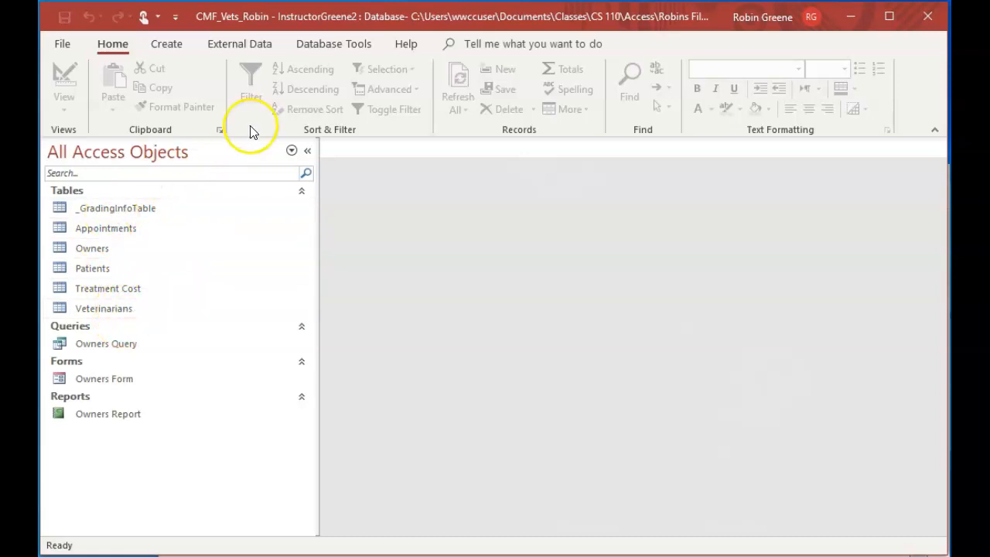
click(165, 46)
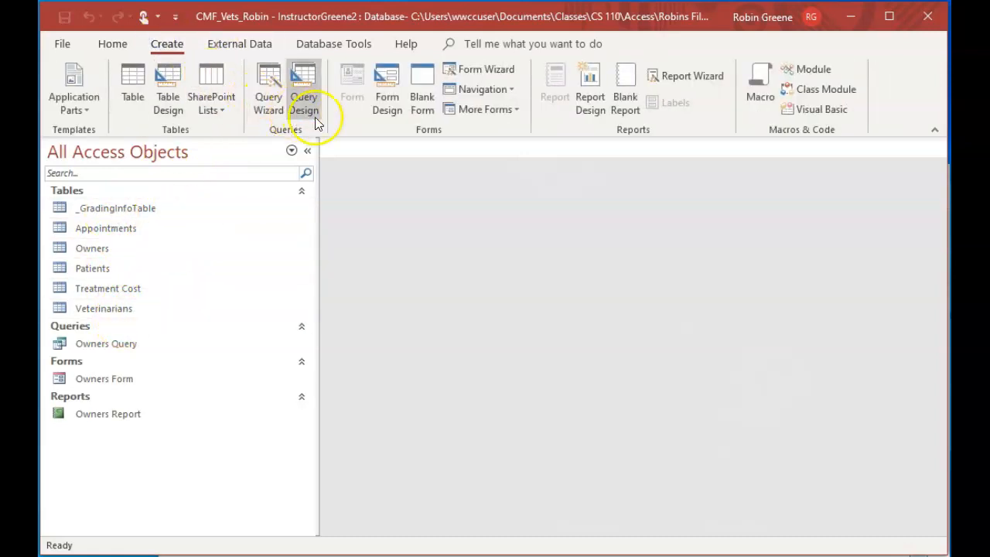
click(267, 106)
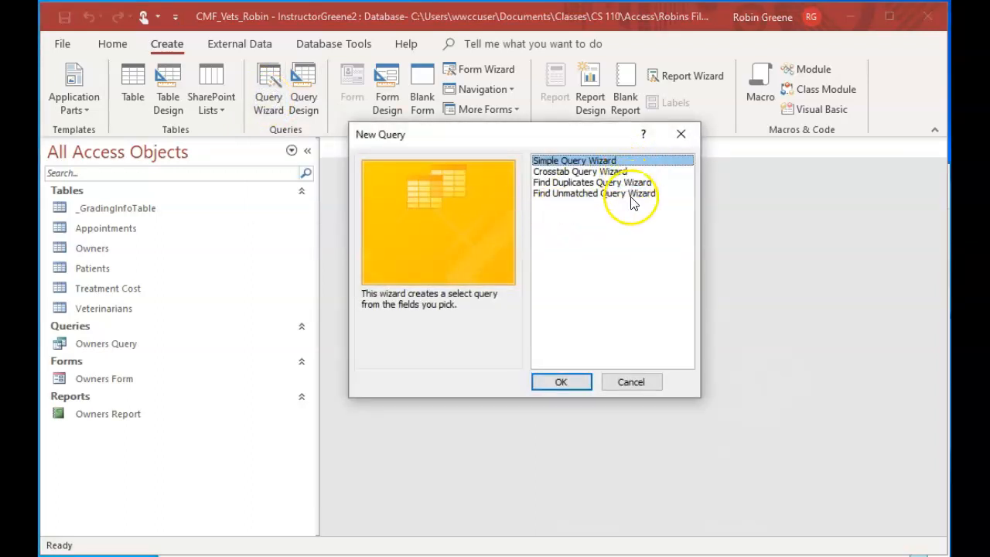
click(688, 132)
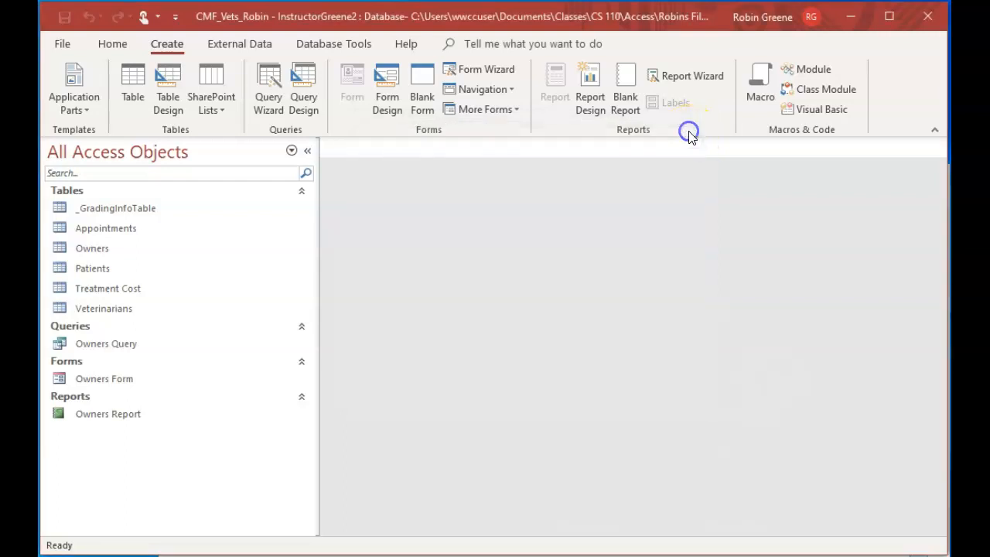
Start a new query in Design view and add the Appointments table to it
click(303, 99)
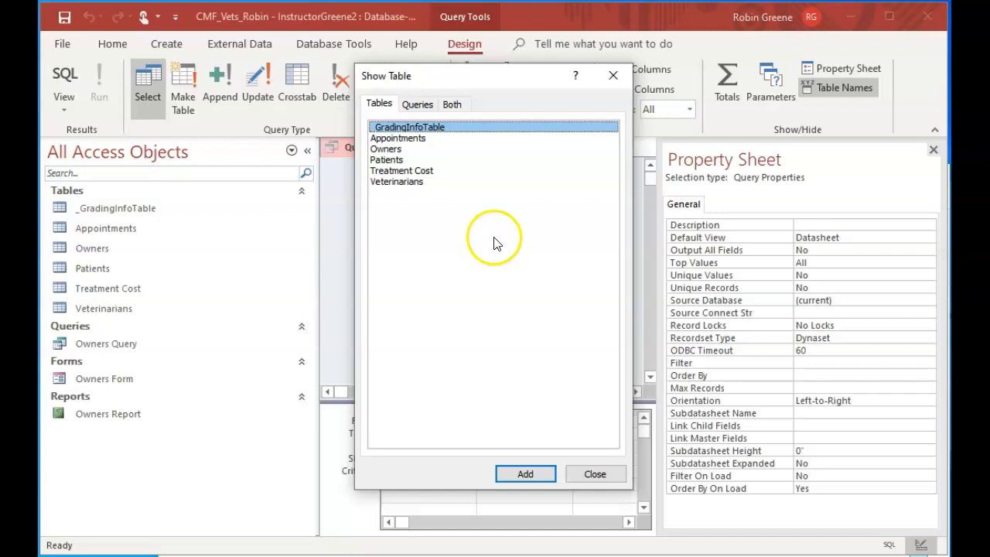
click(427, 141)
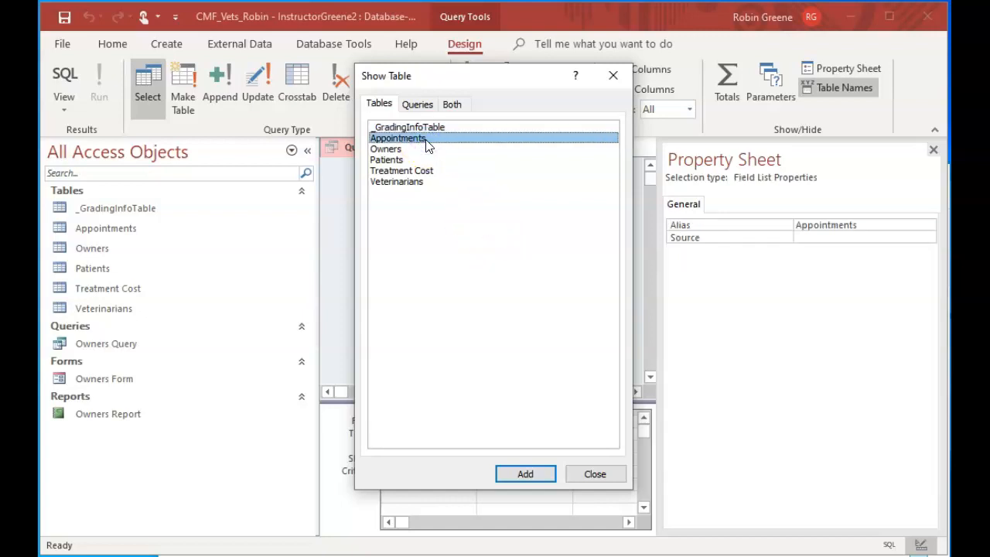
double_click(425, 139)
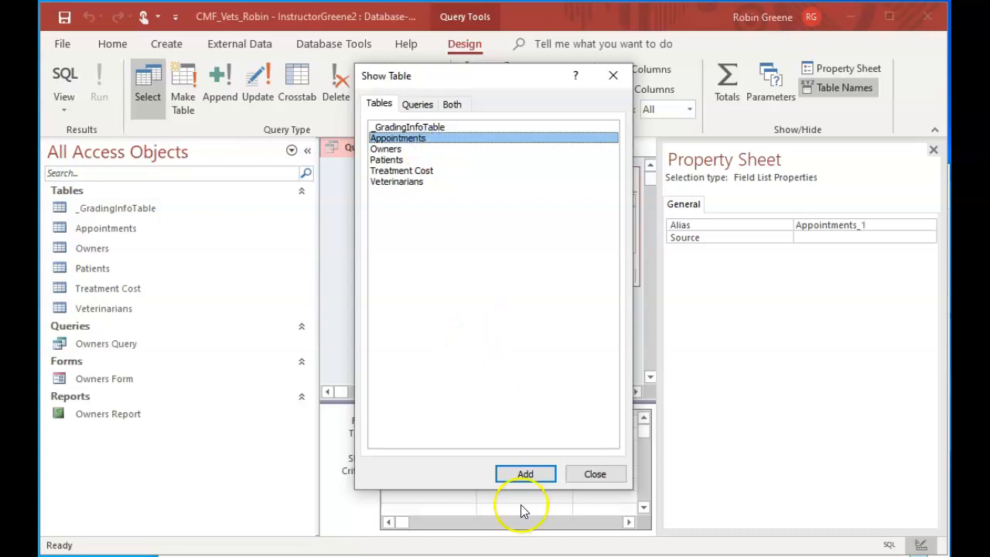
click(605, 473)
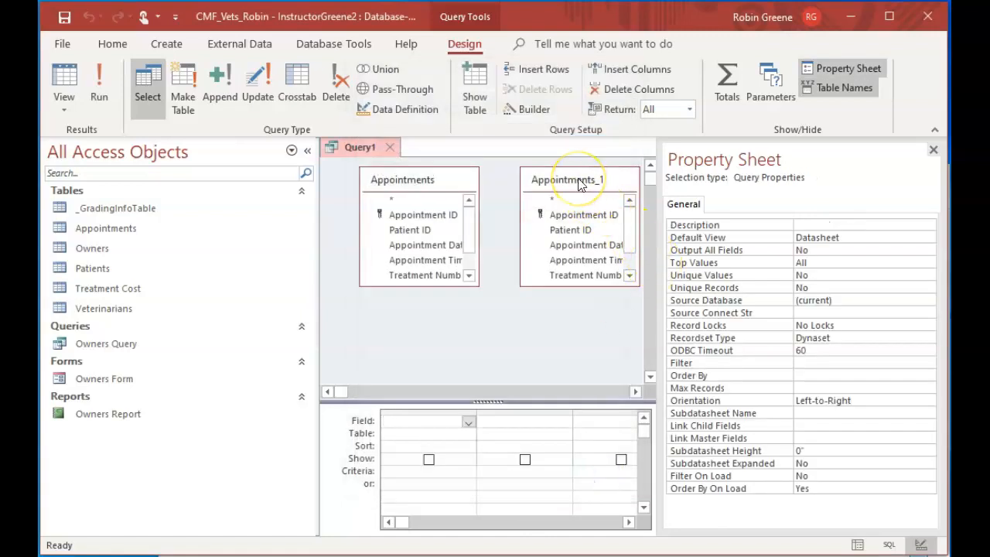
Remove the duplicate Appointments table from the query design
click(579, 184)
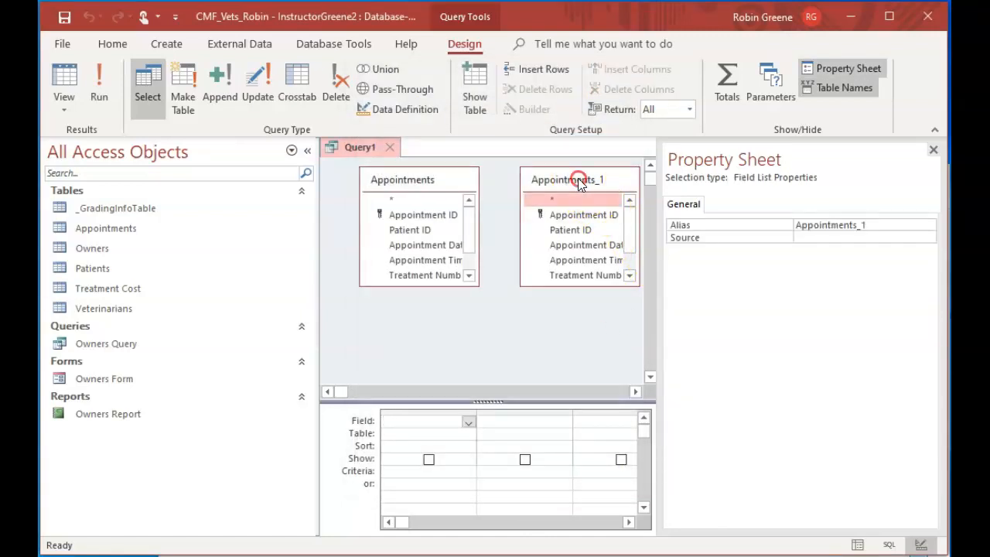
right_click(580, 183)
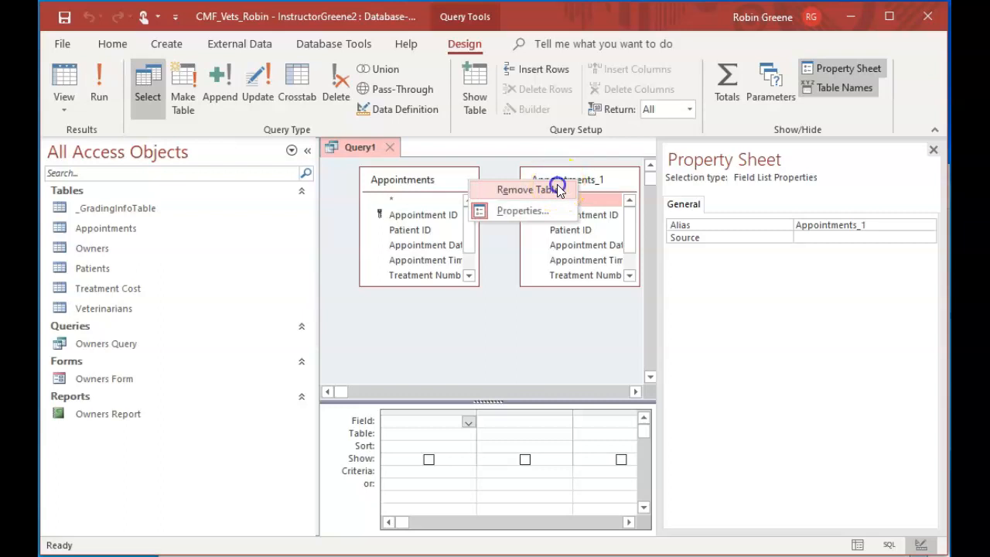
click(559, 191)
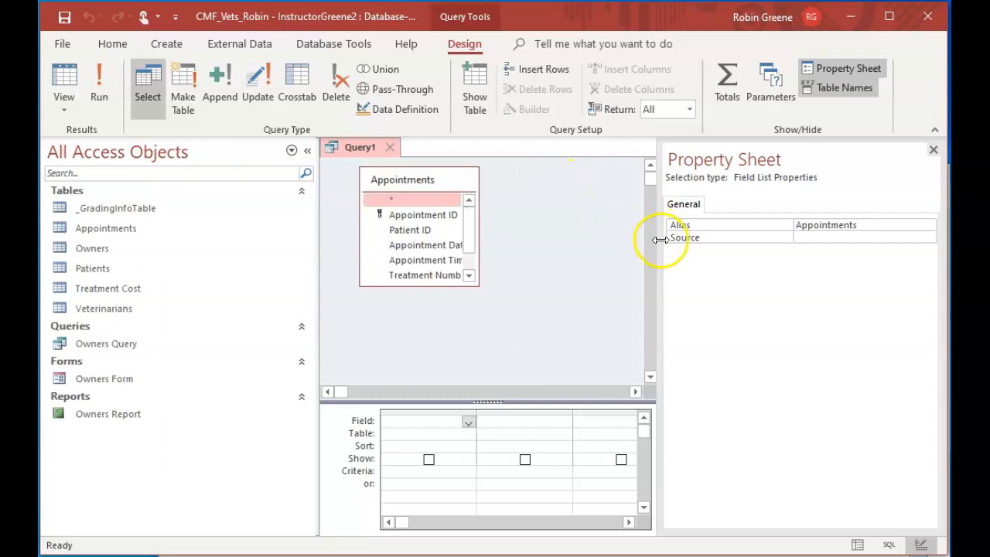
Close the Property Sheet and narrow the object list to give the query design more room
click(933, 149)
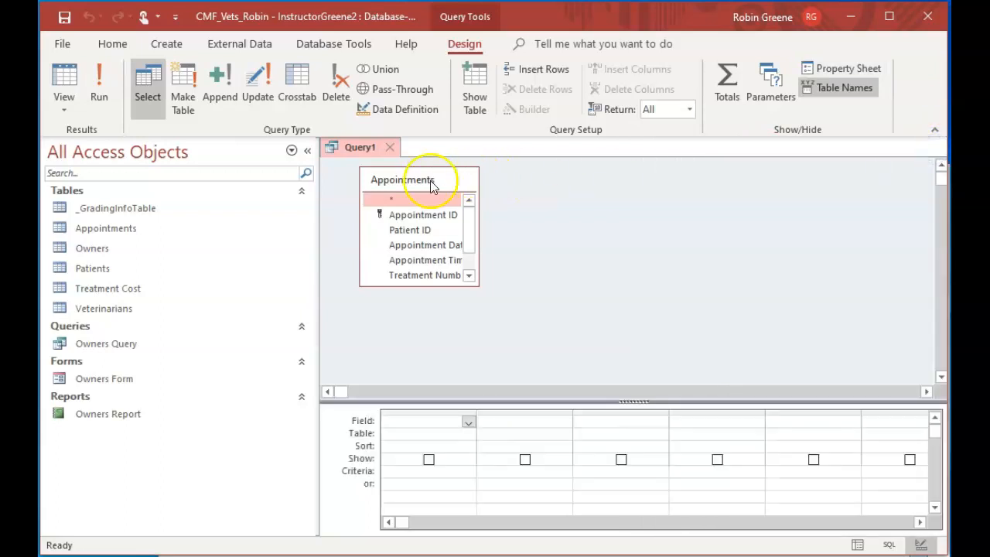
drag(320, 198, 244, 195)
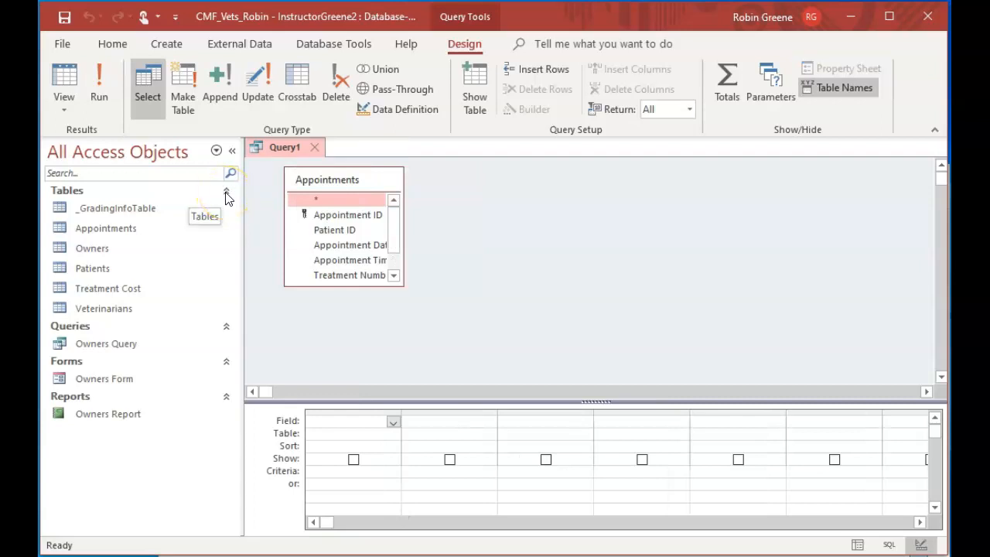
click(226, 193)
click(226, 193)
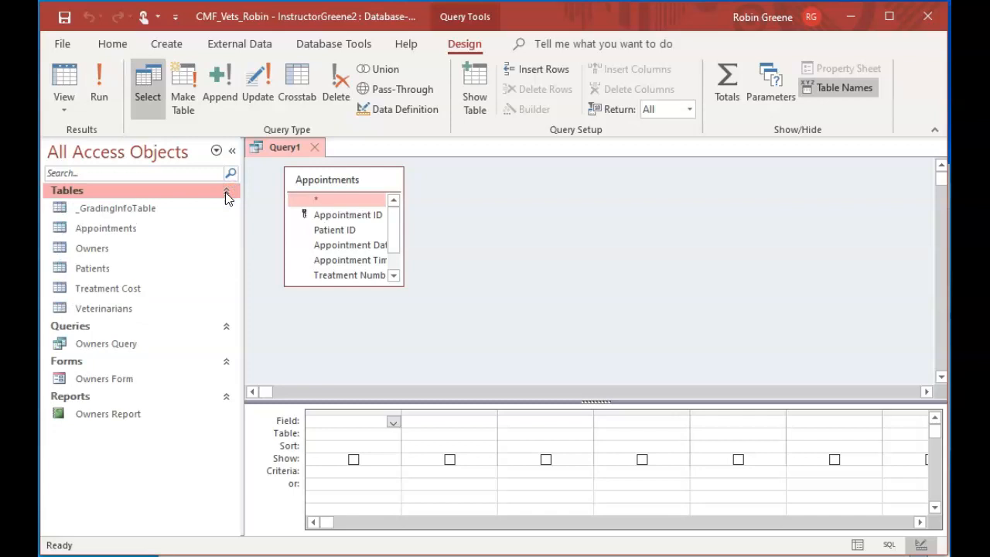
Enlarge the Appointments field list to show every field and add all its fields (*) to the query grid
click(352, 283)
drag(353, 284, 349, 325)
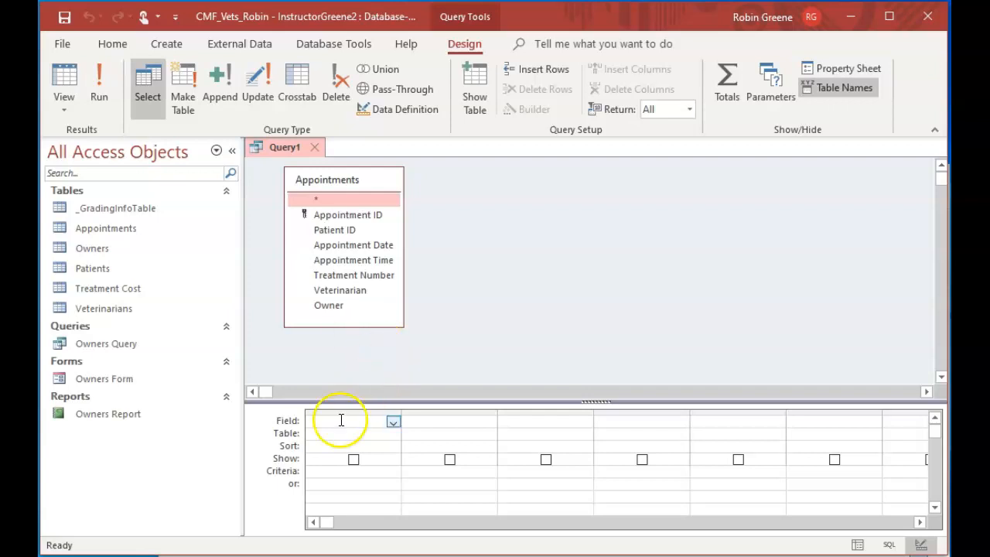
click(394, 422)
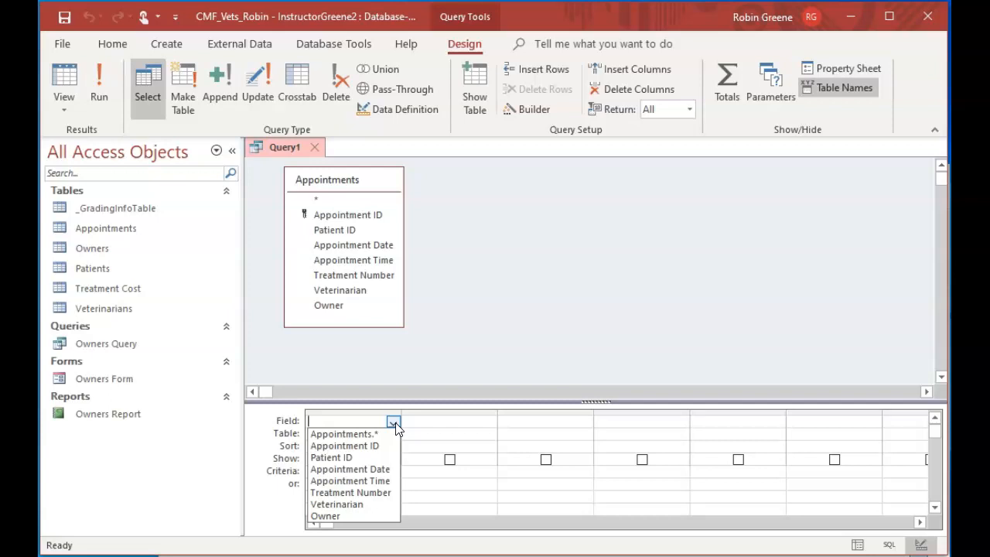
click(334, 199)
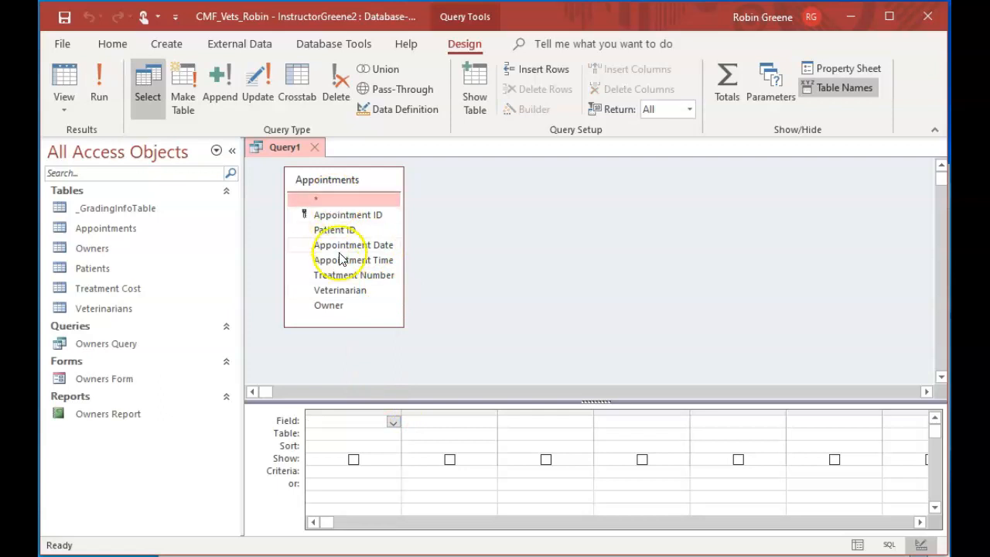
double_click(338, 199)
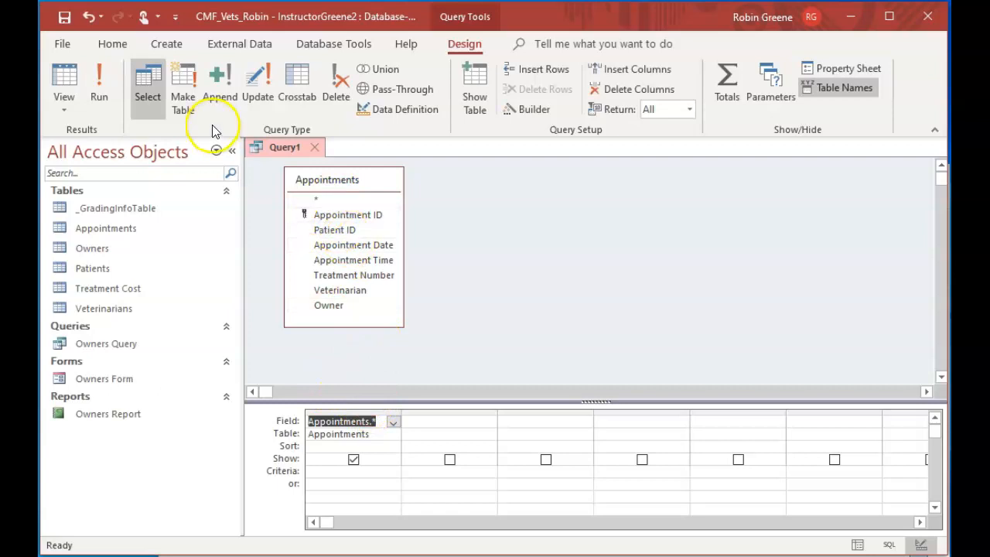
Run the Appointments query to view its records and close it without saving
click(96, 81)
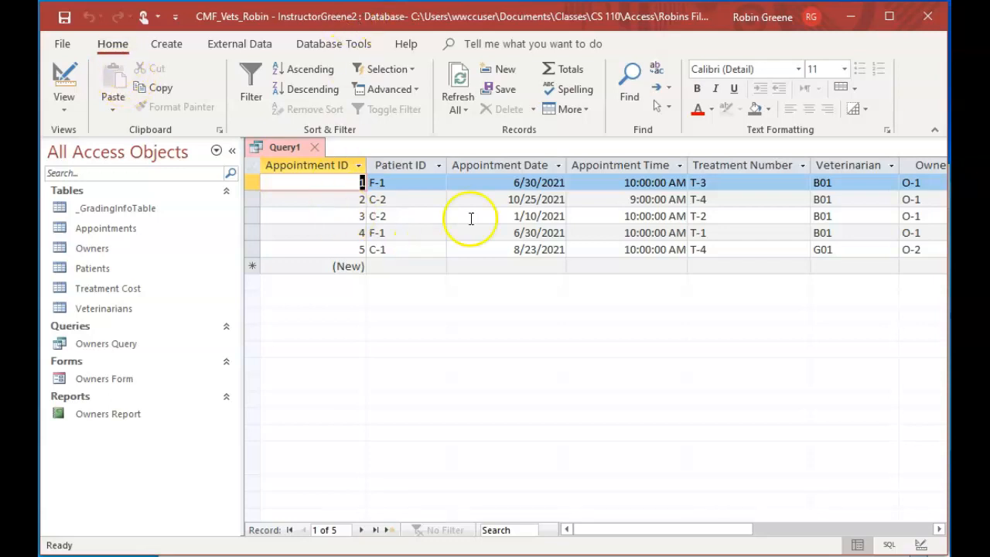
click(318, 146)
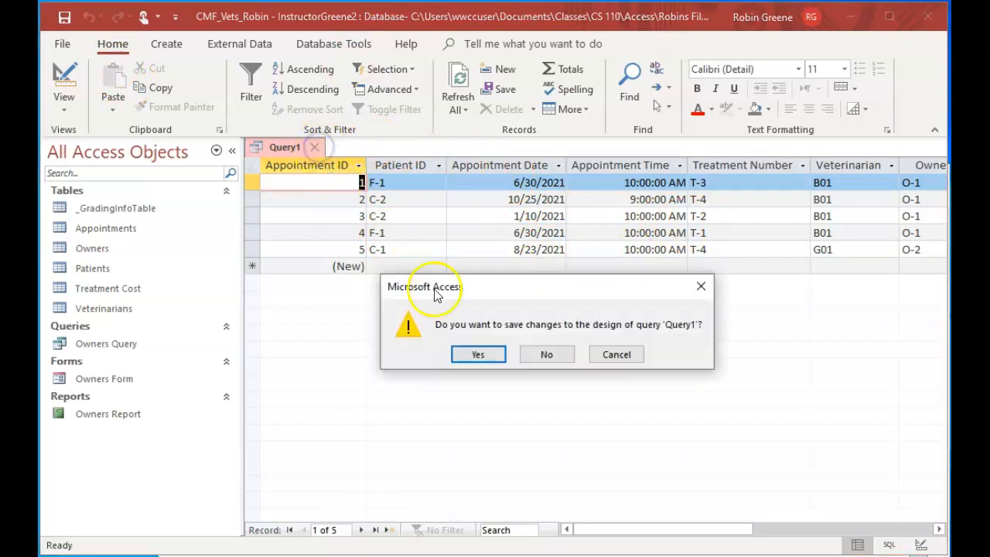
click(551, 357)
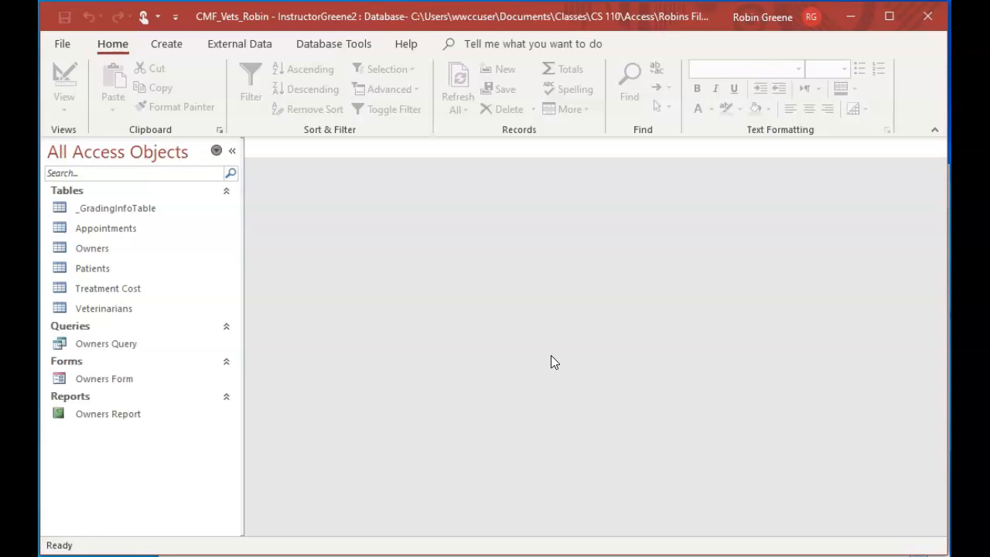
Open the Owners table and enter the next sequential owner ID in a new record
double_click(147, 249)
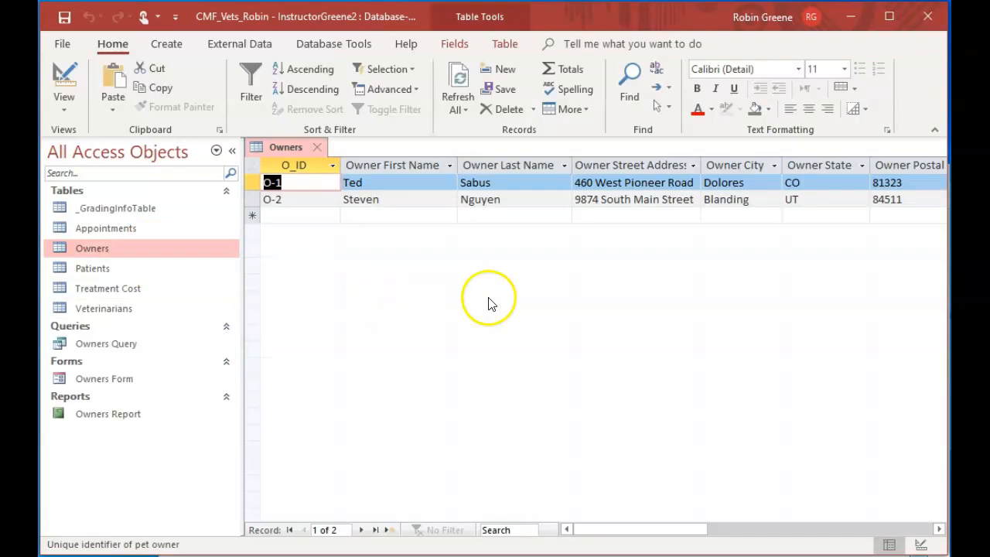
click(303, 215)
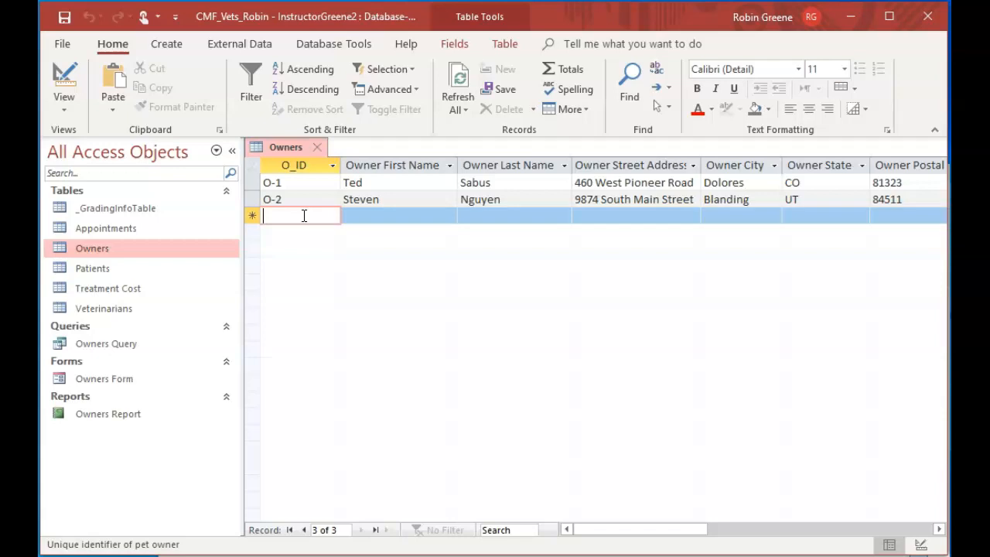
text(O-3)
key(Tab)
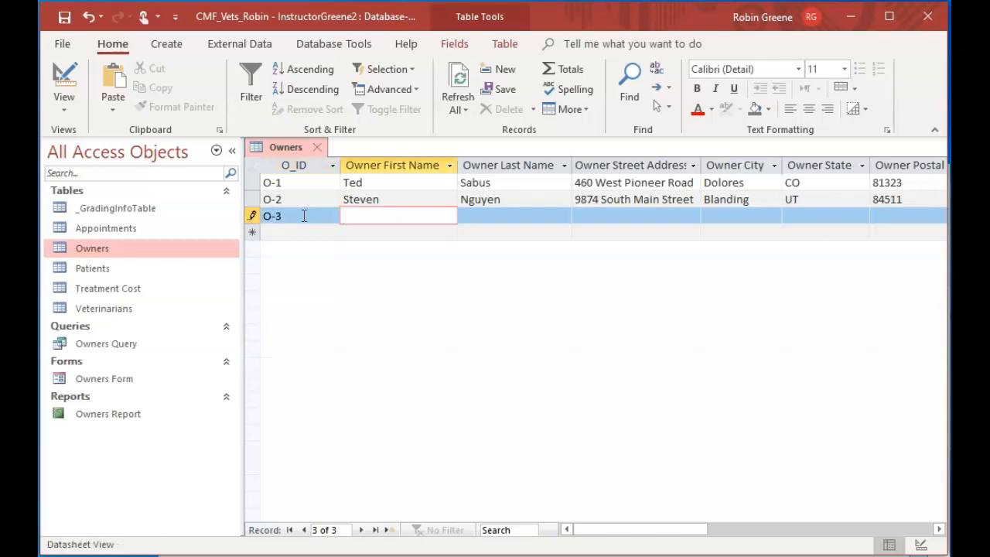
Enter the owner's first name and last name in the new Owners record
text(Liz)
key(Tab)
text(O)
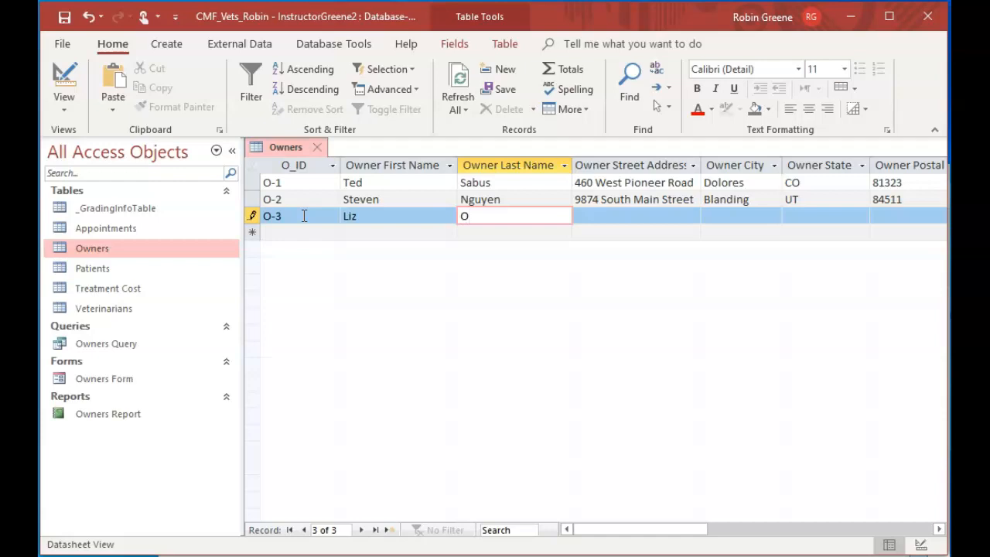
text('Brien)
key(Tab)
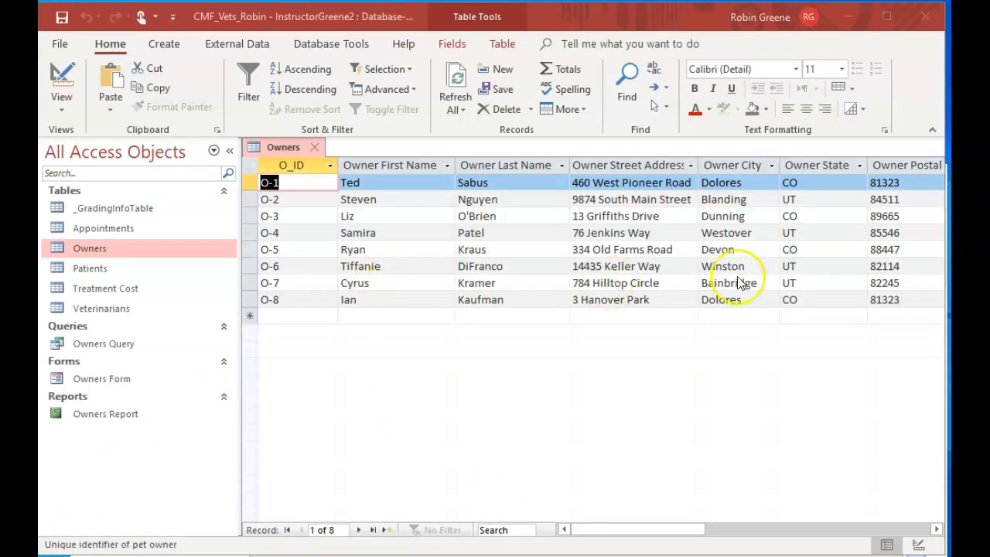
Fit the Owner Street Address column of the Owners table to its contents
click(657, 530)
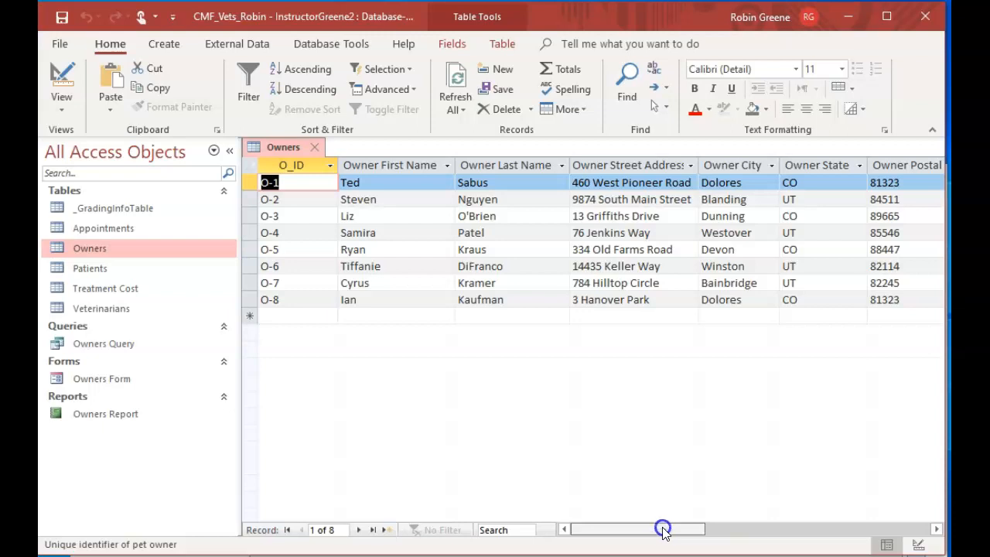
drag(663, 530, 671, 530)
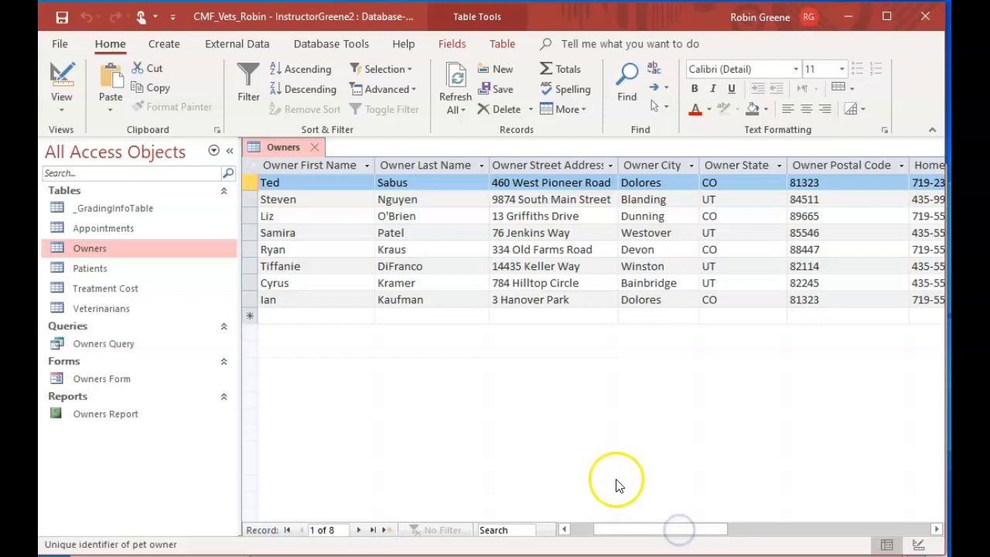
double_click(617, 166)
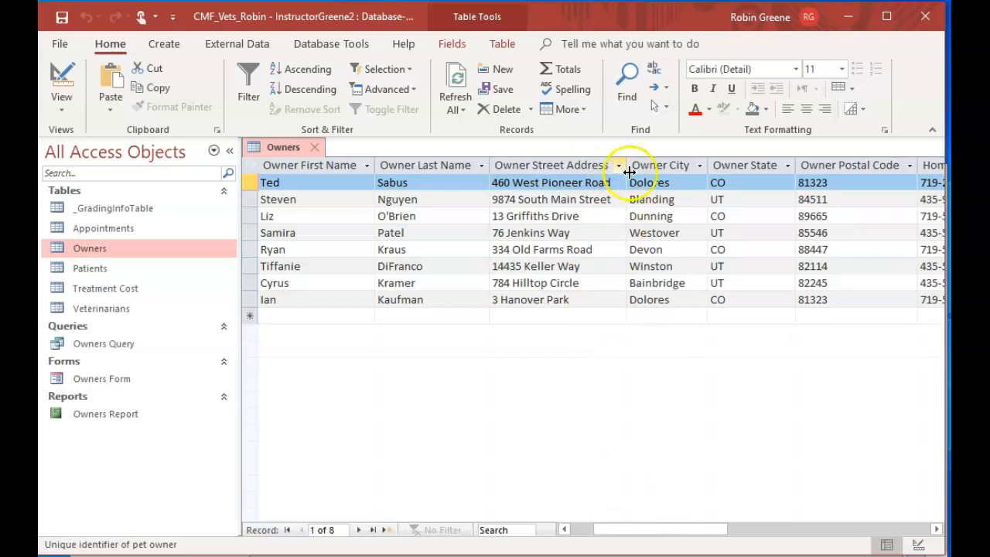
Examine the phone and e-mail columns of the Owners table, place the cursor in the blank record's Mobile Phone field, and return to the first columns
click(935, 532)
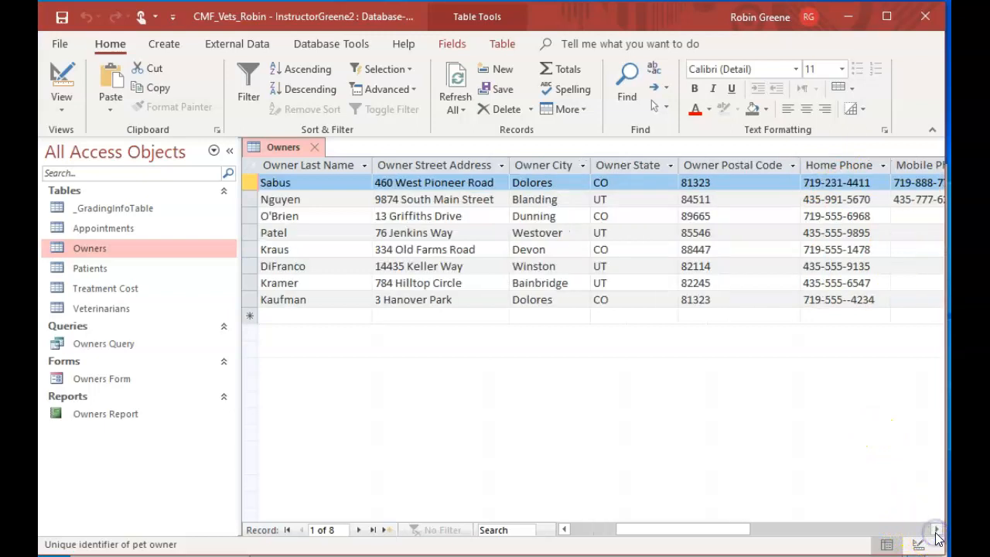
click(935, 532)
click(936, 532)
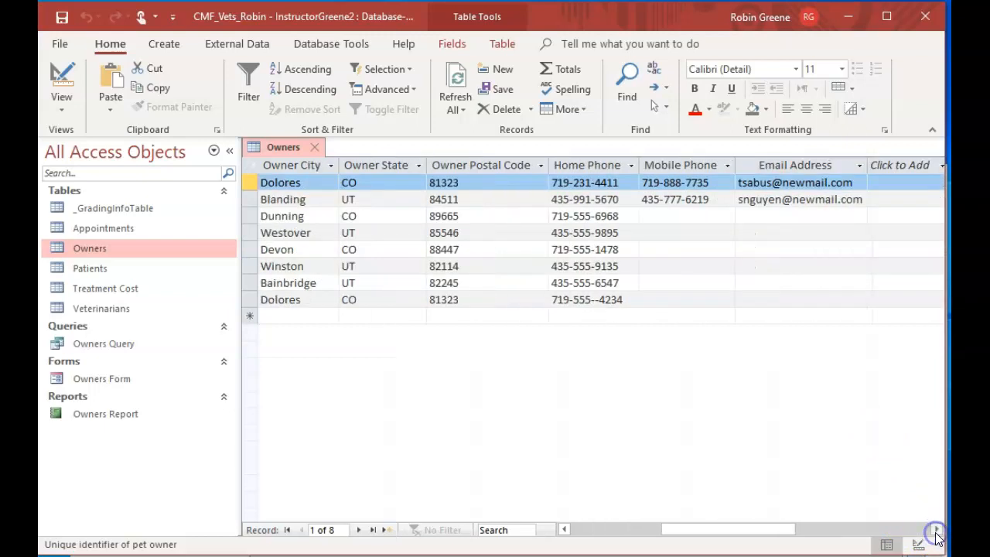
click(936, 532)
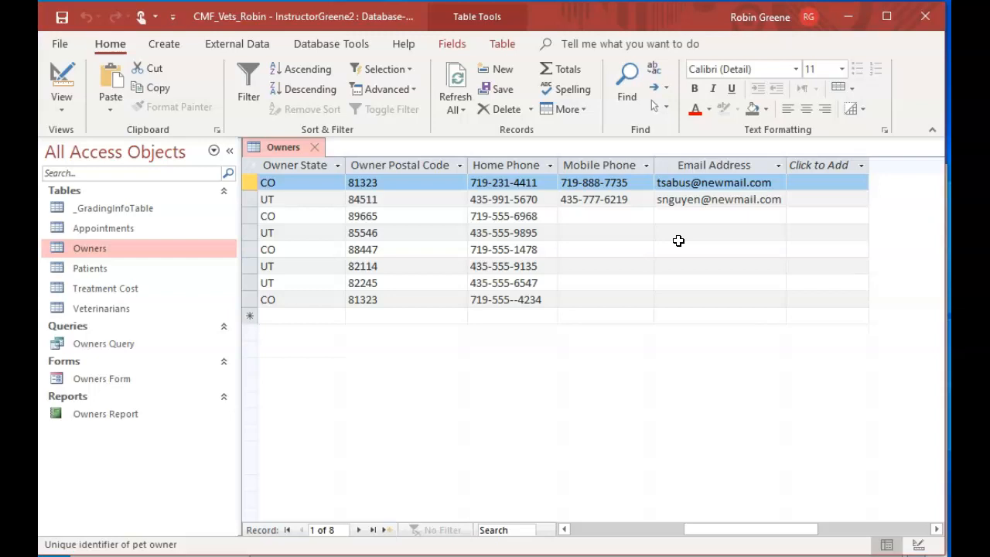
drag(704, 534, 673, 519)
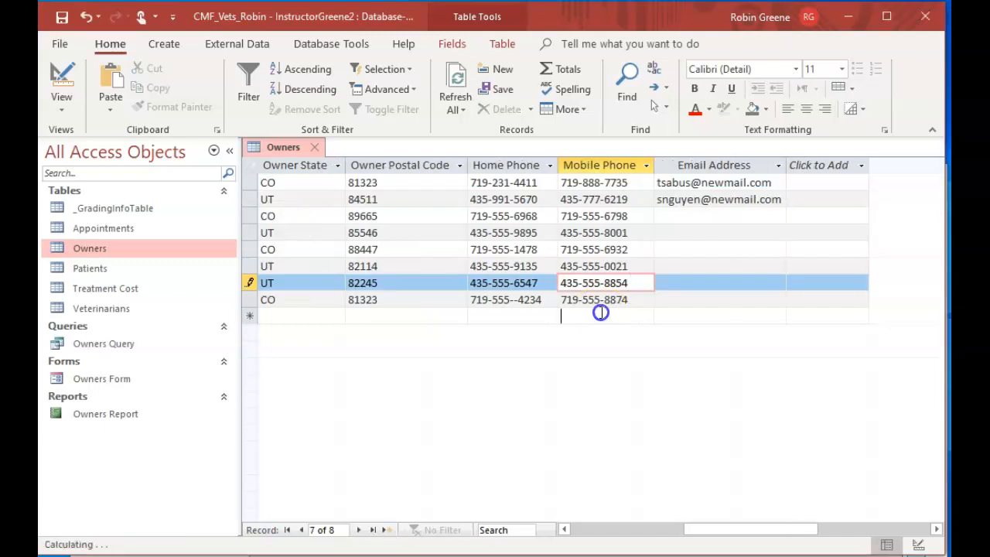
click(596, 312)
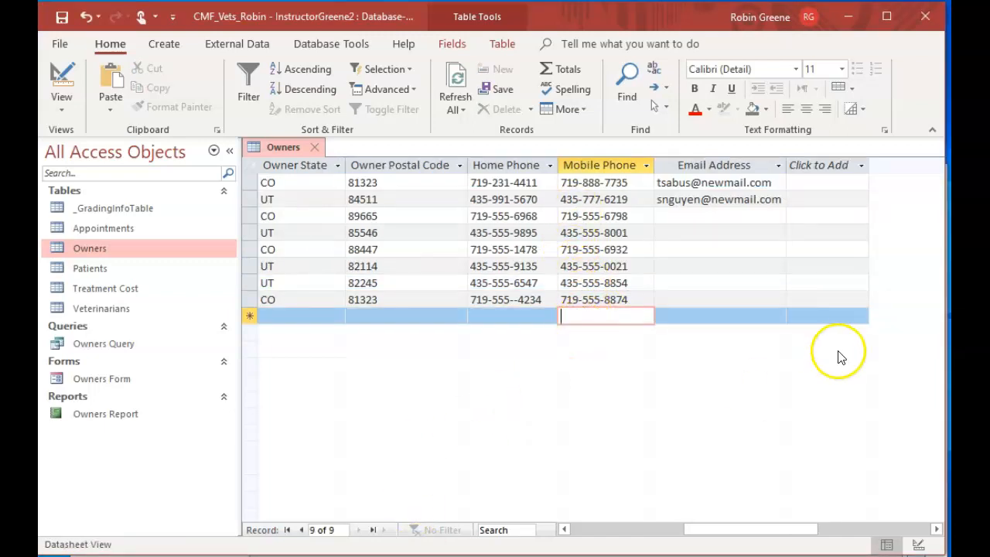
drag(756, 532, 609, 484)
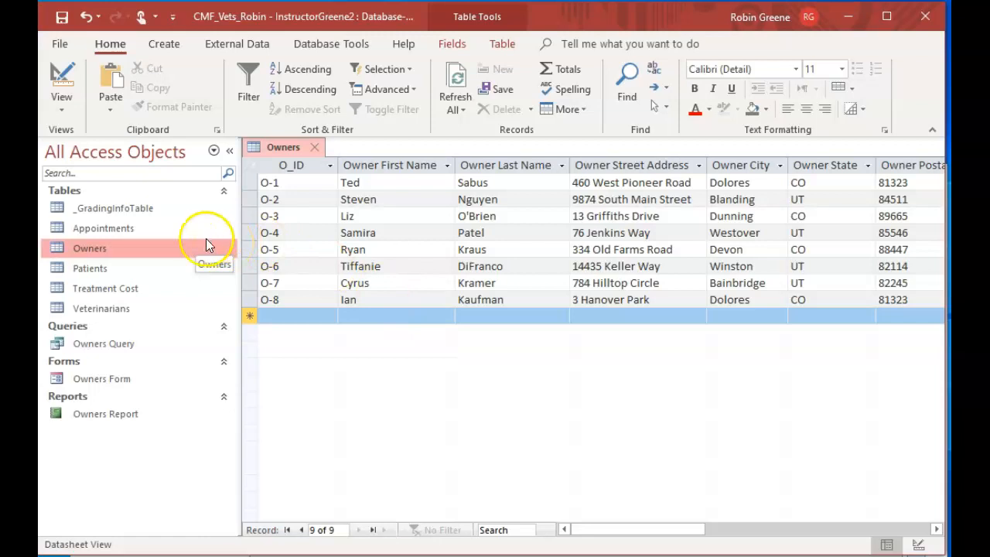
Close the Owners table and open the Patients table
click(142, 269)
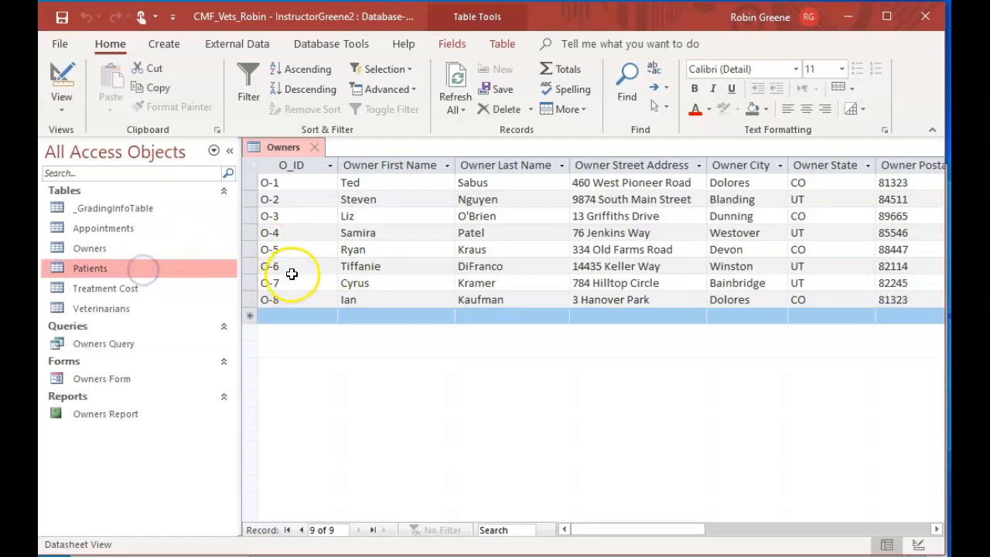
click(314, 147)
click(479, 356)
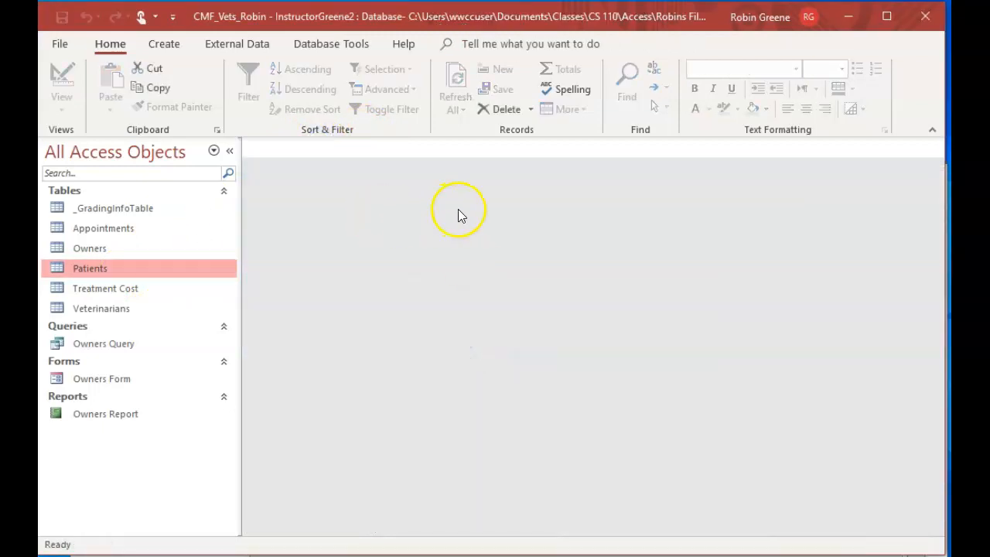
double_click(147, 263)
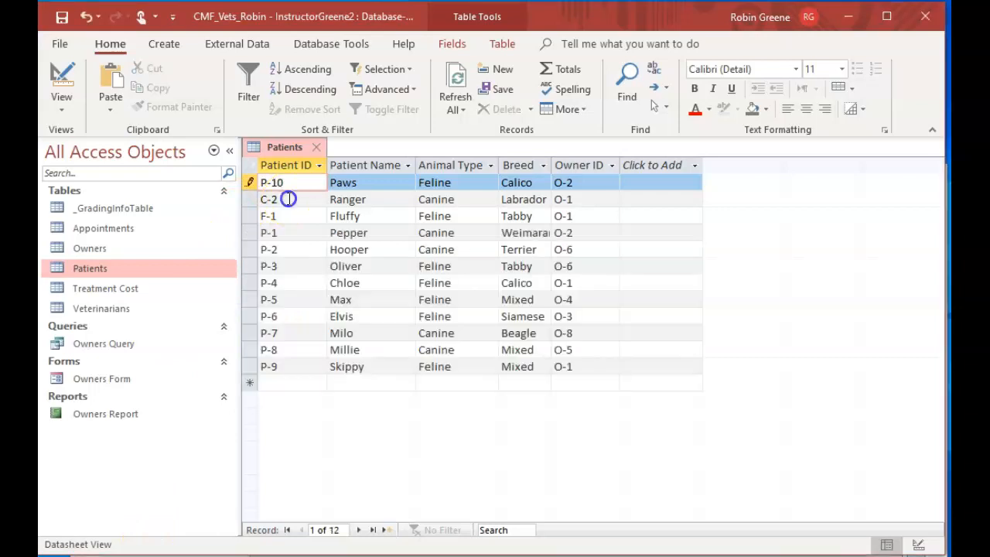
Change Ranger's patient ID in the Patients table to P-11
click(296, 202)
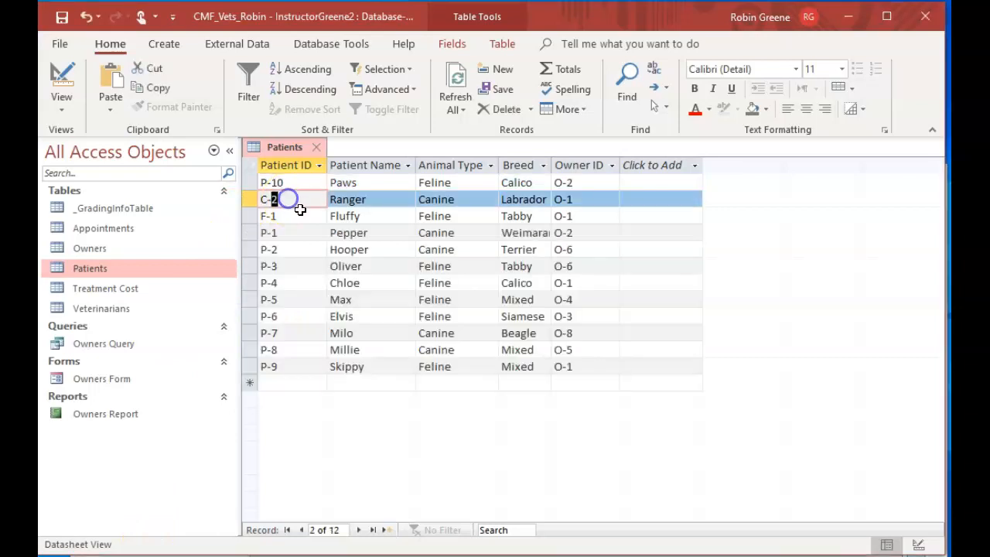
drag(296, 203, 239, 192)
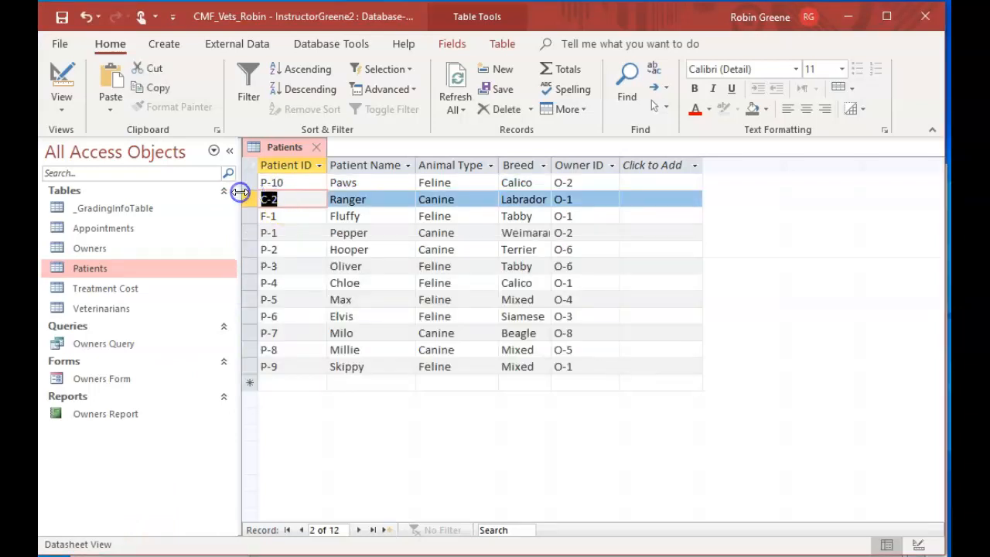
text(P-11)
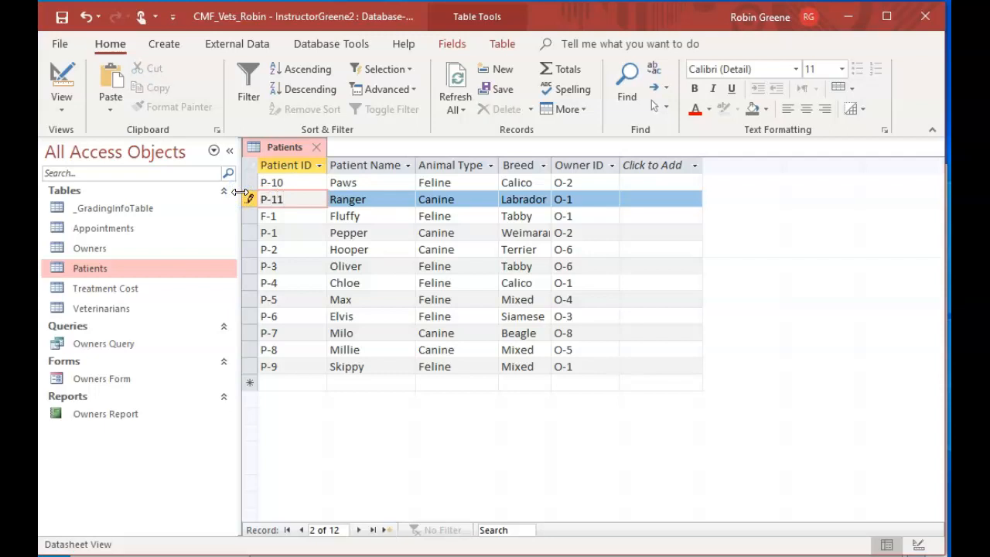
Change Fluffy's patient ID in the Patients table to P-12
drag(290, 216, 223, 208)
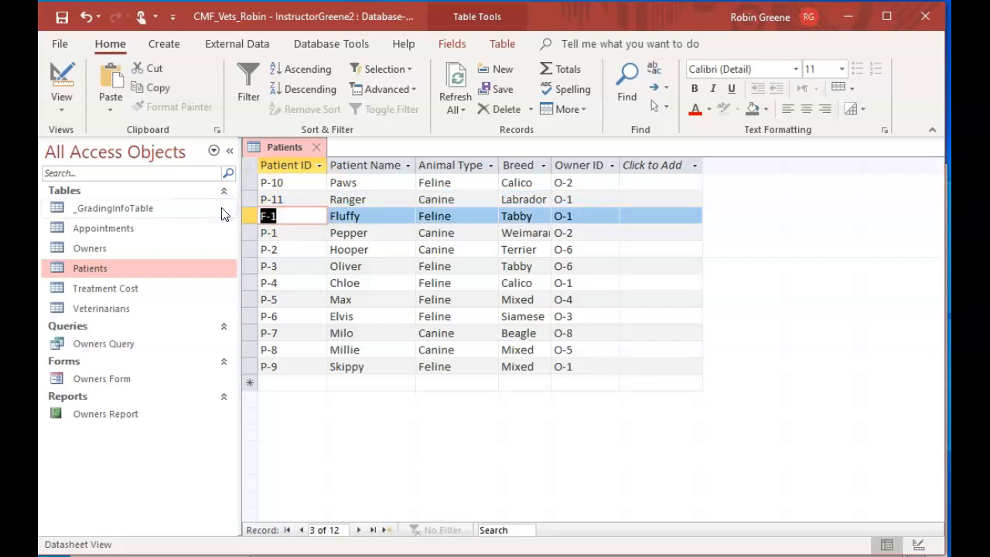
text(P)
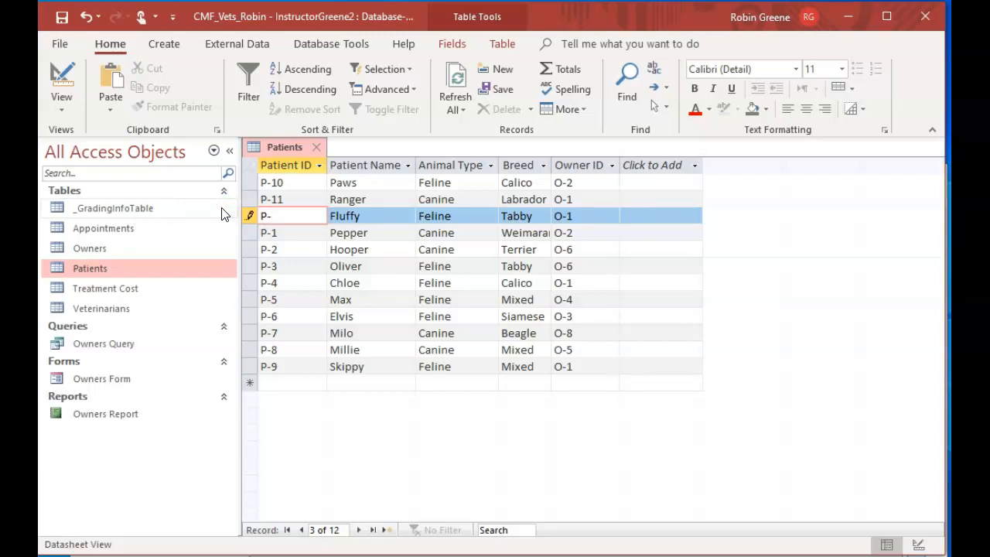
text(-12)
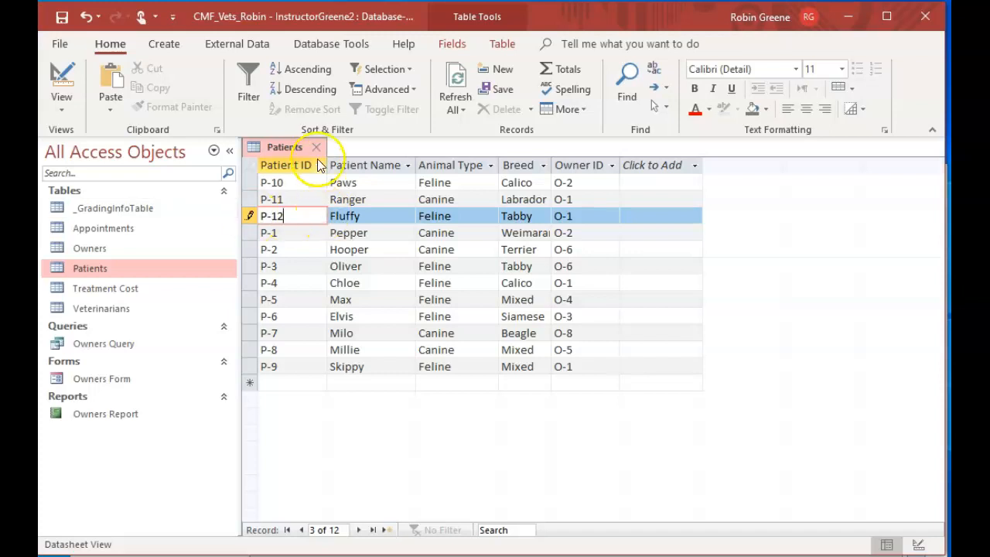
click(342, 452)
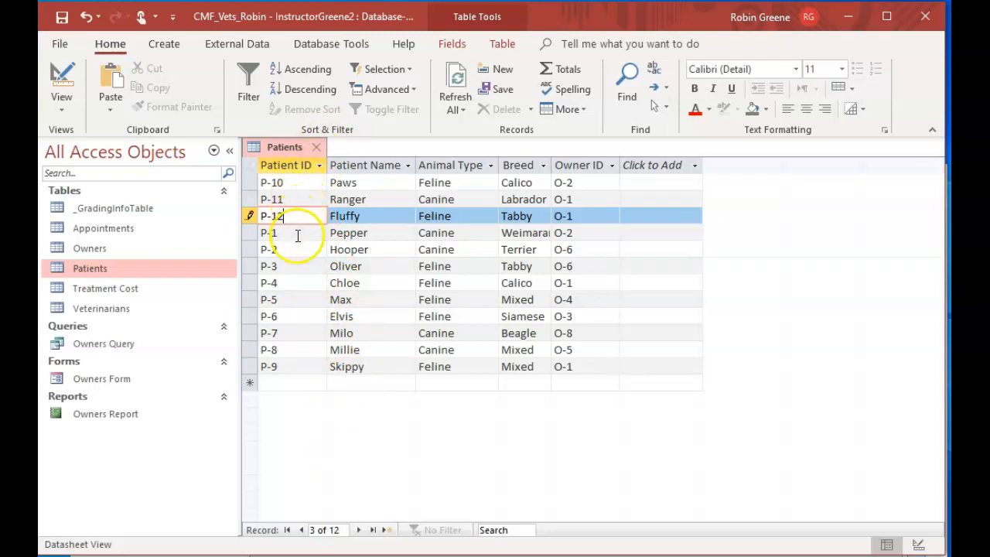
Close and reopen the Patients table to check the order of its patient IDs, and close it again
click(317, 147)
click(176, 270)
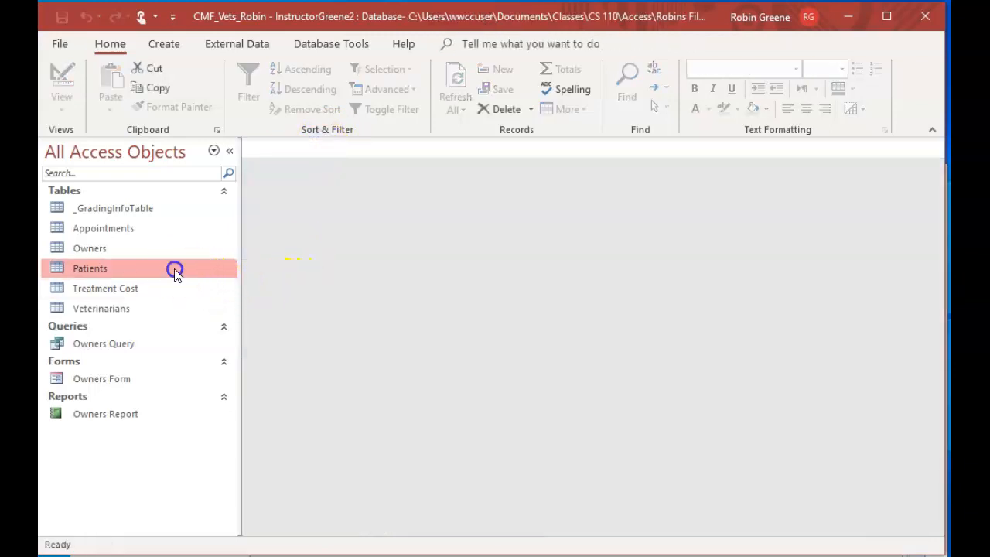
double_click(190, 268)
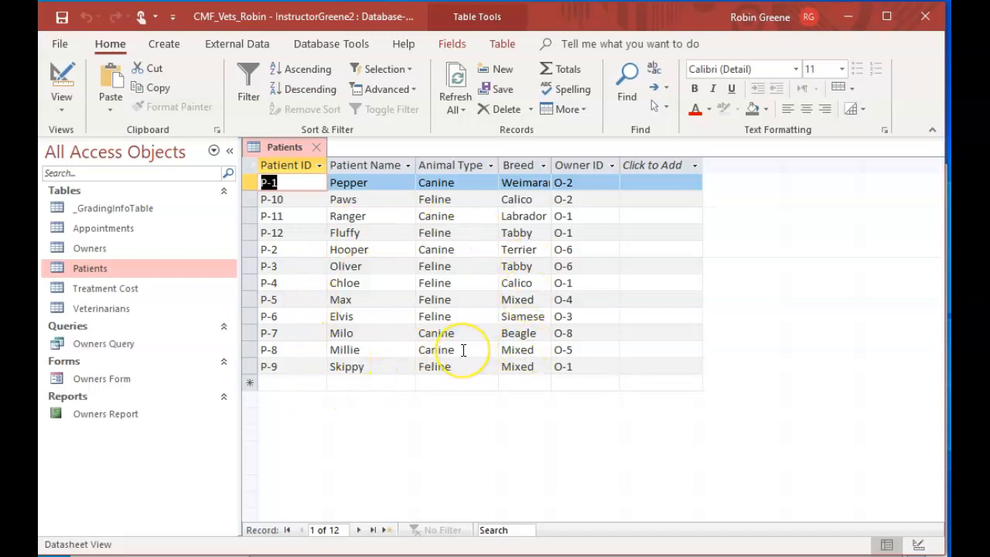
click(320, 148)
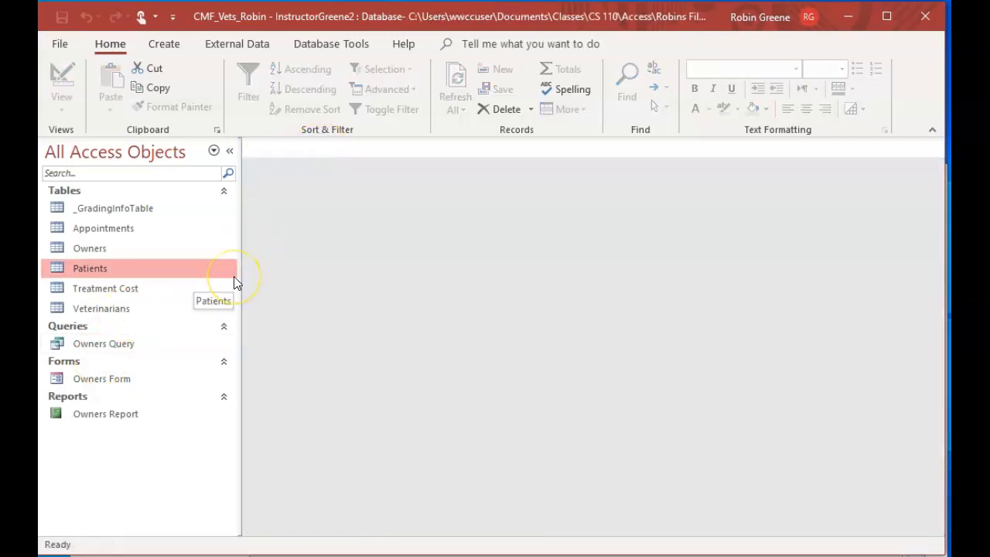
Open the Veterinarians table to examine its records, and close it
double_click(116, 308)
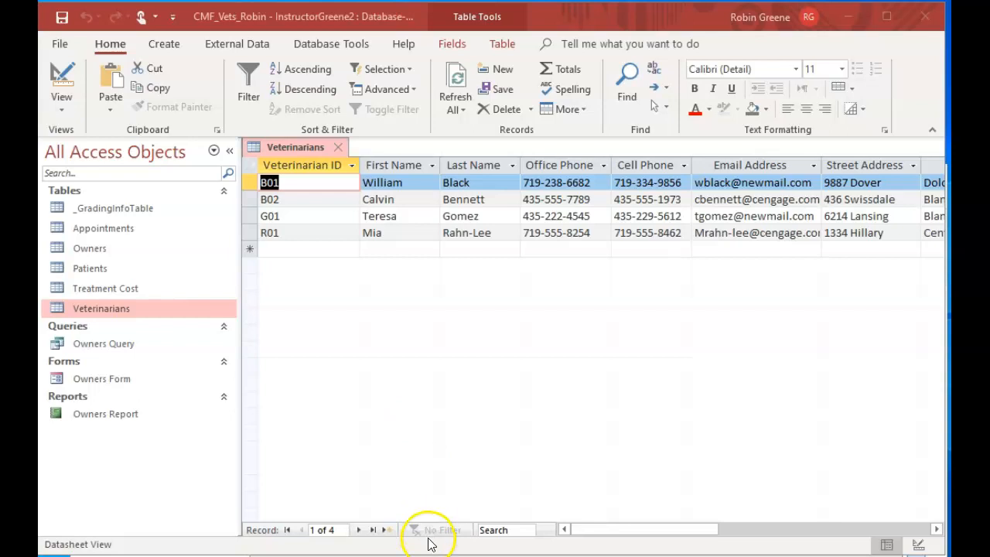
mouse_move(603, 534)
mouse_down()
mouse_move(705, 535)
mouse_move(607, 531)
mouse_move(696, 527)
mouse_move(612, 518)
mouse_up()
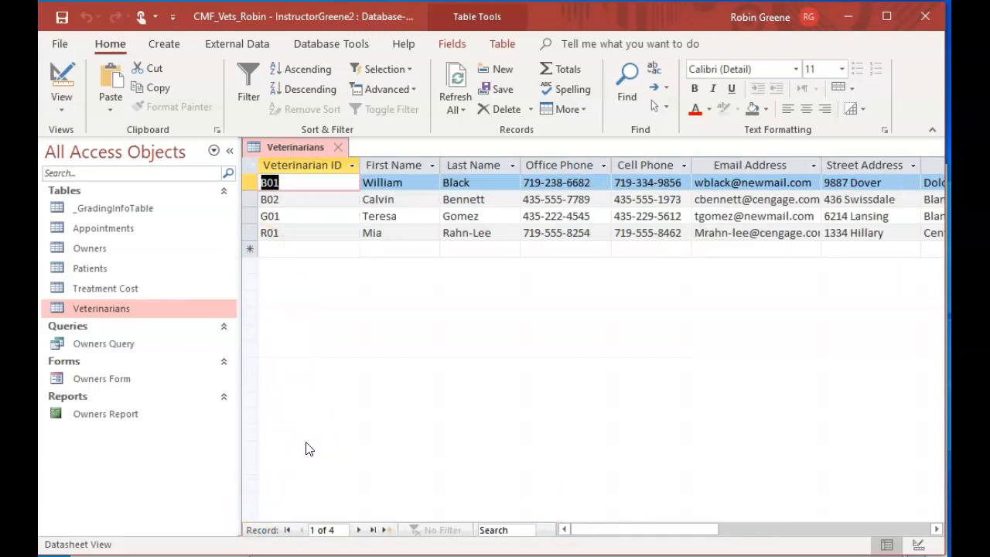
click(337, 147)
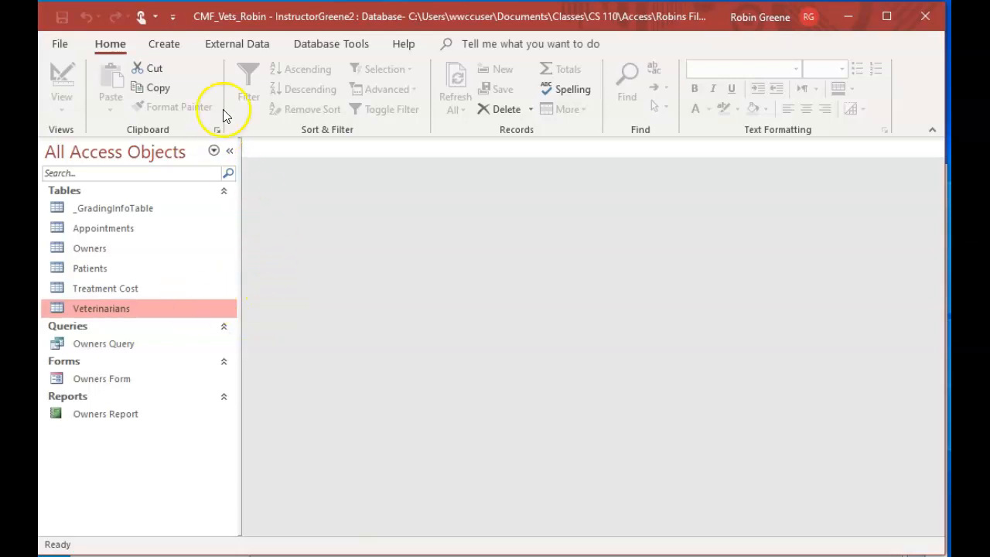
click(173, 45)
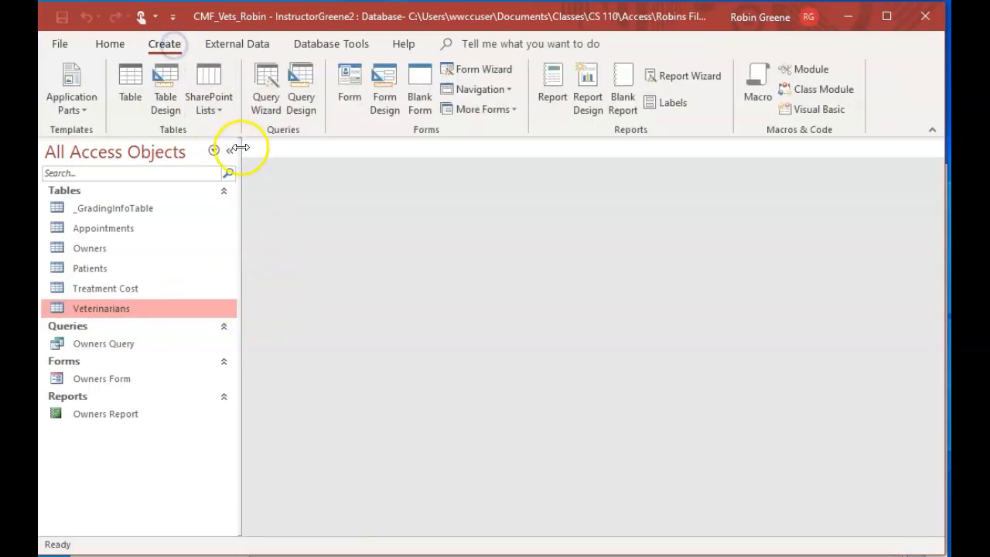
click(300, 98)
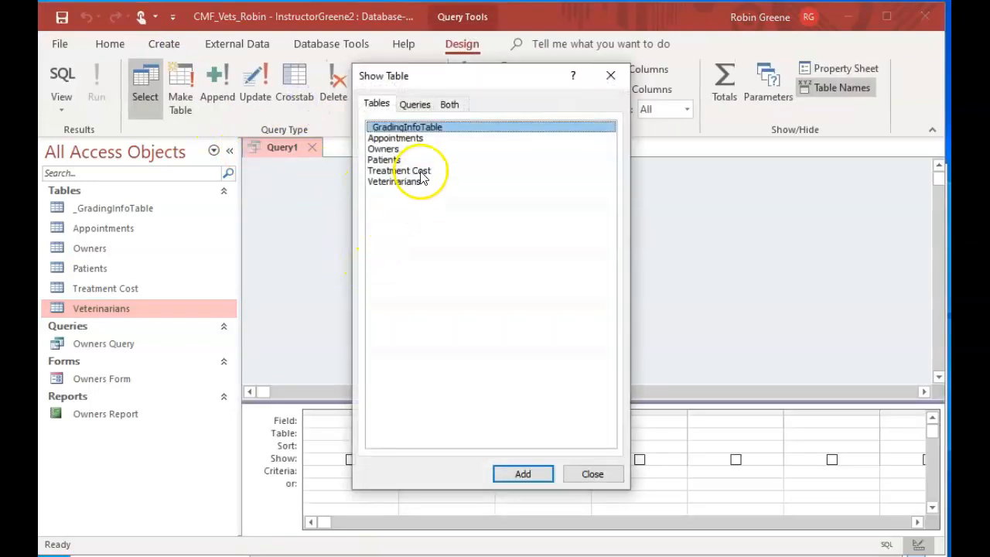
click(406, 181)
click(514, 473)
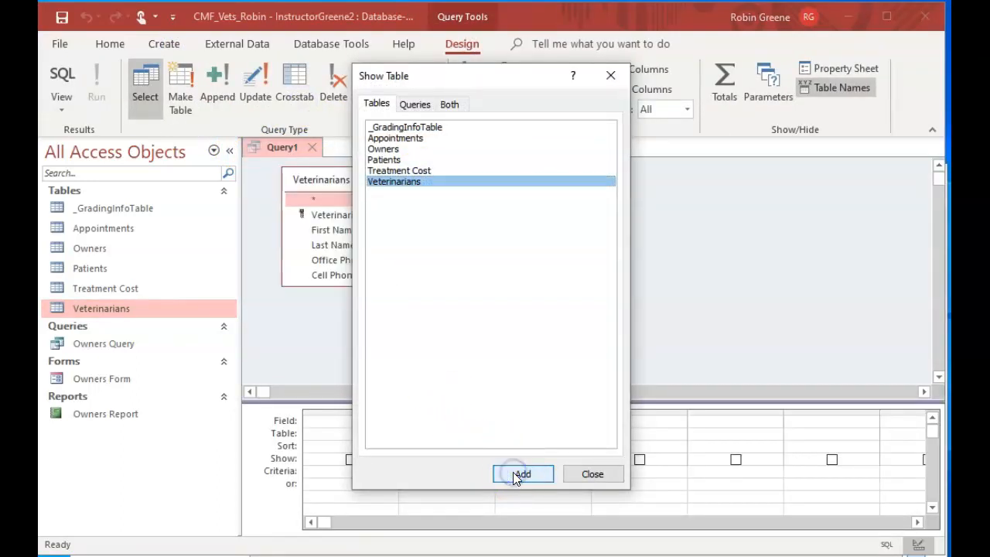
click(588, 473)
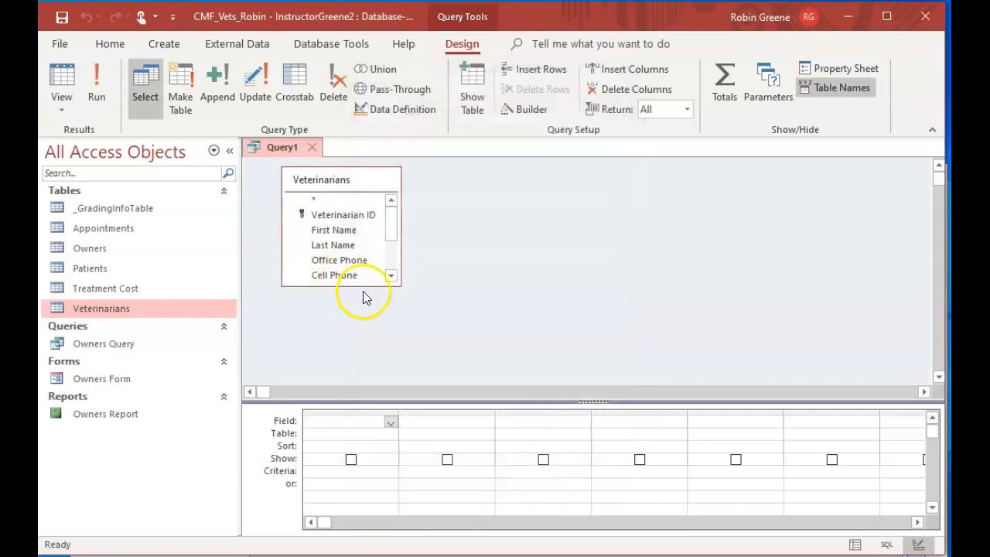
drag(364, 287, 376, 367)
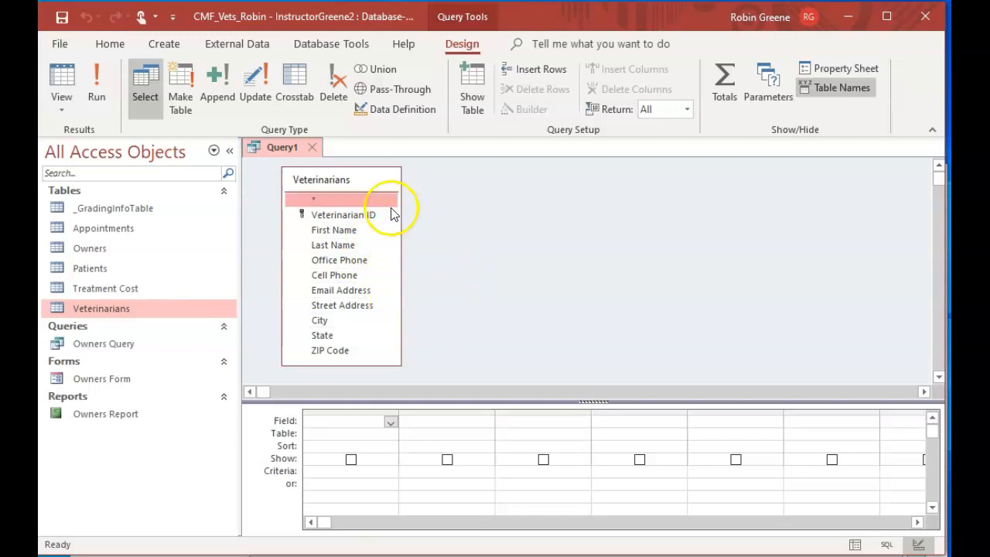
click(311, 147)
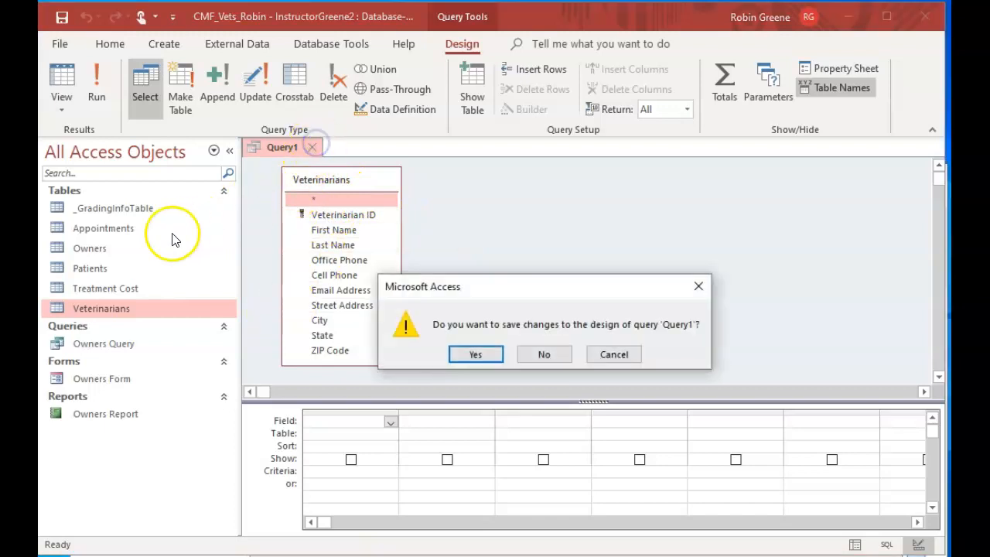
click(545, 355)
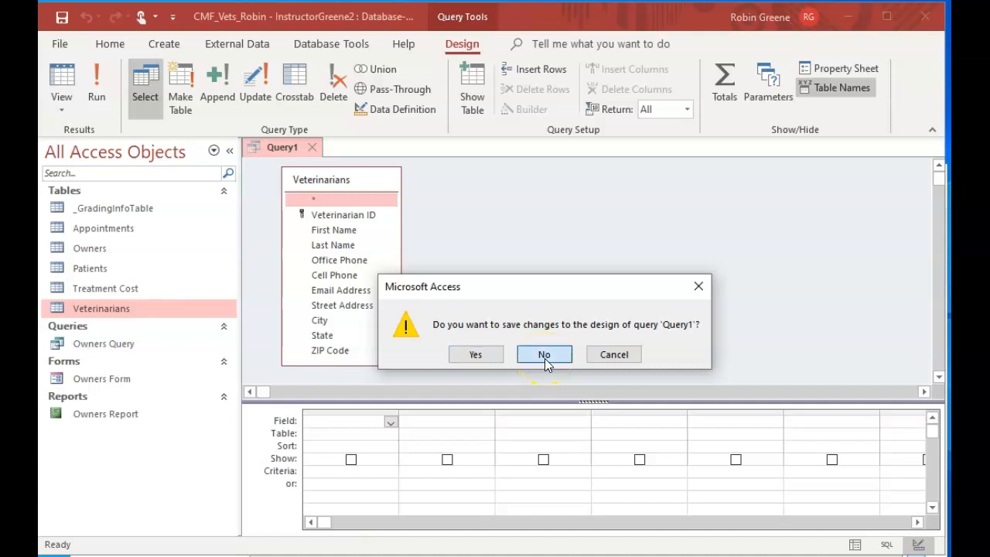
Open the Appointments table to check its fields, and close it
click(111, 214)
double_click(110, 230)
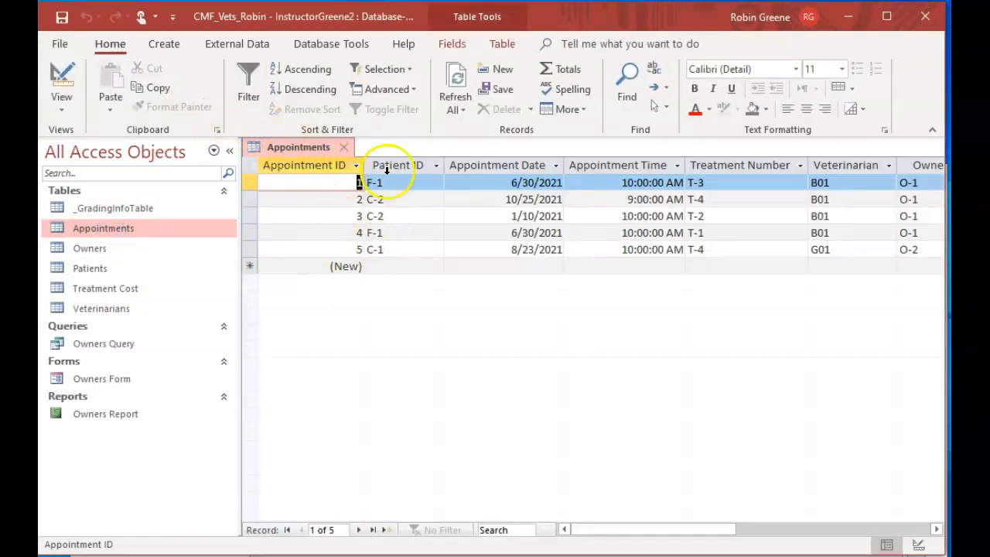
click(343, 147)
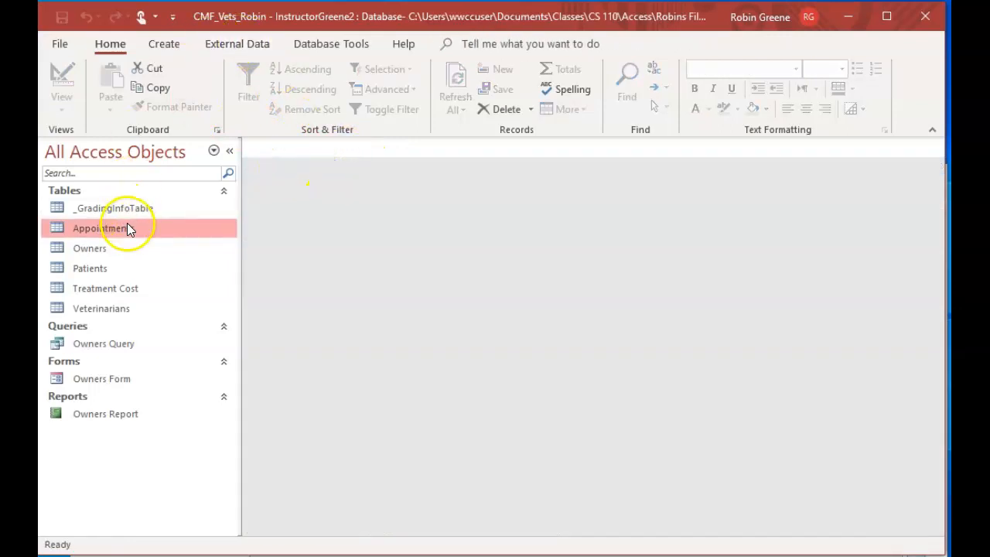
Create a query in Design View based on the Appointments table and enlarge its field list to show every field
click(171, 45)
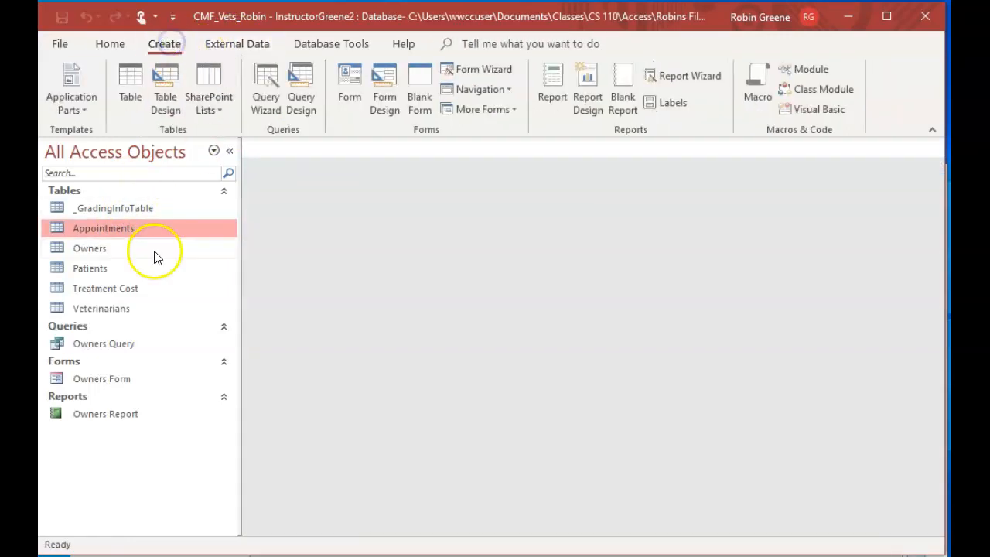
click(301, 108)
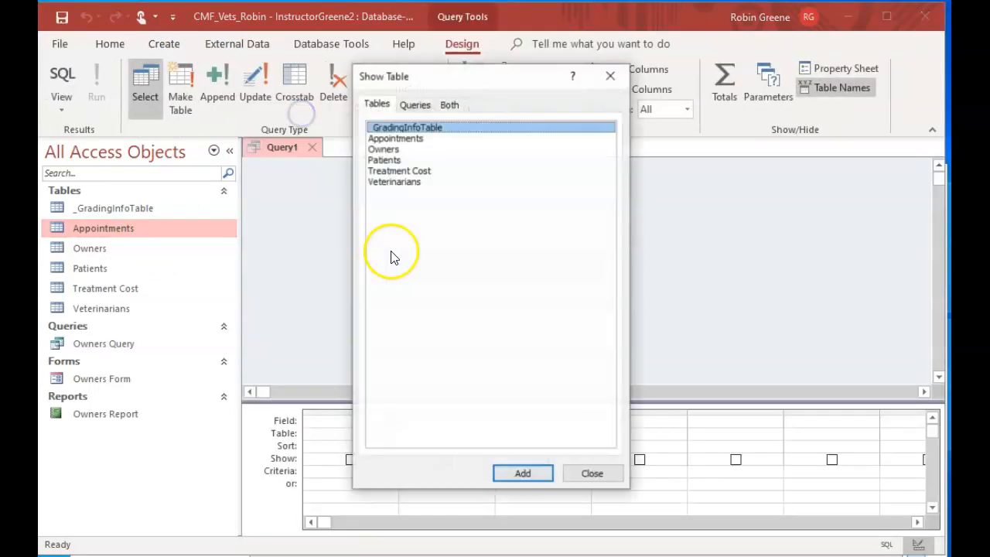
double_click(383, 138)
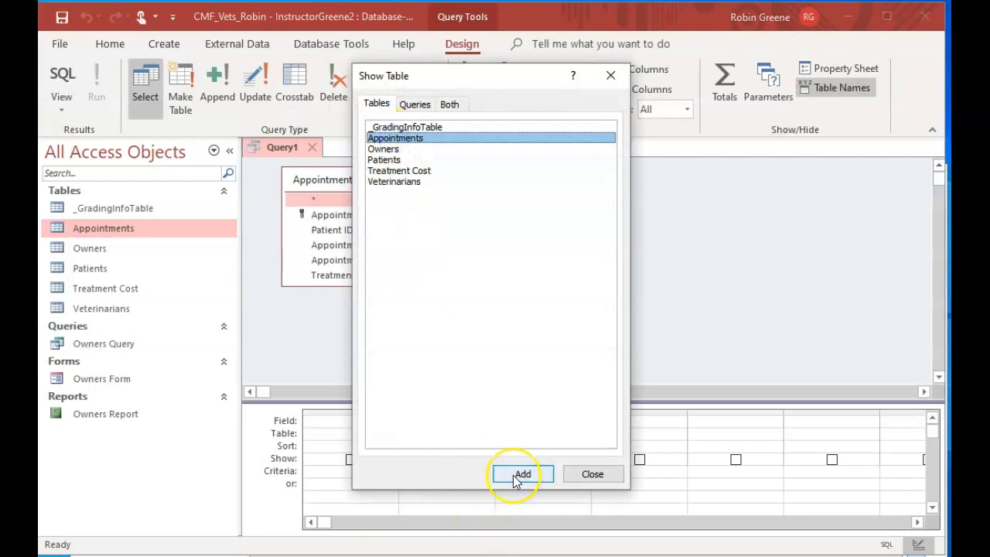
click(585, 473)
drag(362, 282, 356, 344)
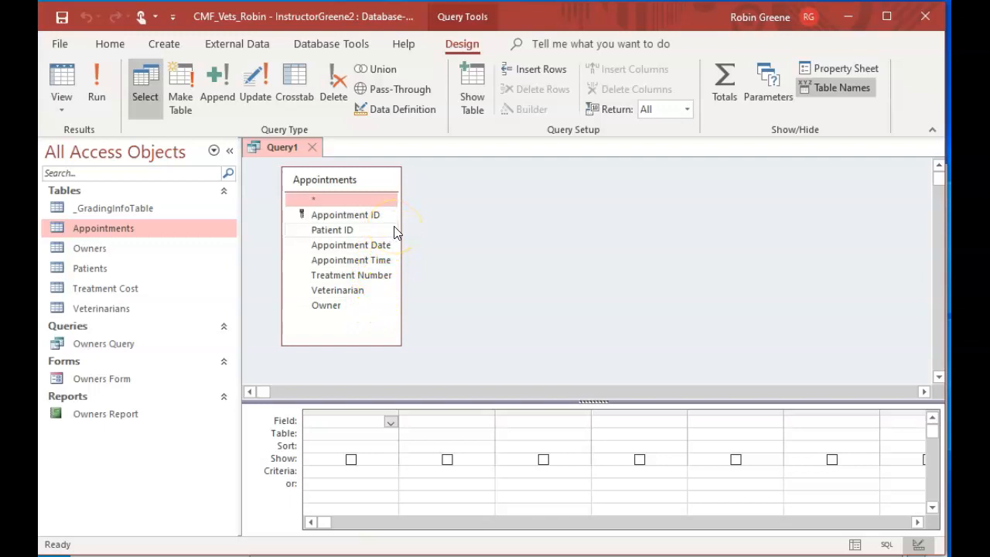
Add the Veterinarian, Appointment Date, Appointment Time, Patient ID and Owner fields to the query, in that order
double_click(362, 293)
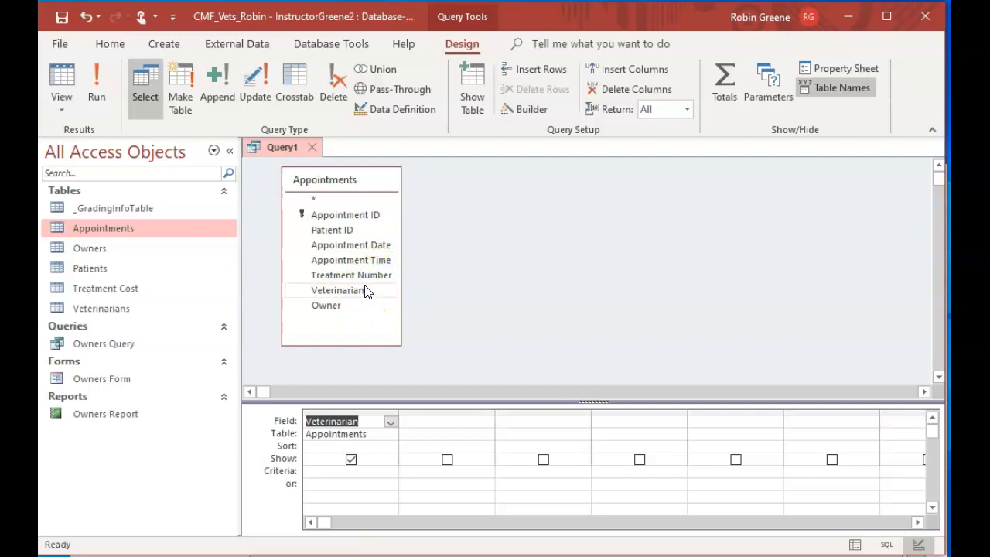
double_click(381, 245)
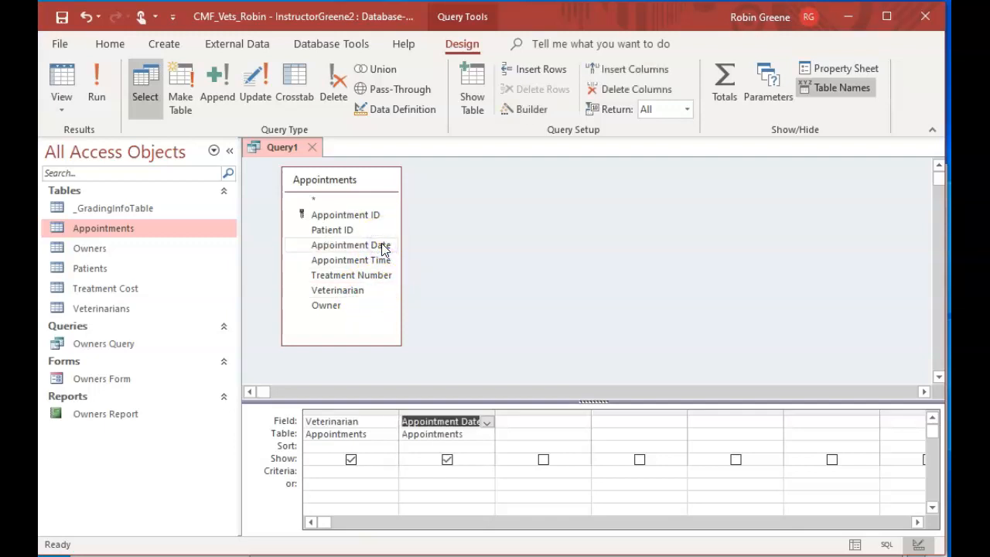
double_click(382, 260)
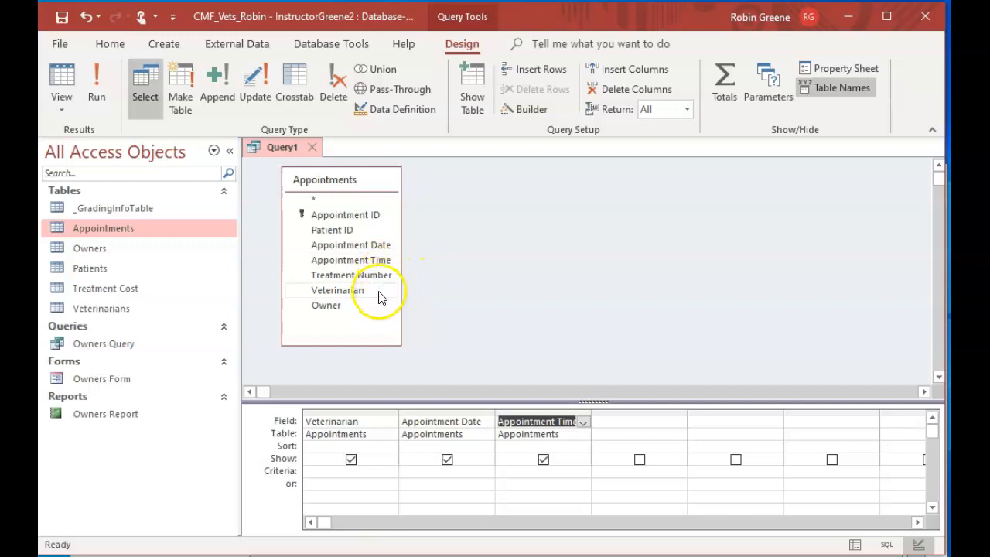
double_click(371, 230)
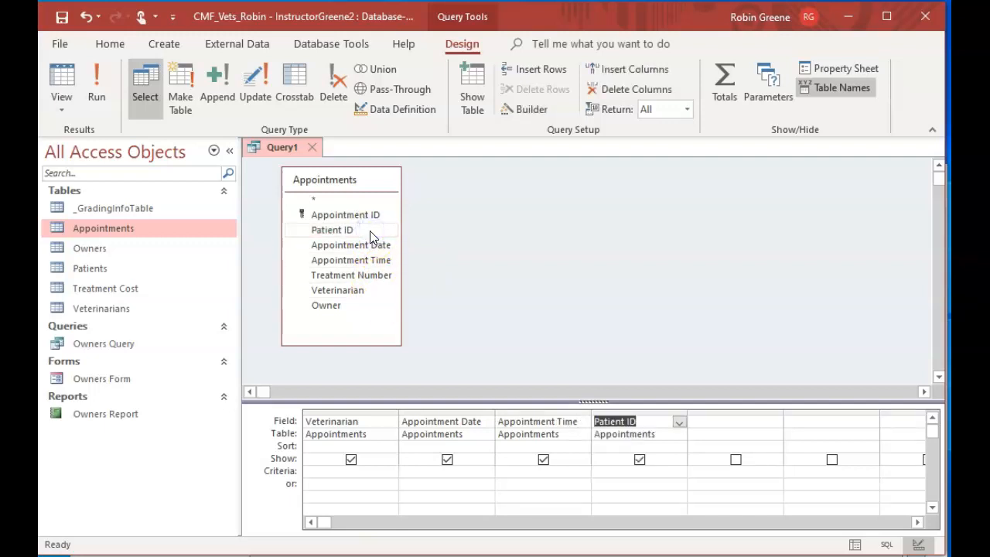
click(372, 278)
double_click(341, 311)
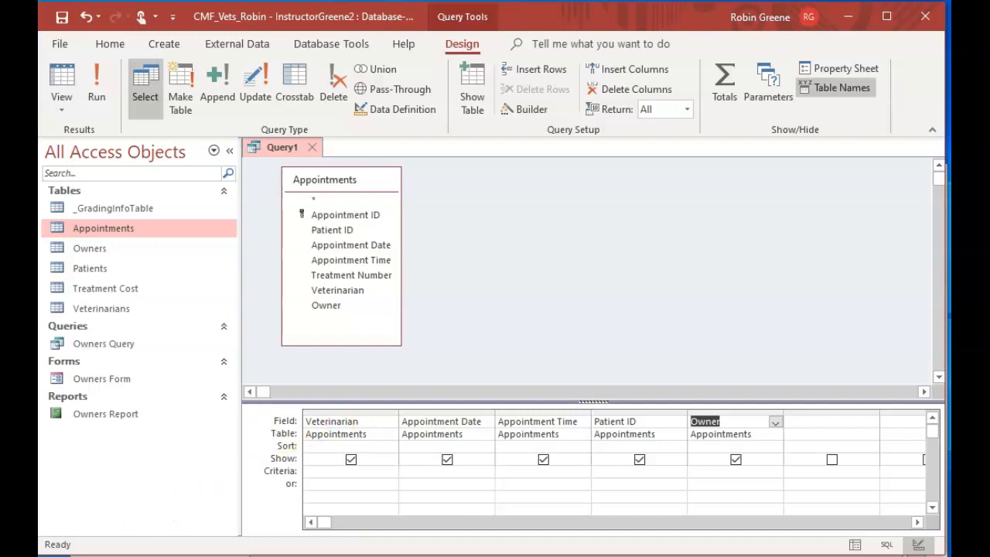
click(706, 484)
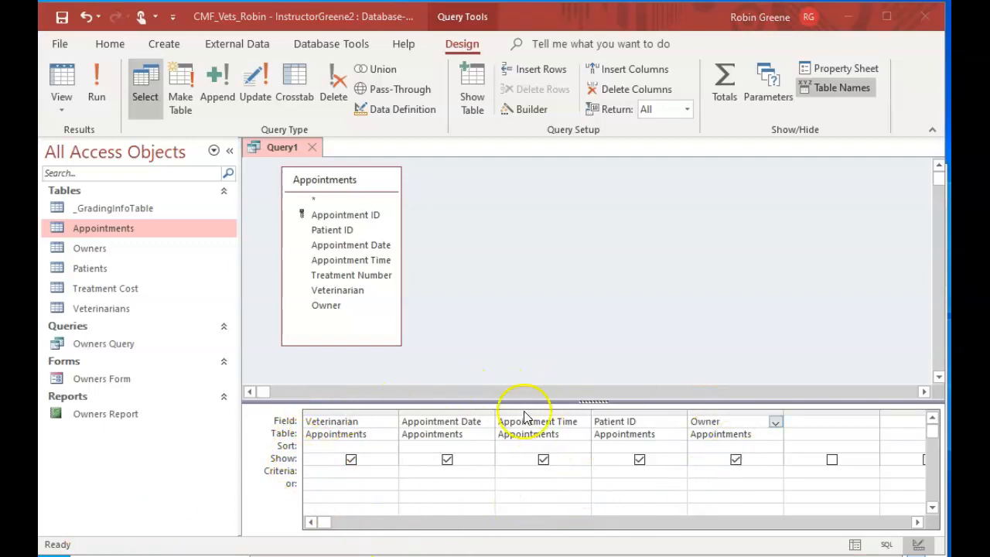
Limit the query to veterinarian G01 with a criterion on the Veterinarian field, and run it
click(326, 470)
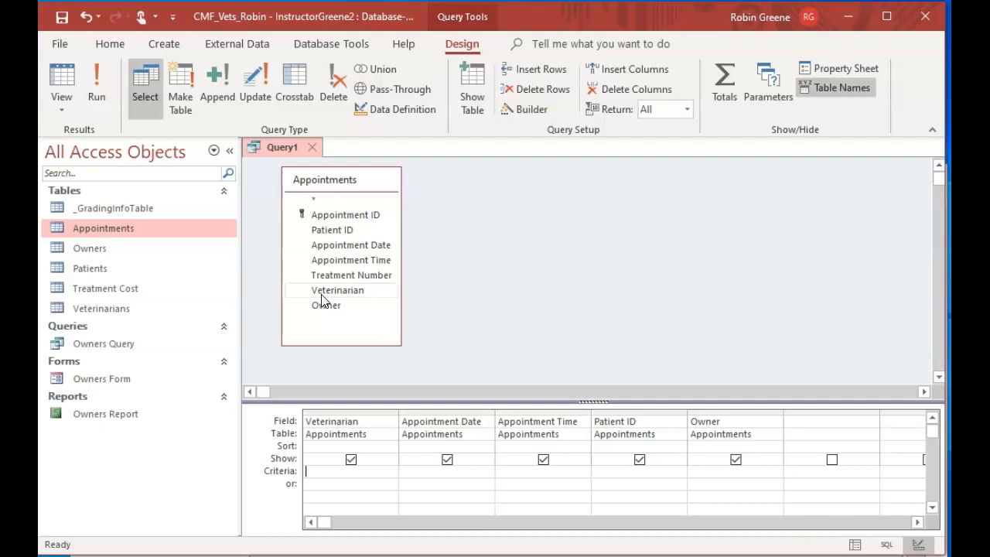
text(G)
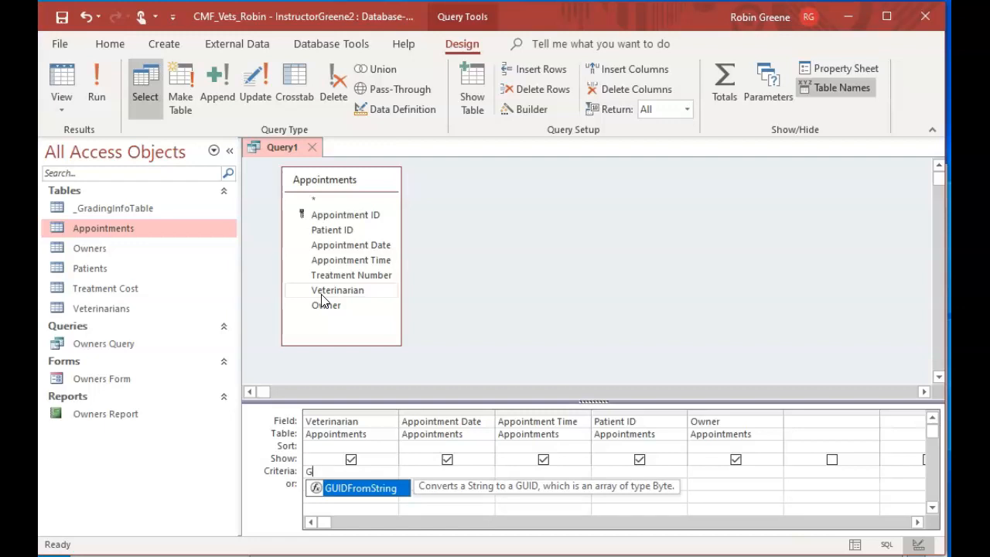
text(01)
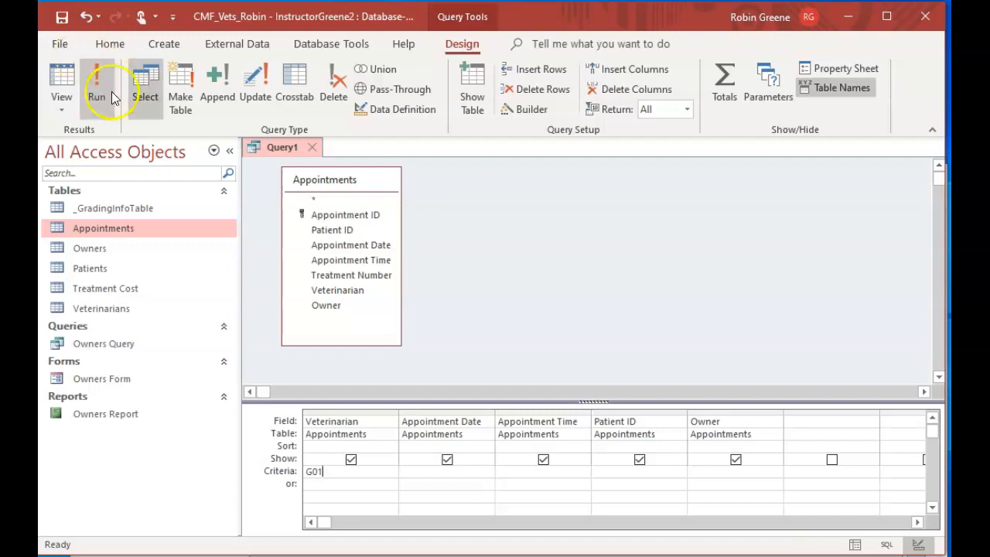
click(92, 85)
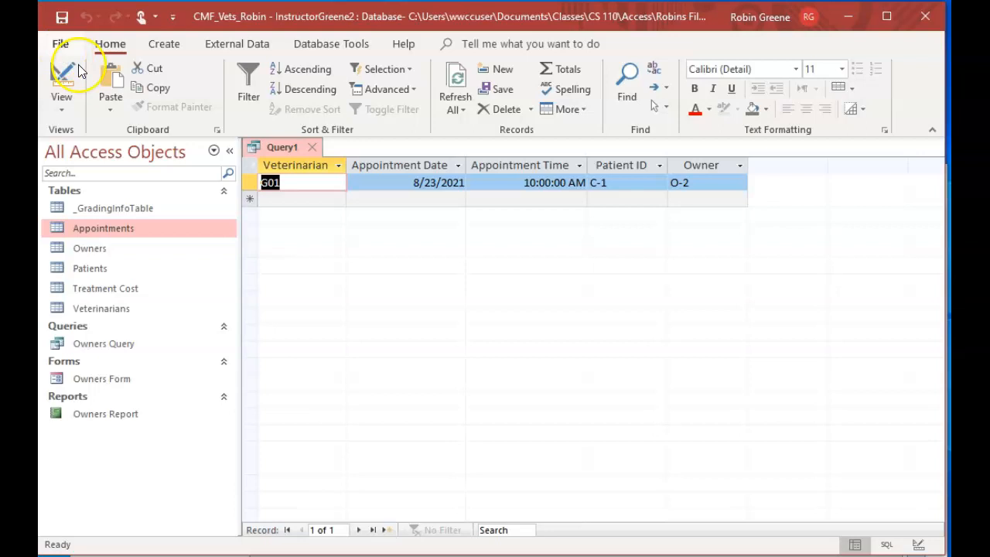
Close the appointments query and save it as m02q01
click(313, 147)
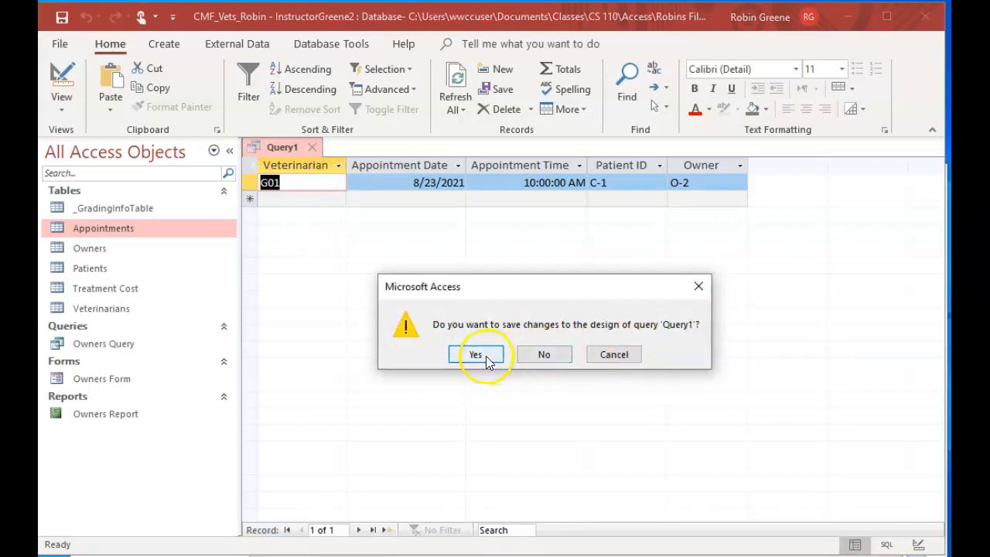
click(475, 354)
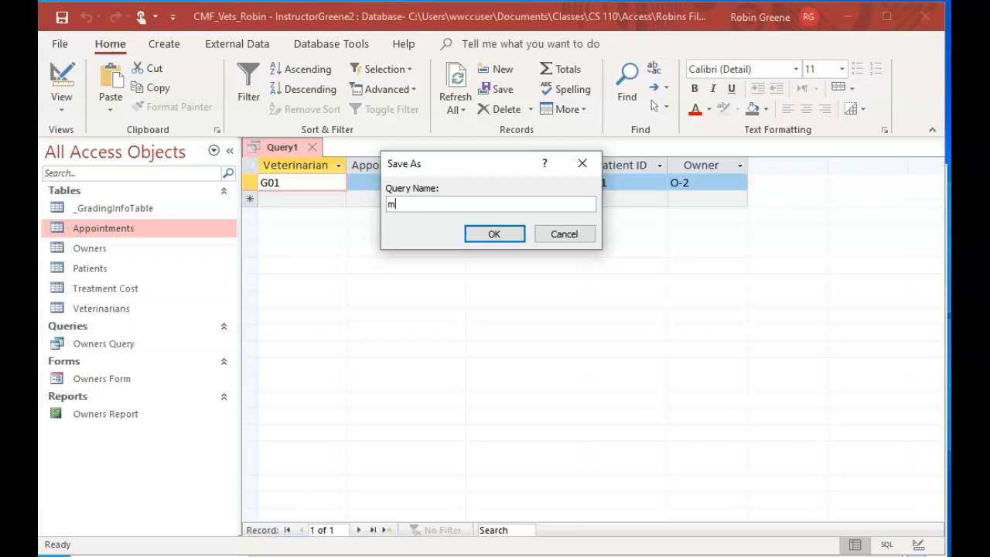
text(02)
text(q01)
click(483, 233)
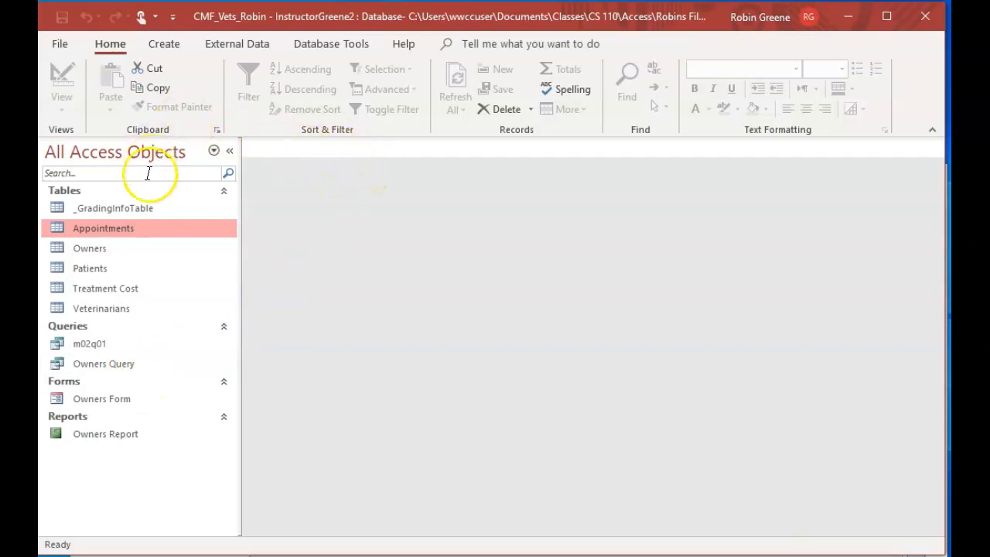
Create a new query in Design View and dismiss the table selection without adding a table
click(162, 45)
click(308, 110)
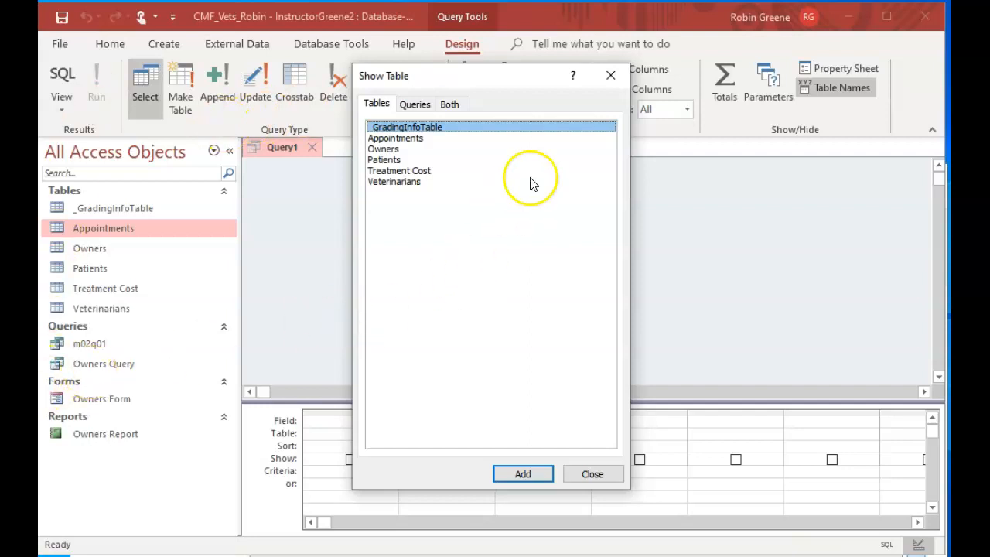
click(610, 75)
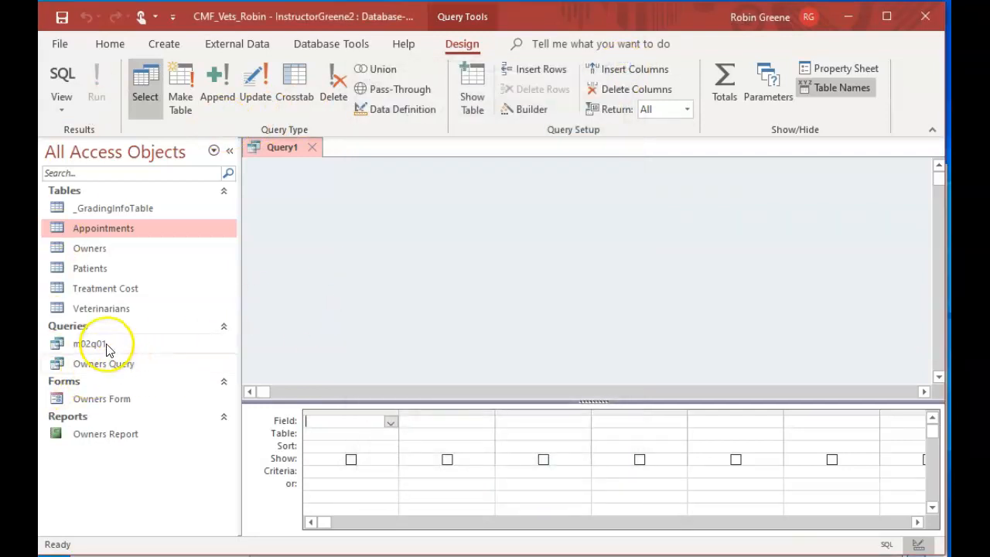
Reopen the m02q01 query to review its design and its results, and close it
double_click(106, 345)
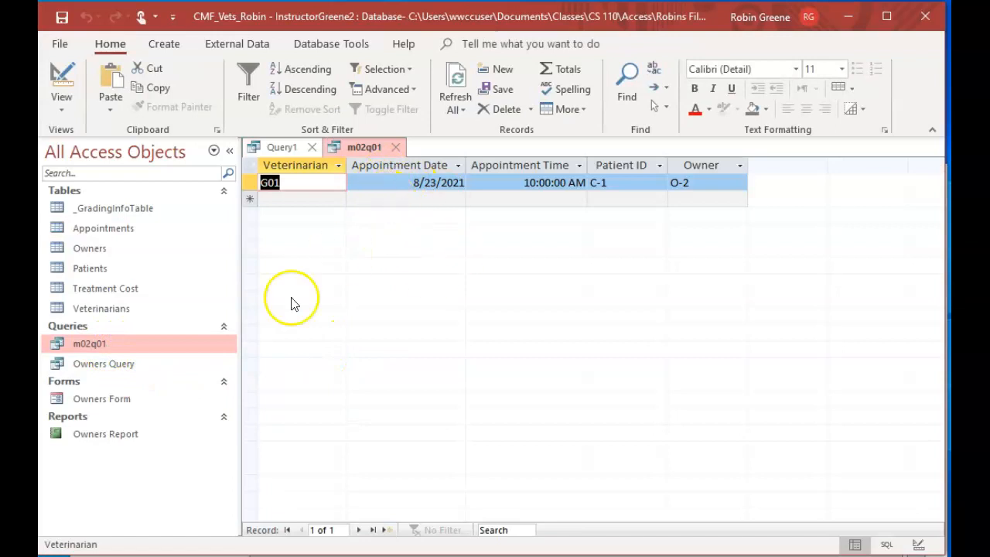
click(62, 81)
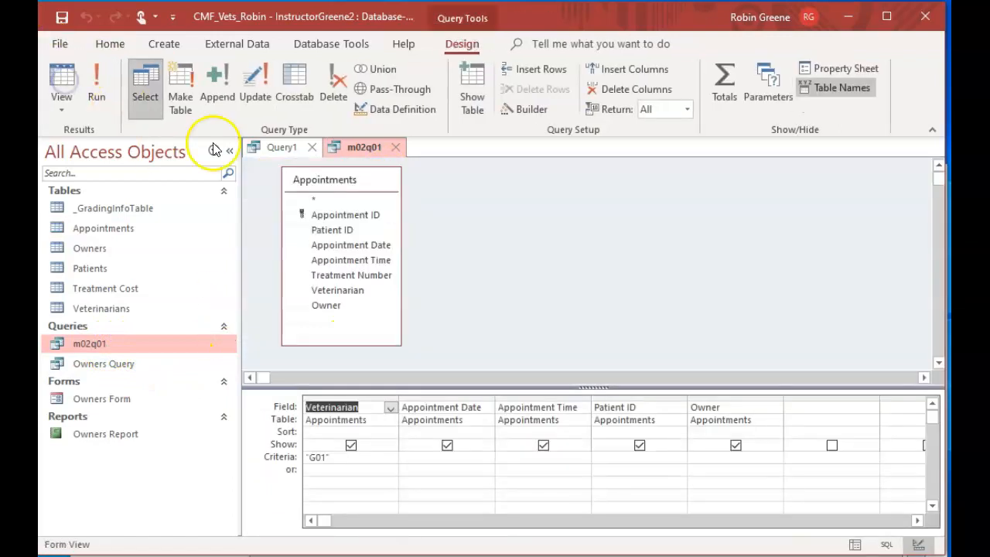
click(396, 147)
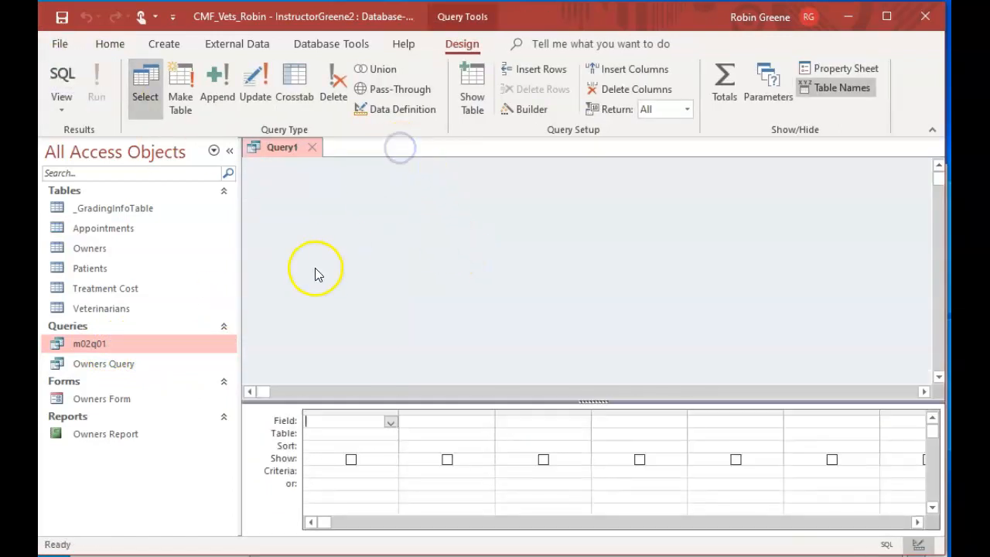
right_click(129, 347)
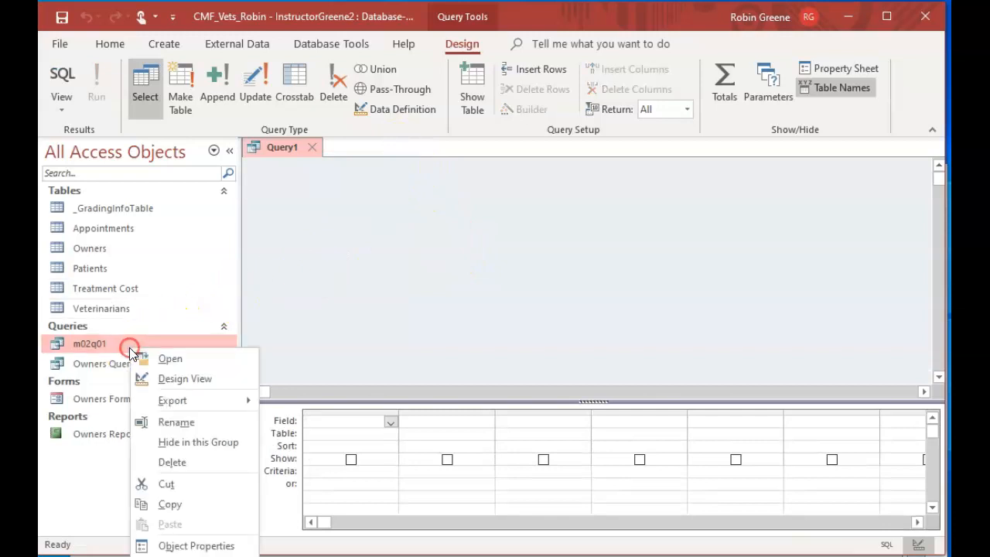
click(183, 378)
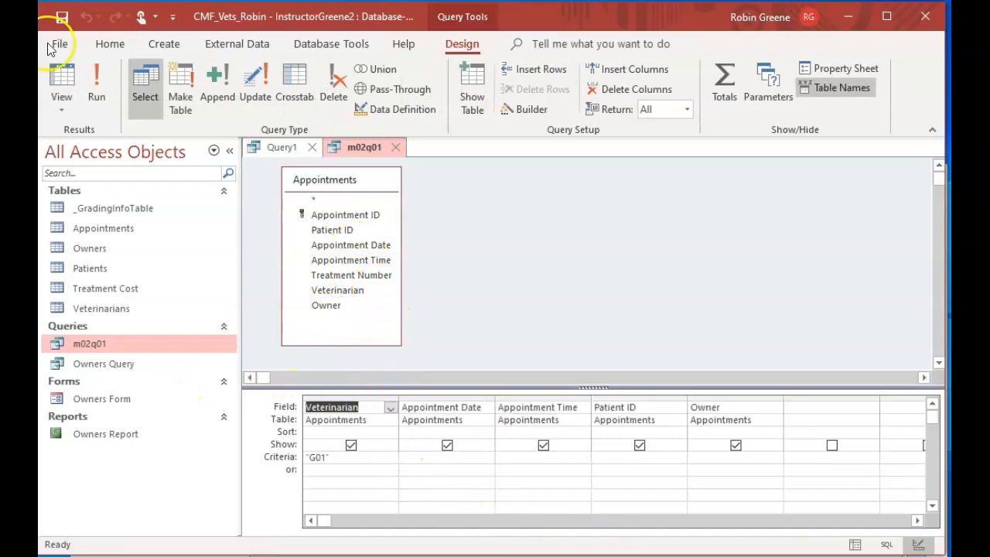
click(94, 85)
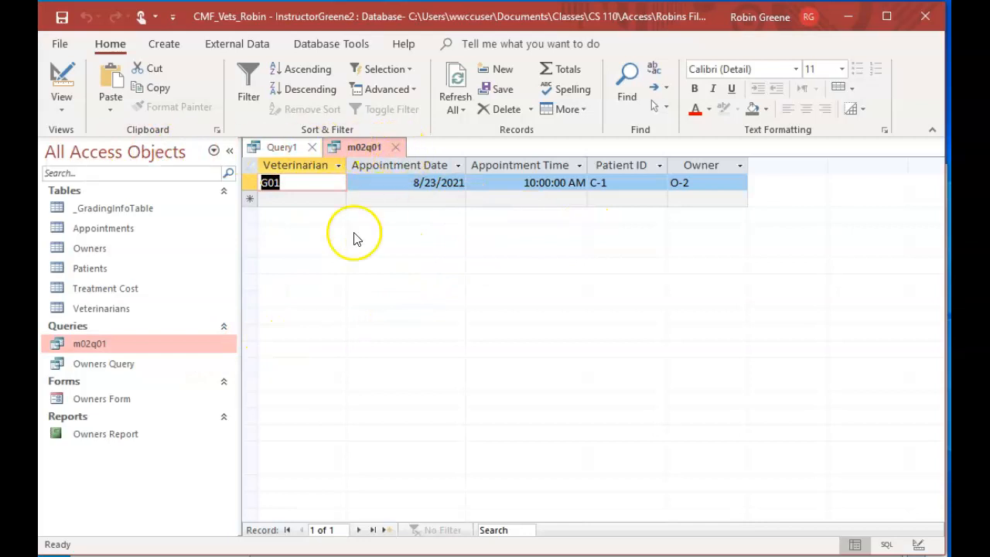
click(395, 148)
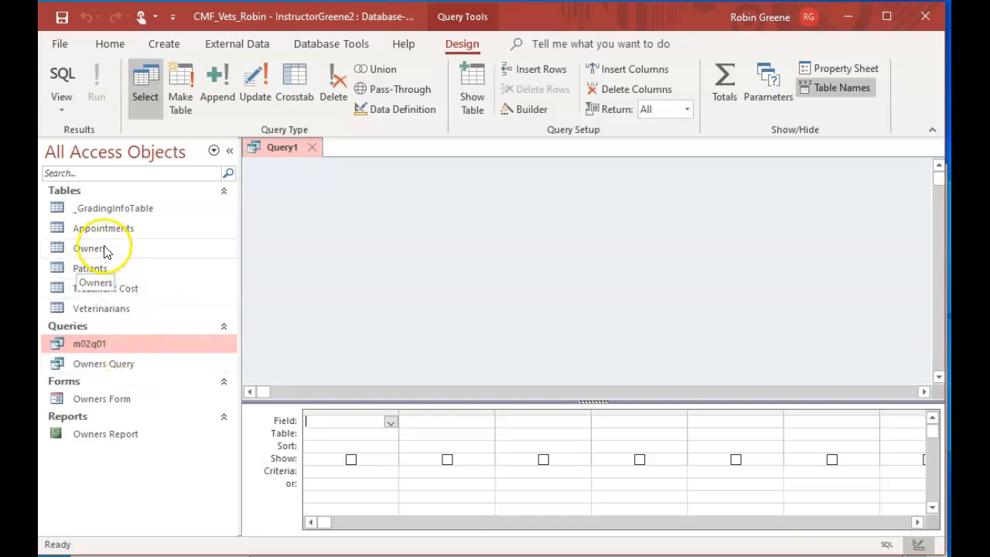
Add the Owners table to the new query and enlarge its field list to show every field
right_click(349, 227)
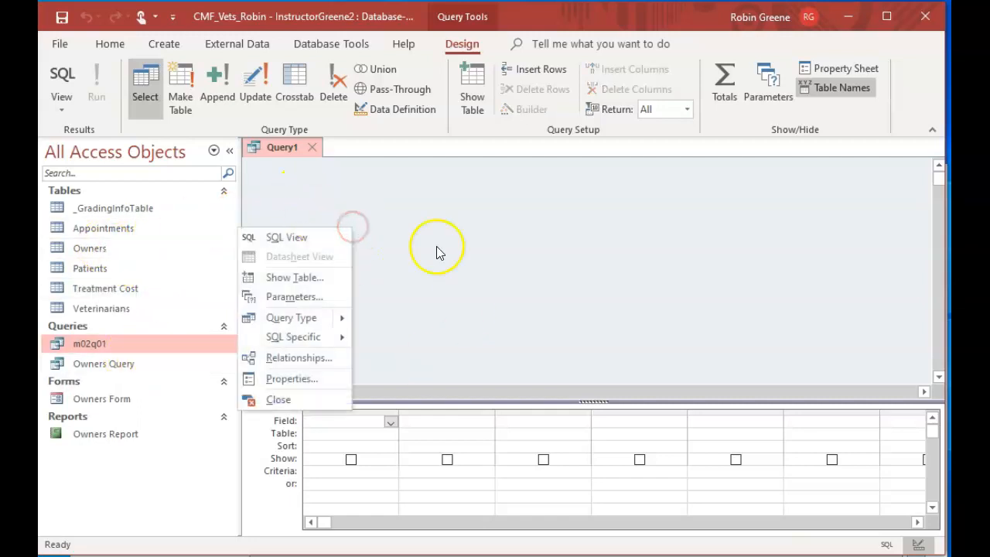
click(318, 283)
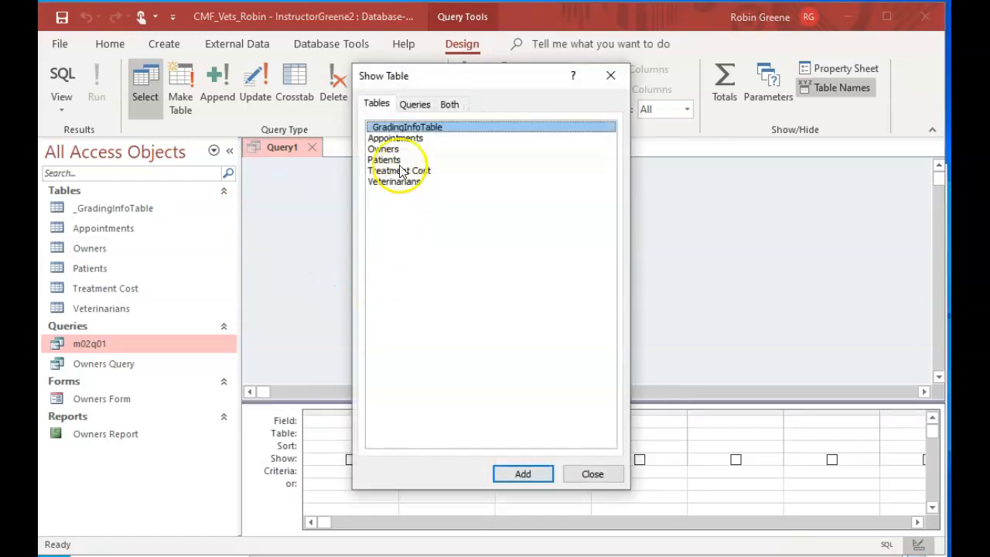
double_click(383, 149)
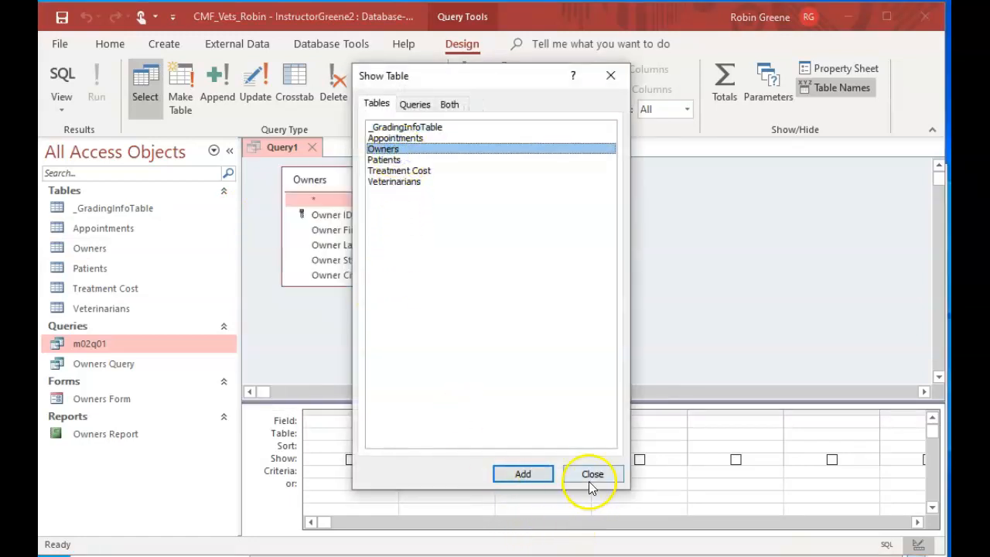
click(592, 474)
drag(369, 284, 384, 369)
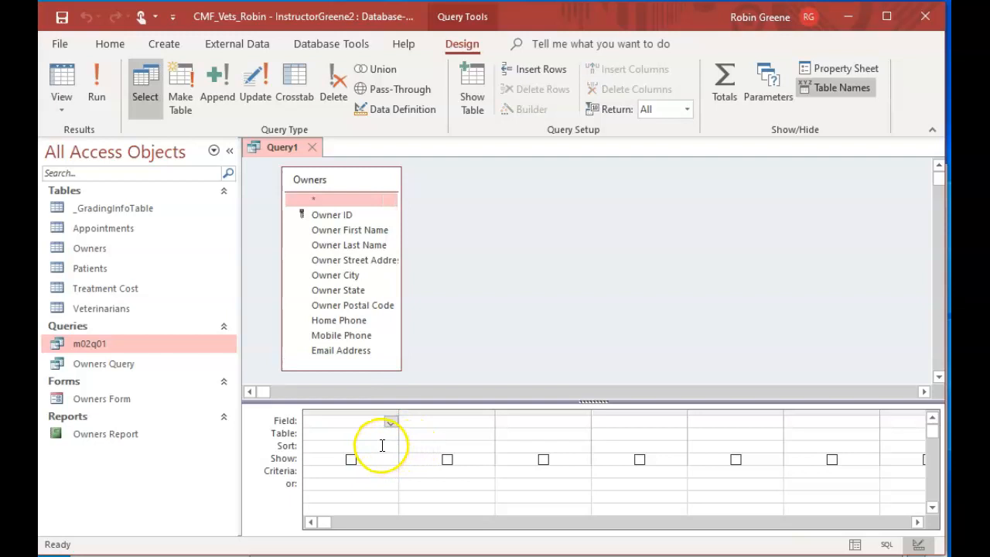
Add Owner First Name, Owner Last Name, Owner Street Address, Owner City, Owner State and Owner Postal Code to the query, in that order
click(377, 231)
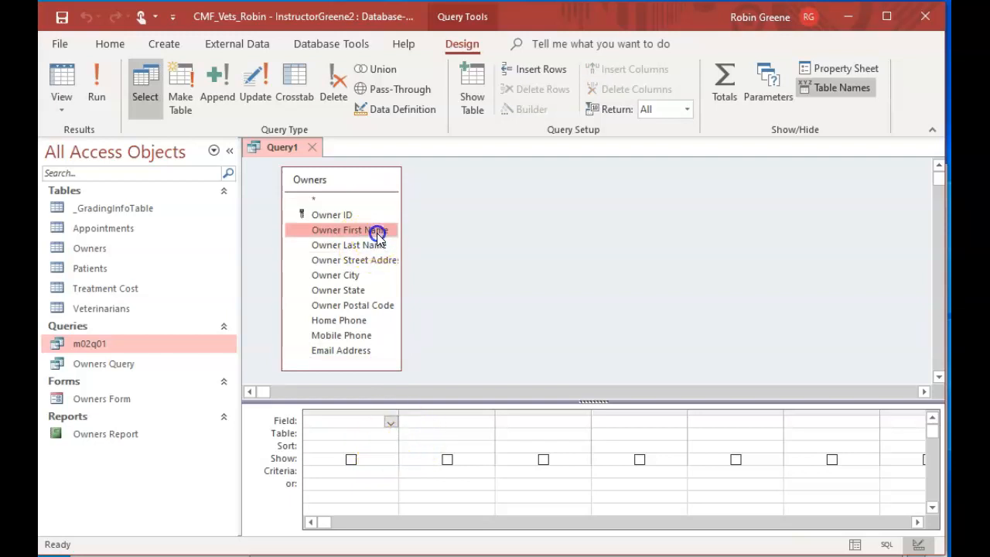
double_click(377, 231)
double_click(375, 246)
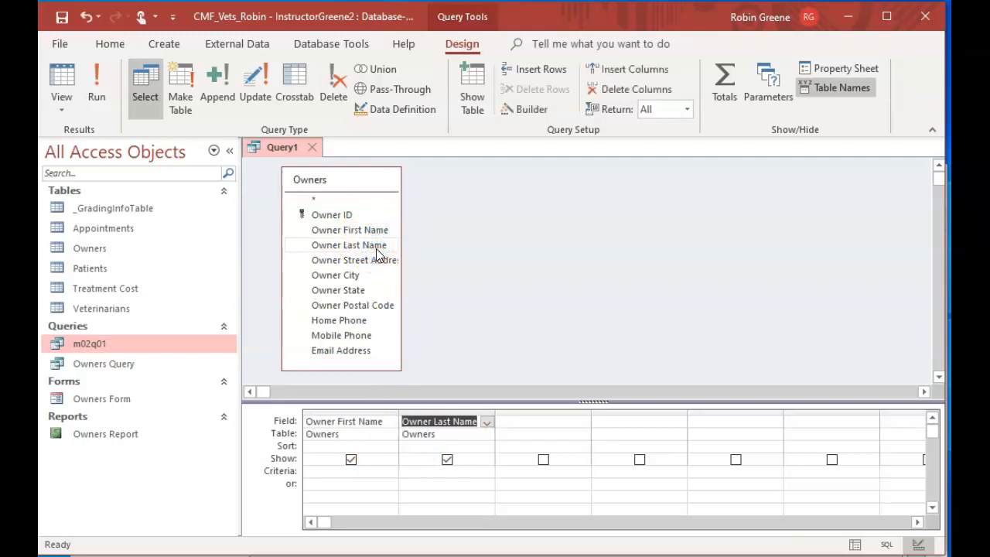
click(378, 259)
double_click(377, 261)
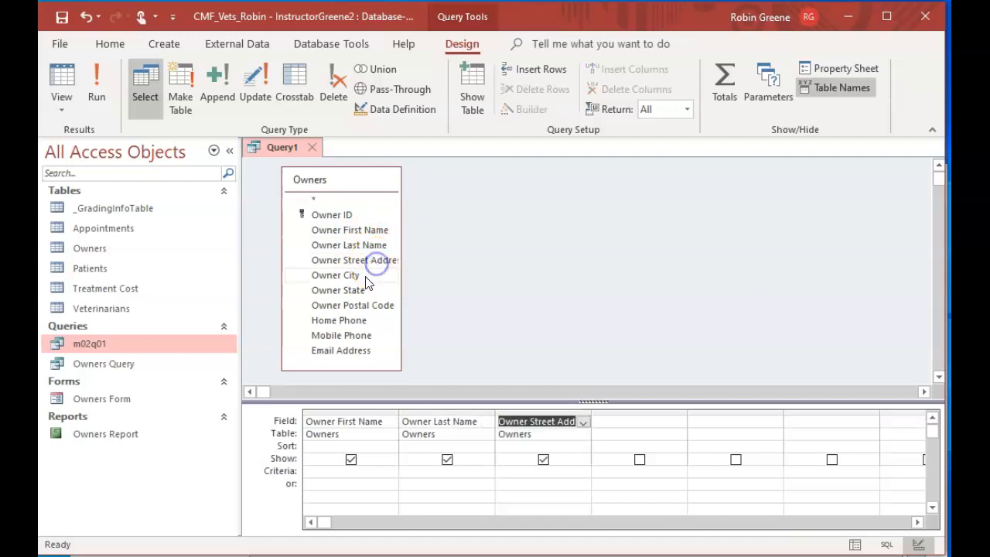
double_click(366, 277)
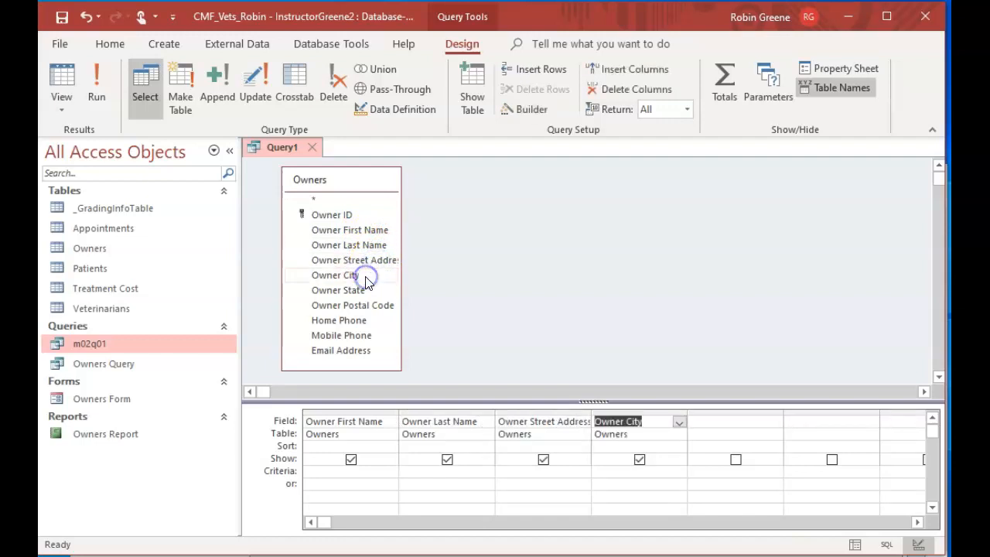
double_click(364, 291)
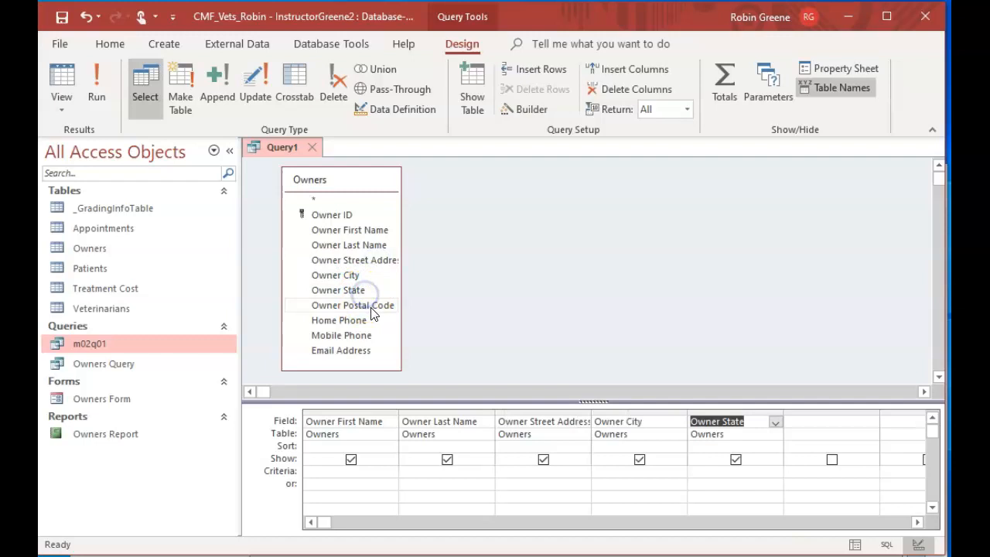
double_click(369, 306)
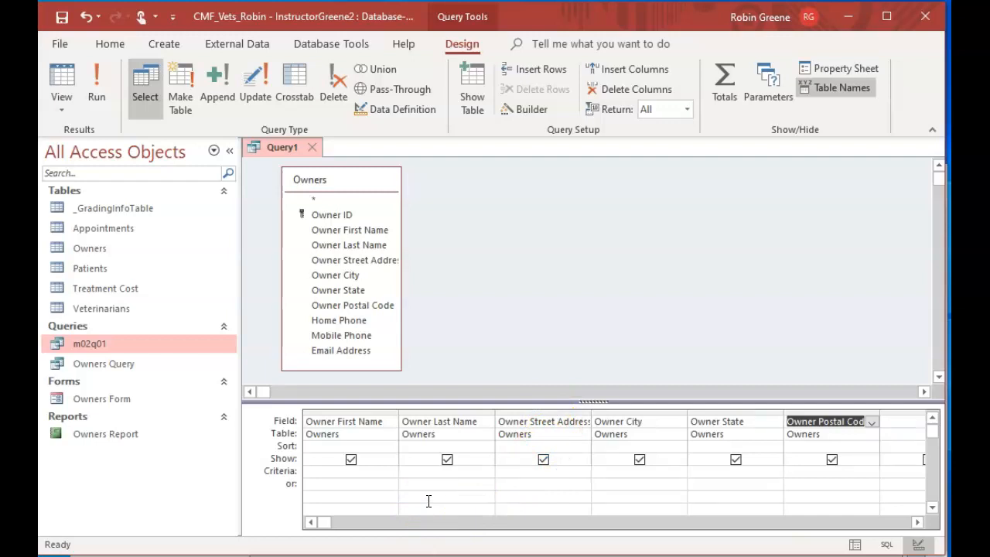
Filter the owners query to states starting with U using the Owner State criterion U*, and run it
click(704, 472)
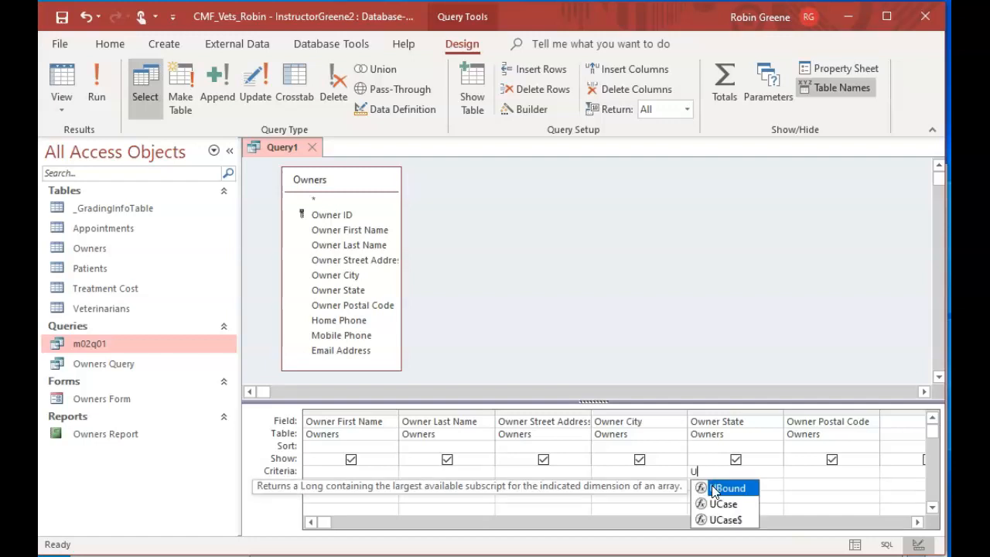
text(*)
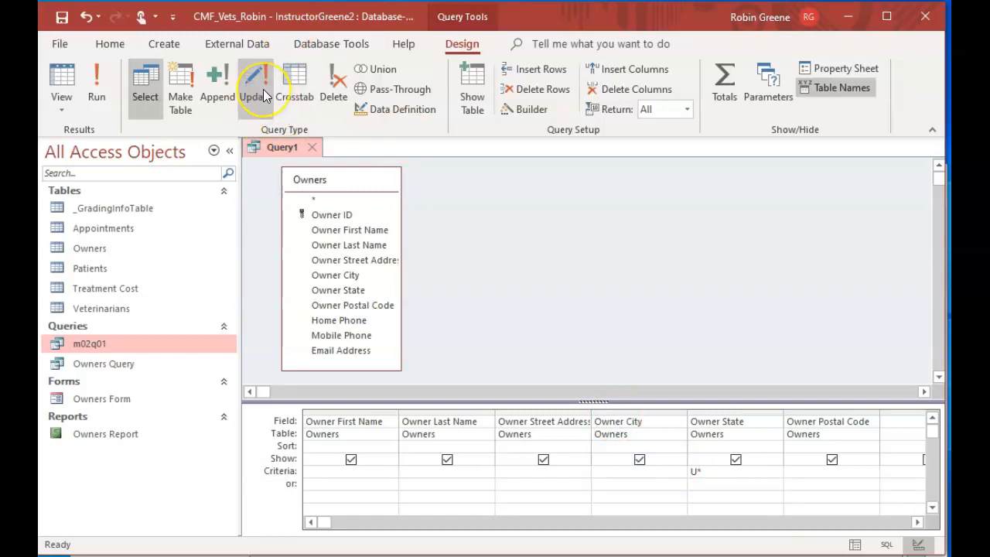
click(93, 93)
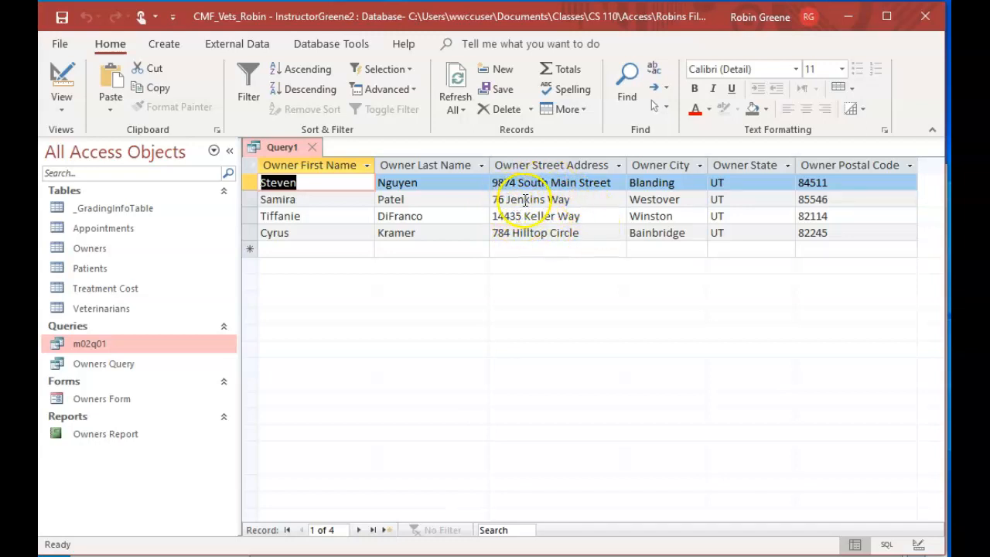
Remove the Owner State criterion, enter *Jenkins* as the Owner Street Address criterion, and run the query
click(60, 82)
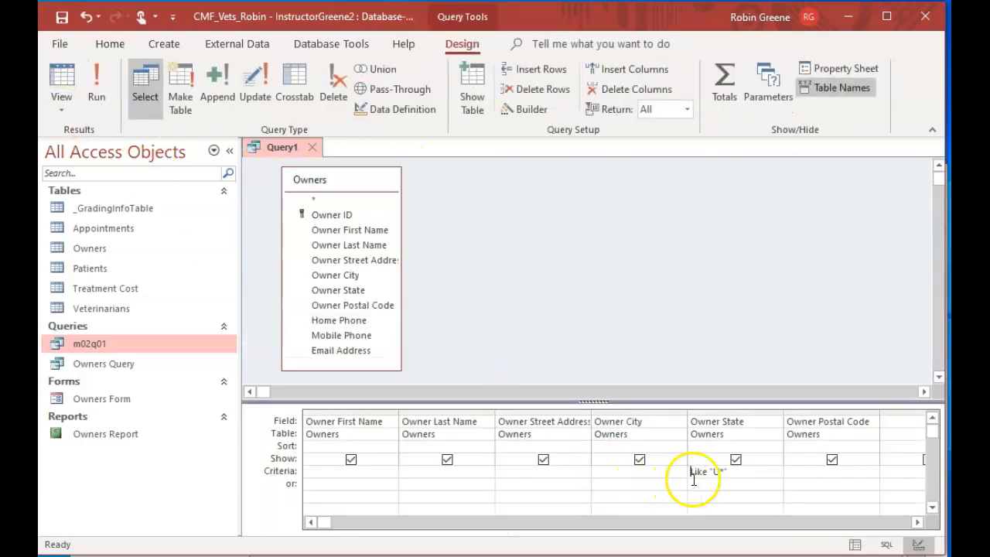
drag(727, 471, 678, 466)
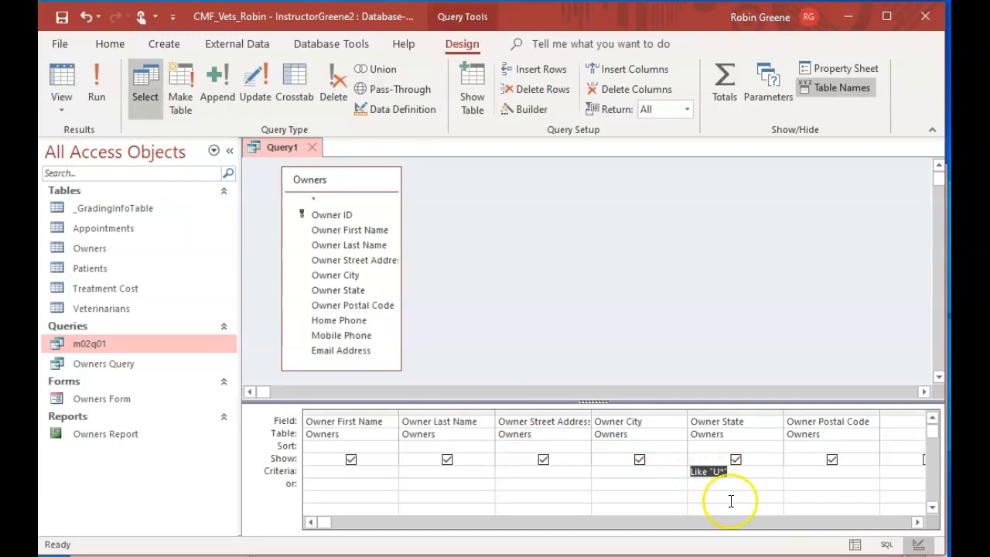
key(Delete)
click(554, 469)
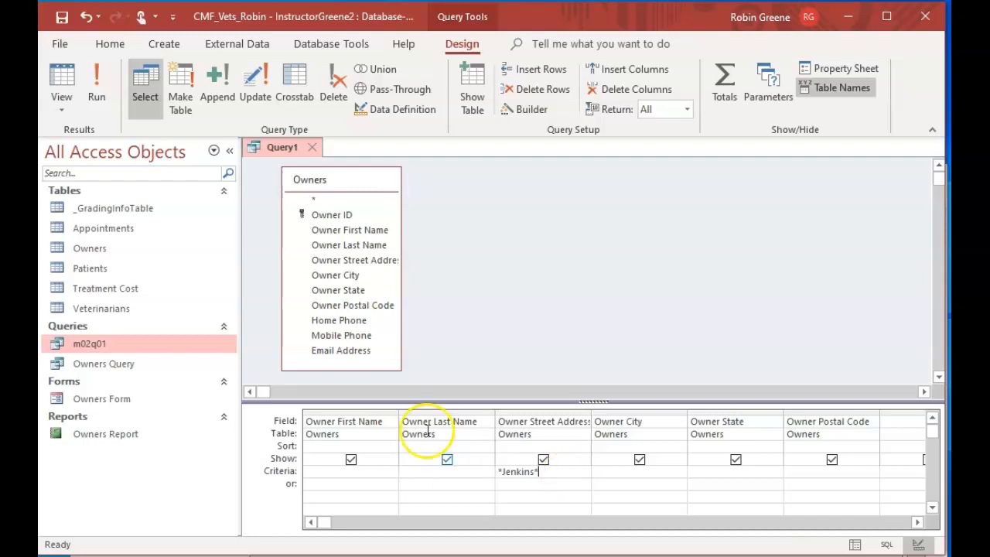
click(94, 84)
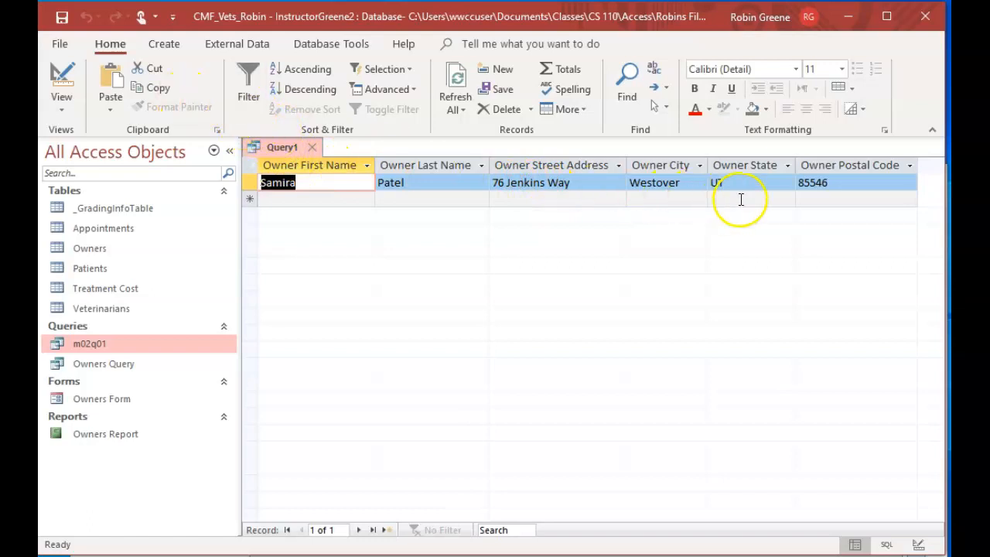
Remove the Owner Street Address criterion, change the Owner State criterion to U?, and run the query
click(61, 81)
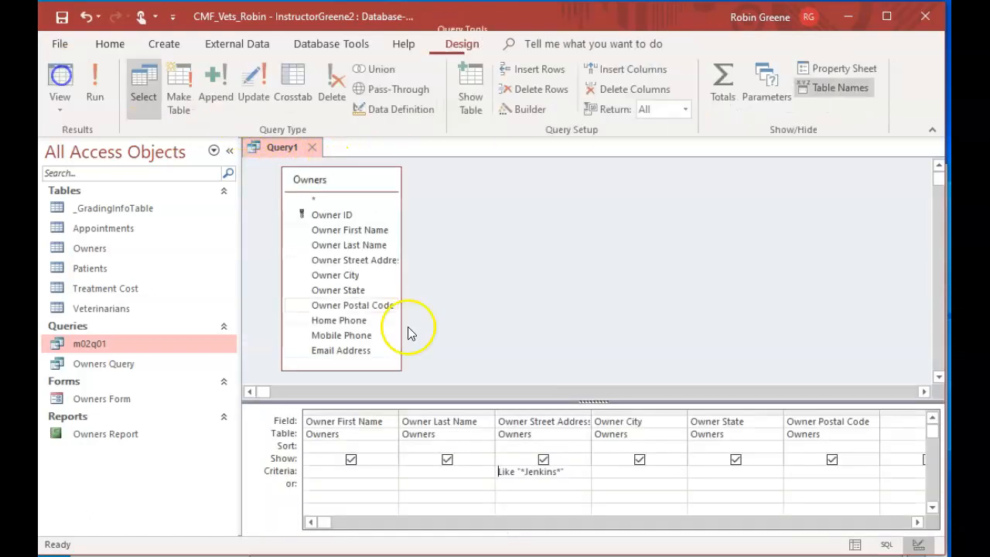
drag(572, 472, 470, 461)
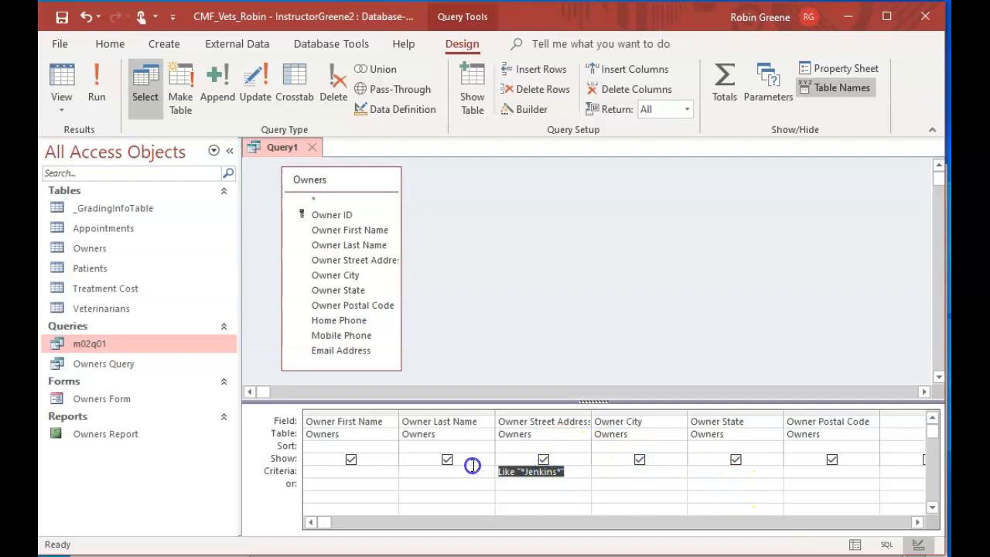
key(Delete)
click(716, 470)
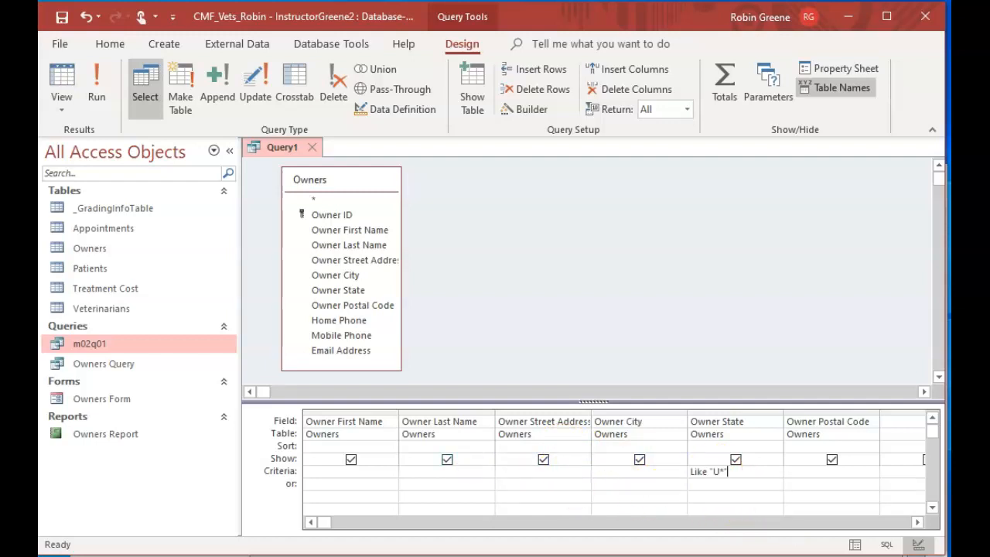
click(725, 474)
key(BackSpace)
text(?)
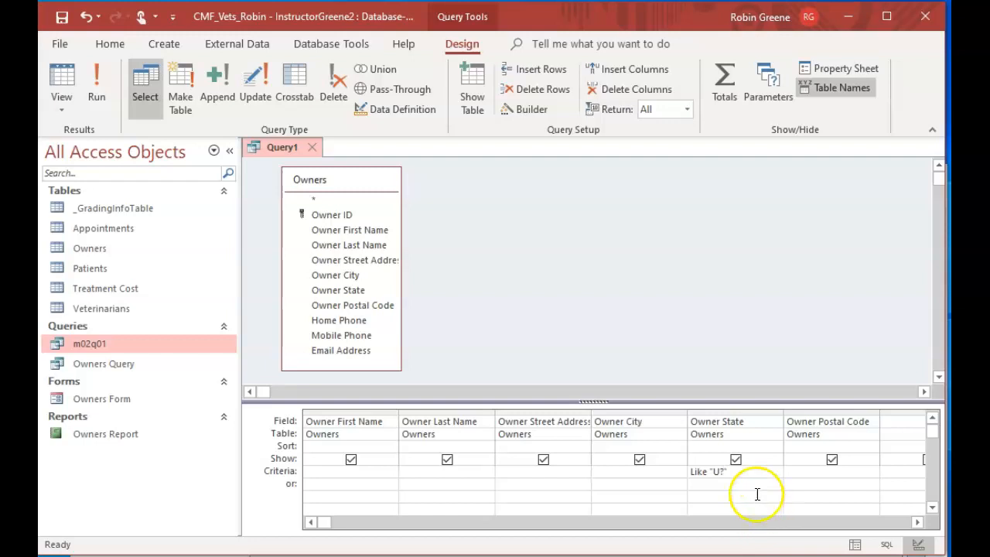
click(106, 89)
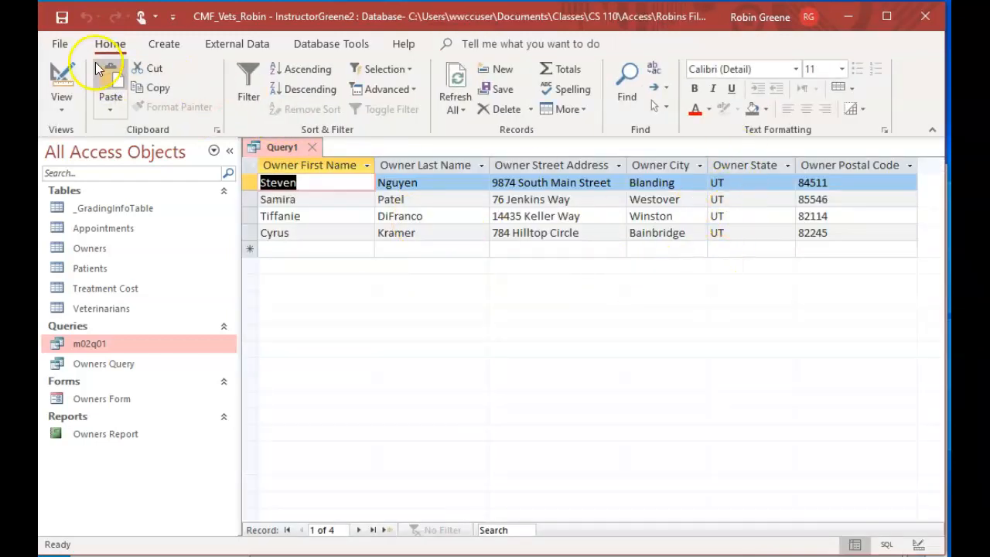
Return to the query design and remove the ? wildcard from the Owner State criterion
click(76, 76)
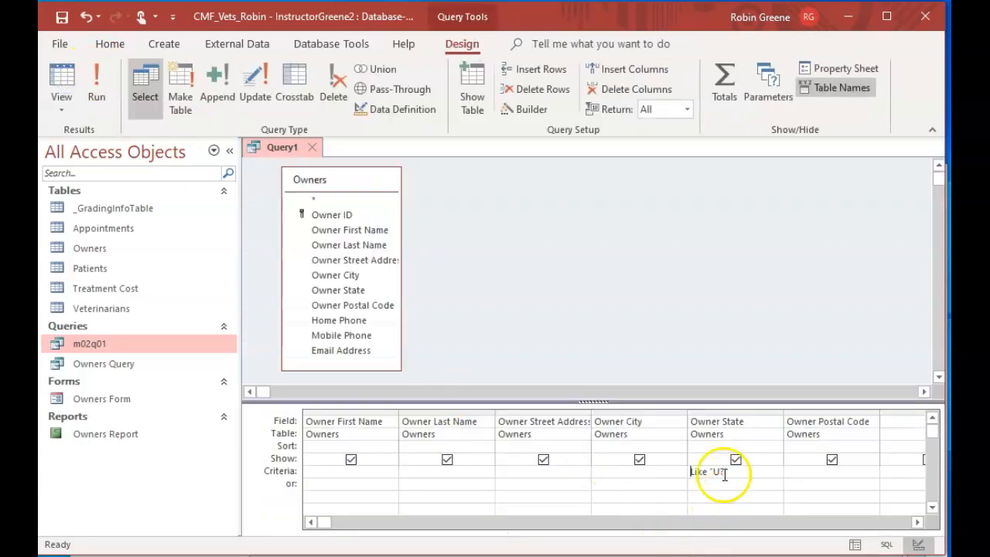
click(724, 472)
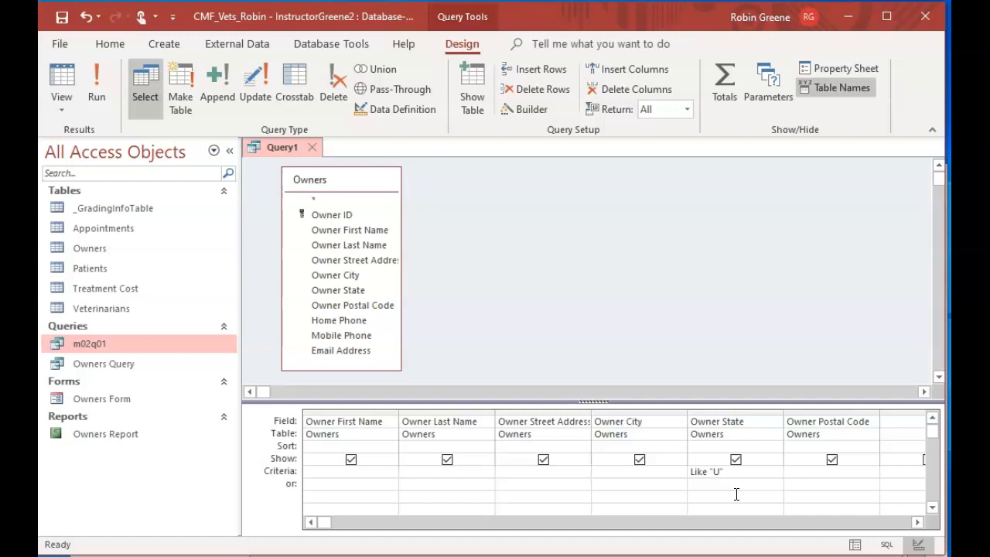
scroll(736, 494, down, 1)
scroll(736, 494, up, 1)
Save the current query object as m02q02
click(65, 48)
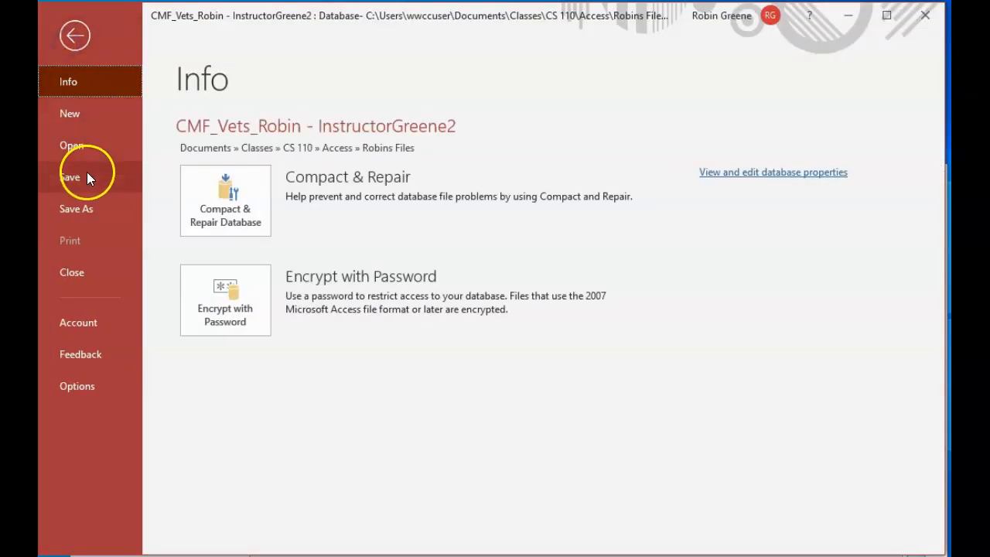
click(93, 208)
click(312, 220)
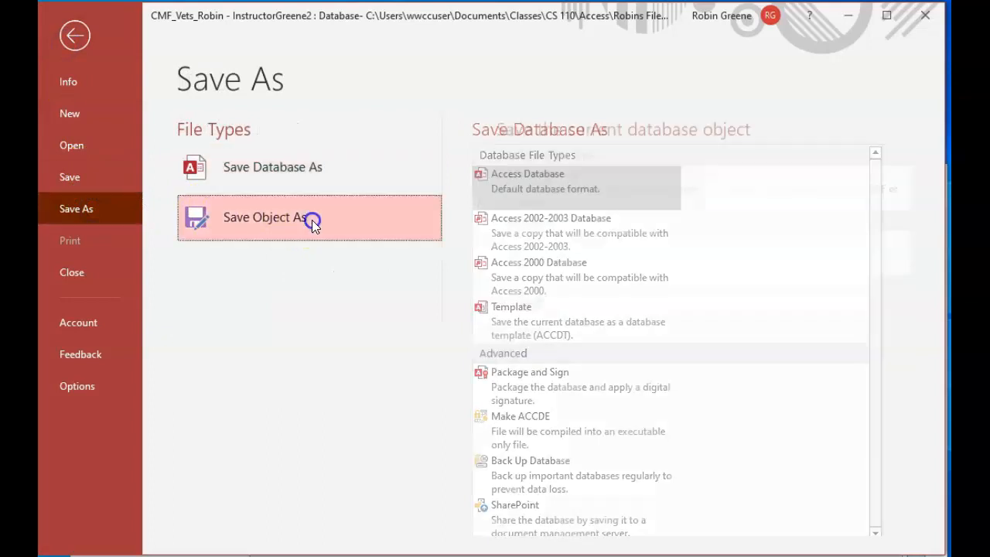
click(500, 340)
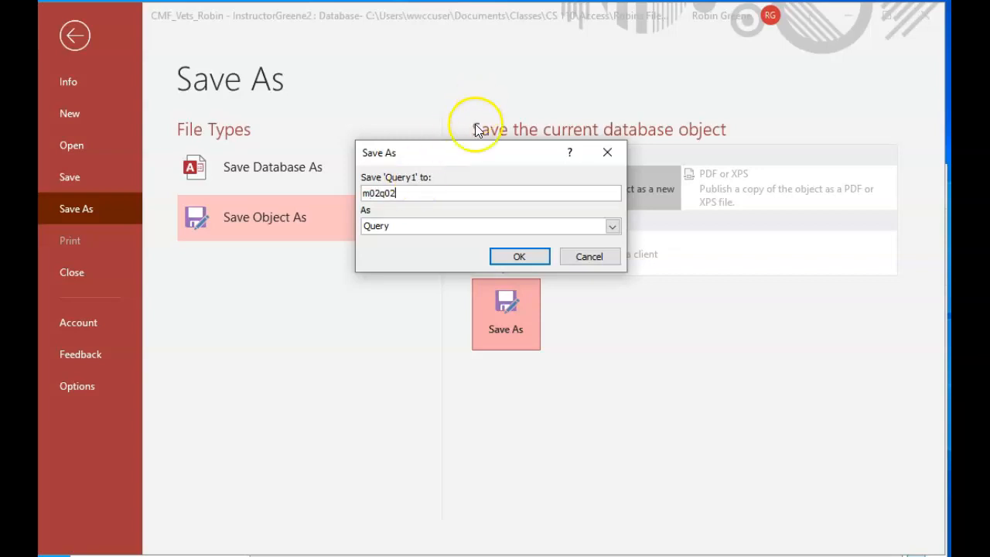
click(531, 257)
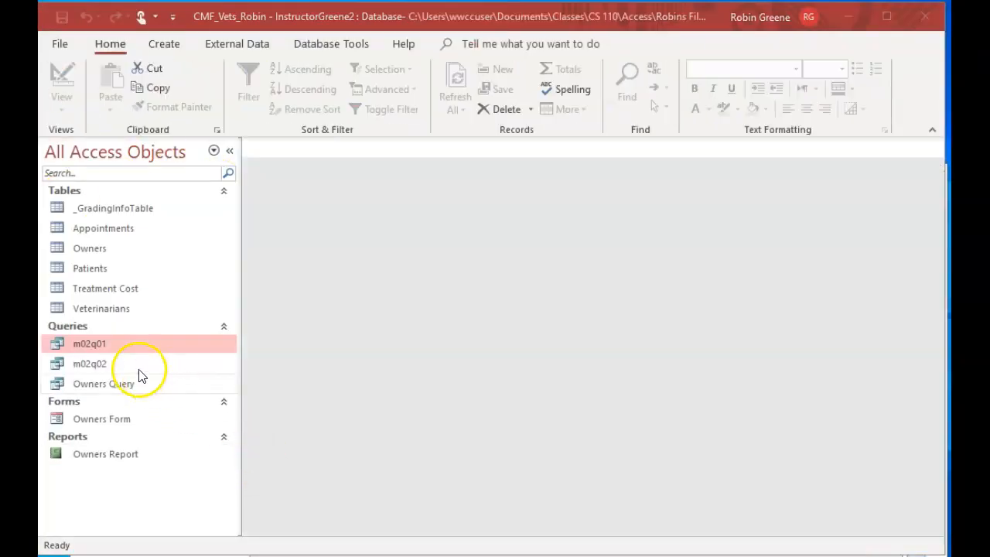
Open Owners Query in design view, shorten the Owners field list to its fields, and enlarge the design grid
right_click(125, 385)
double_click(124, 384)
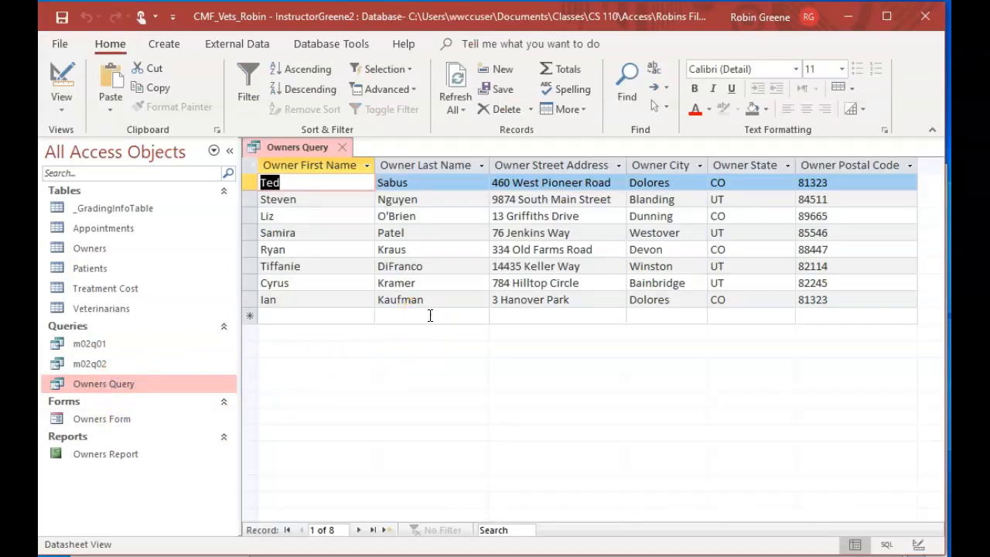
click(60, 73)
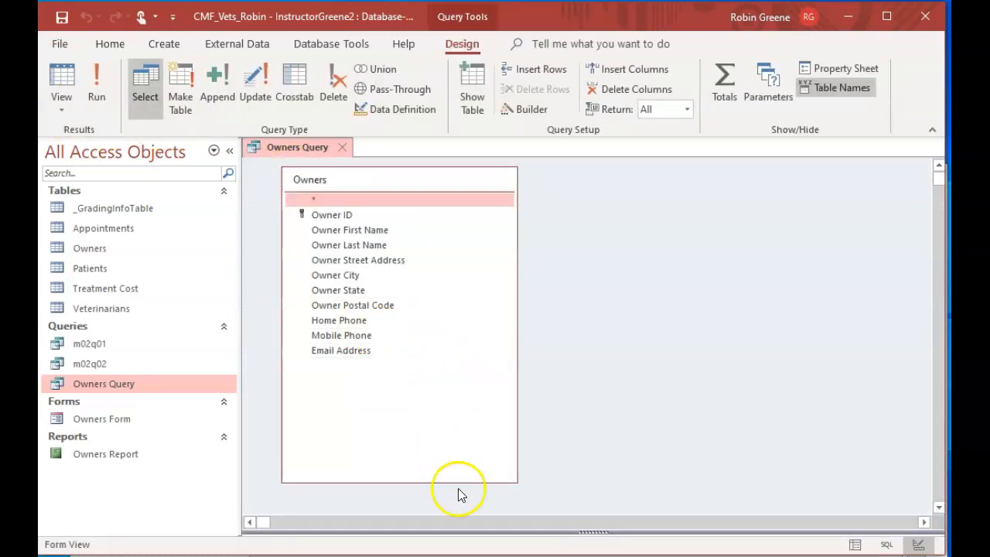
drag(442, 481, 420, 368)
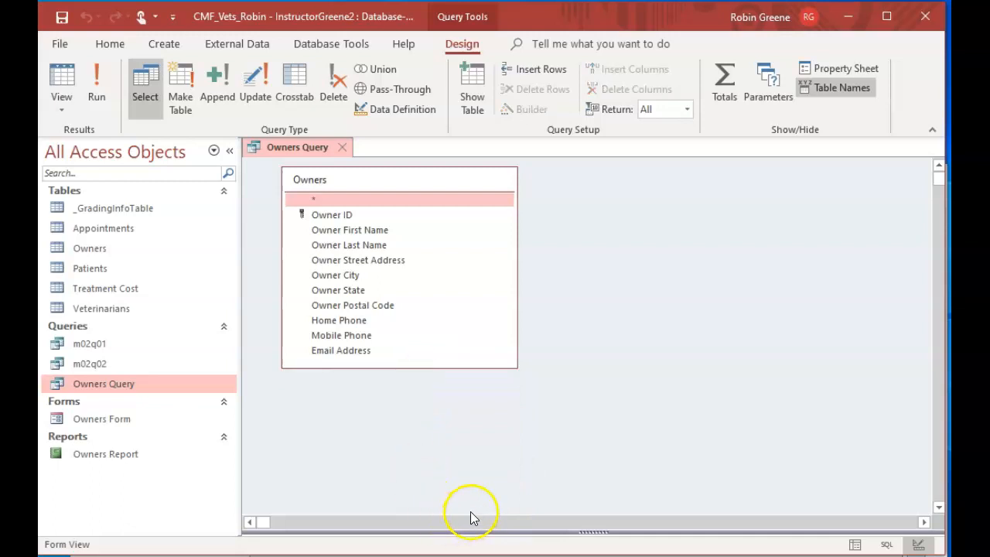
drag(482, 531, 475, 401)
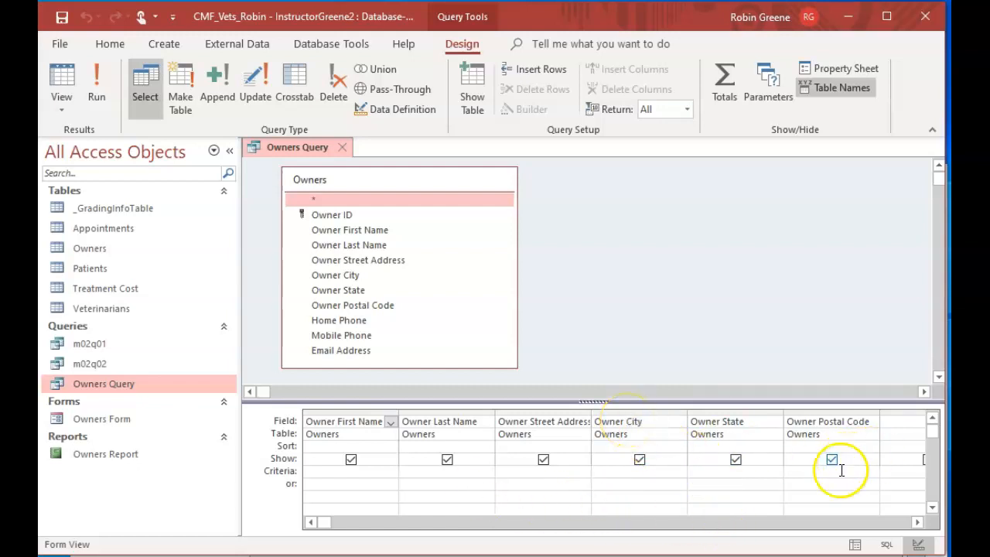
Enter 813 as the Owner Postal Code criterion and clear the stray 8 from the empty column beside it
click(797, 471)
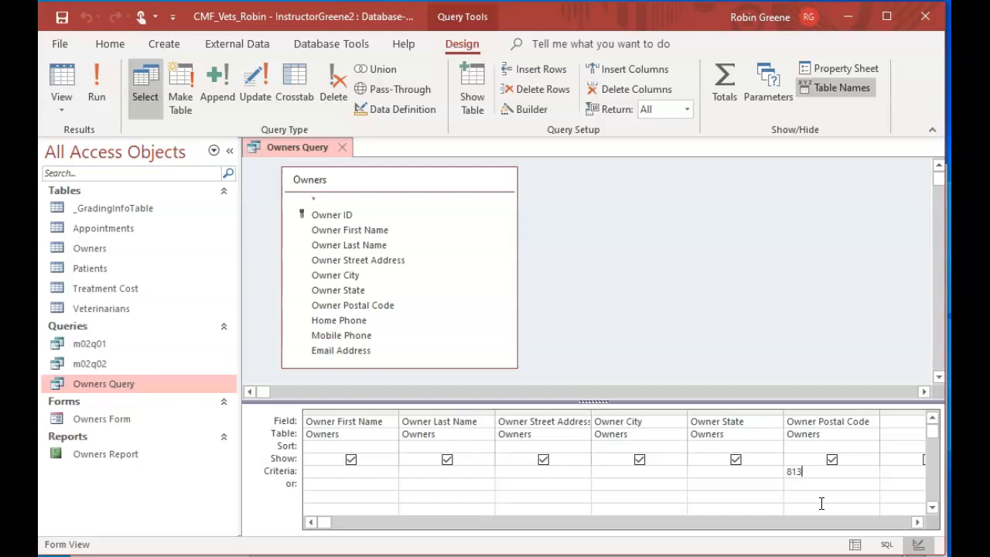
key(Tab)
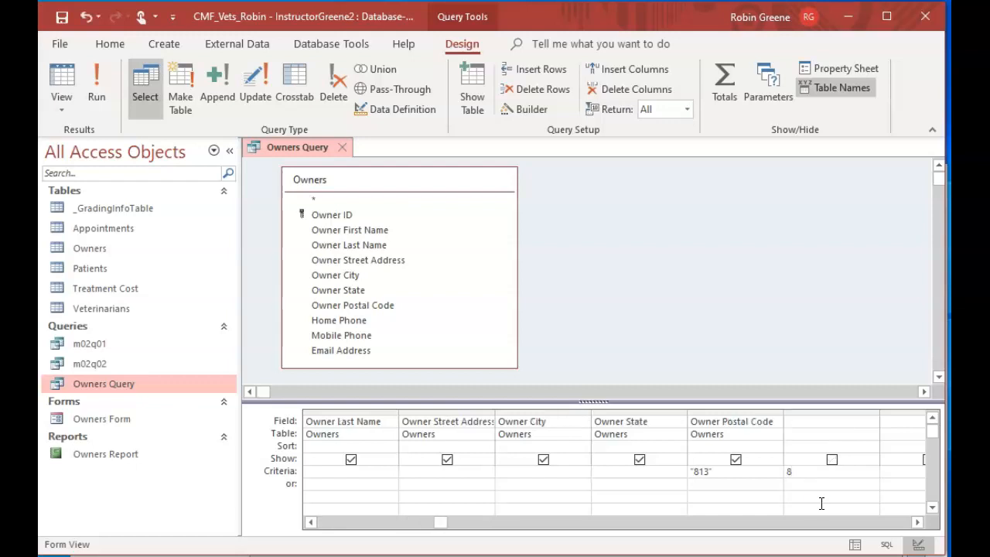
key(Page_Down)
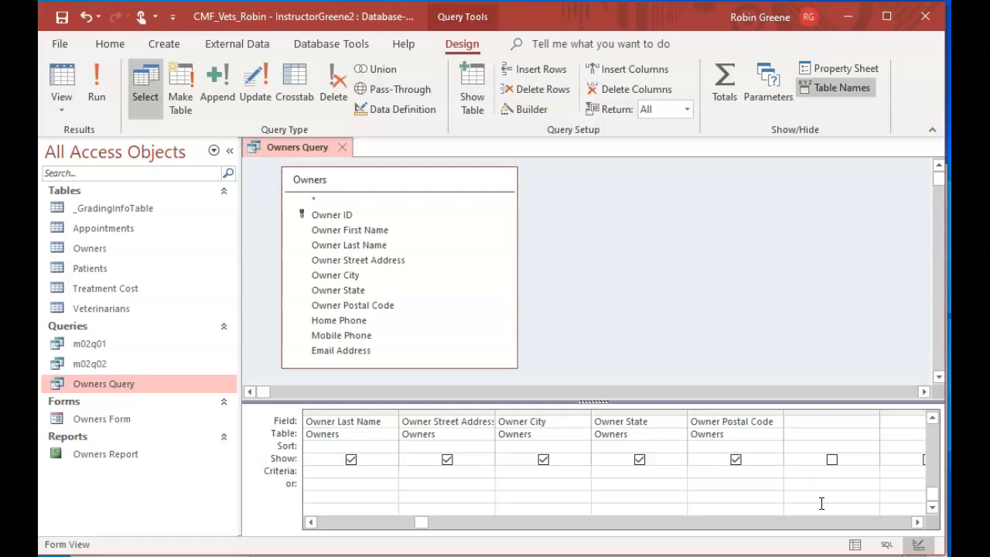
click(733, 471)
click(704, 472)
click(96, 85)
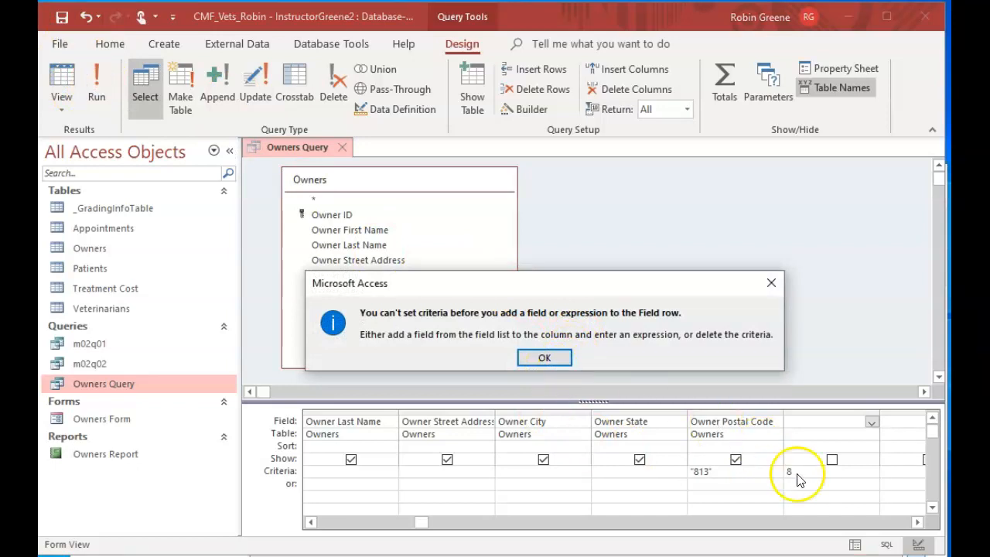
click(558, 357)
click(791, 470)
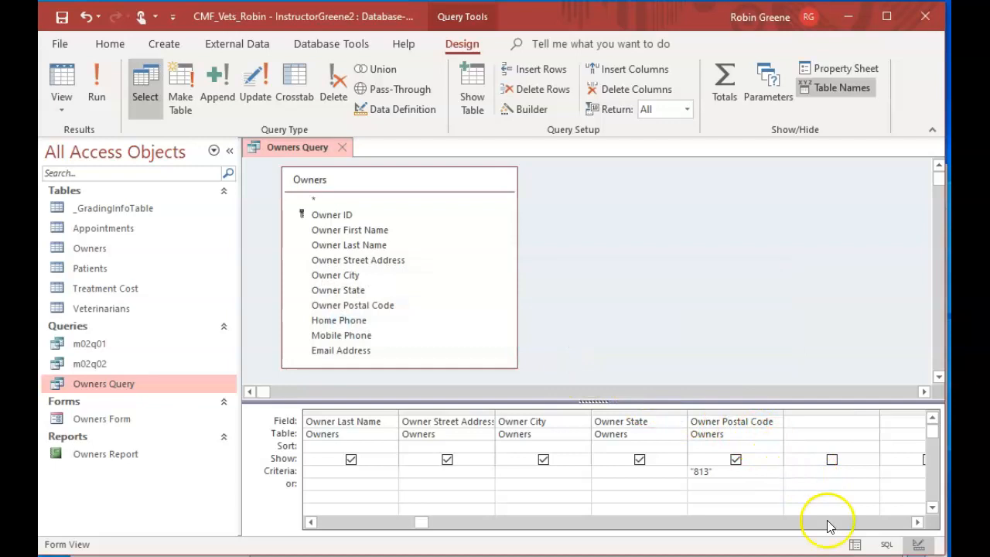
Run Owners Query with the Owner Postal Code criterion extended to the wildcard 813*, and close it with its changes saved
click(707, 471)
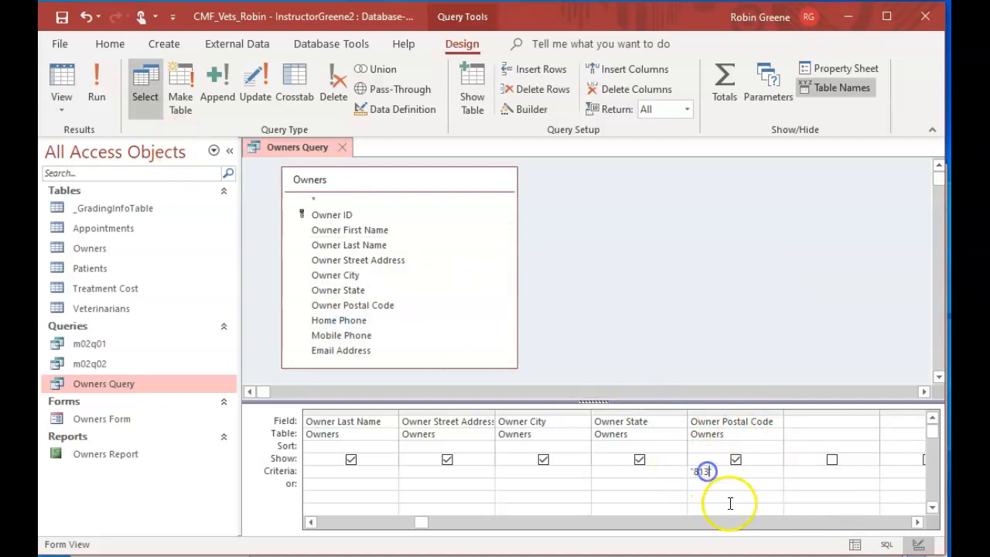
text(*)
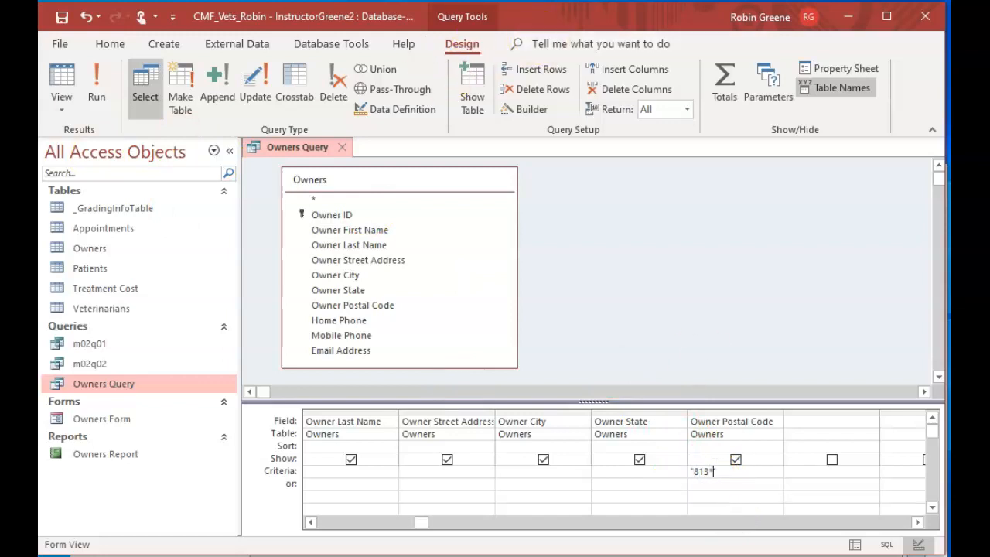
click(97, 86)
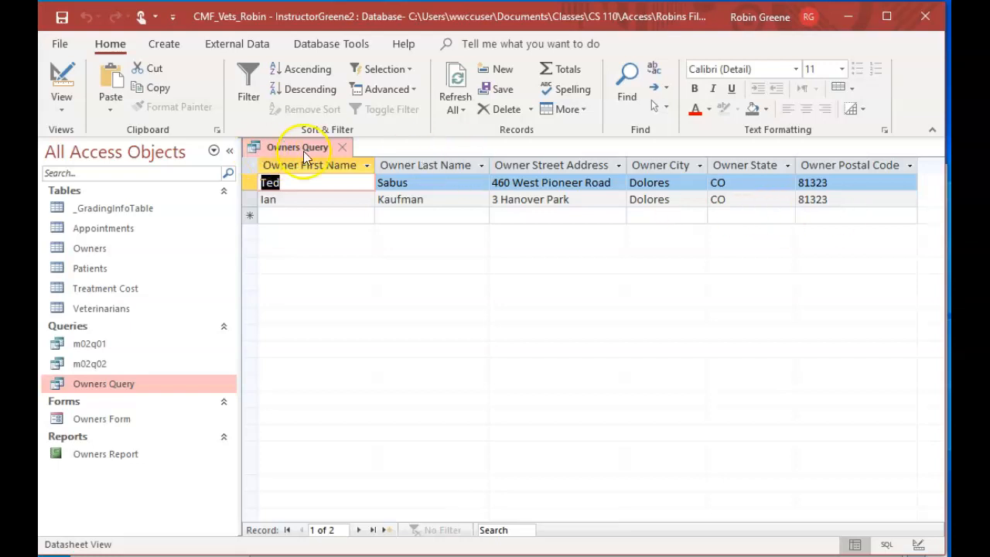
click(343, 148)
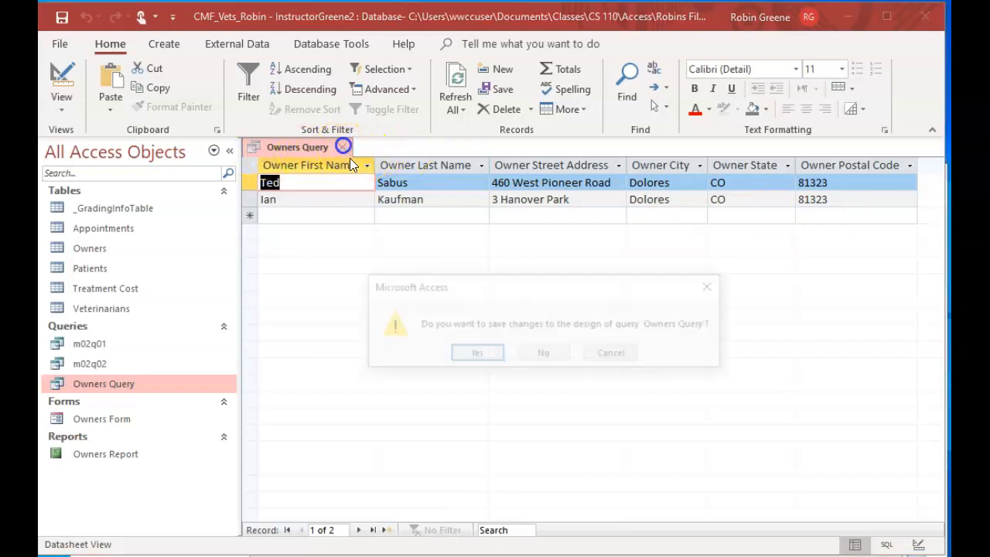
click(488, 356)
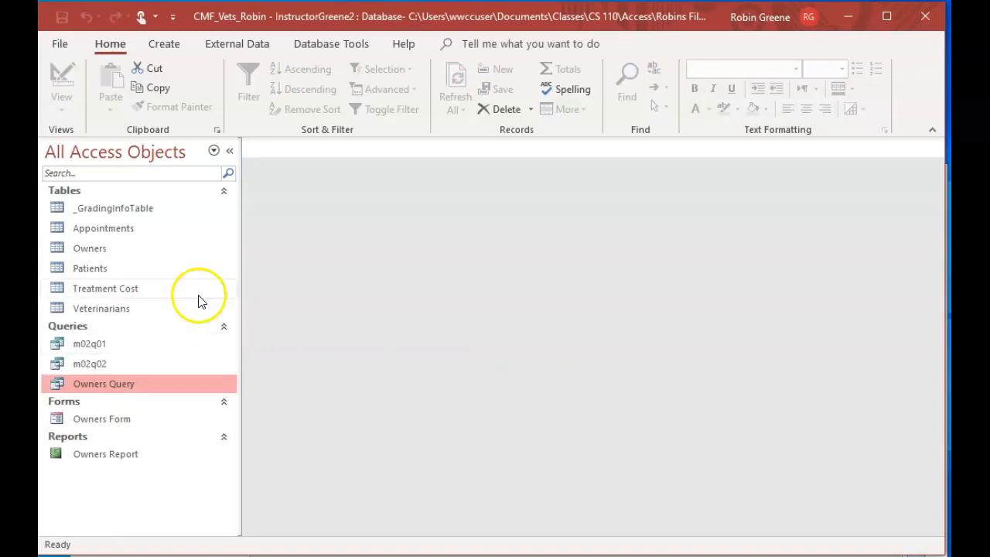
Reopen Owners Query in design view and delete the entire Owner Postal Code criterion
click(93, 555)
double_click(127, 385)
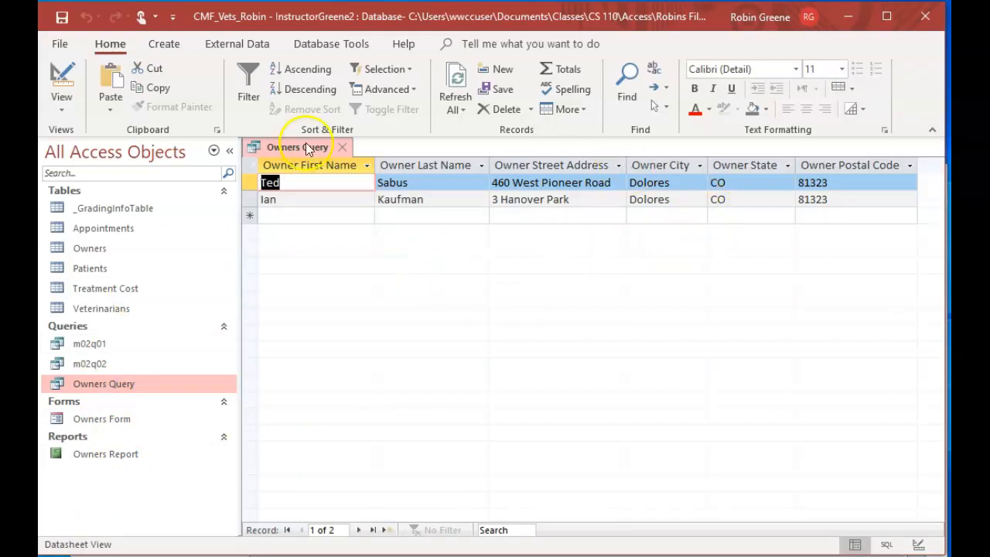
click(64, 79)
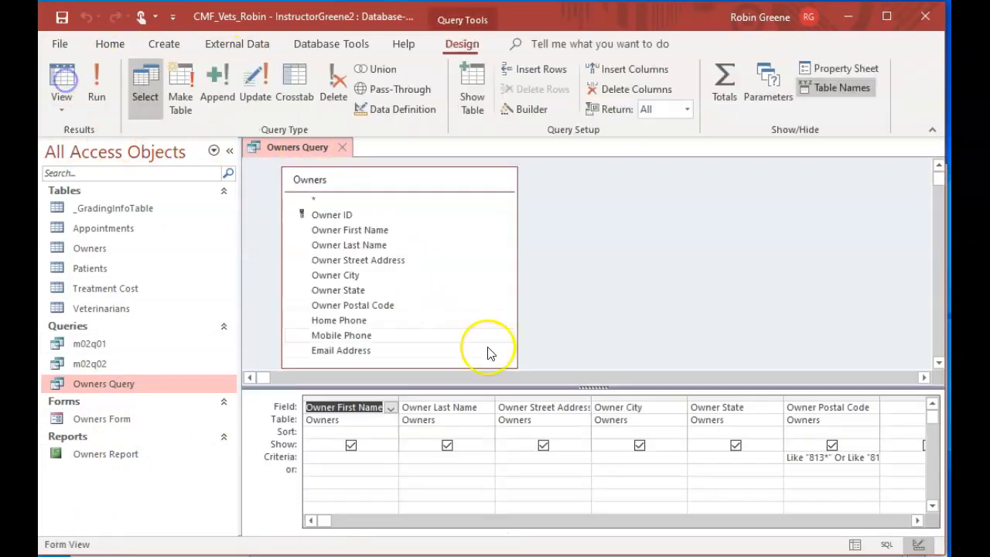
click(857, 458)
double_click(856, 457)
double_click(794, 456)
double_click(870, 461)
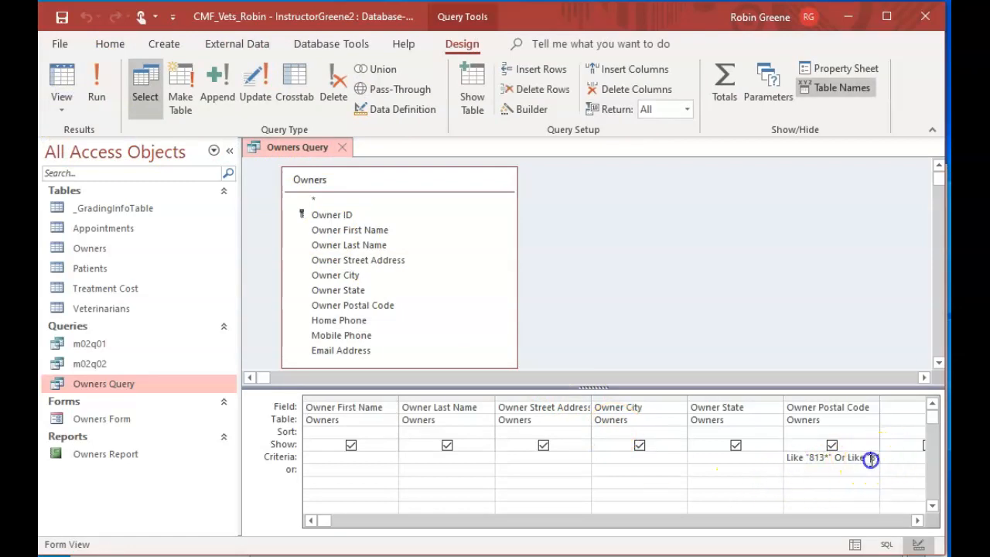
click(794, 457)
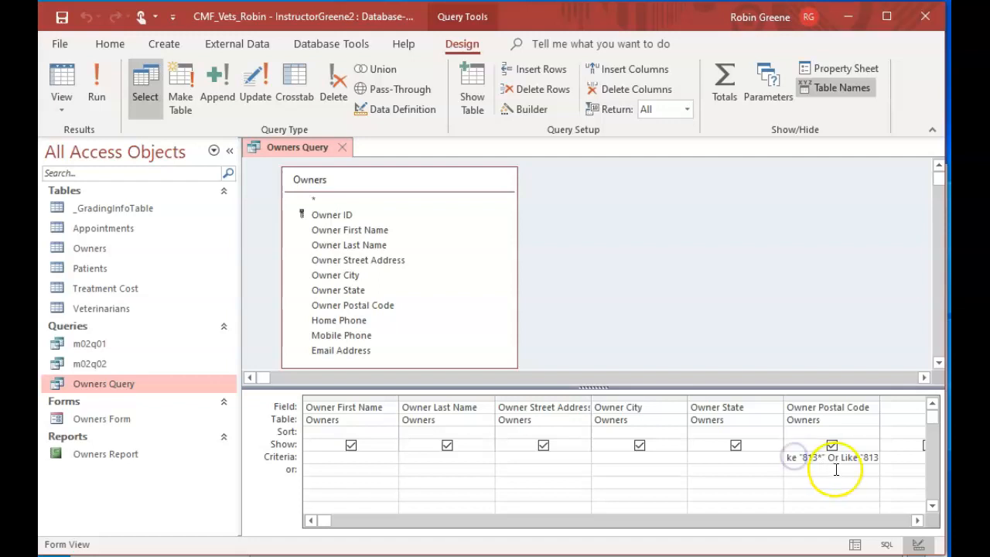
drag(858, 456, 765, 456)
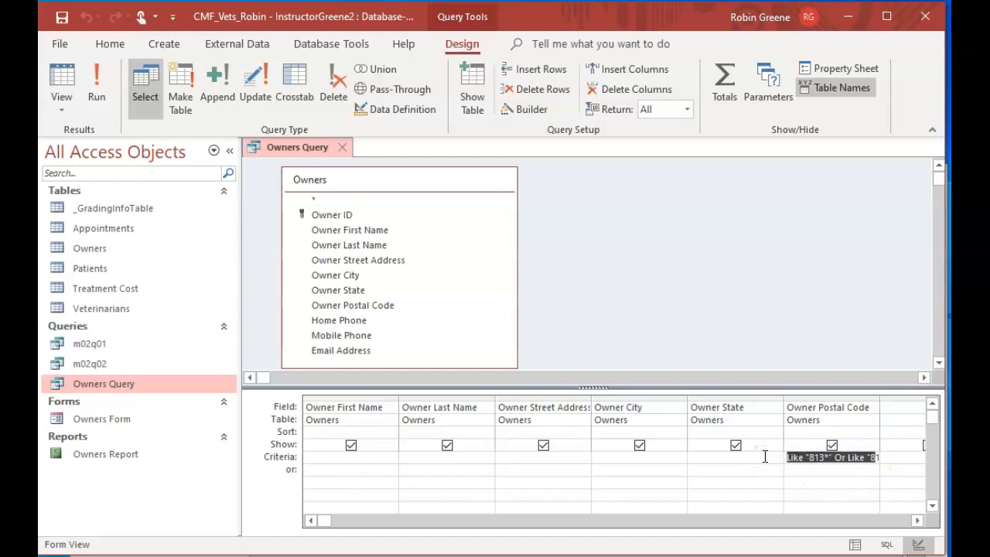
key(Delete)
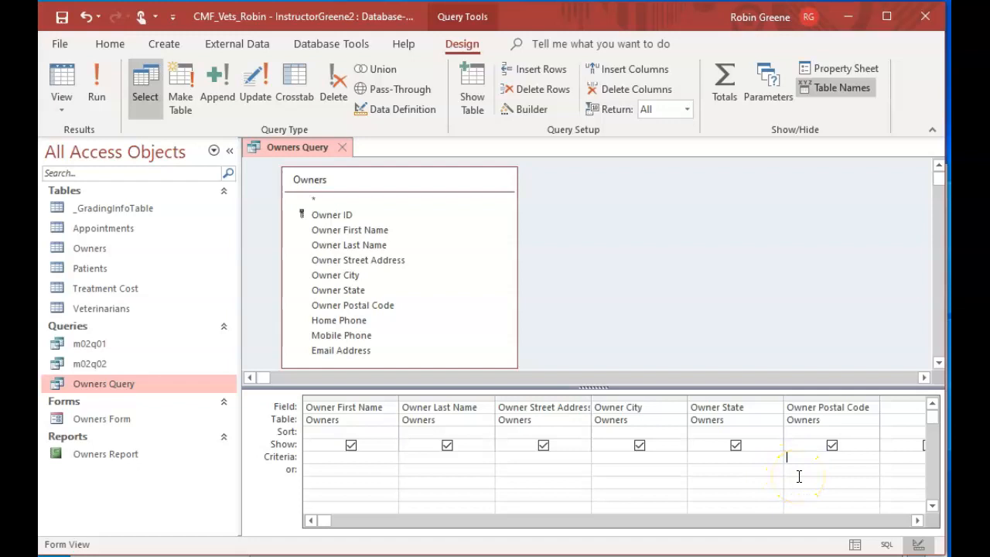
Write the parameter prompt beginning "[Enter CO for" in the Owner Postal Code criterion and cut it from there
text([Enter)
text(CO for)
drag(852, 455, 764, 447)
key(ctrl+c)
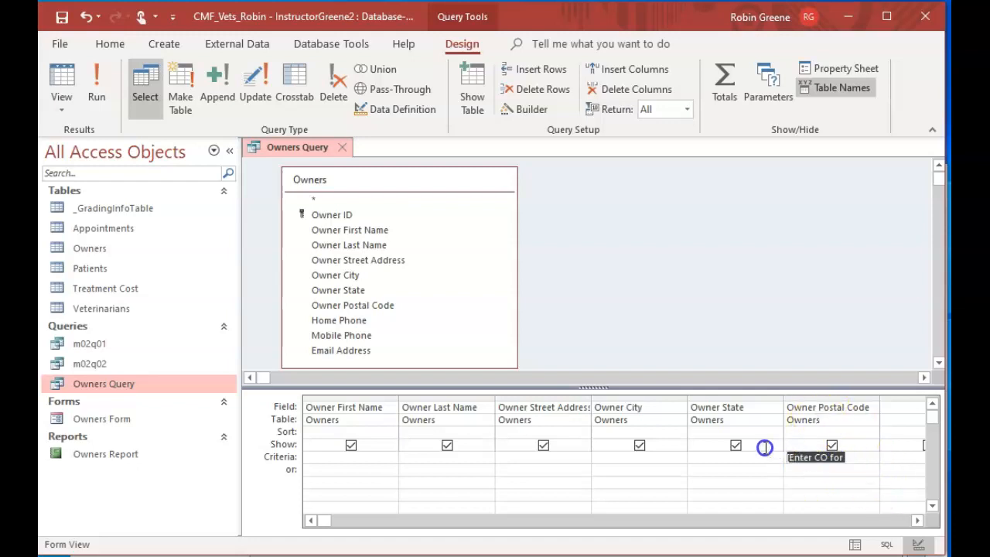
key(BackSpace)
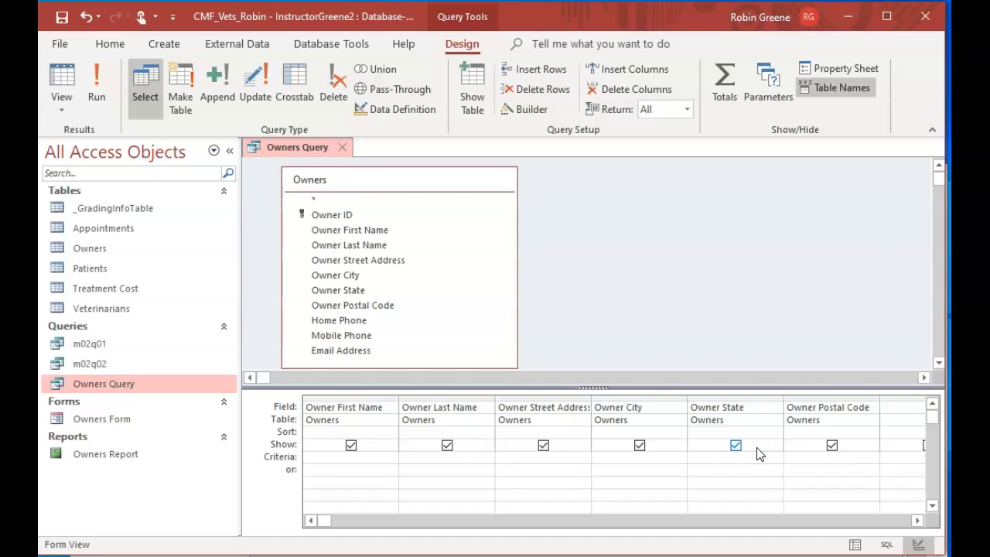
Enter the parameter prompt [Enter CO for Colorado or UT for Utah] as the Owner State criterion
click(740, 455)
key(ctrl+v)
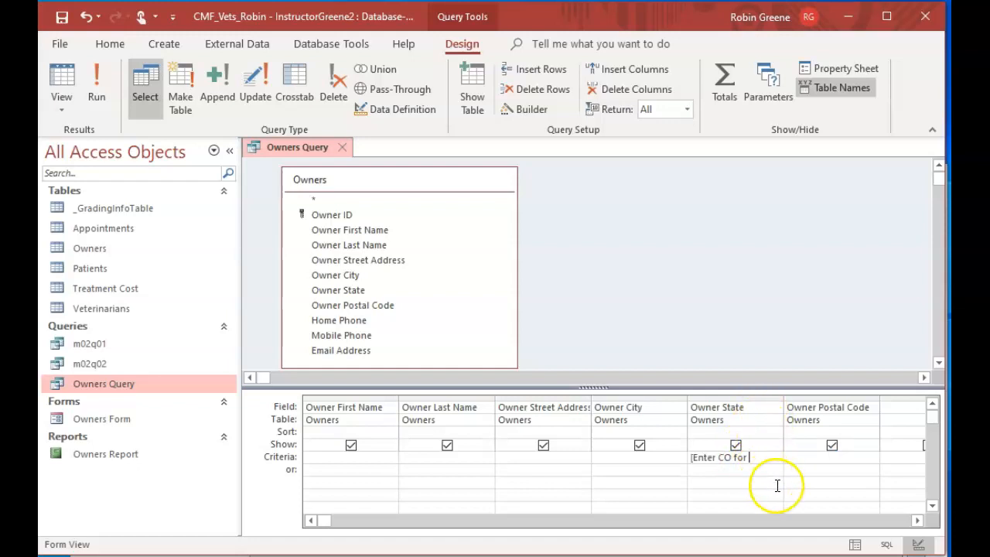
text(CO for Colorado)
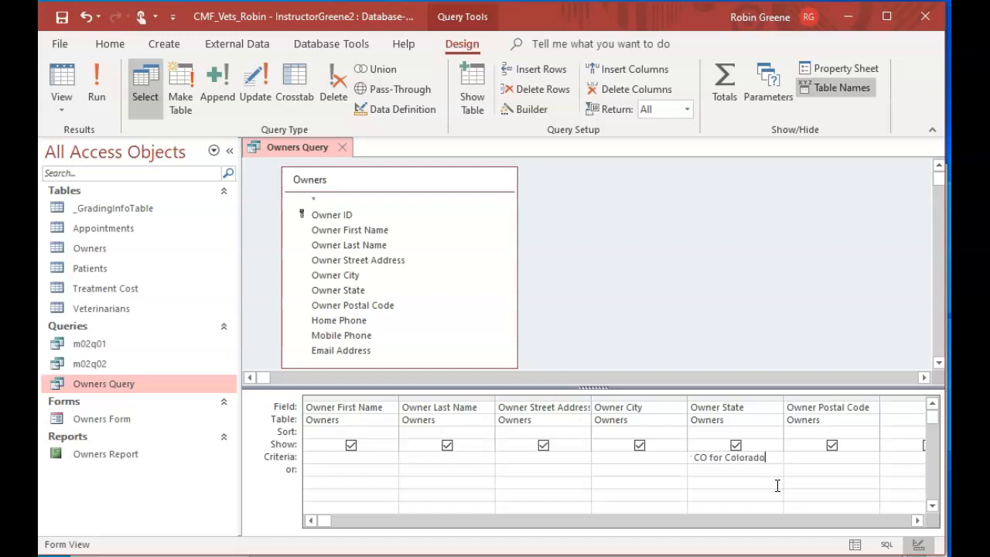
text( or UT for Utah)
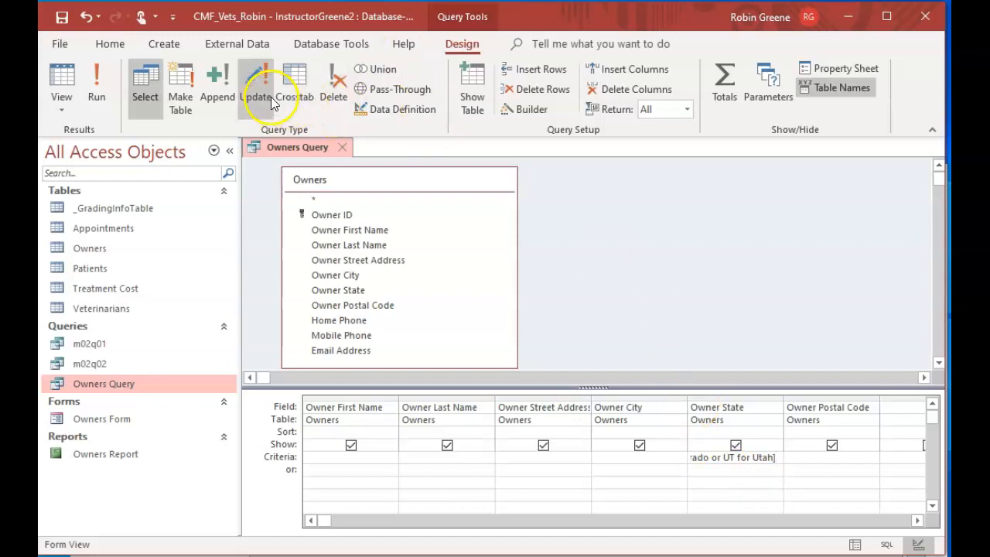
Run Owners Query and supply UT as the state parameter
click(96, 89)
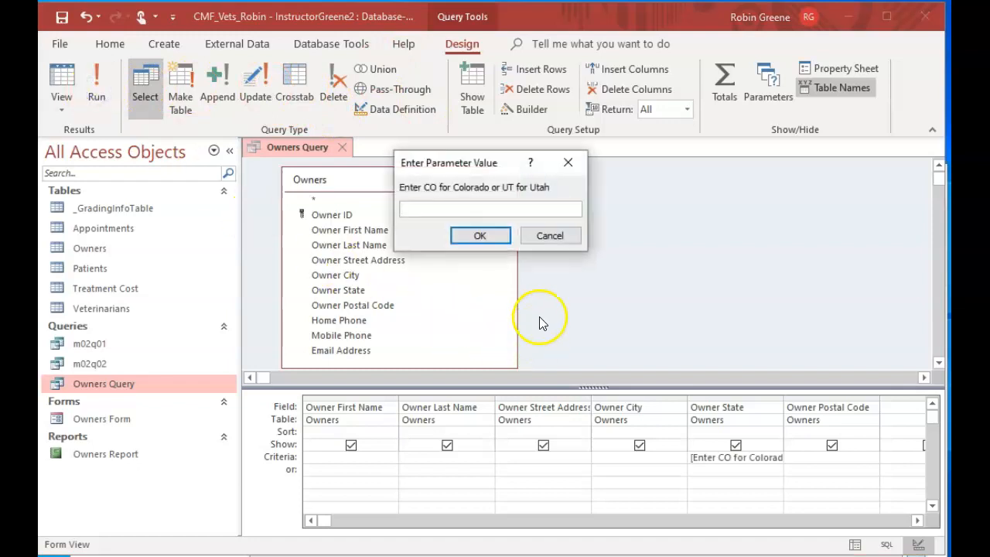
text(UT)
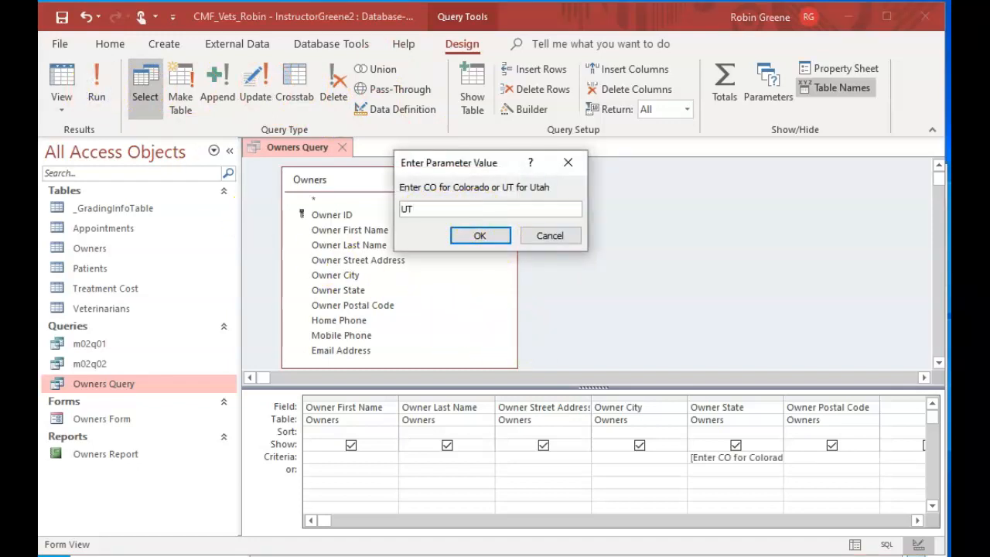
click(480, 235)
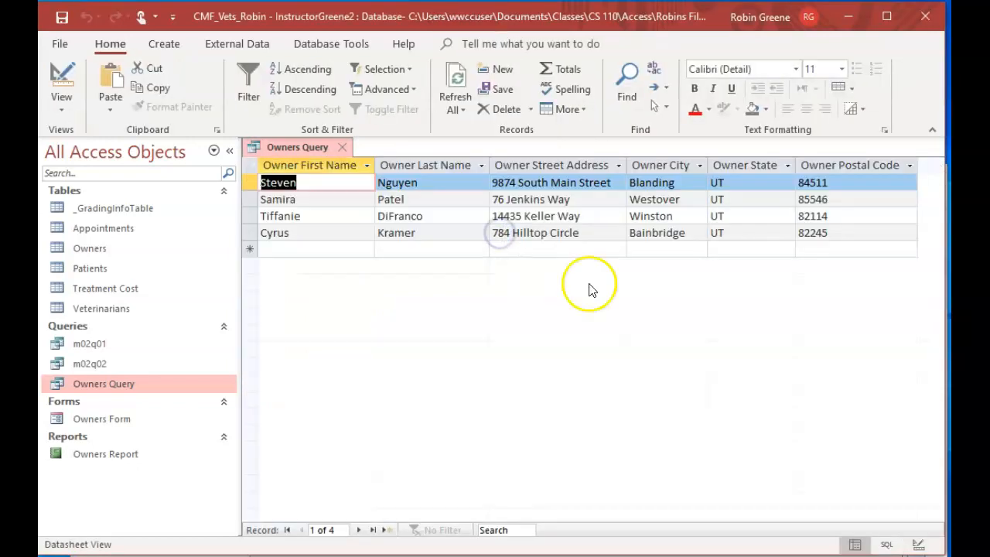
Return Owners Query to design view and run it again with CO as the state parameter
click(66, 81)
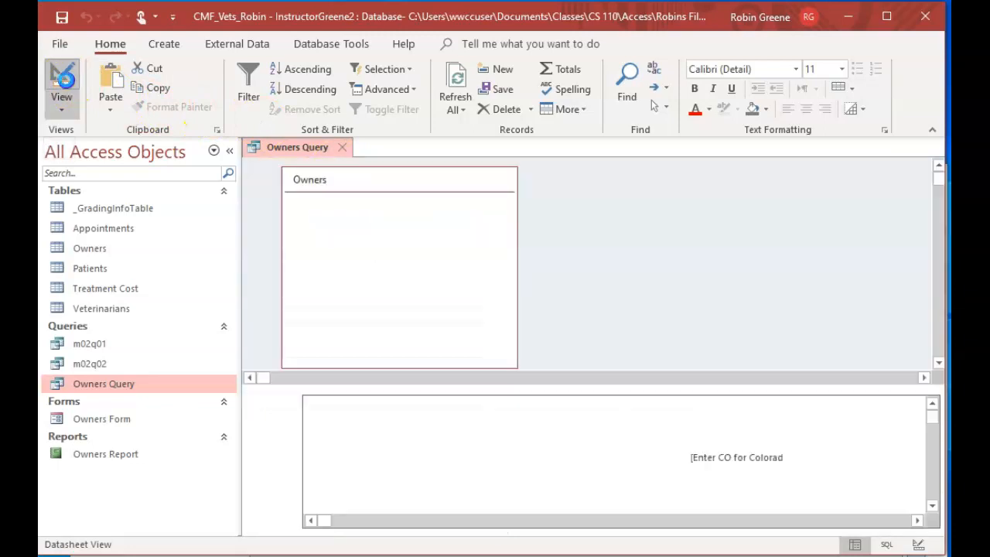
click(97, 80)
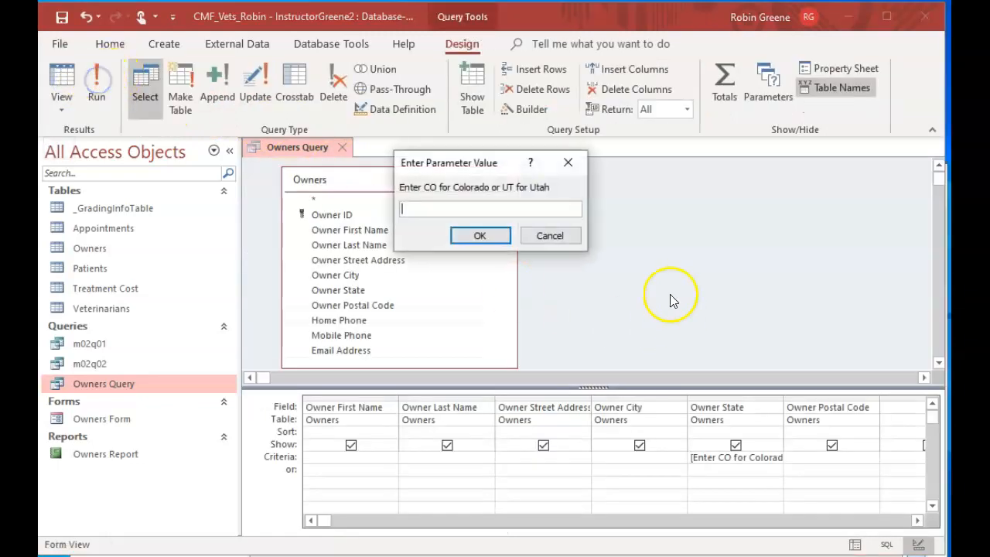
text(CO)
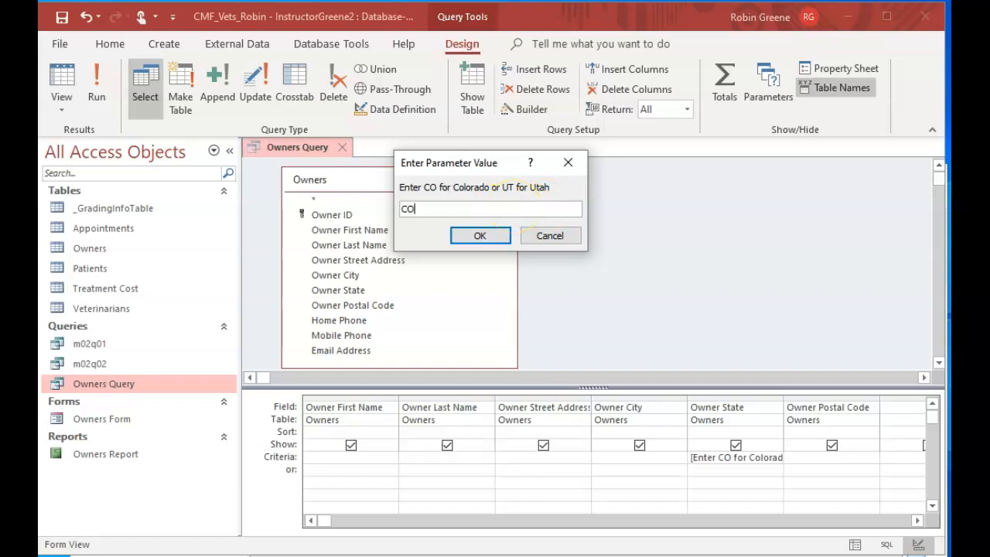
click(454, 235)
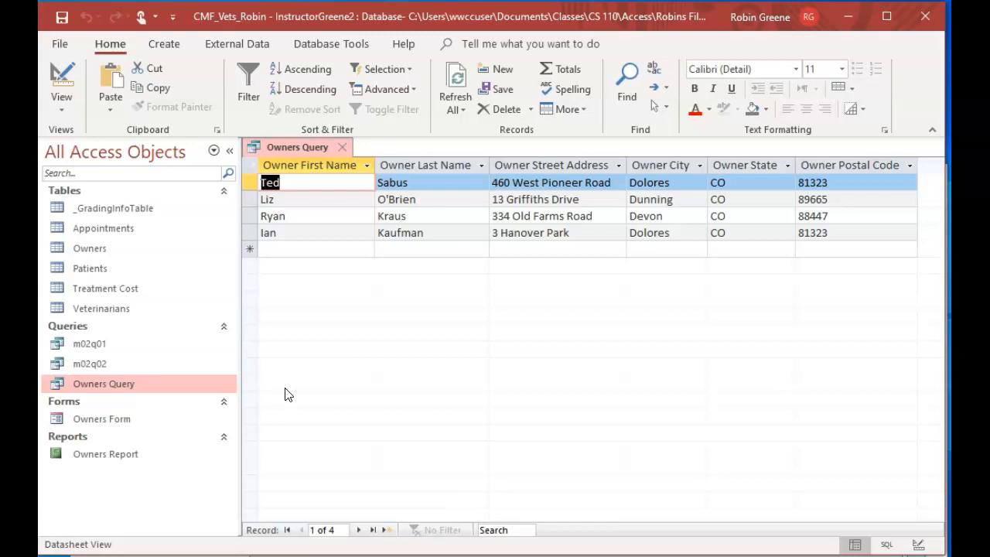
Save the open Owners Query as a new query object named "Owners - State Query"
click(66, 46)
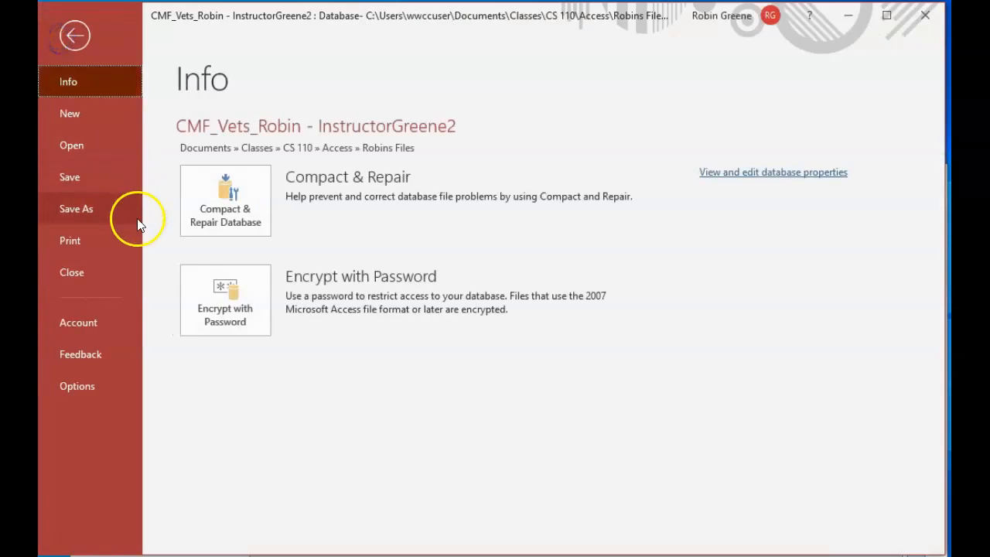
click(106, 215)
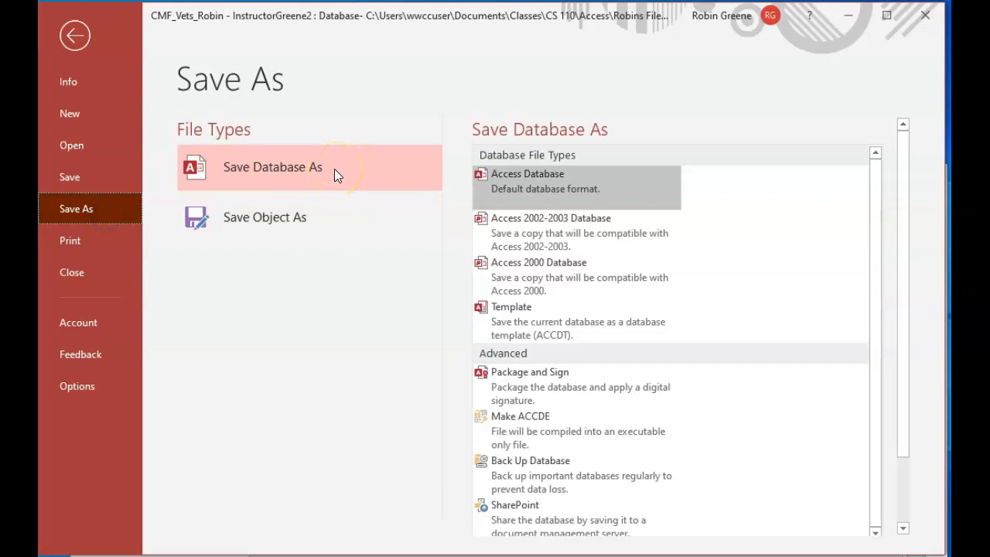
double_click(287, 224)
click(399, 194)
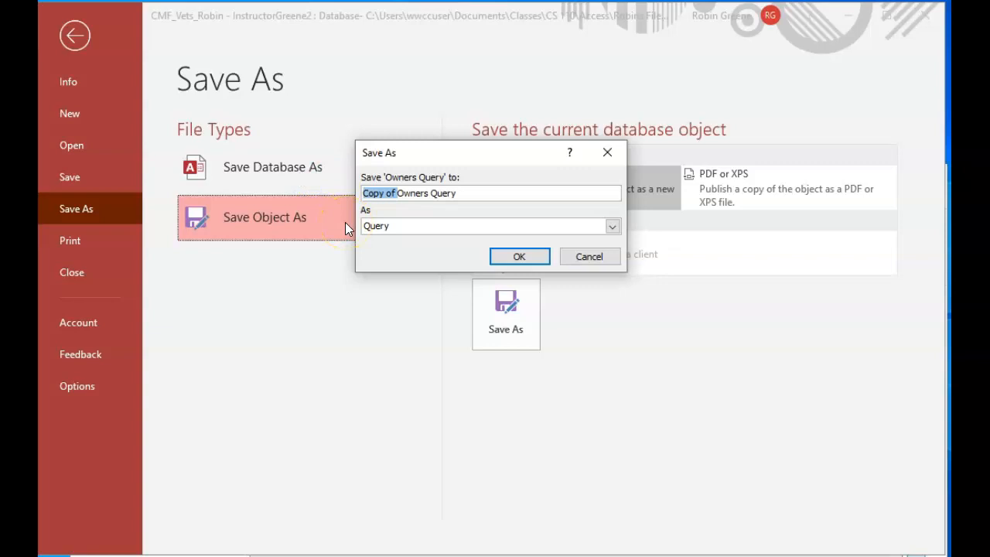
key(Delete)
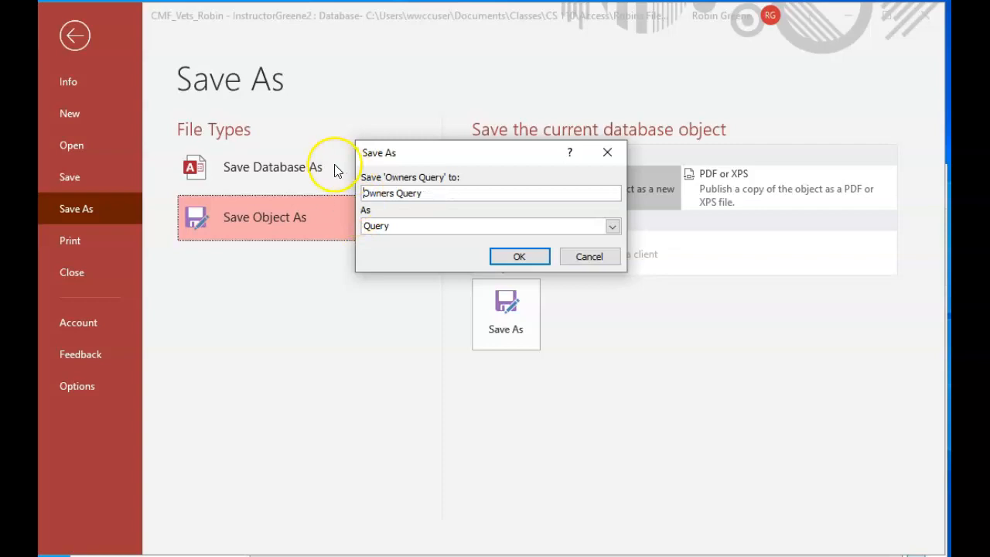
click(394, 193)
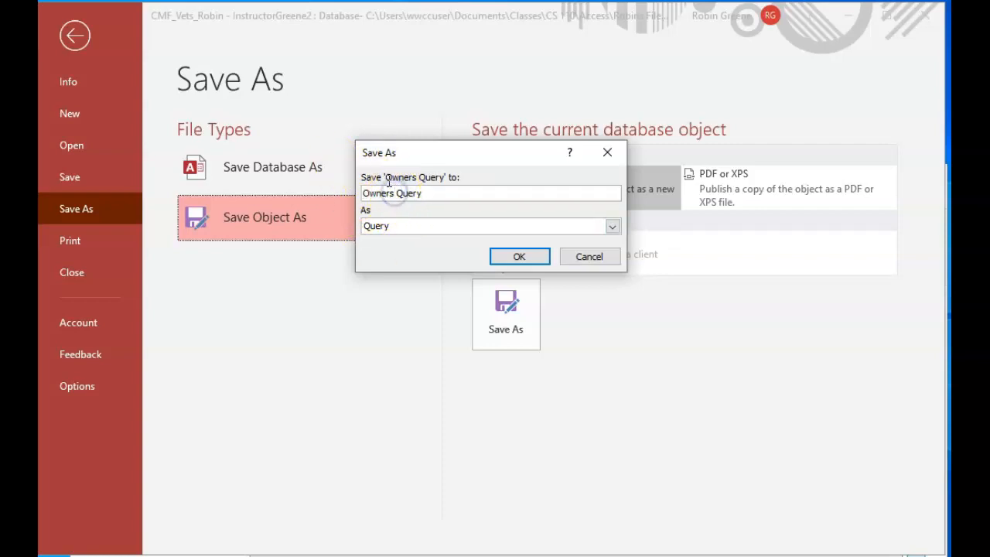
text(-)
text( St)
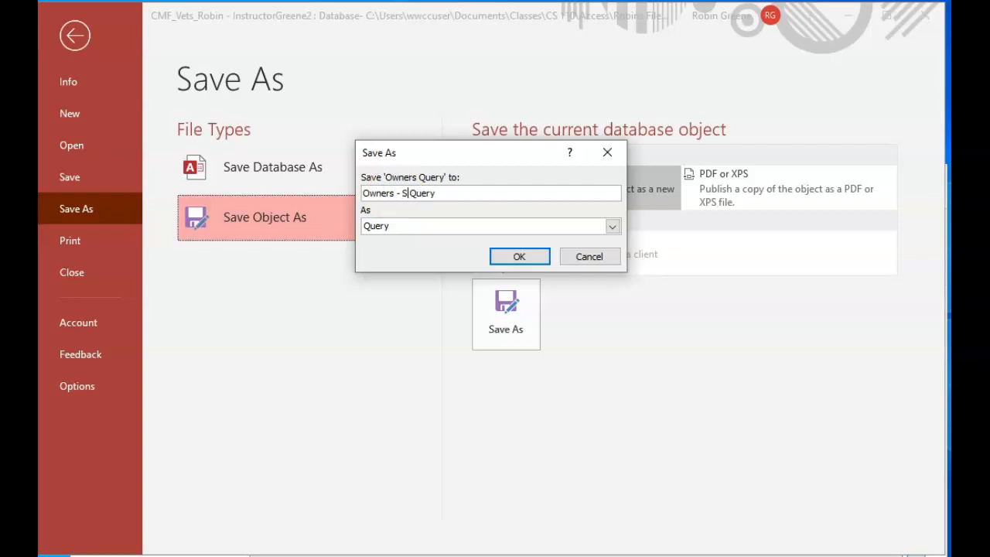
text(ate)
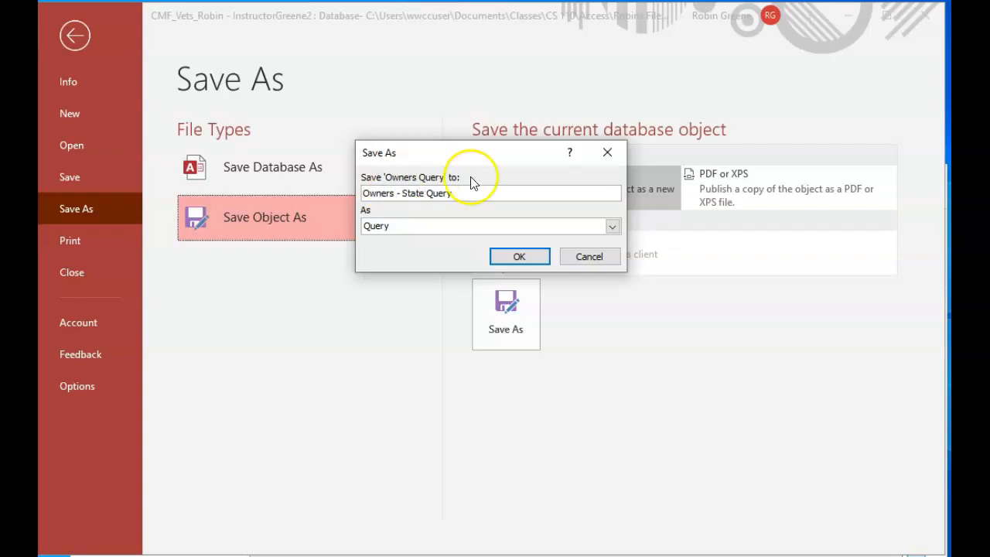
click(520, 256)
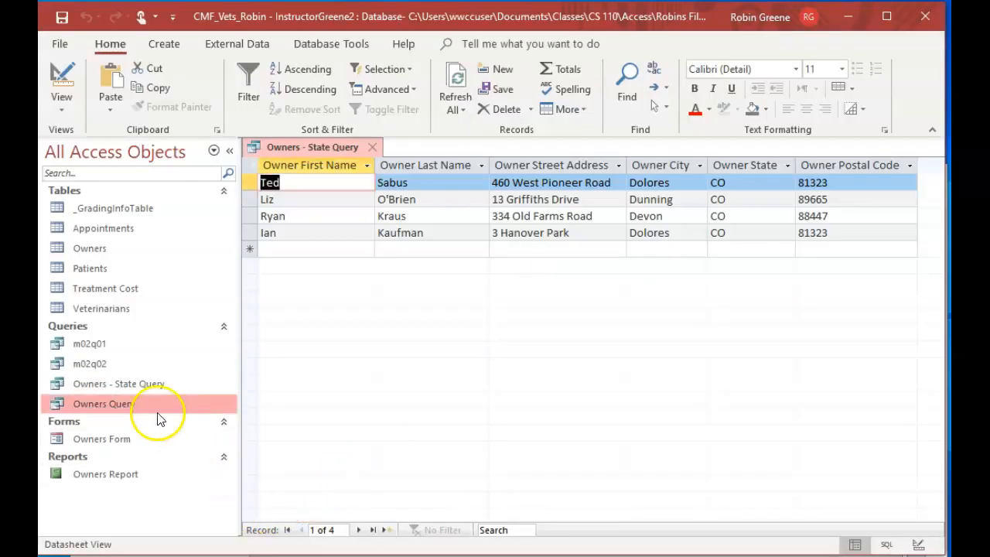
Close Owners - State Query, open the original Owners Query in design view and delete its Owner Postal Code criterion
click(146, 402)
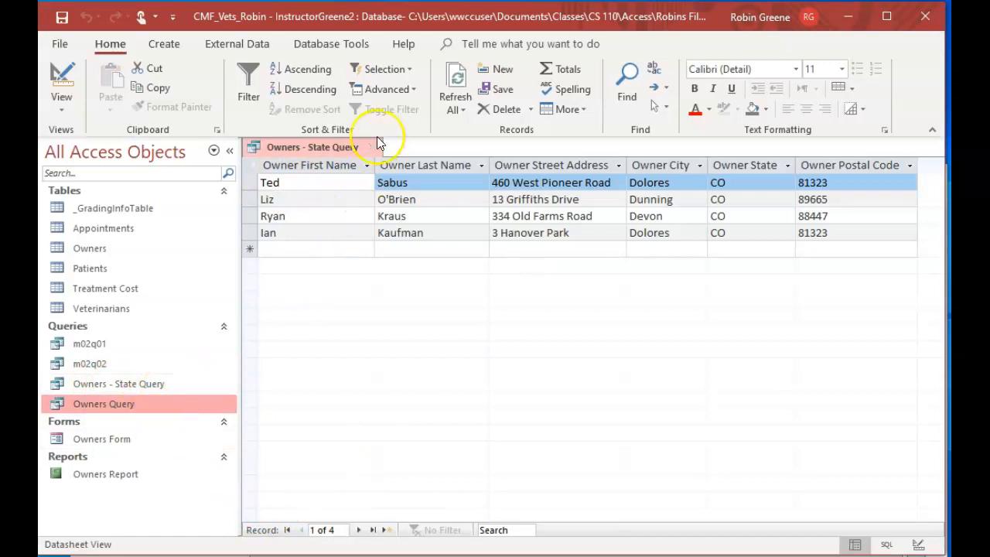
click(373, 146)
double_click(159, 404)
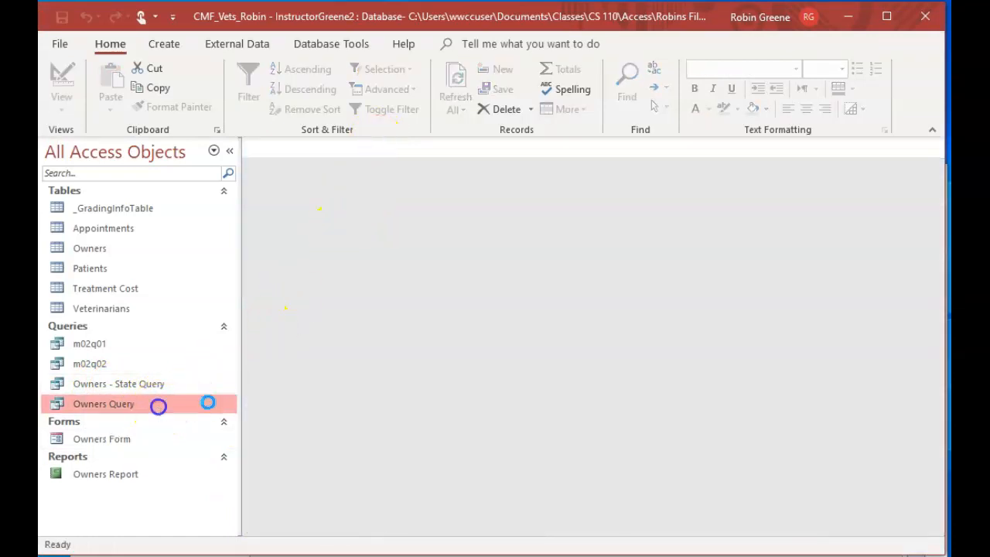
click(60, 93)
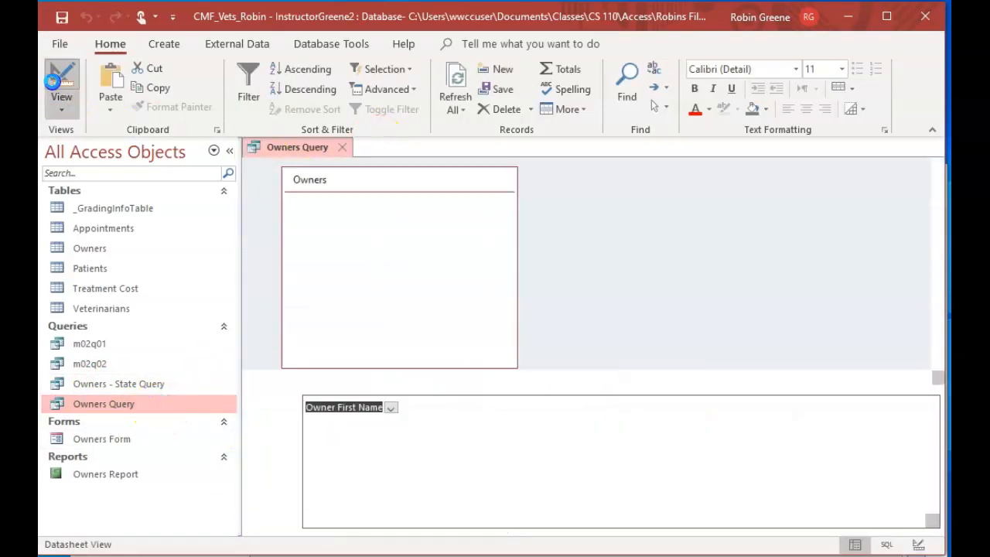
drag(788, 457, 926, 461)
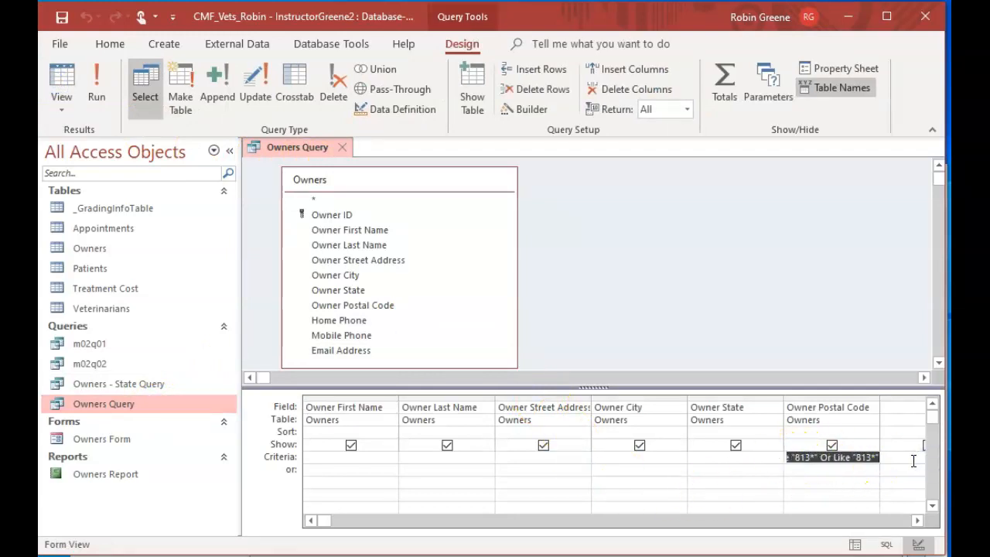
key(Delete)
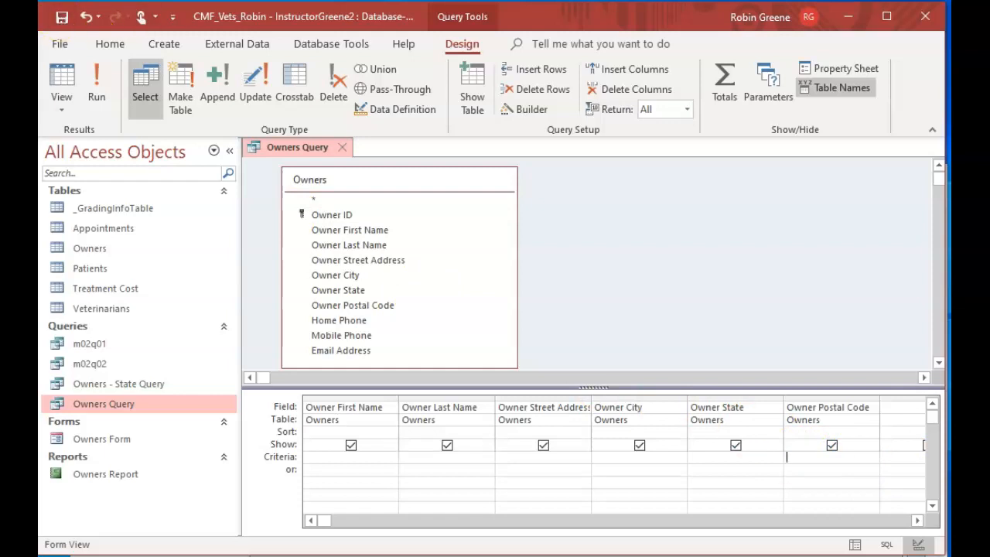
View Owners Query's records in datasheet view, and close the query with its design changes saved
click(66, 86)
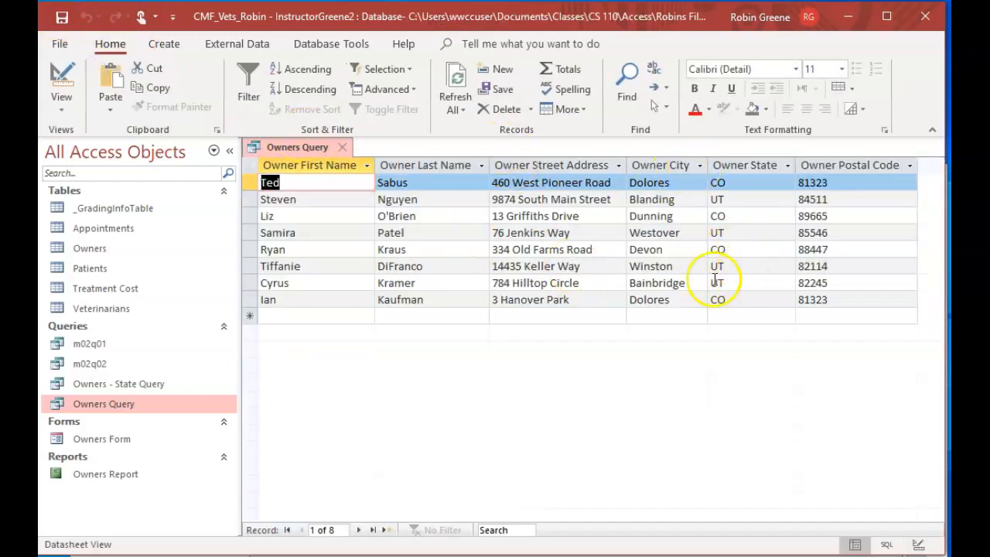
click(342, 148)
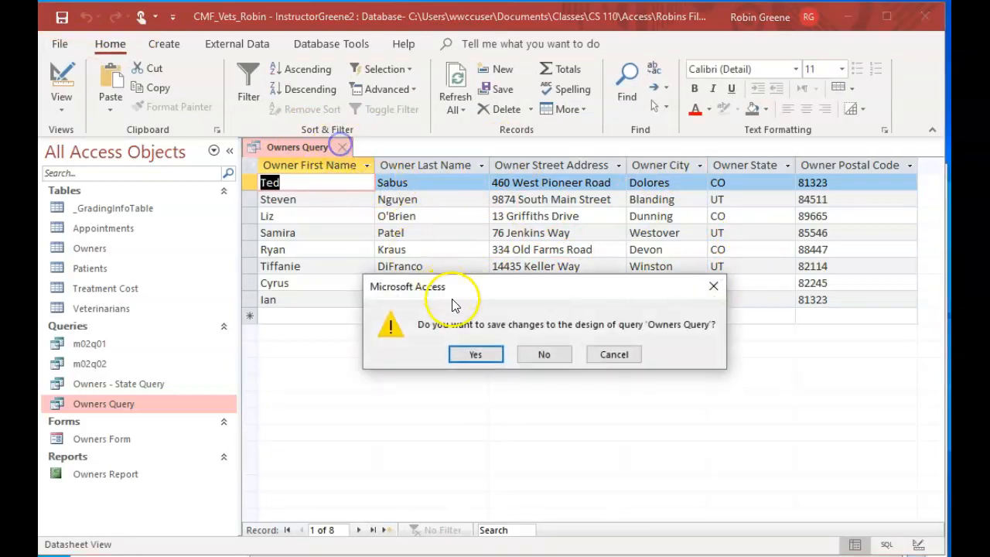
click(471, 352)
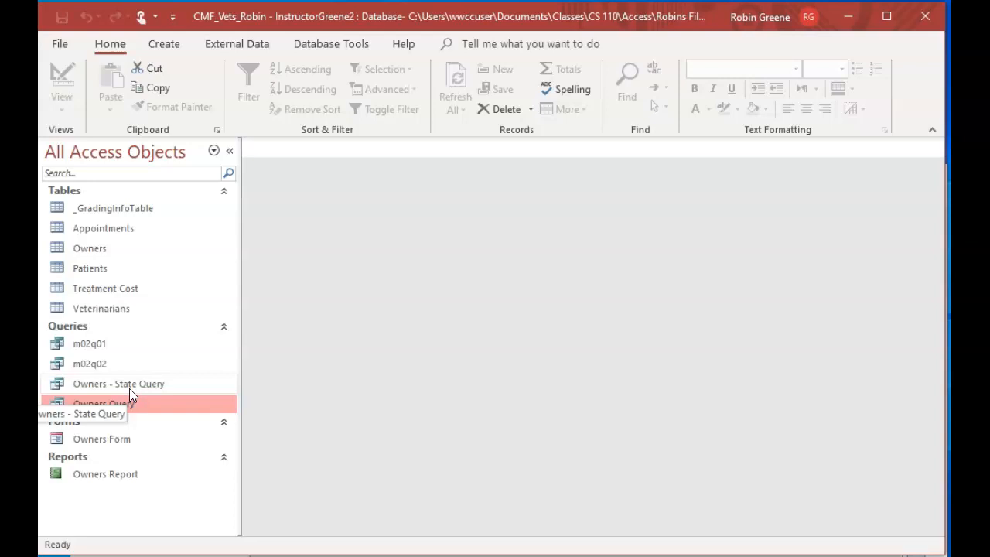
Rename Owners - State Query to "Owners-State Query", without spaces around the hyphen
click(141, 370)
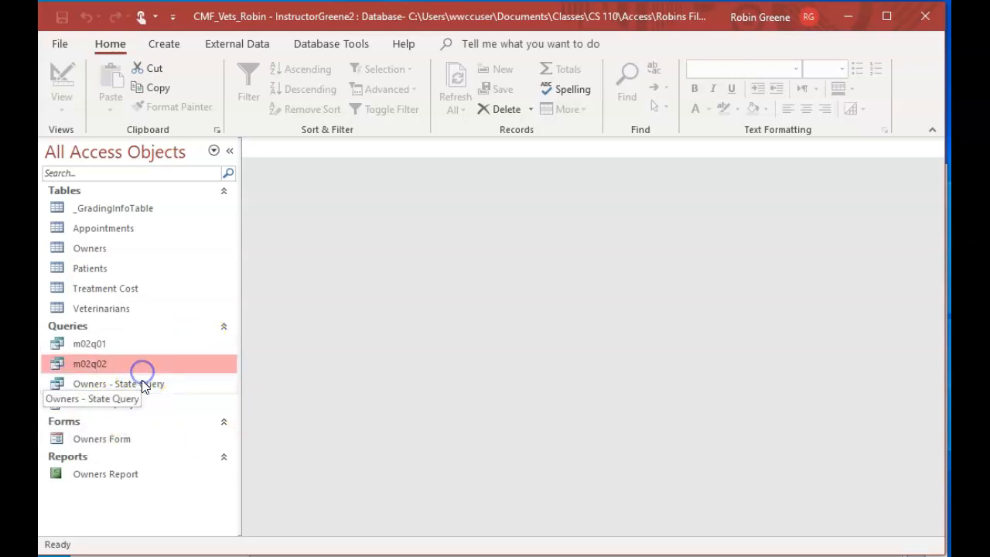
click(142, 383)
right_click(148, 386)
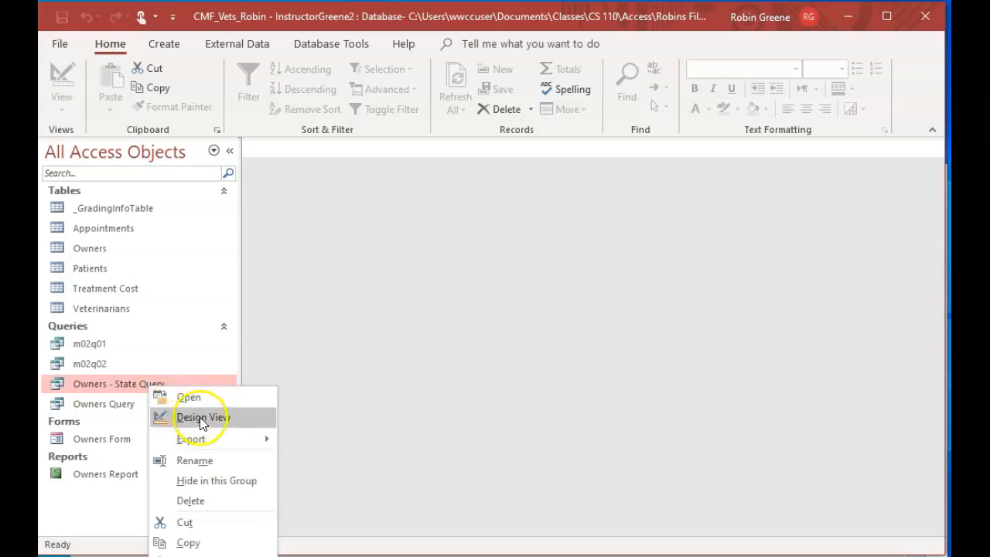
click(222, 460)
click(117, 384)
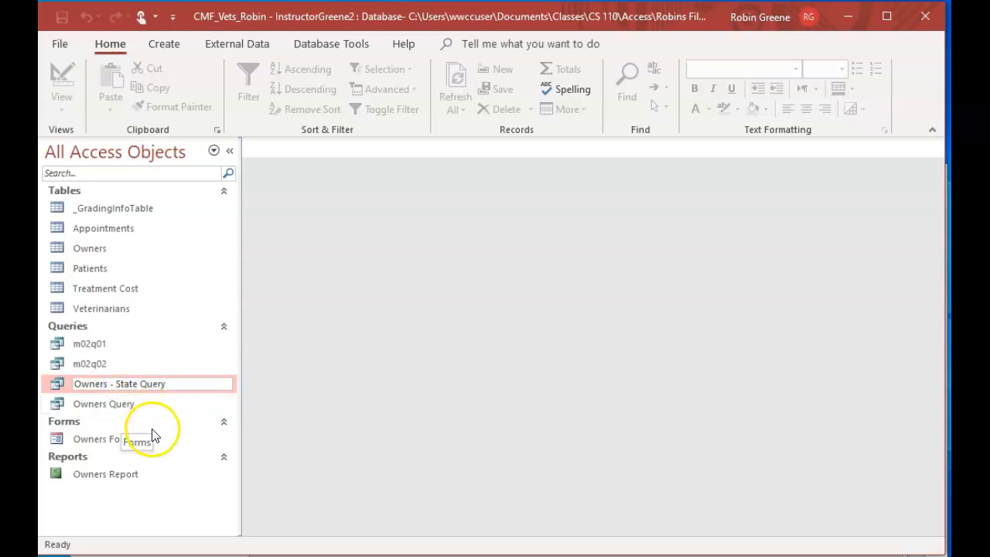
key(BackSpace)
click(109, 384)
key(BackSpace)
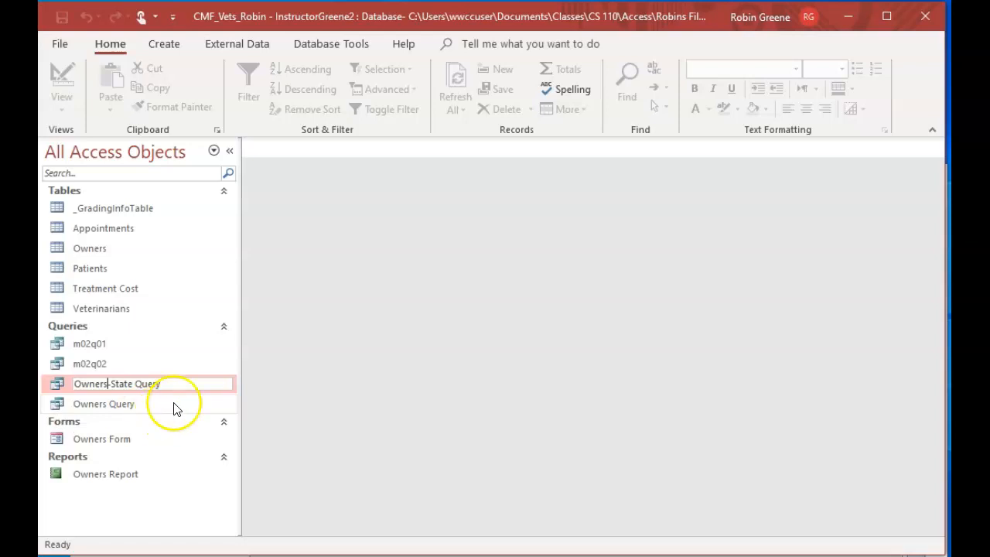
key(Return)
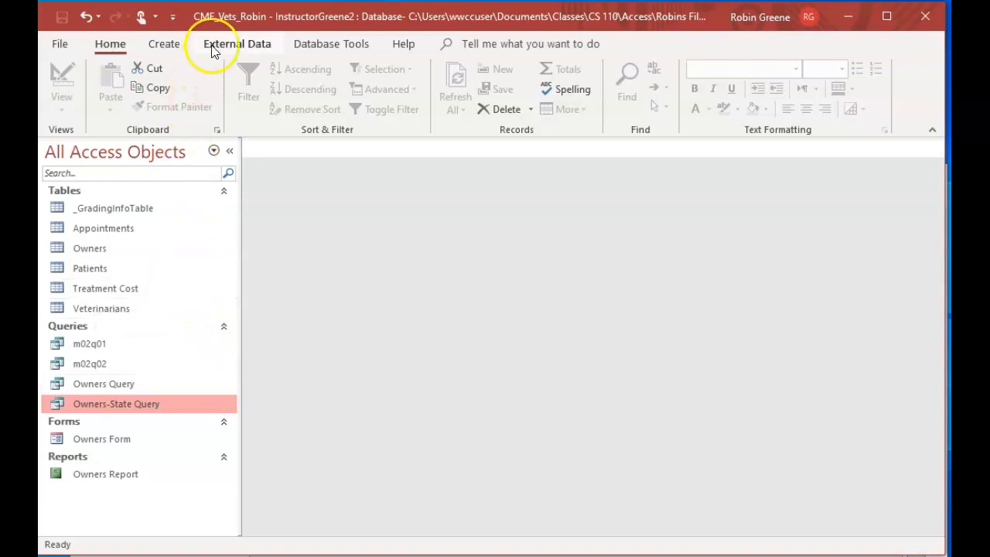
Create a new query in design view with the Treatment Cost table added as its source
click(164, 42)
click(308, 112)
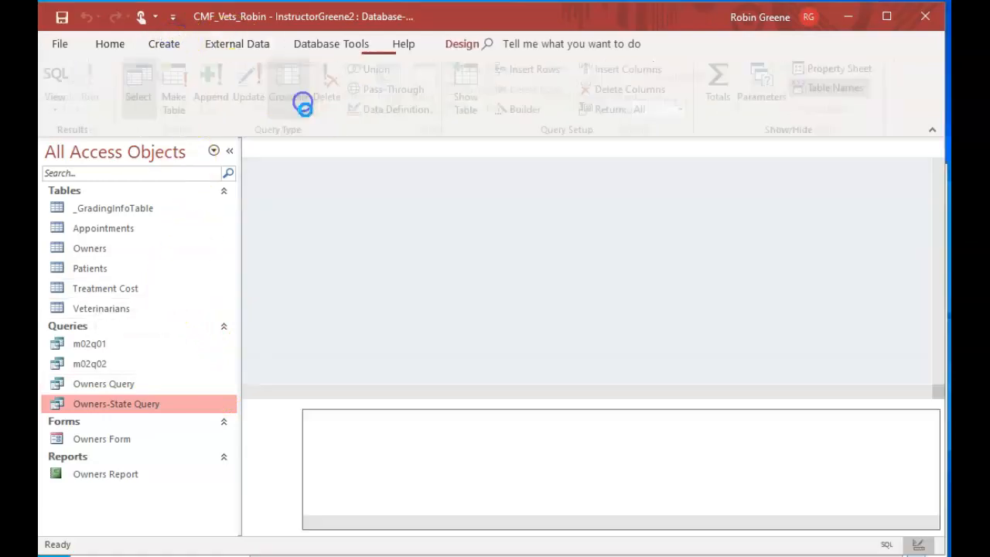
click(409, 170)
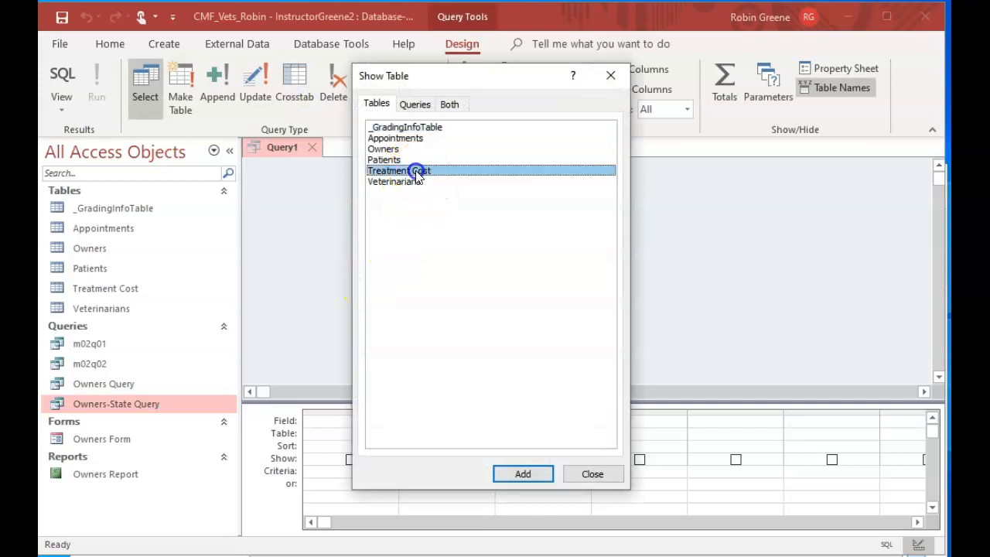
click(520, 473)
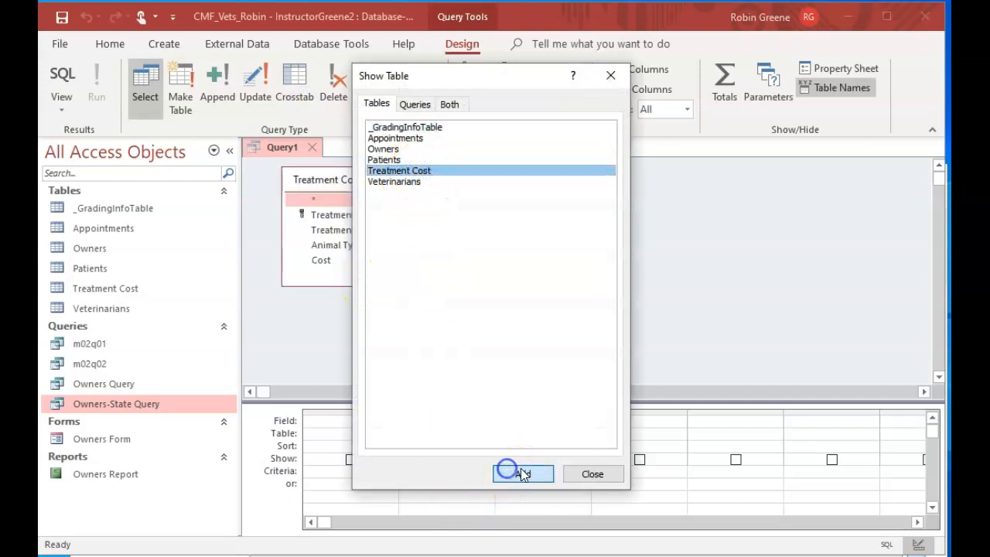
click(585, 473)
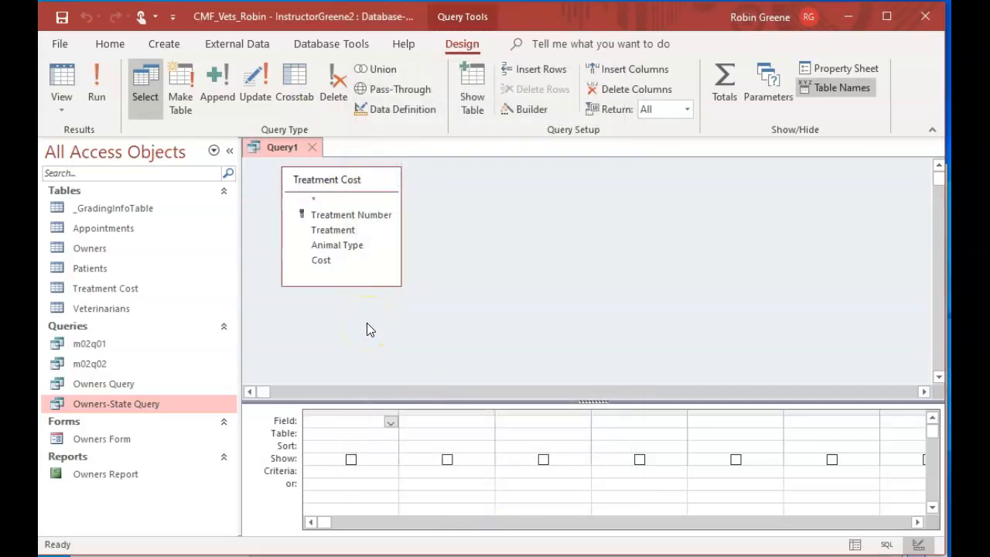
Add the Treatment Number, Treatment, Animal Type and Cost fields to the new query's design grid
double_click(363, 214)
double_click(346, 230)
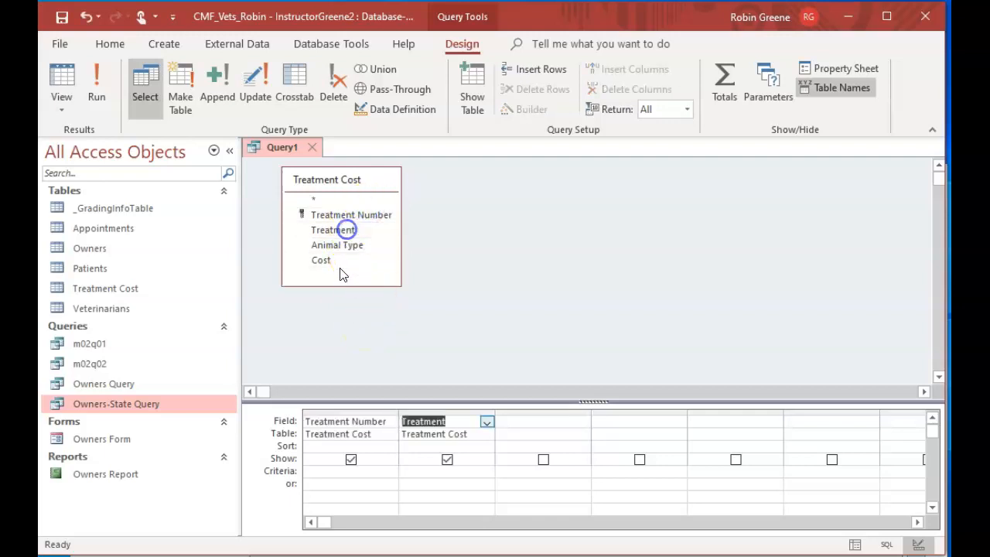
double_click(333, 244)
double_click(322, 260)
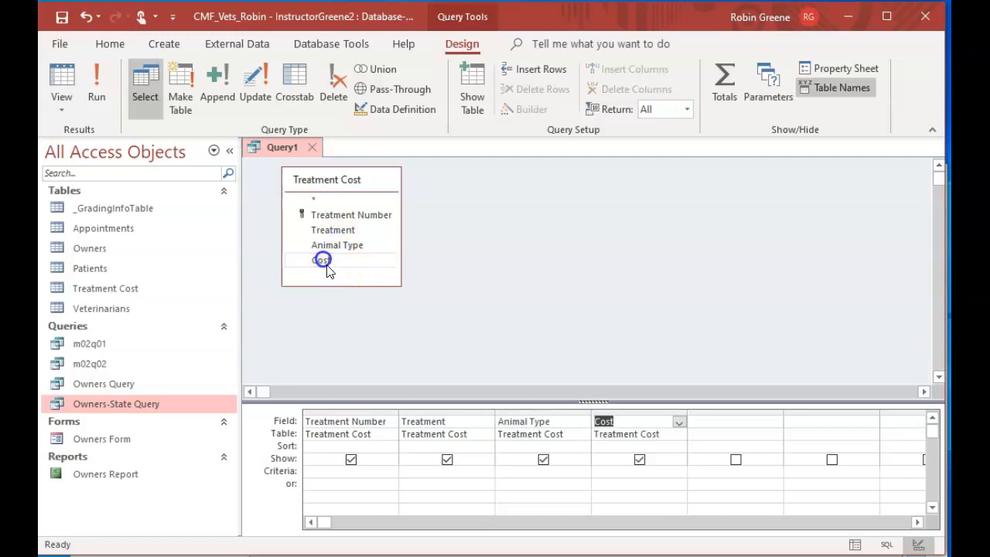
Remove the Cost column from the design grid and choose the Cost field again for the same column
click(384, 420)
click(391, 421)
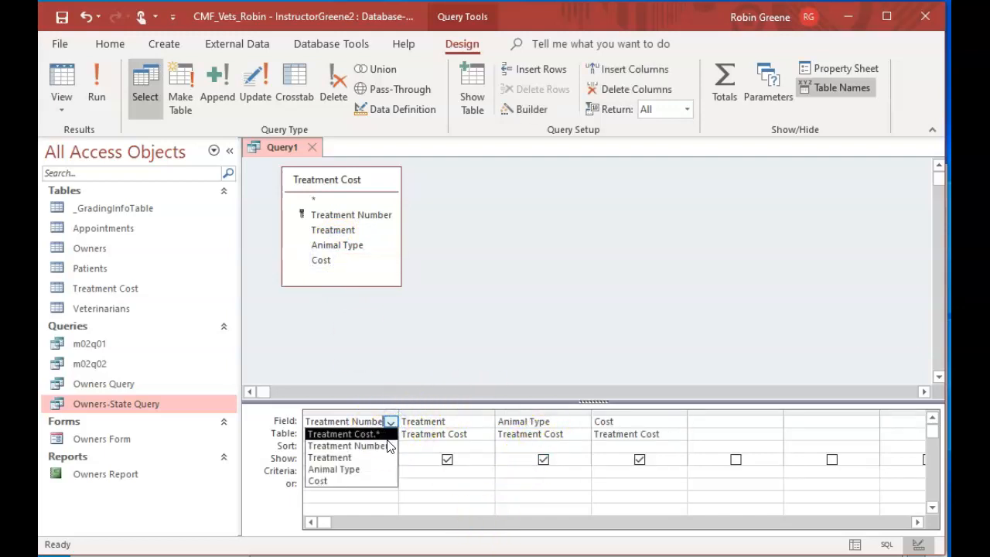
click(447, 420)
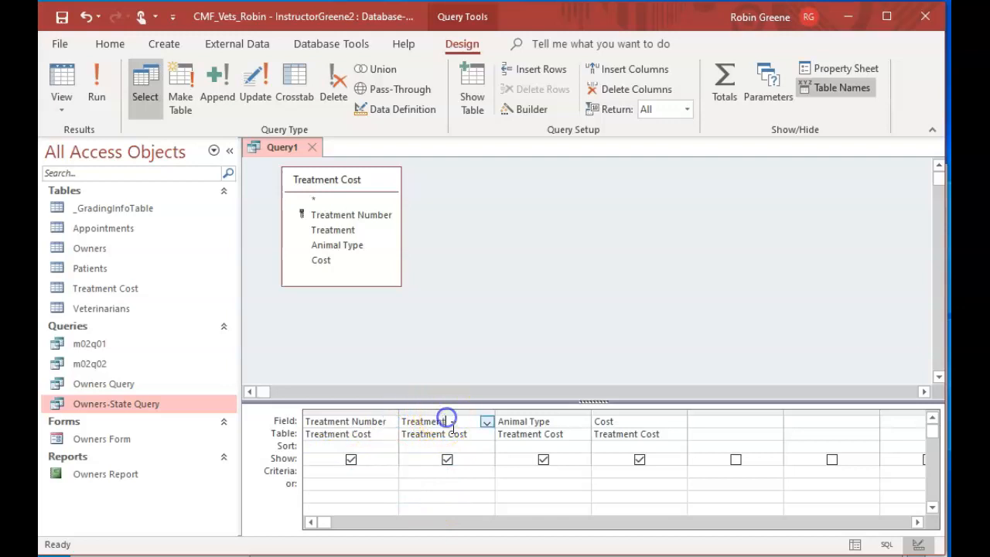
click(635, 412)
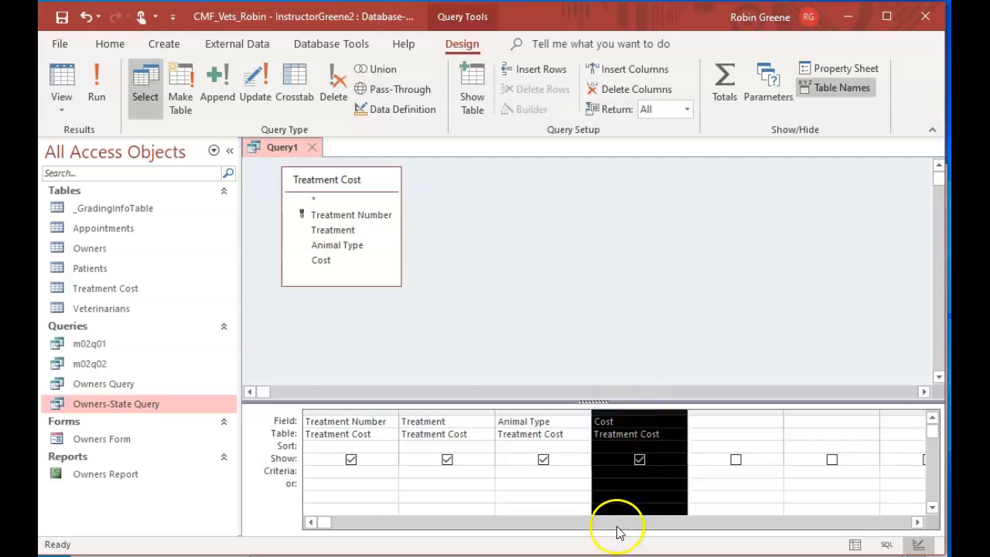
key(Delete)
click(678, 420)
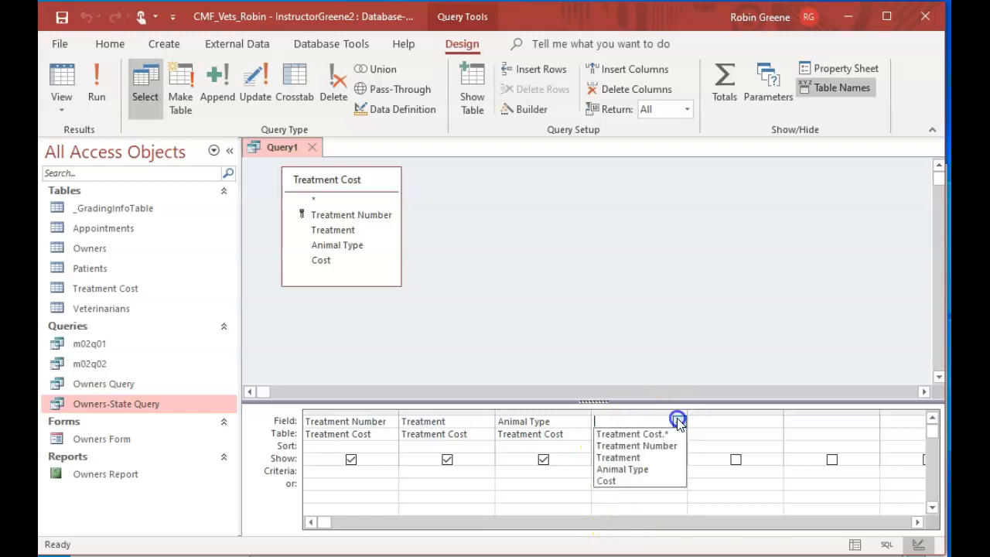
click(661, 481)
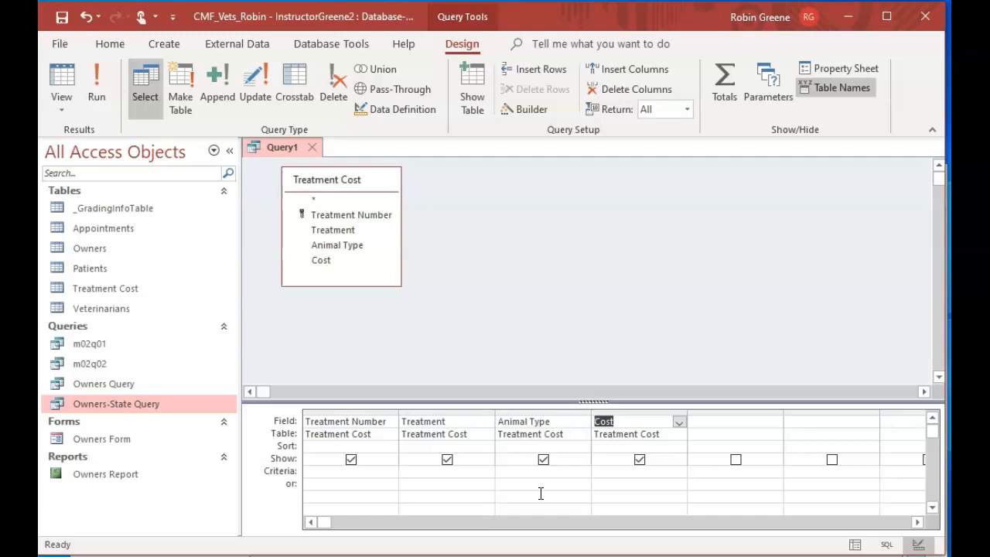
Set the Cost criterion to 25, run the query and return to its design view
click(596, 473)
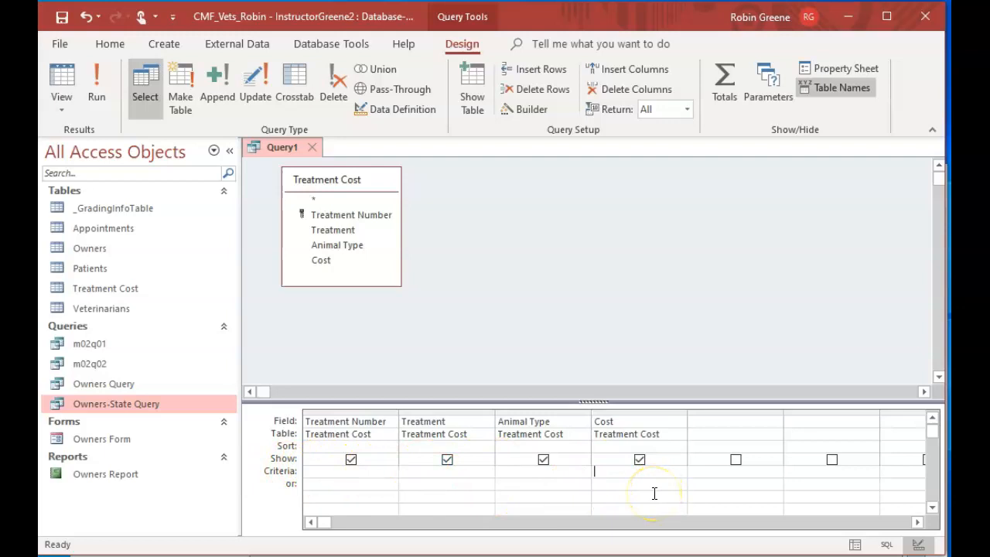
text(25)
click(93, 78)
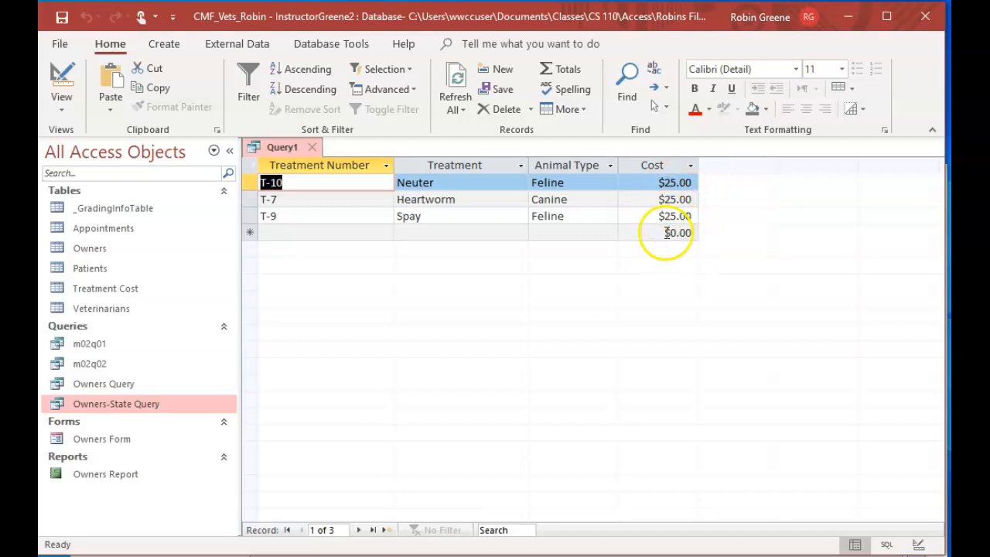
click(64, 82)
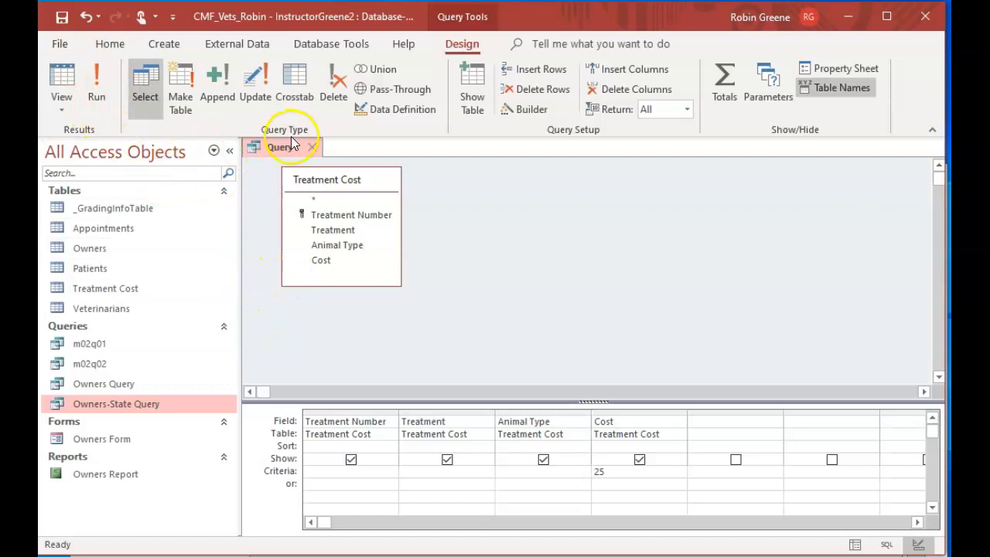
Close the treatment cost query and save it under the name m02q03
click(311, 147)
click(475, 353)
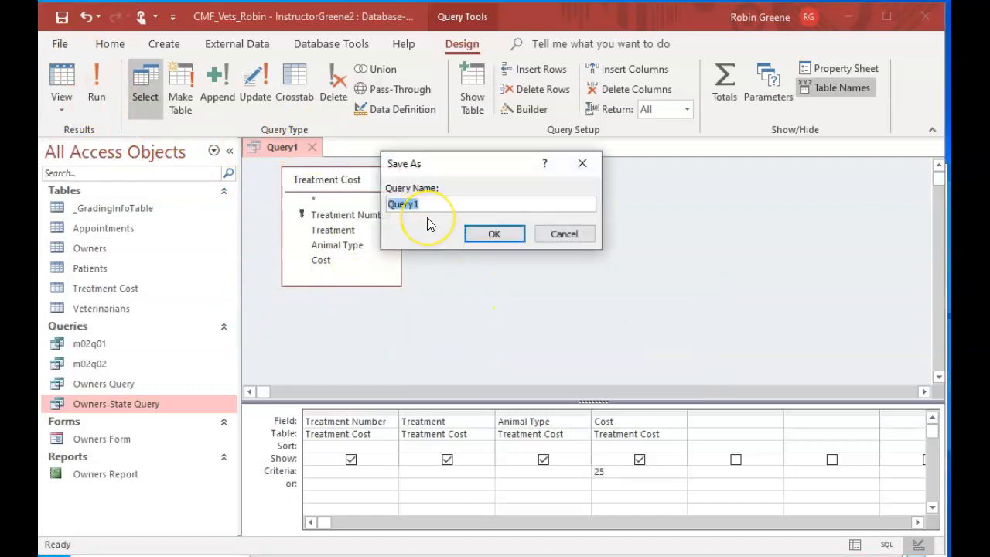
text(m02q03)
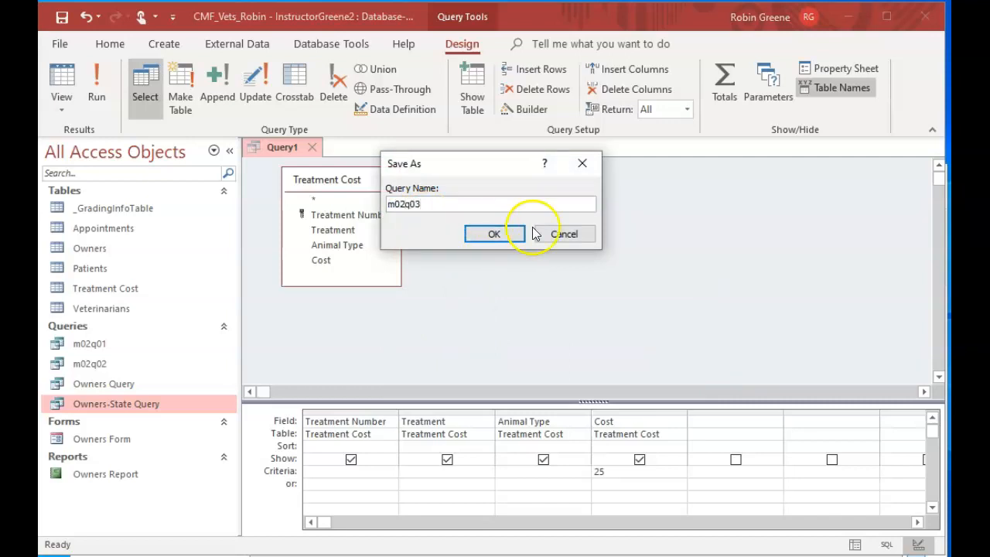
click(499, 234)
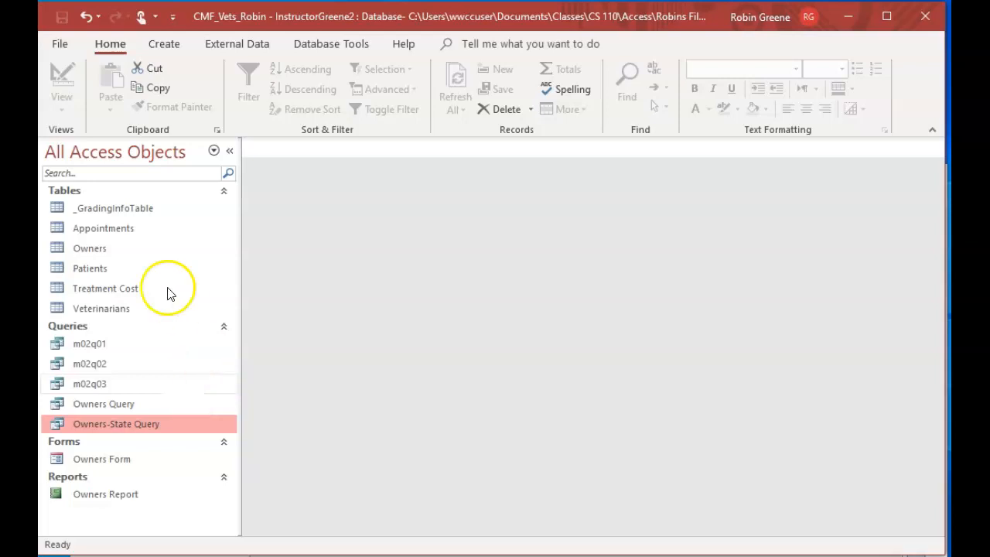
Create a new query in design view with the Appointments table as its source, and lengthen the table's field list
click(176, 45)
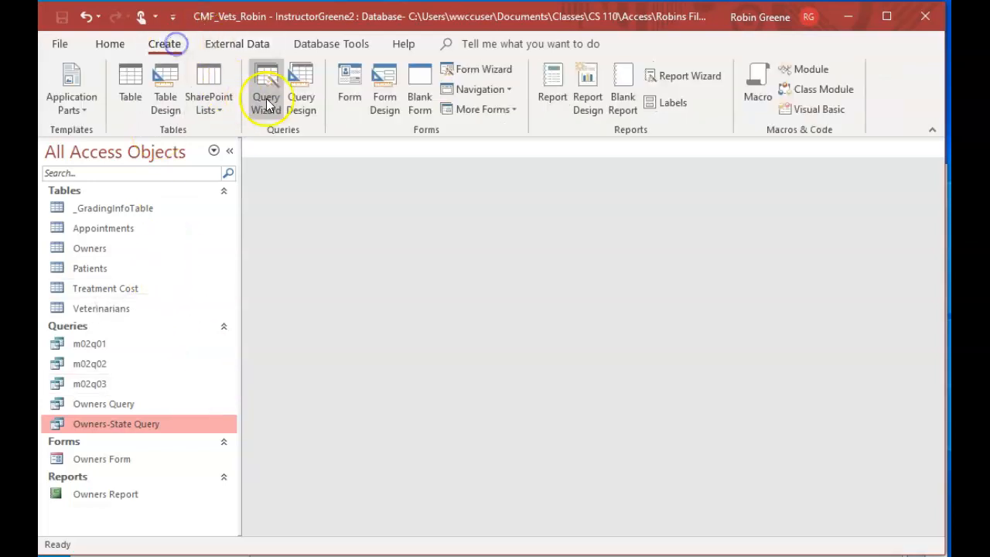
click(296, 105)
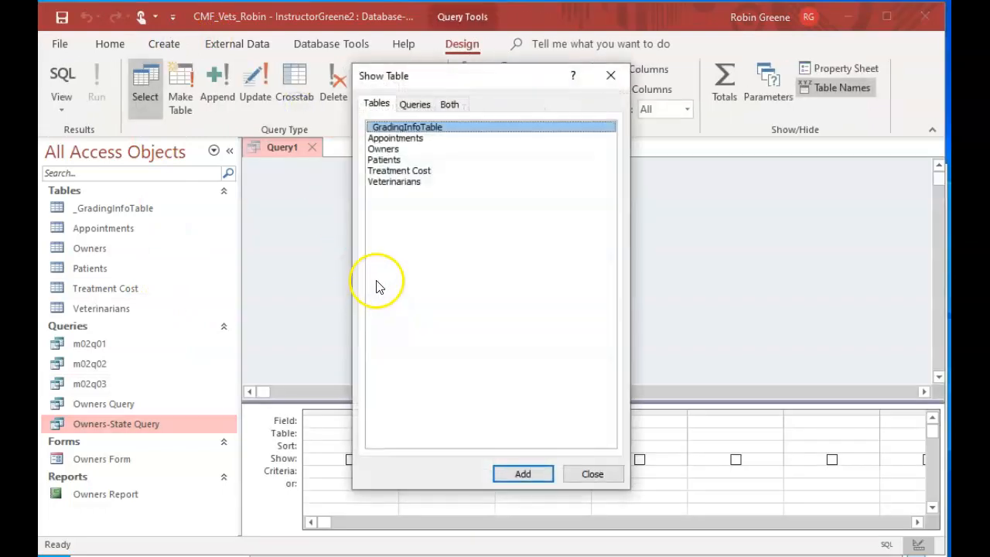
double_click(422, 139)
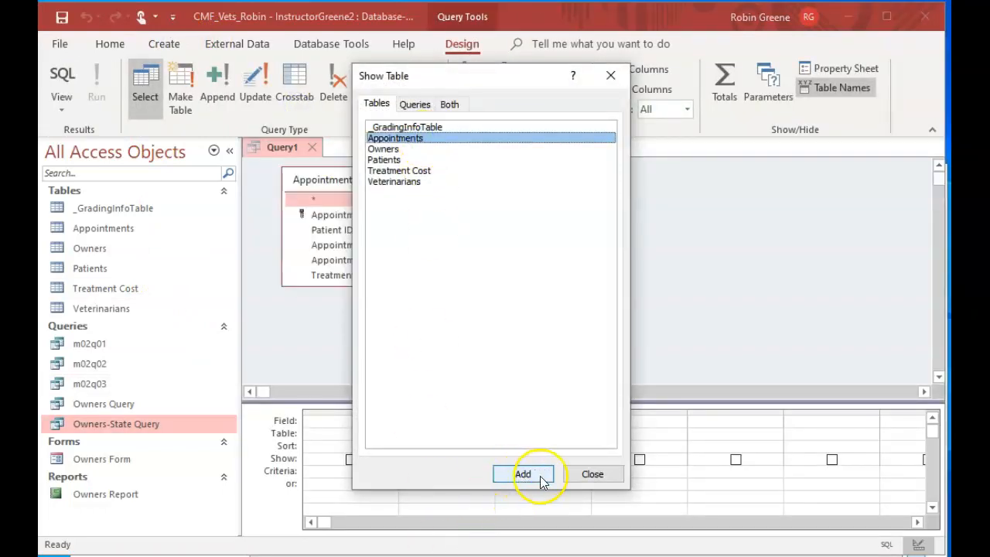
click(577, 474)
drag(365, 285, 378, 325)
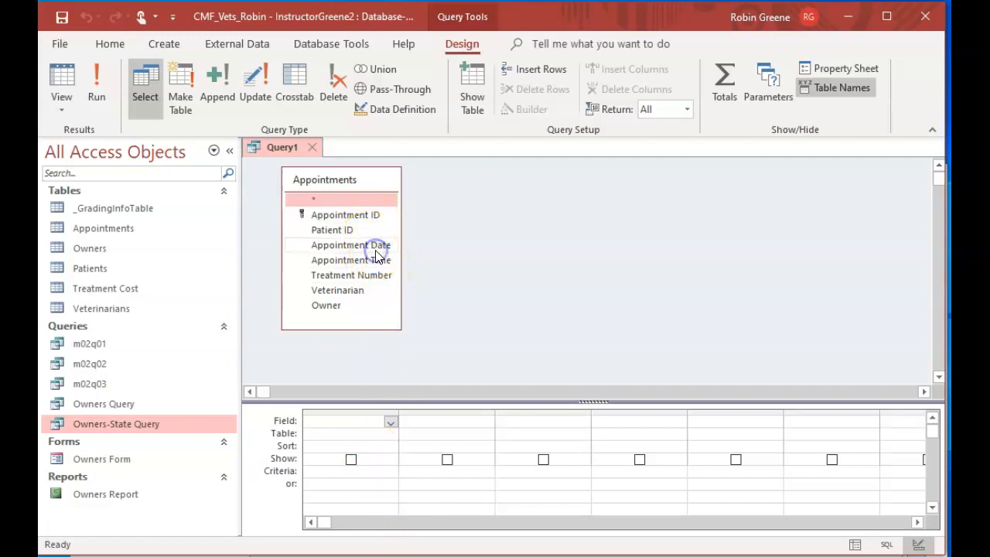
Add the Appointment Date, Appointment Time, Treatment Number, Veterinarian and Patient ID fields to the design grid
double_click(340, 245)
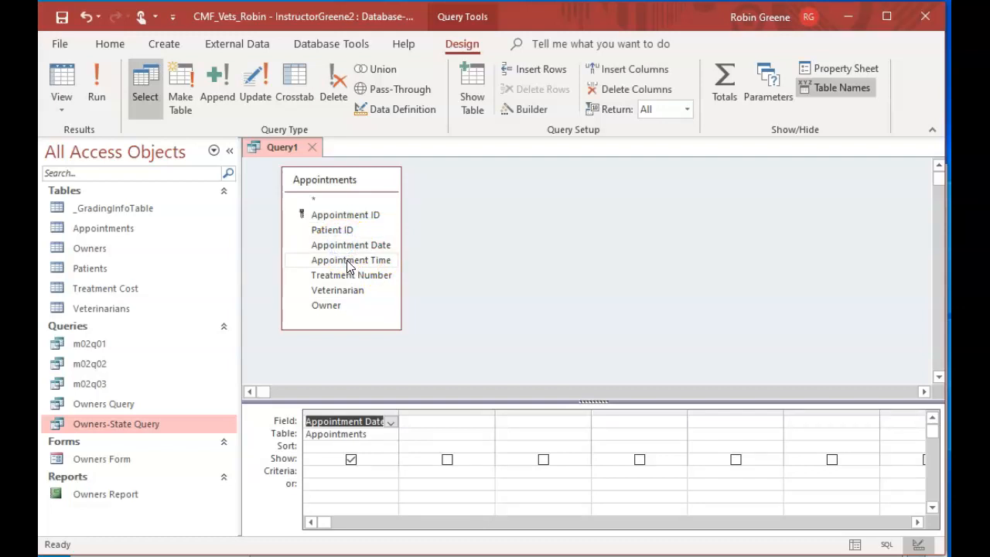
double_click(347, 264)
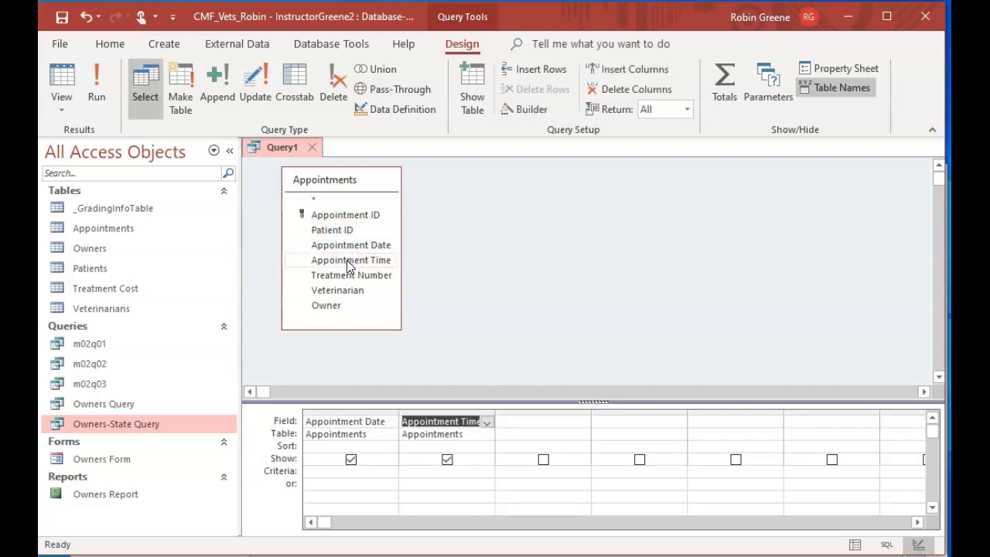
double_click(348, 276)
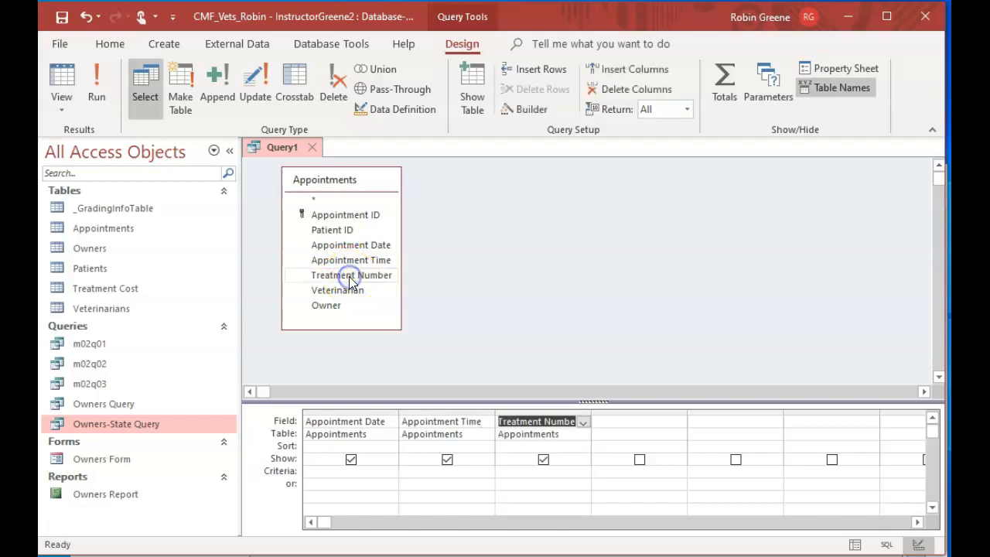
double_click(346, 290)
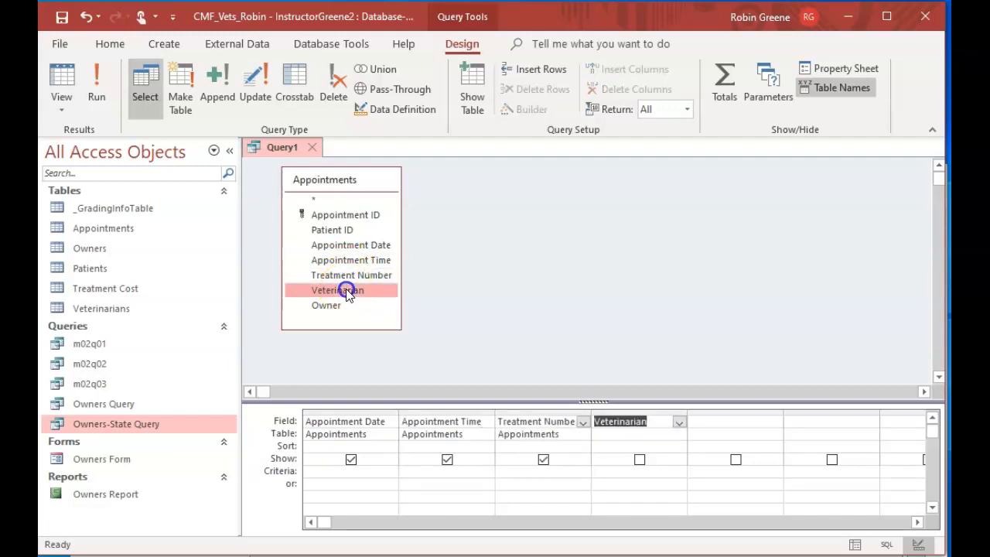
double_click(336, 230)
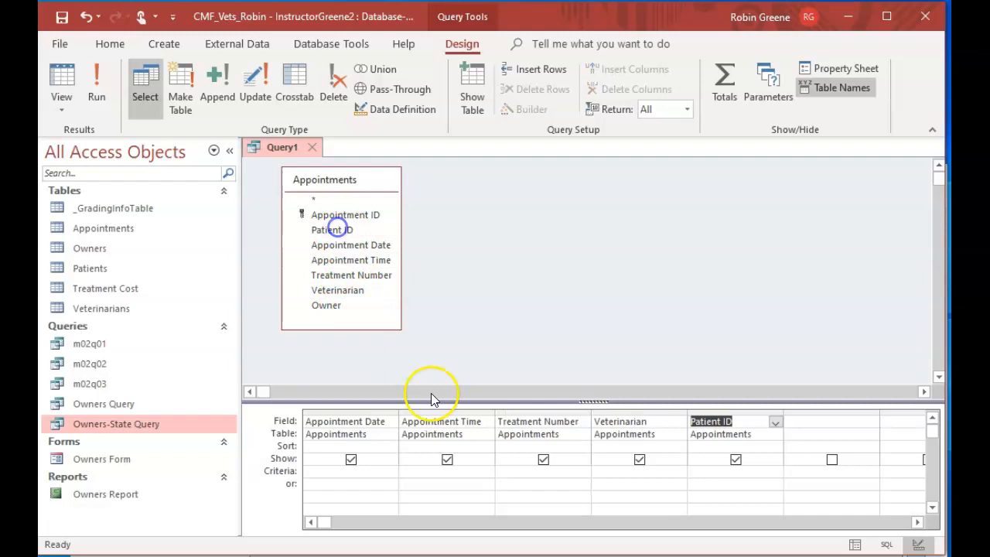
Set the Appointment Date criterion to >6/30/2021 and run the query
click(361, 471)
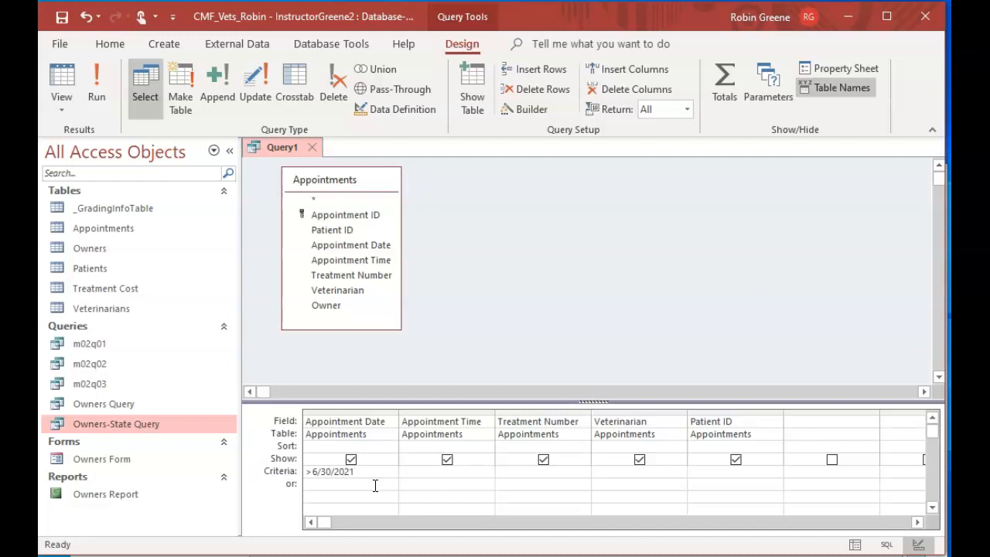
click(90, 82)
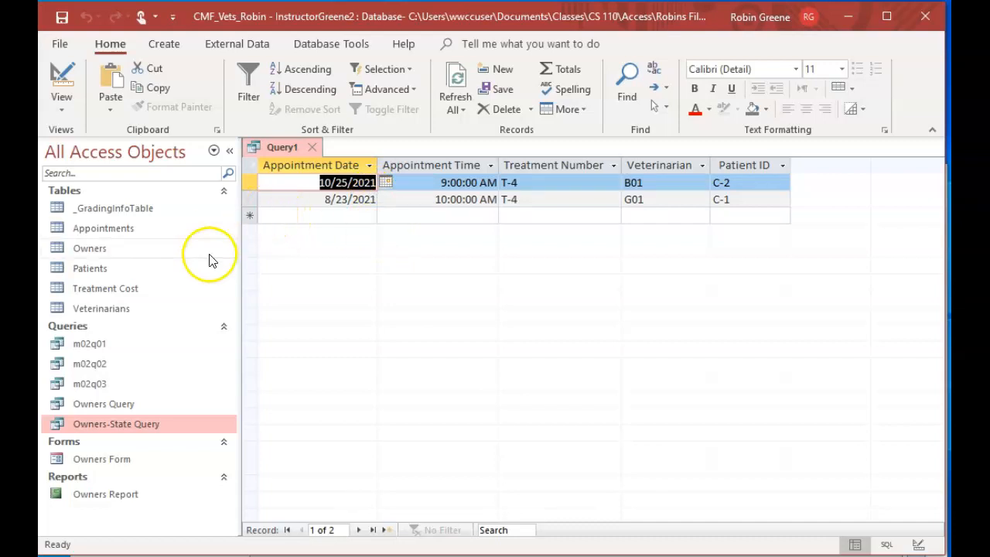
Close the appointments query and save it under the name m02q04
click(312, 147)
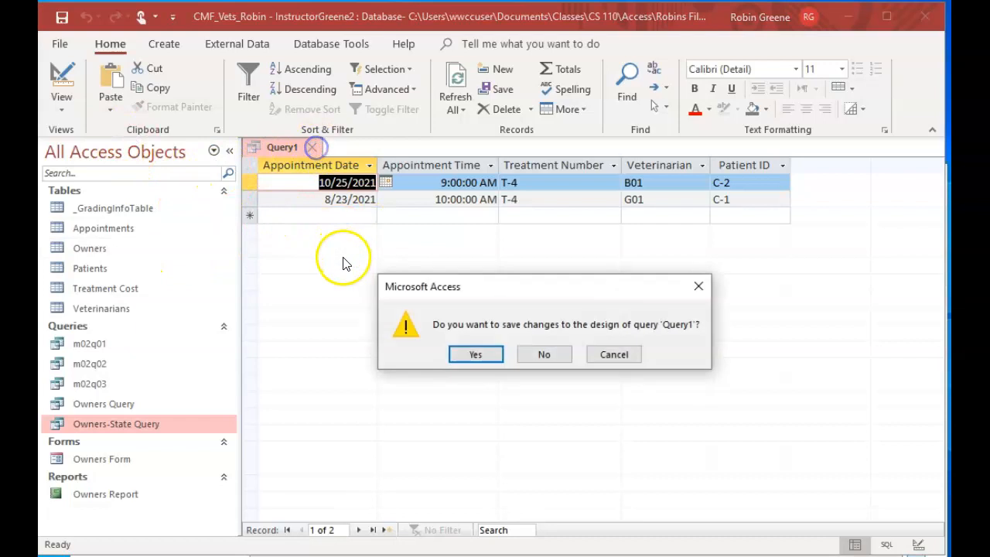
click(487, 352)
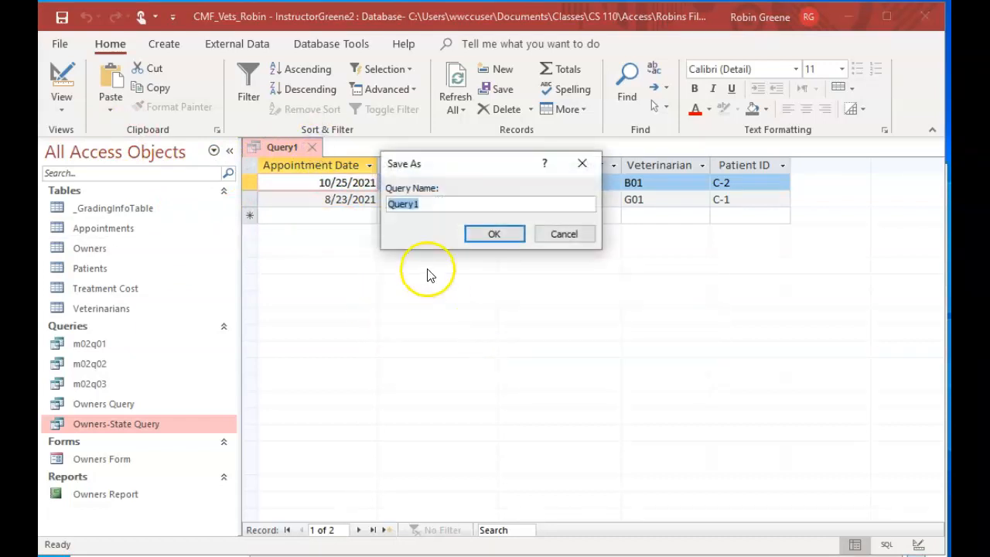
text(m02q04)
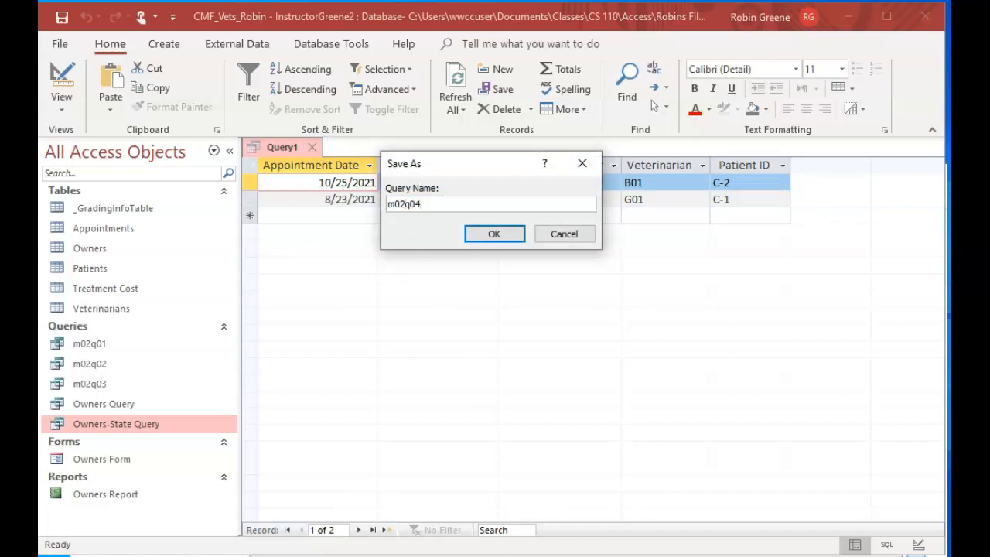
click(498, 234)
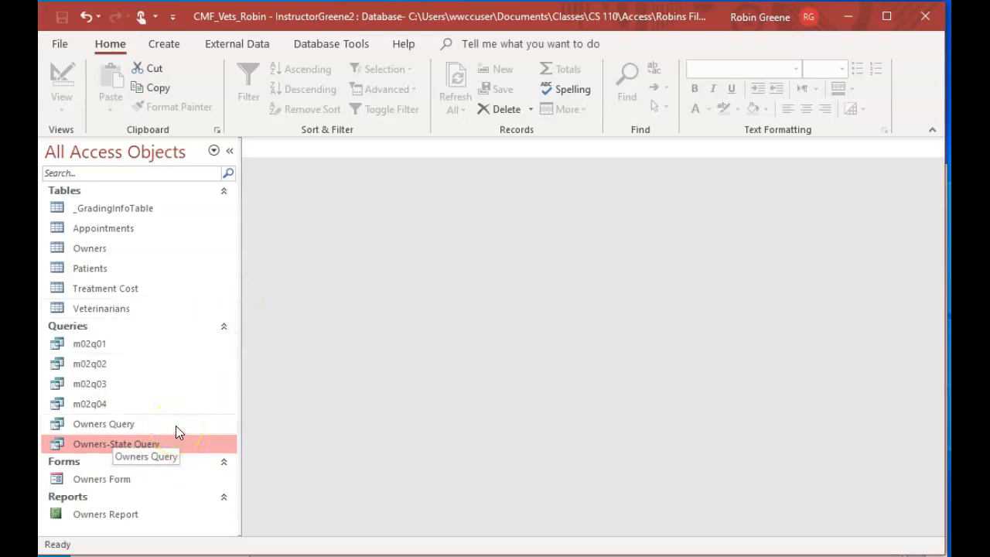
Open the saved m02q04 query and switch it to design view
click(114, 404)
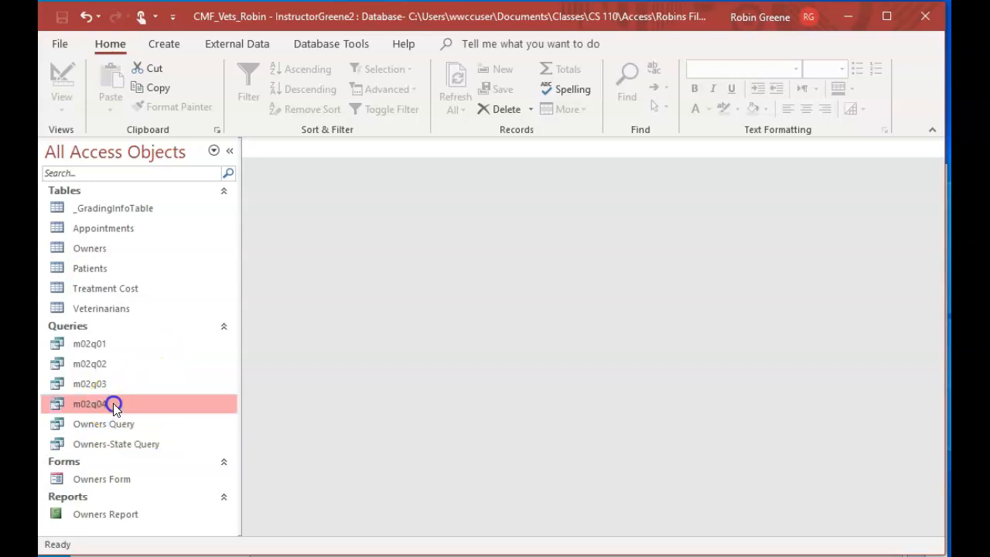
double_click(114, 404)
click(58, 78)
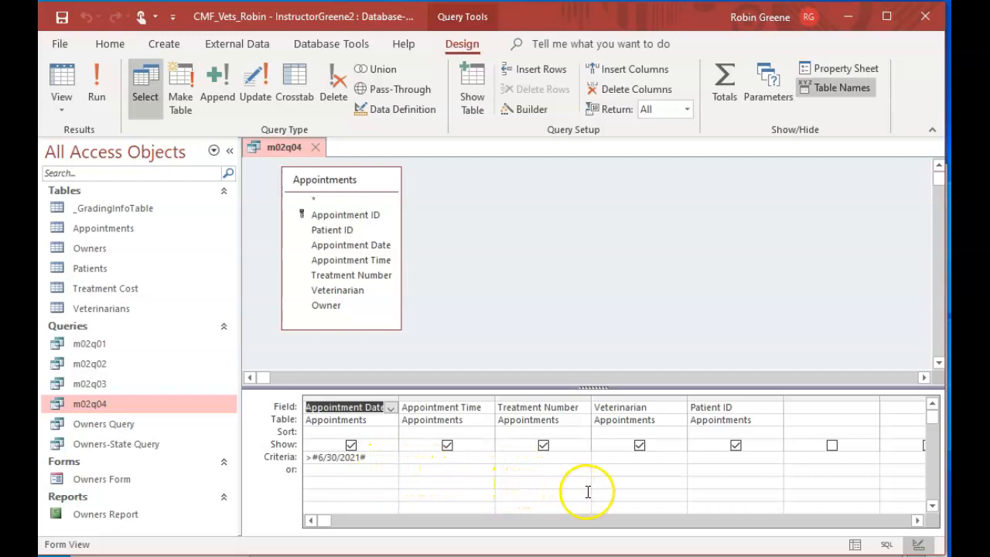
Add the criterion B01 for Veterinarian on the same row as the date criterion and run the query
click(623, 459)
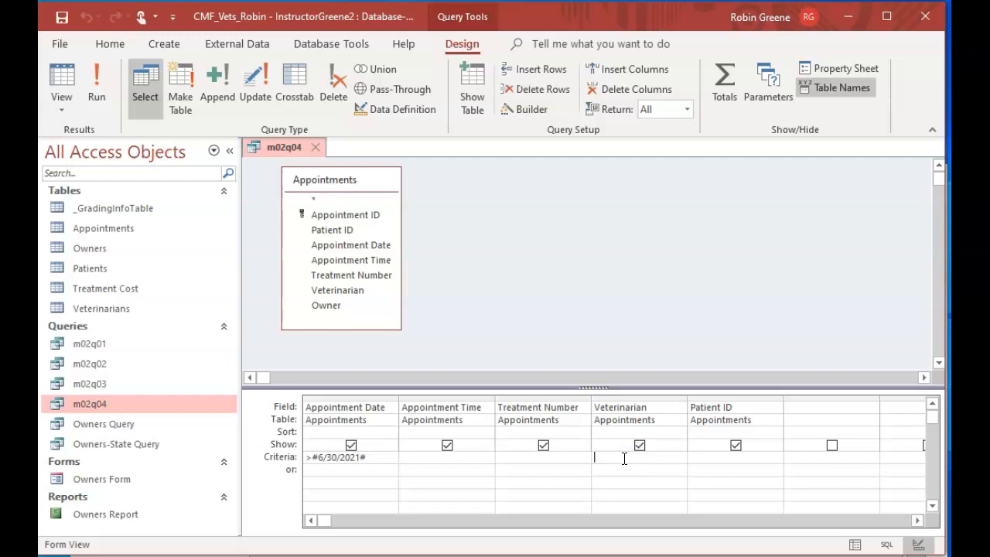
text(B)
click(96, 85)
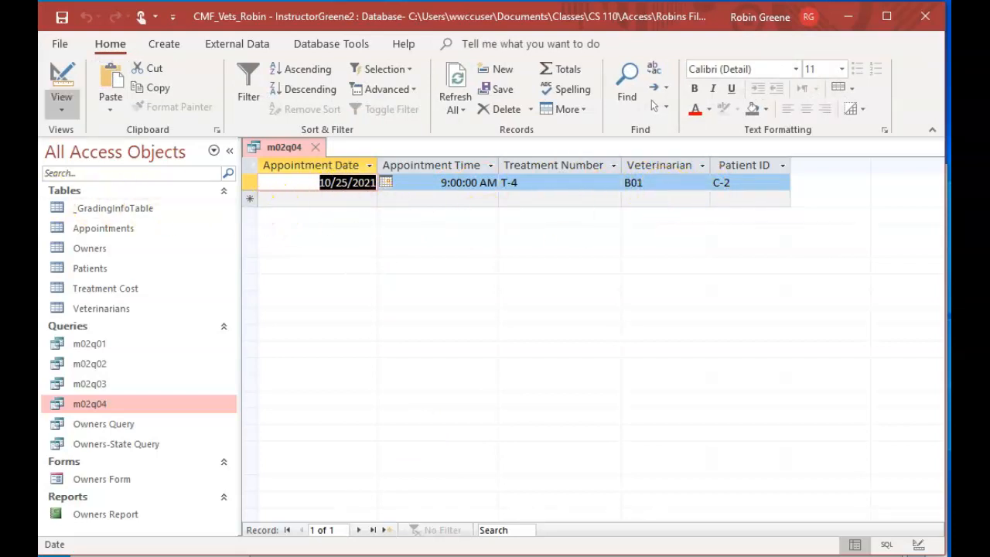
Save a copy of the open m02q04 query as a new query object named m02q05
click(60, 47)
click(129, 213)
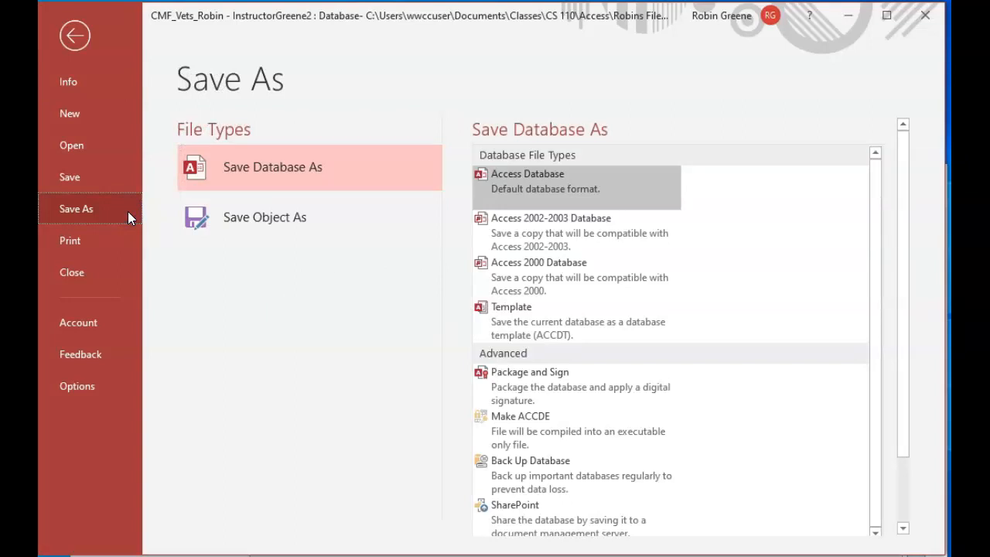
click(325, 214)
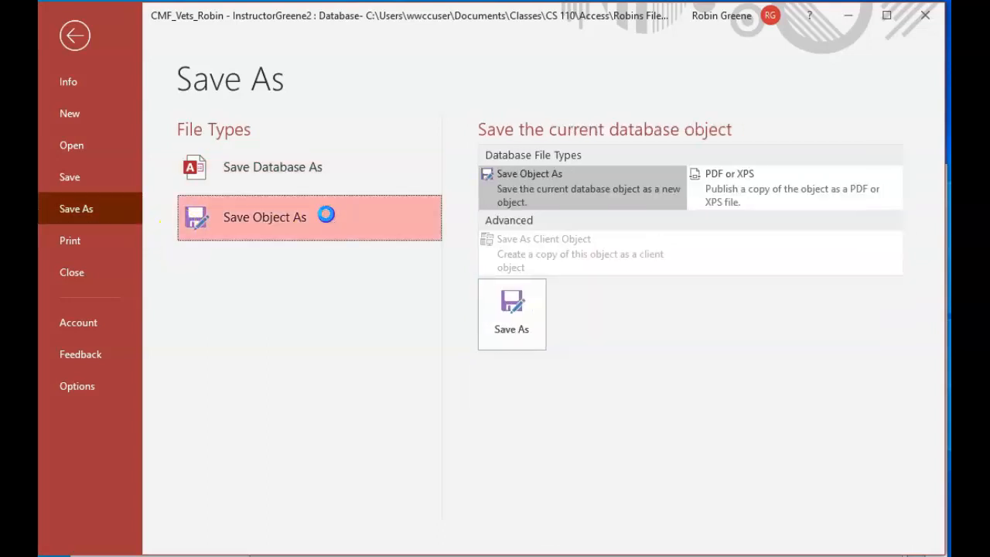
click(326, 215)
drag(399, 192, 365, 191)
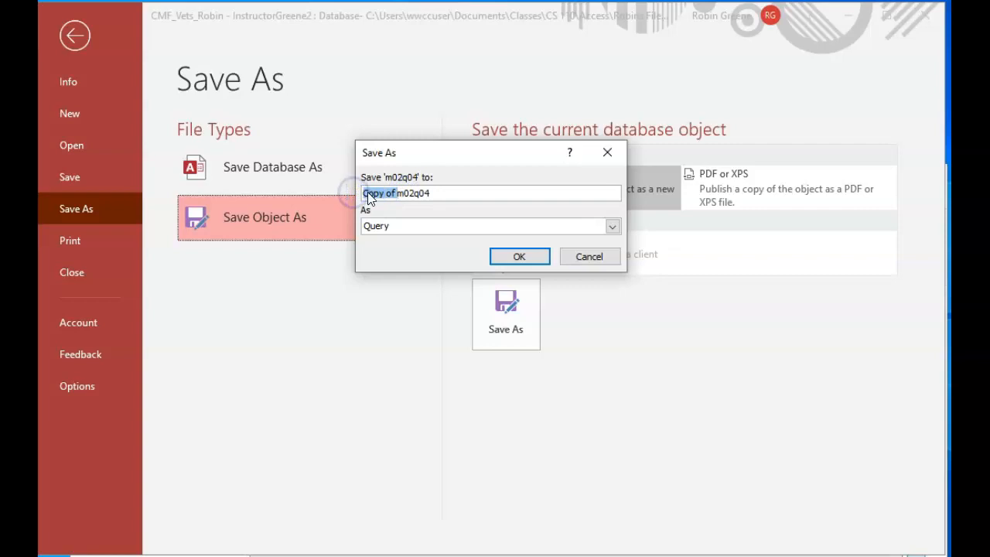
key(Delete)
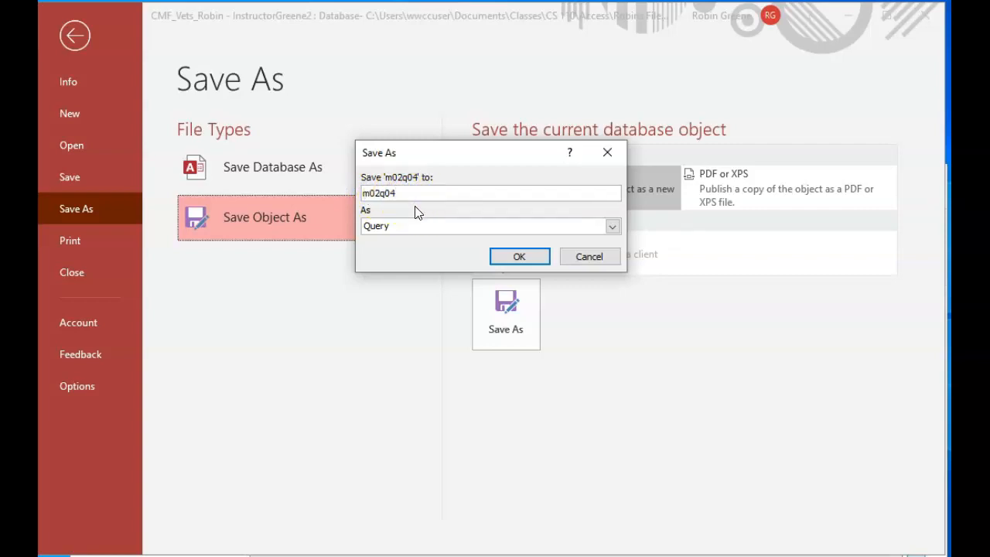
click(504, 255)
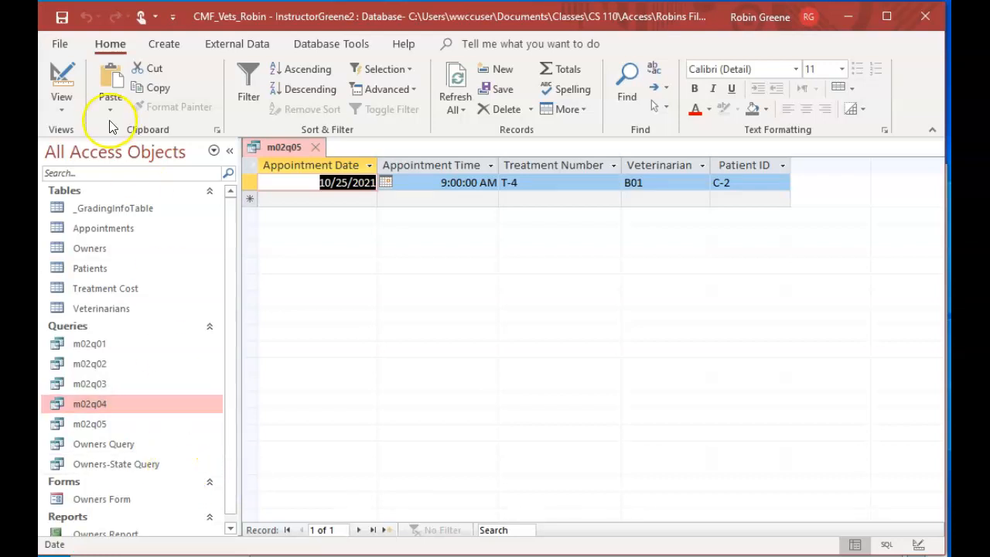
Move the B01 criterion for Veterinarian from the Criteria row to the or row and run the query
click(61, 81)
double_click(607, 456)
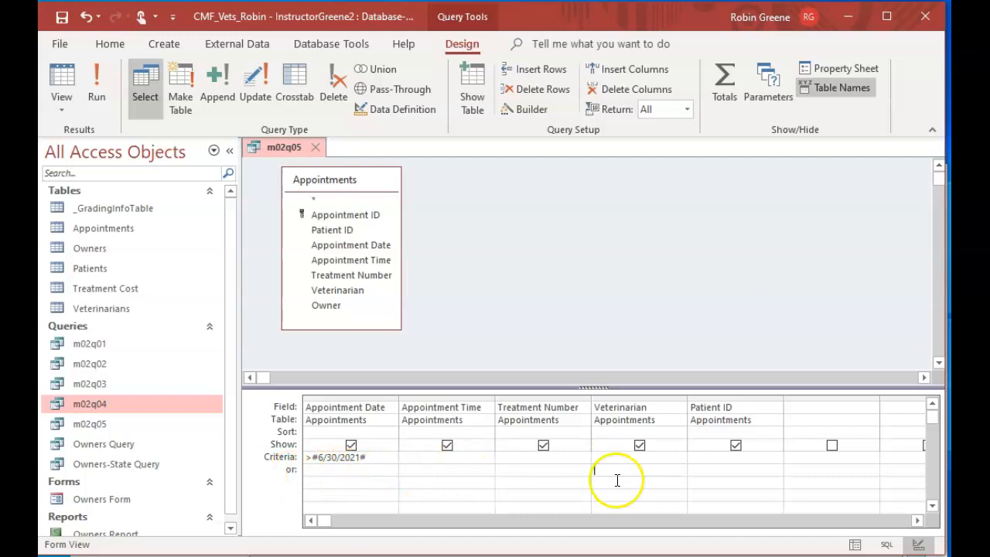
key(ctrl+v)
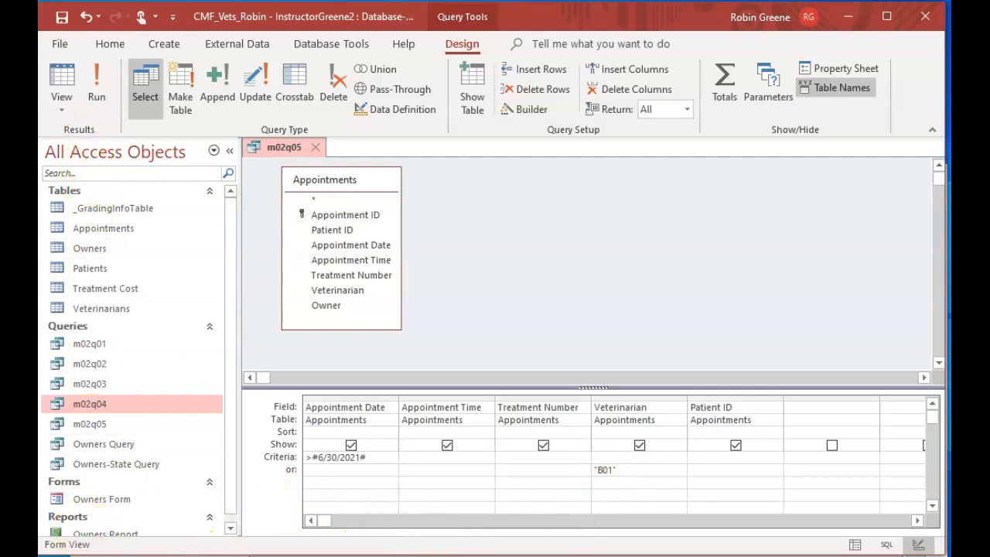
click(97, 89)
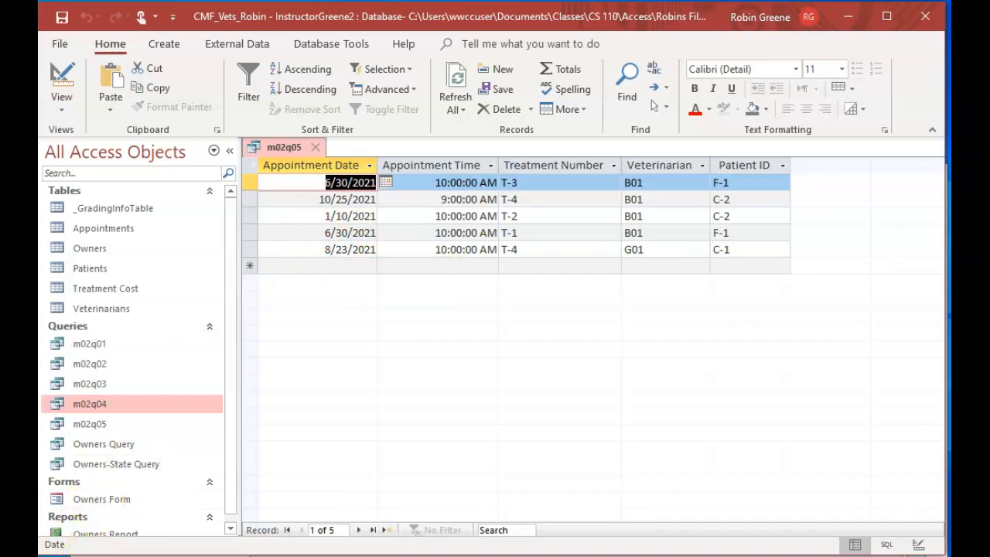
Save the open either-or version of the query as a new query object named m02q06
click(59, 50)
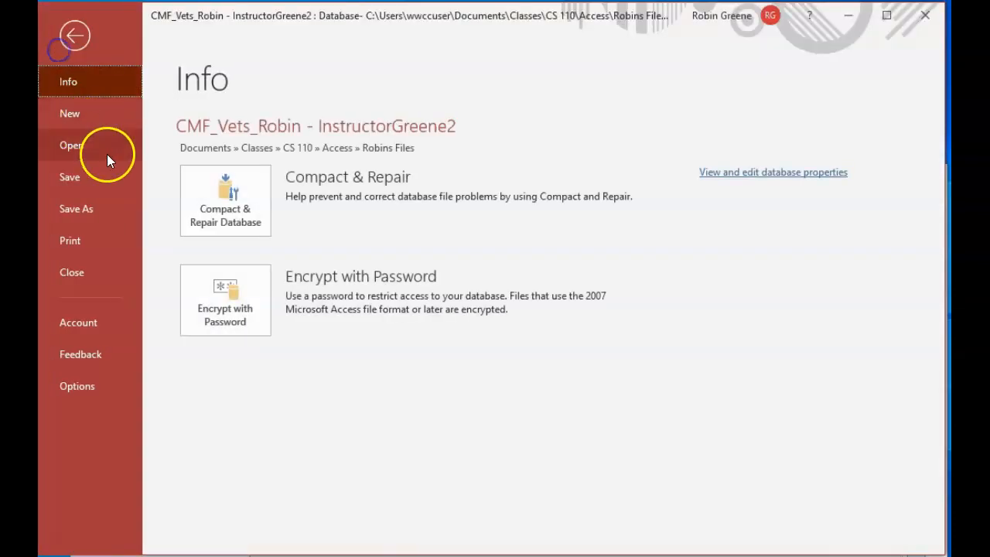
click(109, 198)
click(316, 167)
click(274, 221)
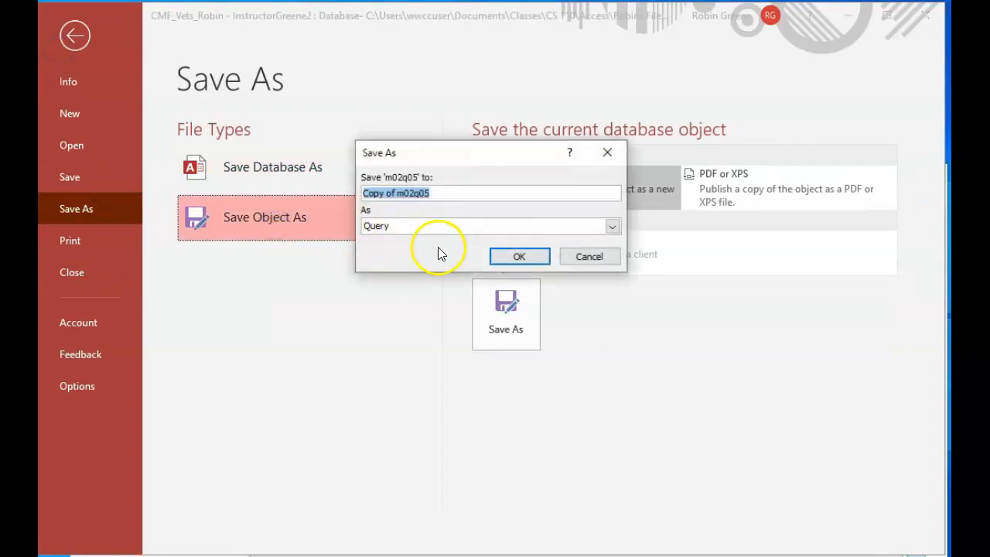
click(395, 193)
drag(395, 194, 321, 195)
key(Delete)
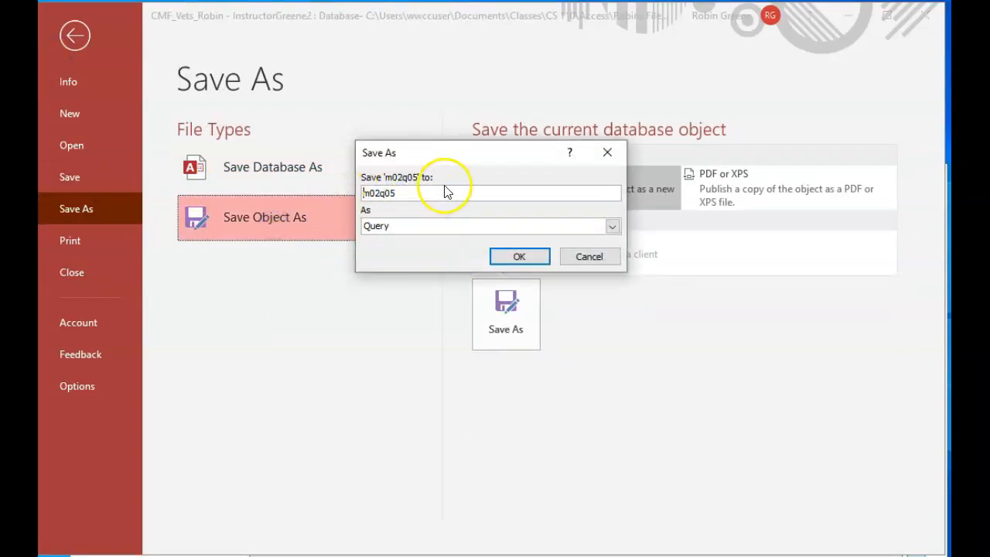
key(BackSpace)
text(6)
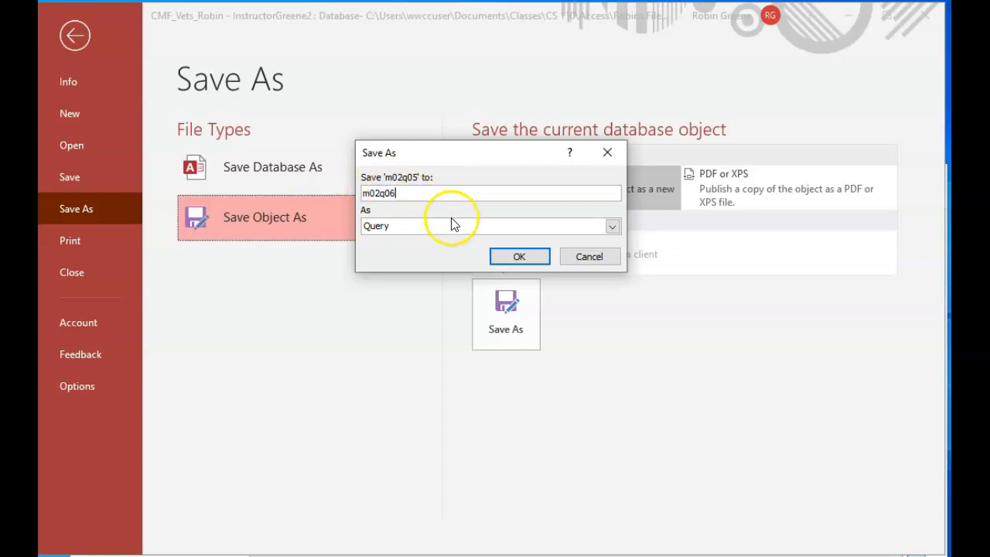
click(519, 256)
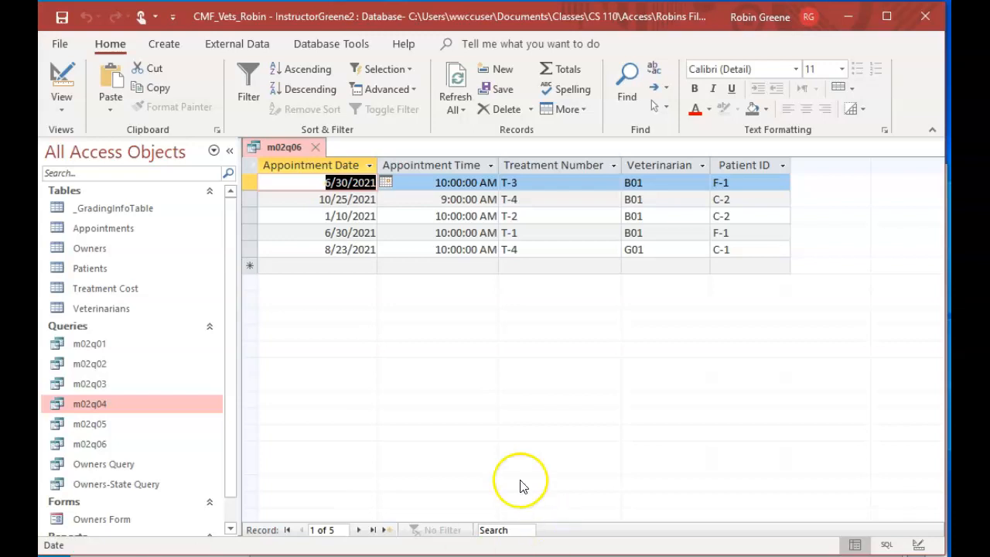
click(62, 86)
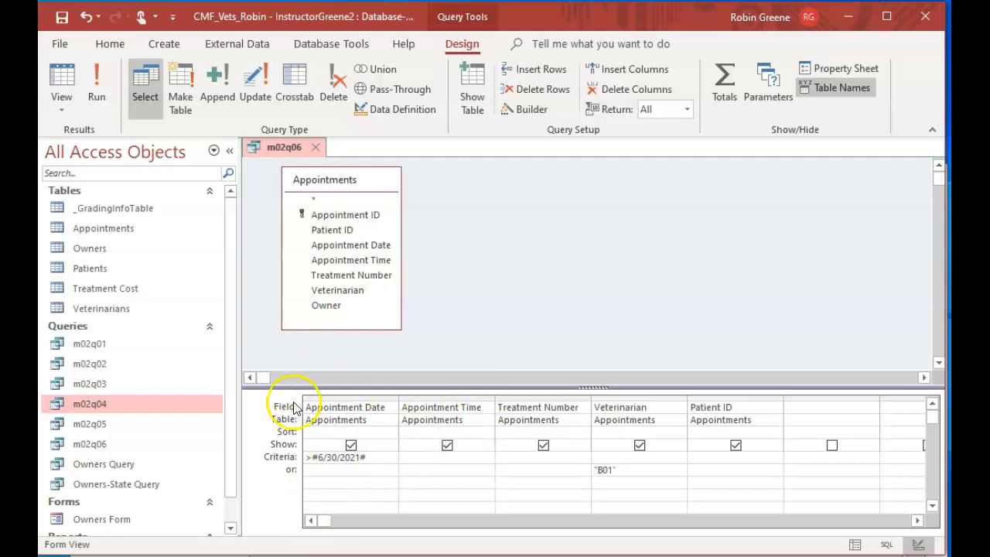
click(97, 445)
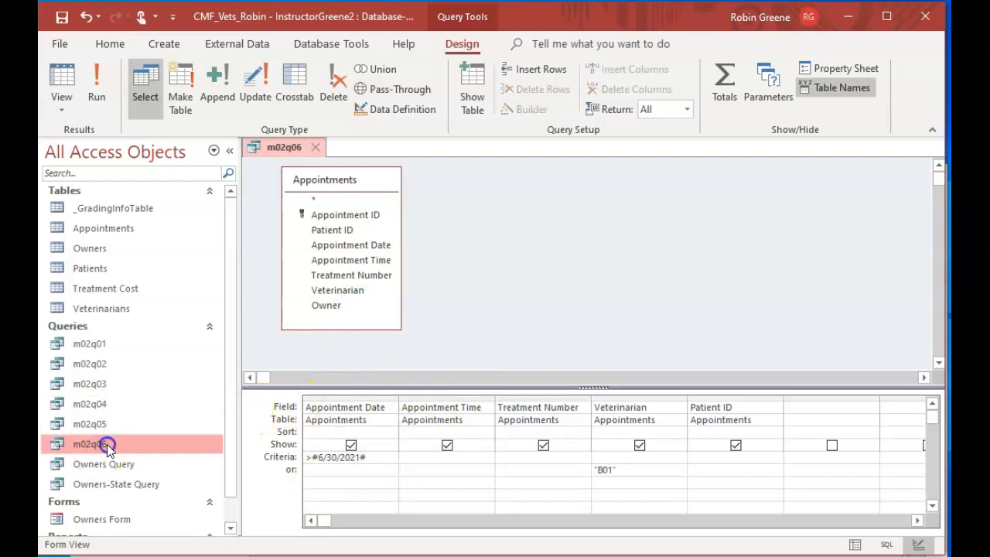
double_click(106, 443)
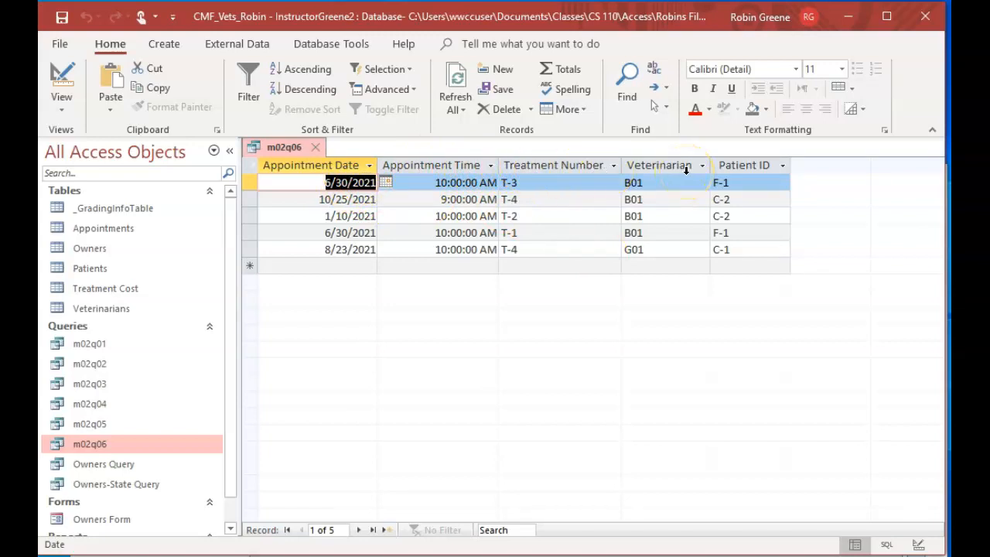
click(785, 166)
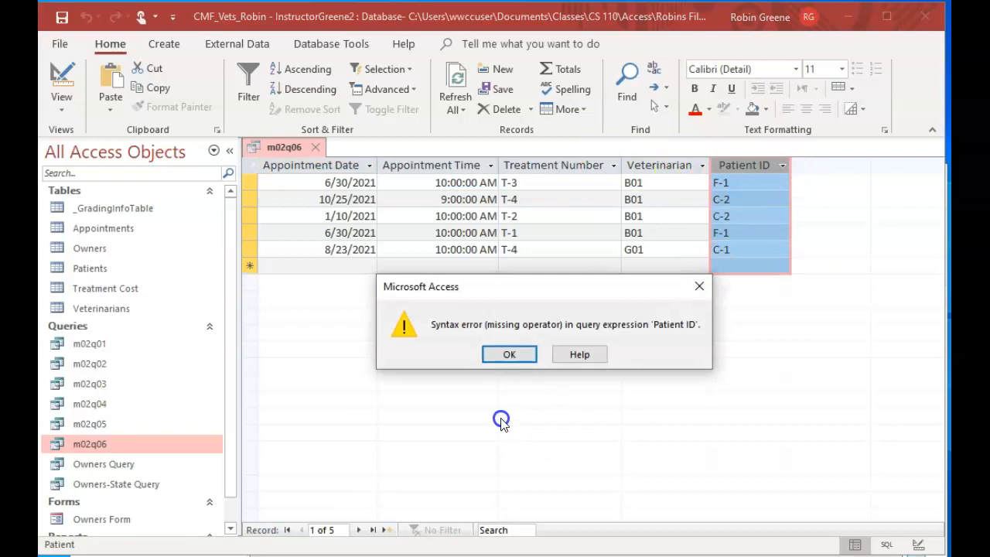
click(510, 354)
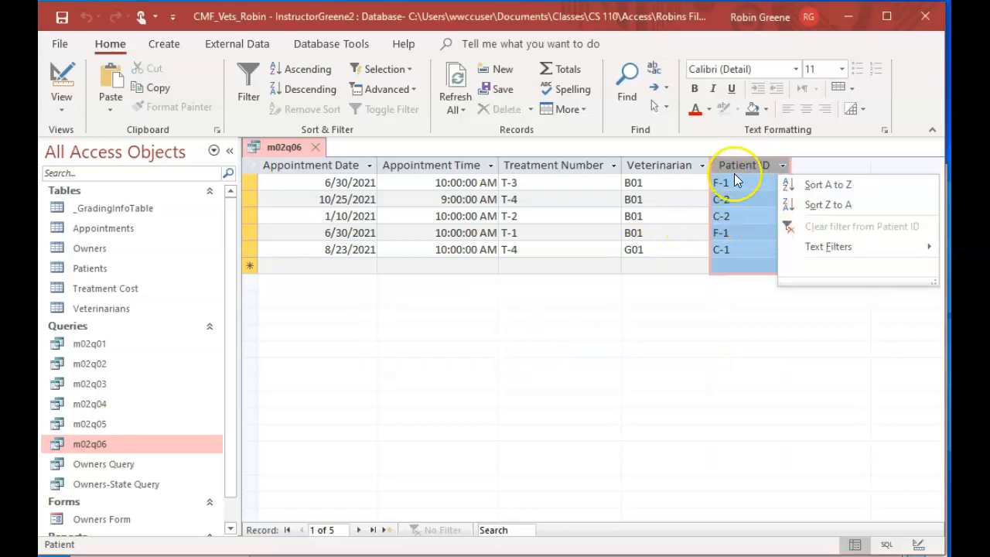
Replace the Patient ID field with Owner in the m02q06 design, run the query, and close it with the changes saved
click(59, 78)
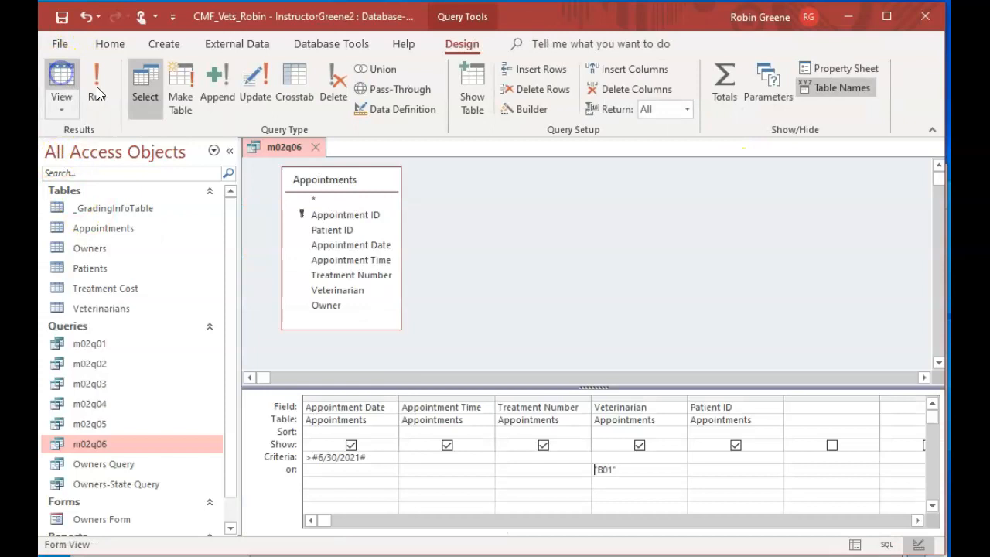
click(778, 408)
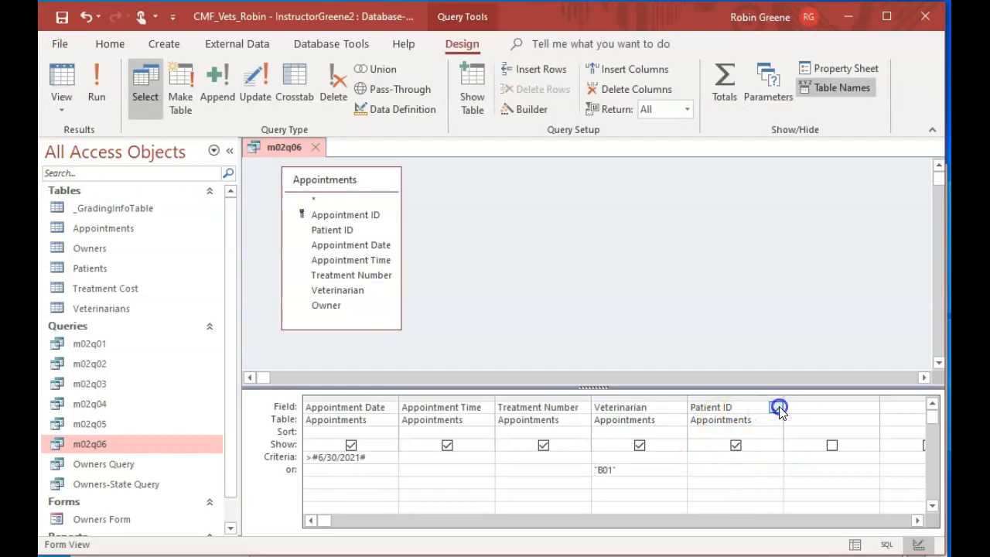
click(750, 502)
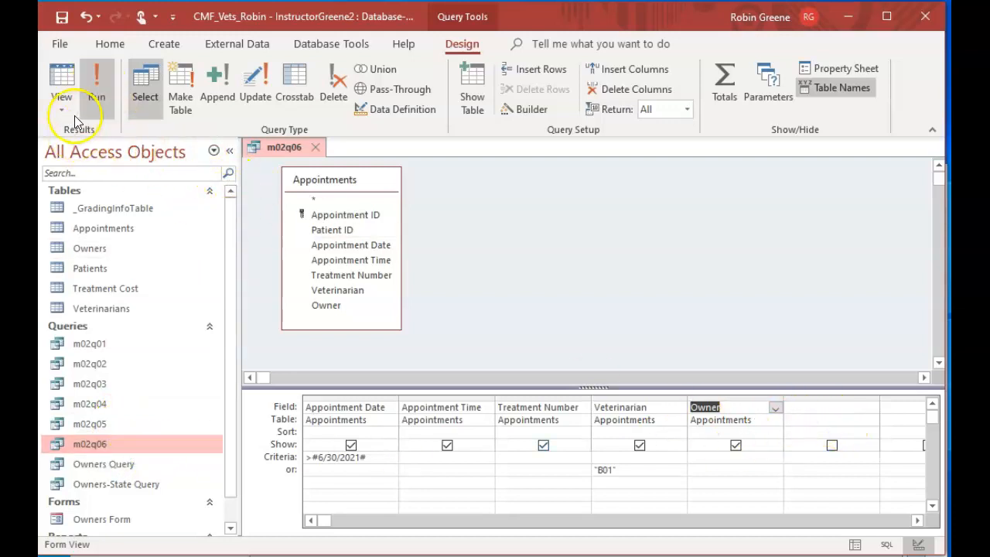
click(93, 83)
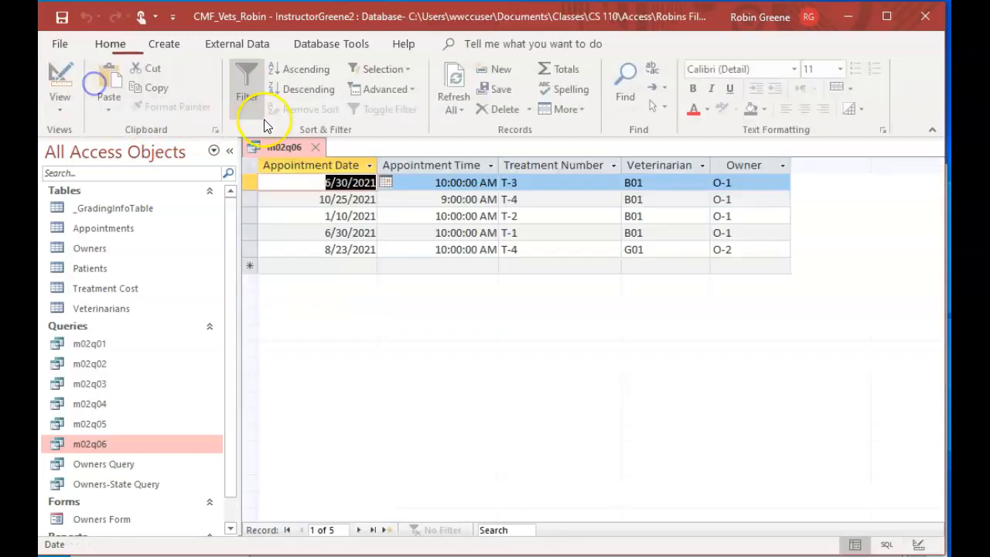
click(318, 144)
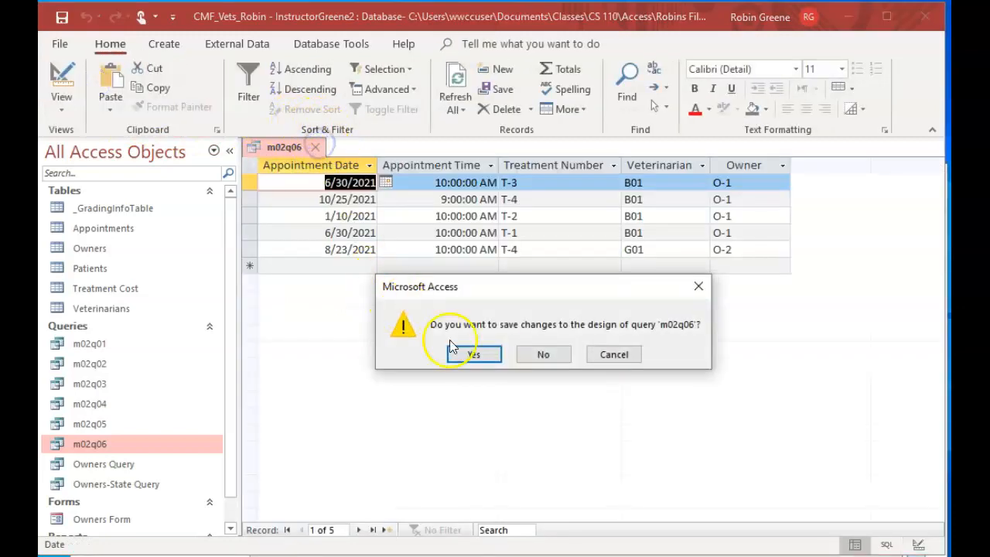
click(485, 352)
Open m02q05, replace its Patient ID field with Owner, run it, and close it with the changes saved
double_click(132, 423)
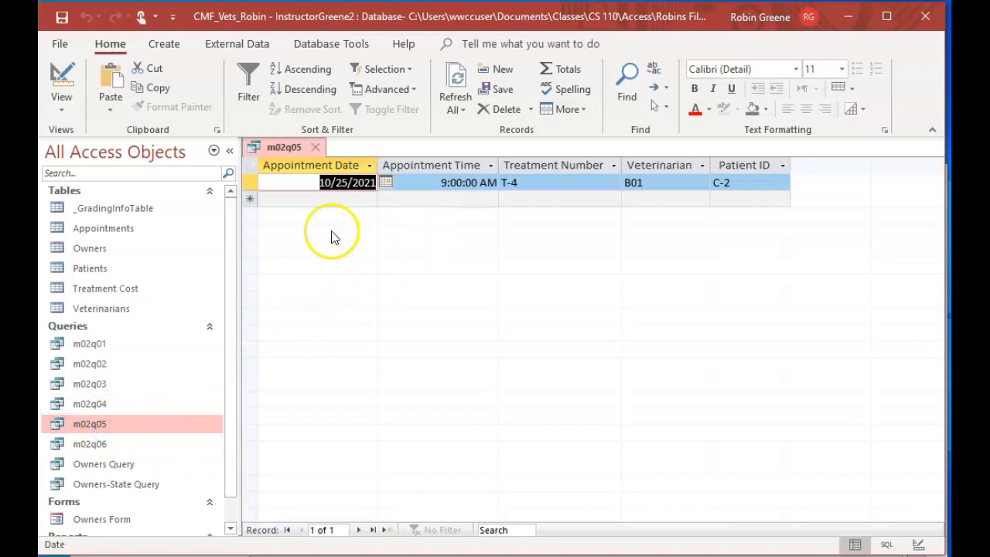
click(64, 86)
click(768, 393)
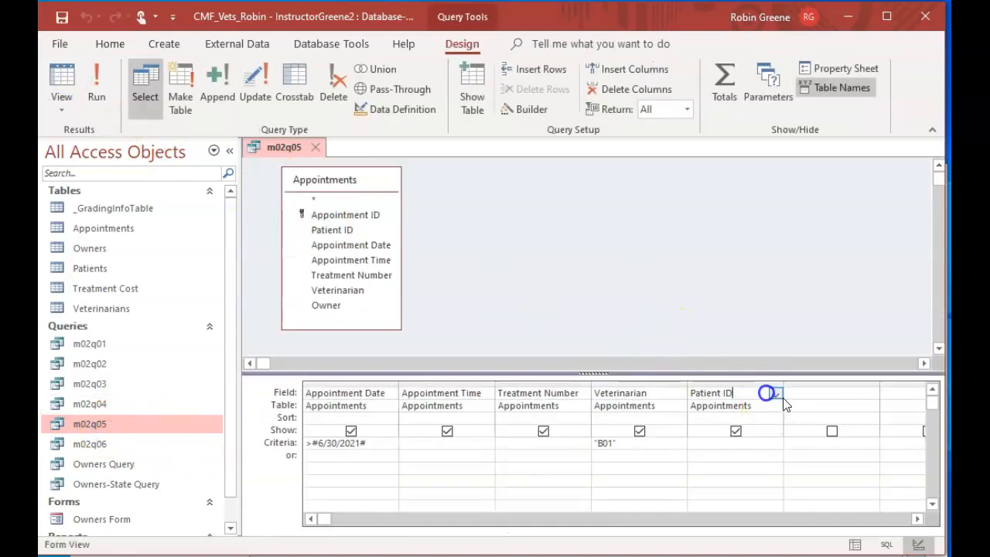
click(775, 394)
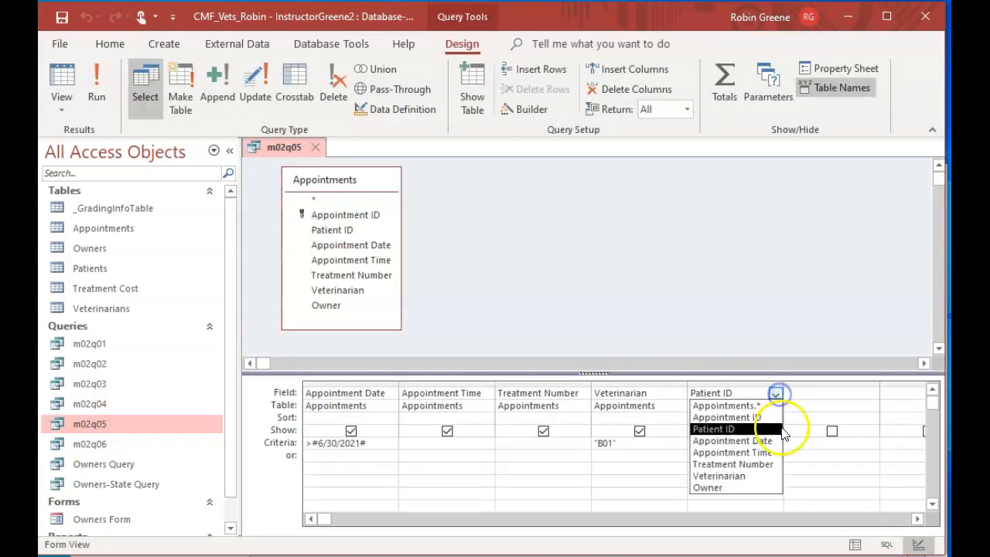
click(744, 487)
click(93, 87)
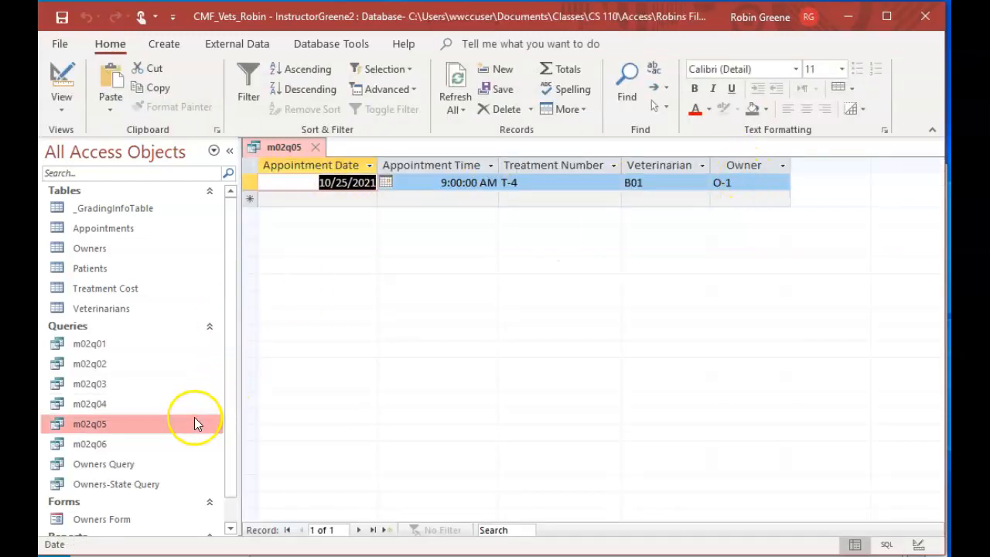
click(315, 147)
click(470, 354)
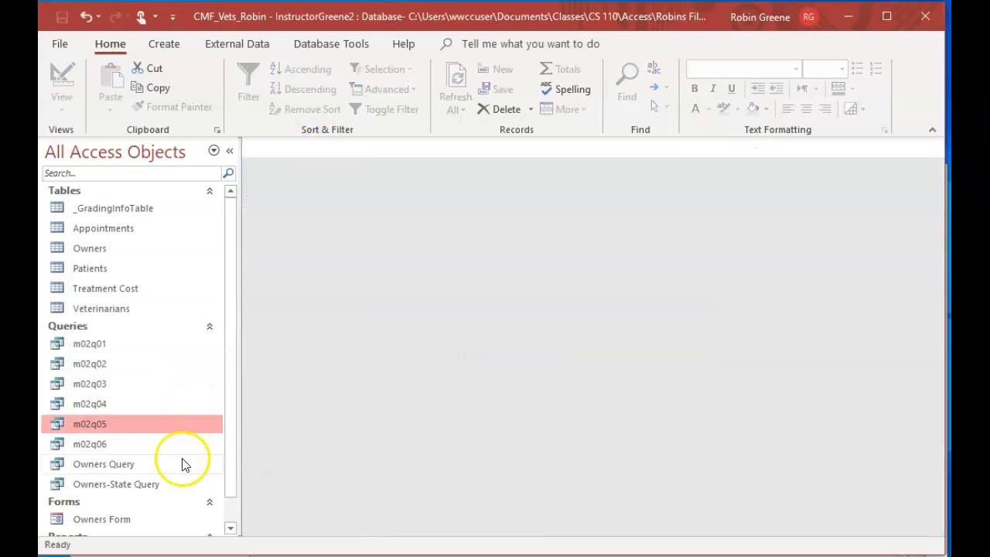
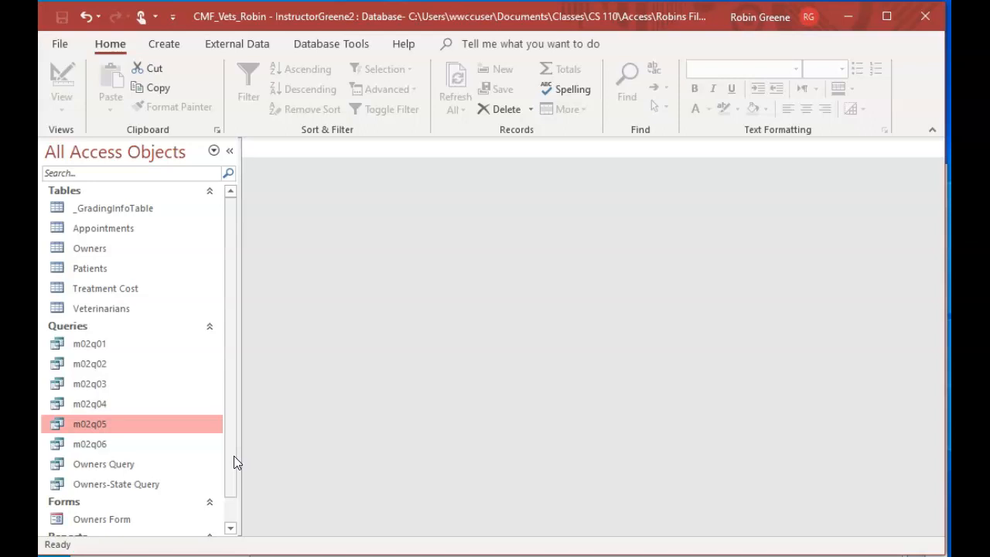
Open m02q06 in Design view, clear all its fields from the design grid, and close it without saving
click(244, 474)
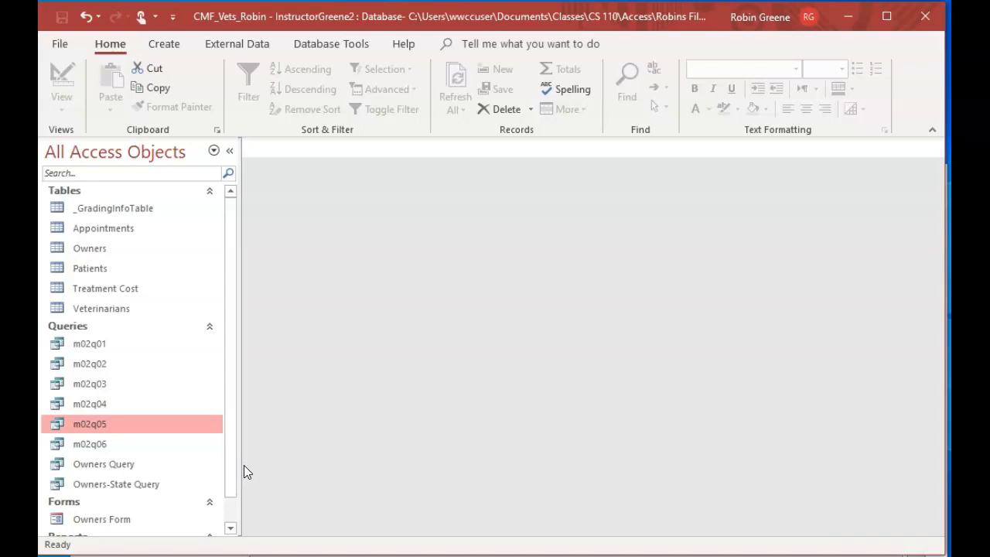
double_click(104, 444)
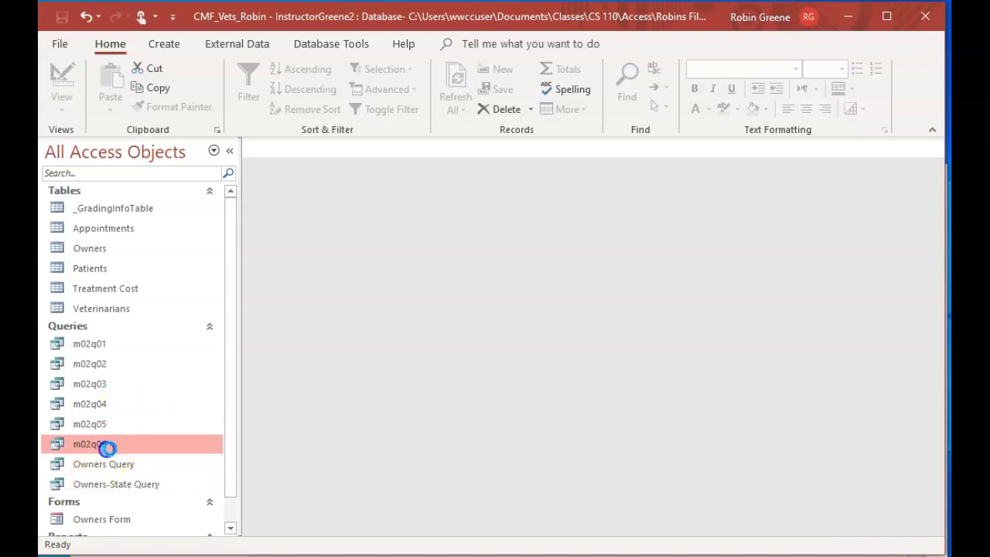
click(55, 73)
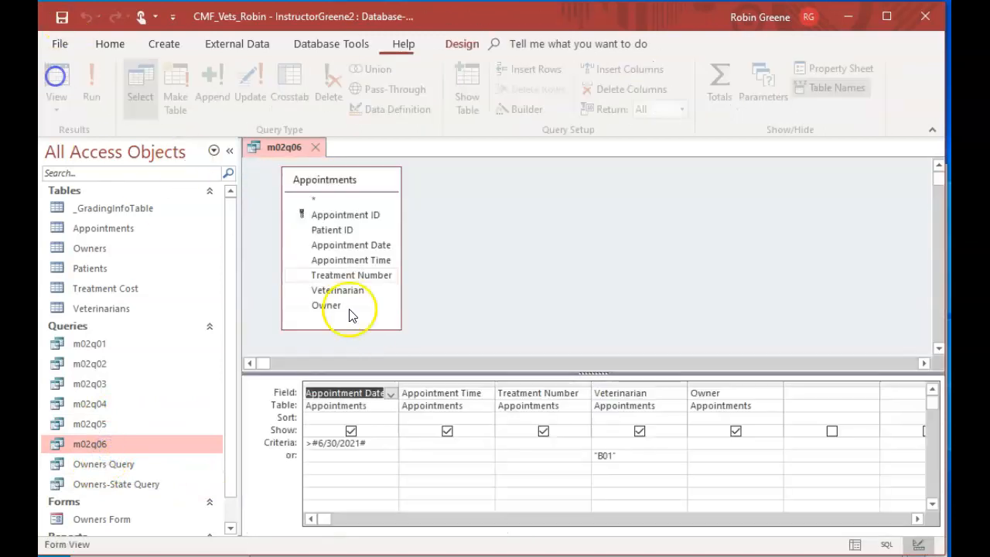
click(374, 381)
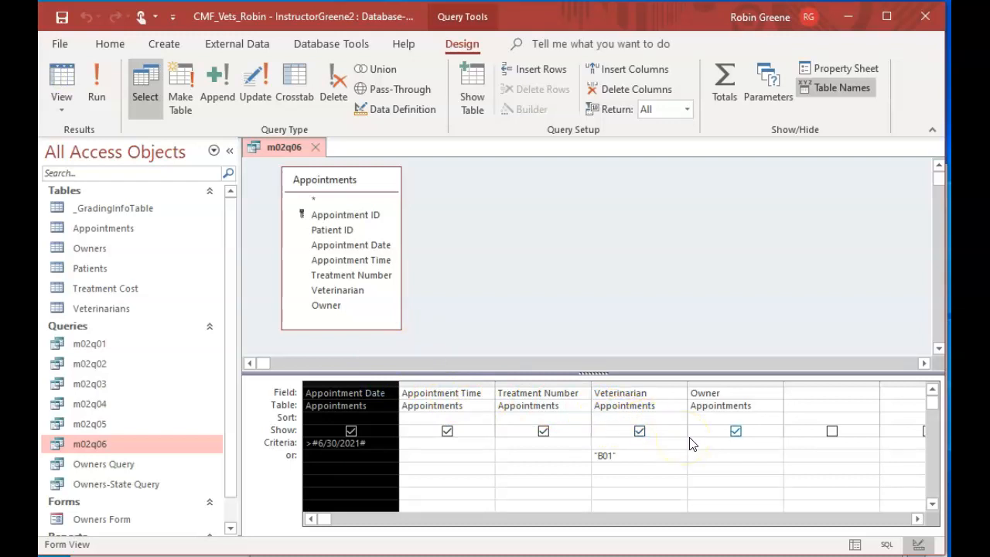
shift+click(745, 382)
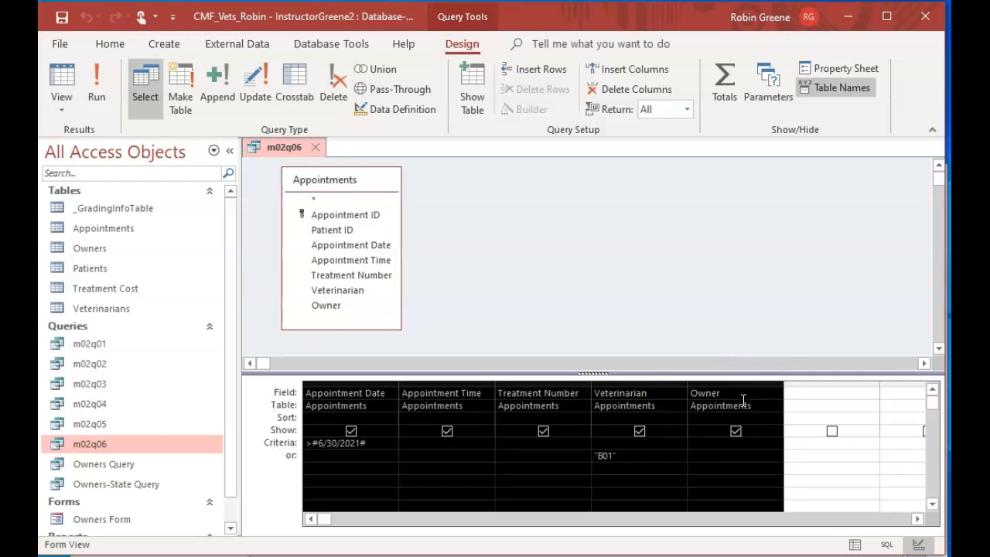
key(Delete)
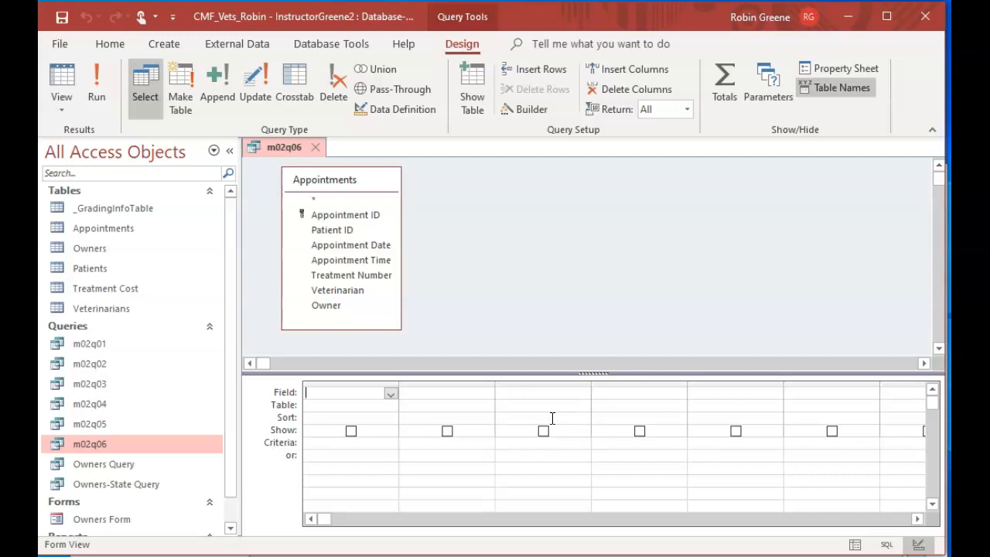
click(313, 147)
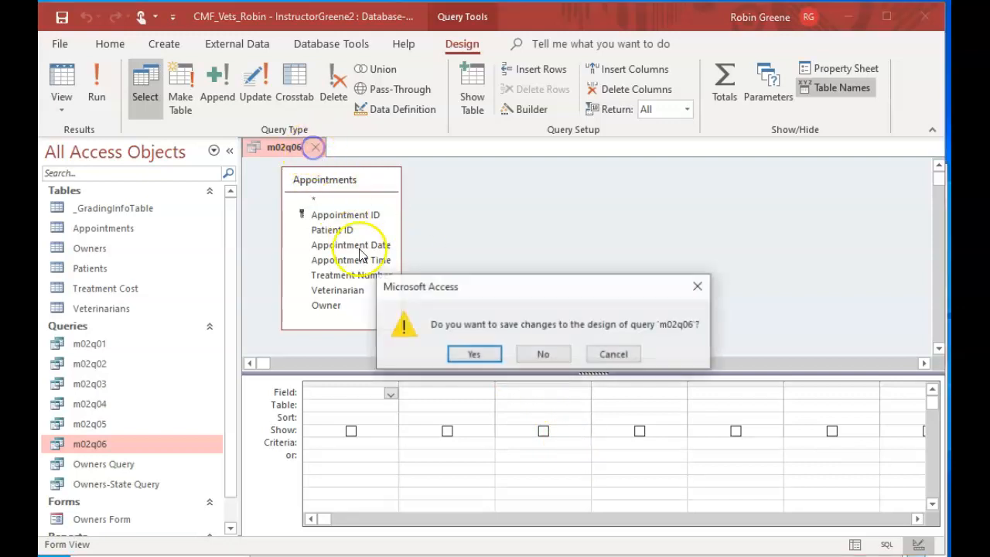
click(544, 356)
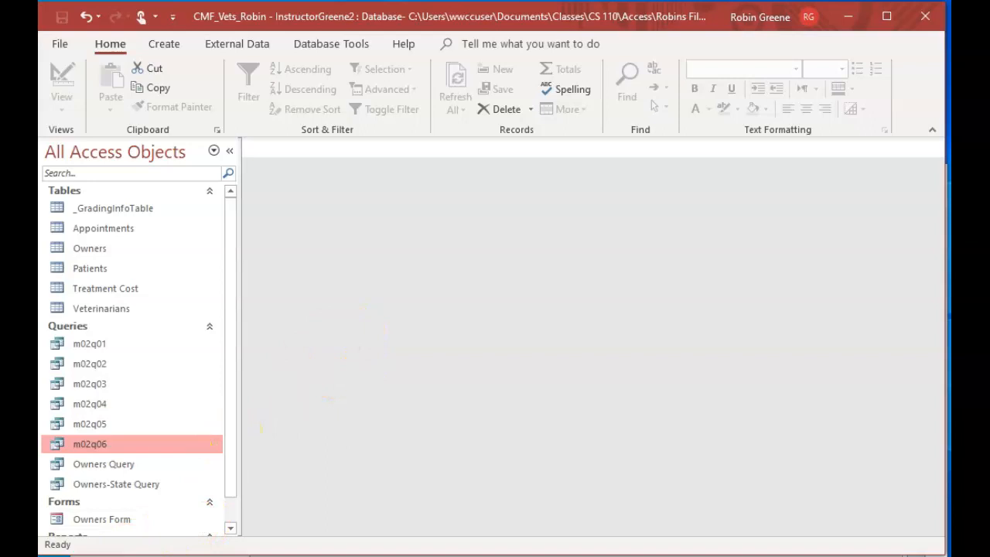
Try starting a new query design in the Support_AC_CMF_Vets_Extra_Tables(2) database, close it, and return to the main vet database
click(232, 555)
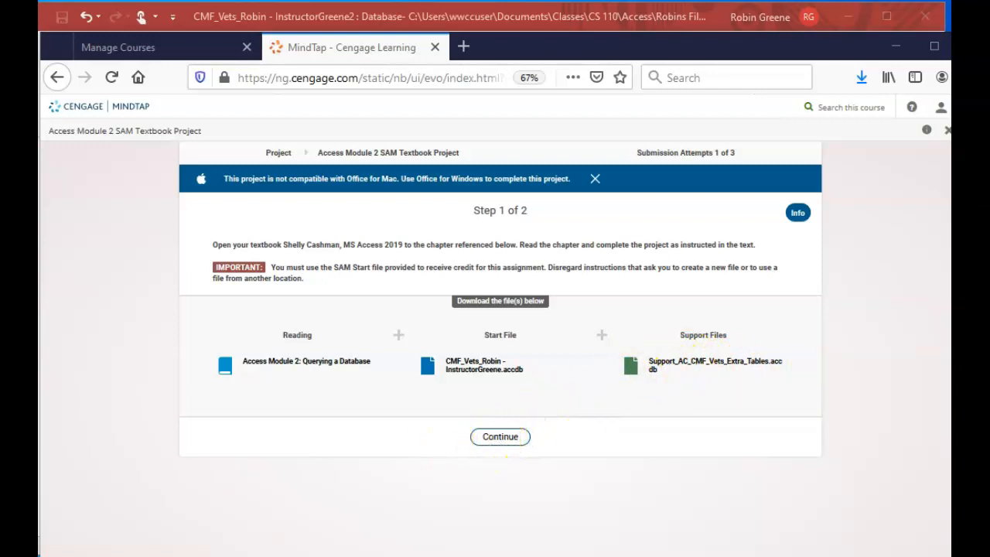
drag(38, 1, 619, 80)
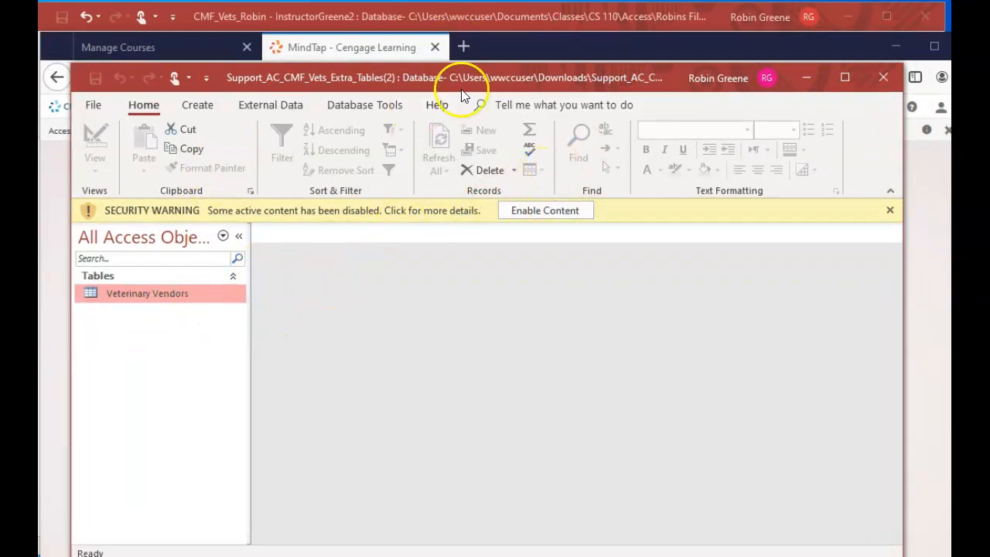
click(195, 106)
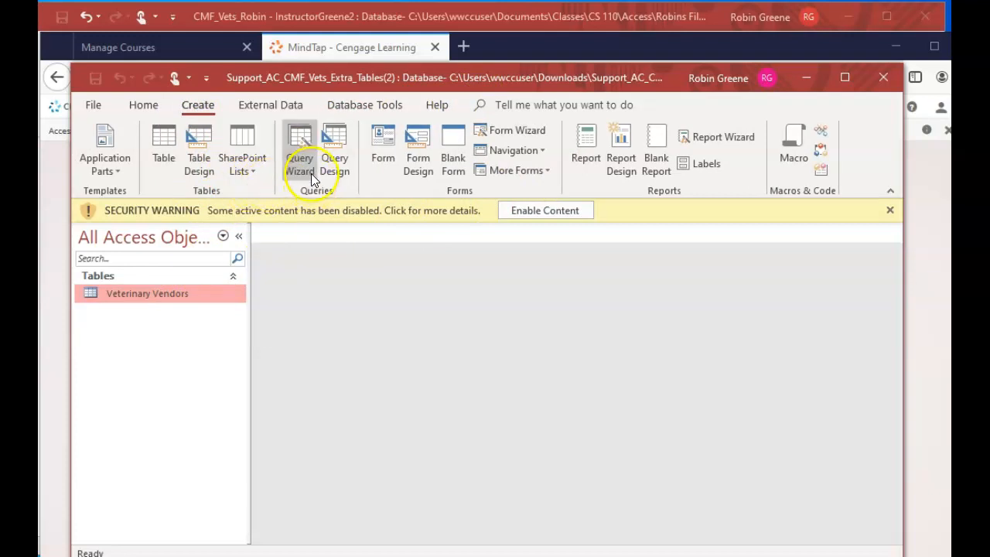
click(336, 165)
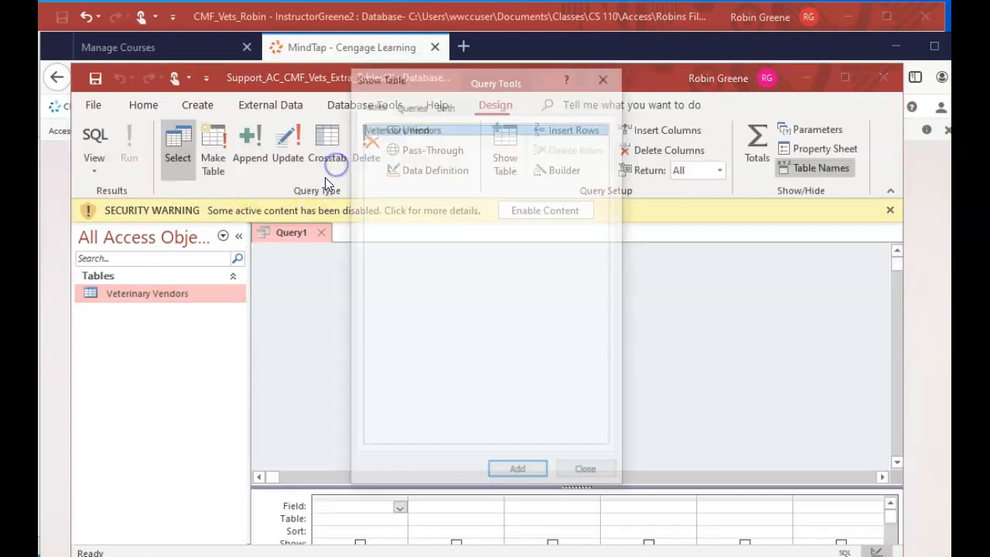
click(606, 76)
drag(590, 75, 0, 378)
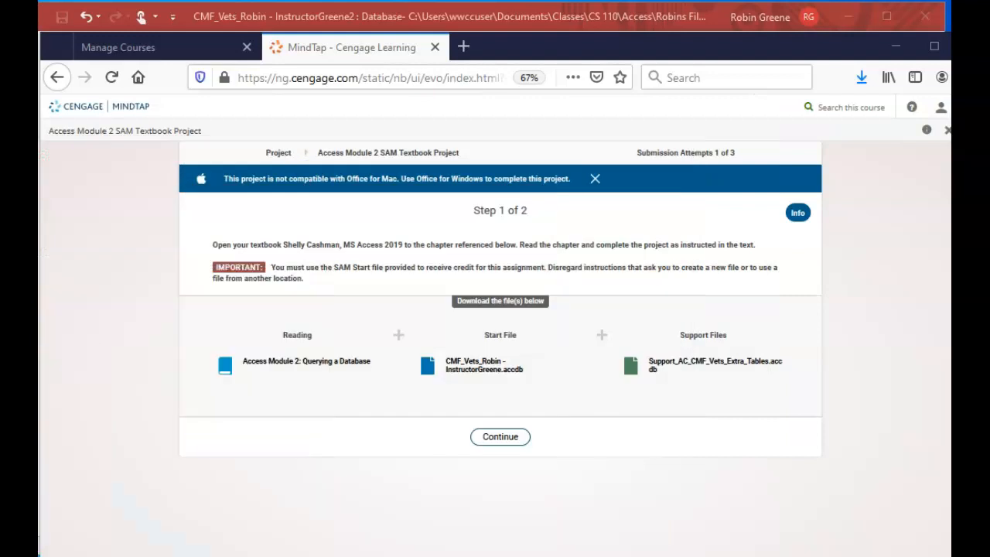
click(422, 19)
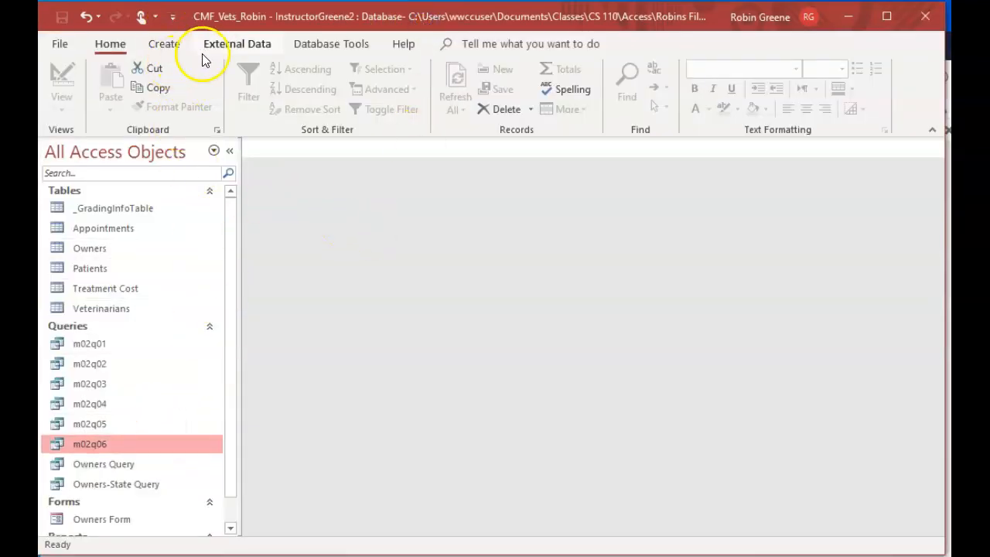
Start an import from another Access database, using Support_AC_CMF_Vets_Extra_Tables(1).accdb from the Downloads folder as the source
click(237, 44)
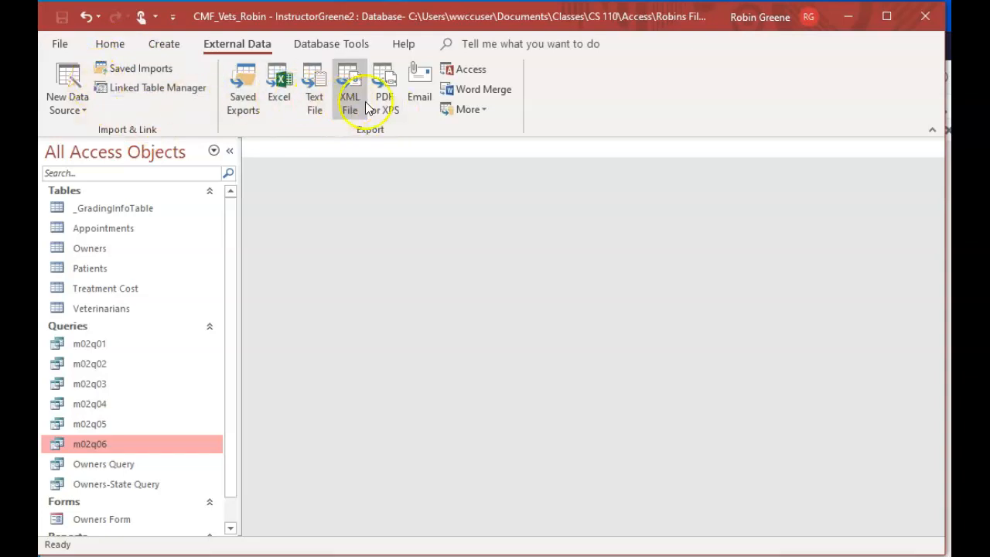
click(84, 105)
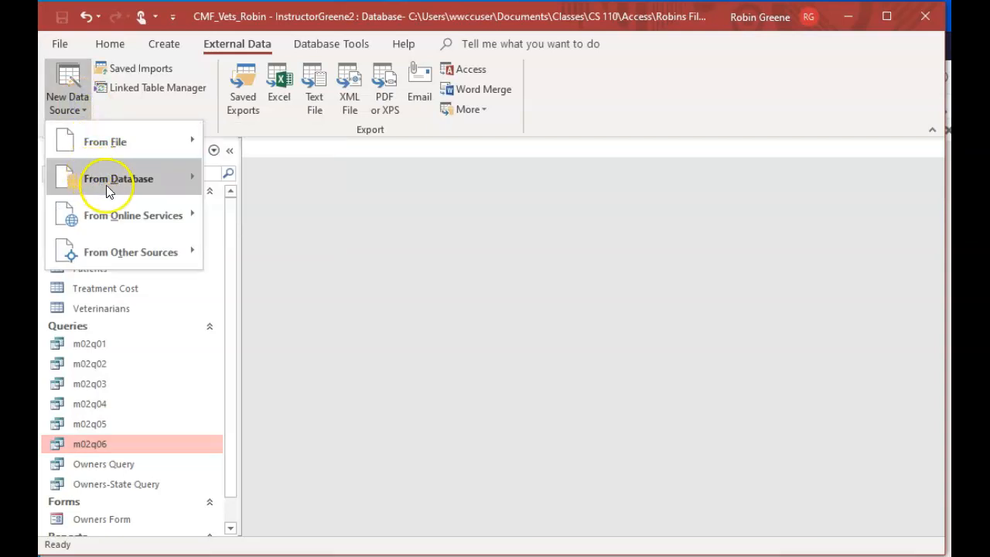
mouse_move(124, 179)
click(276, 181)
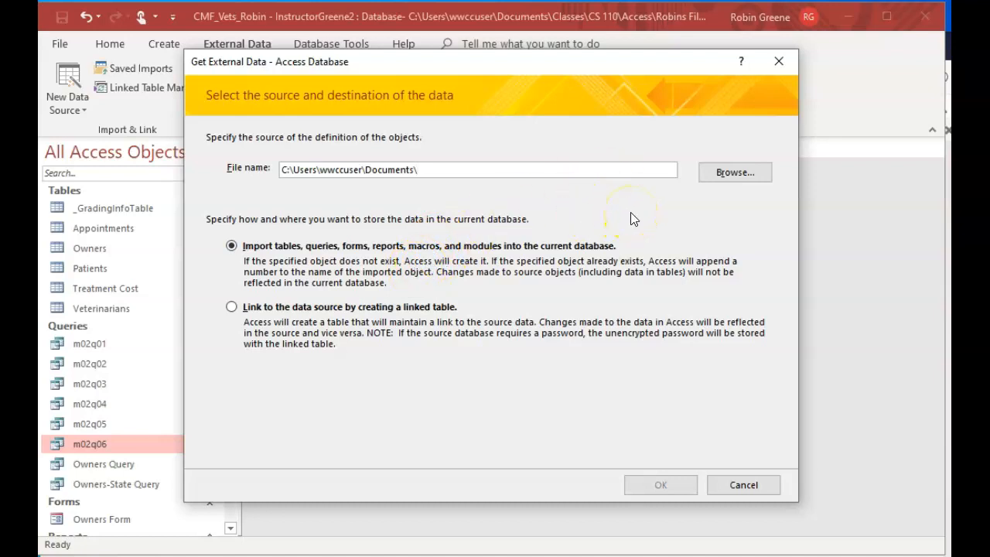
click(730, 173)
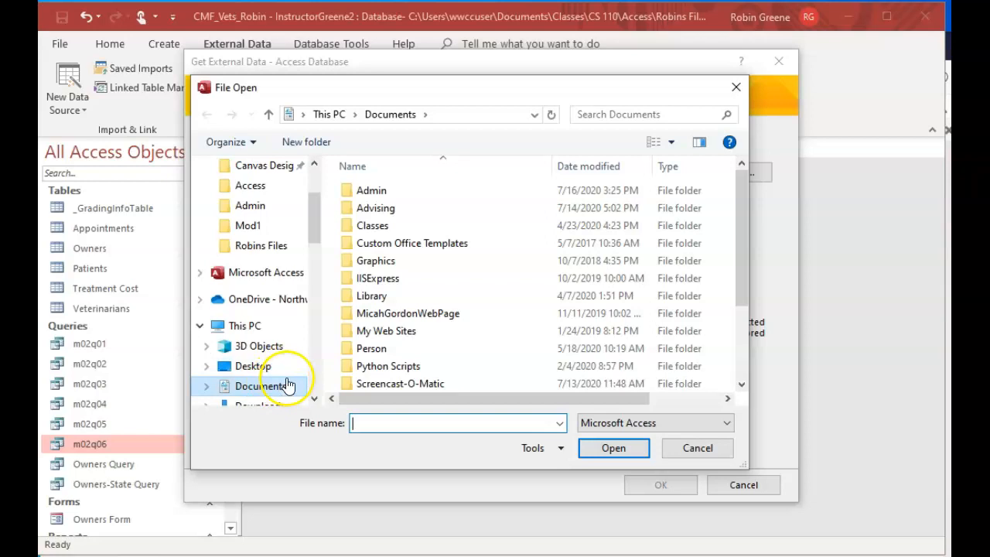
click(287, 385)
click(267, 385)
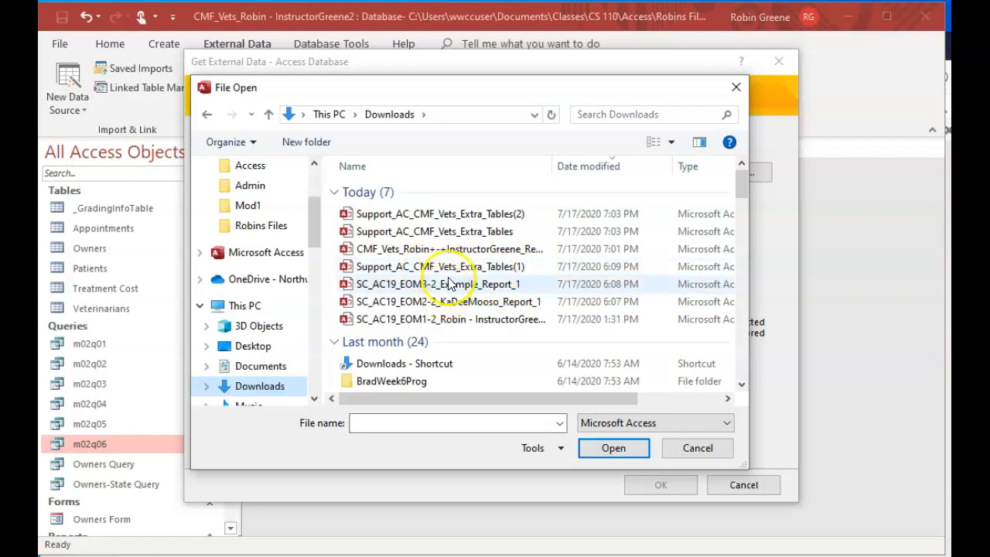
double_click(461, 270)
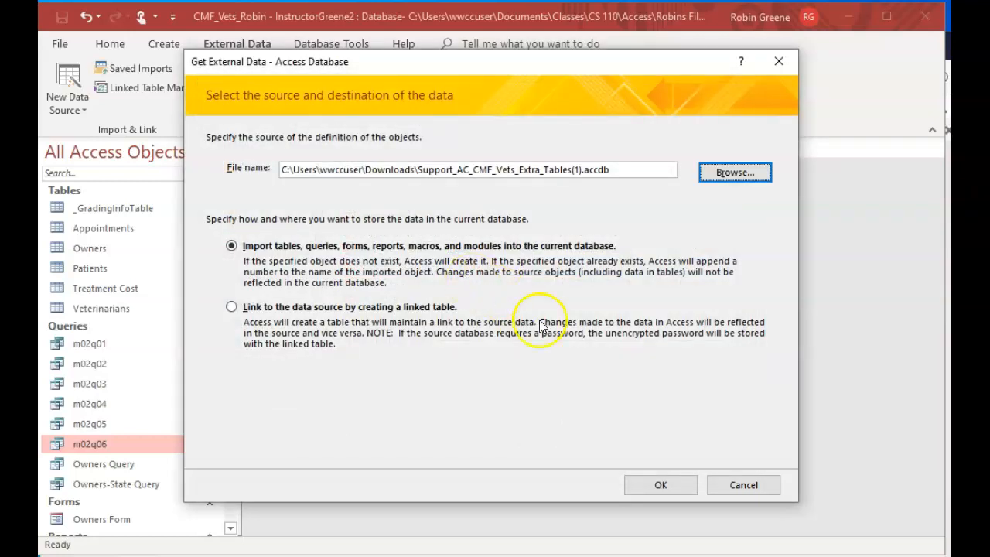
click(661, 487)
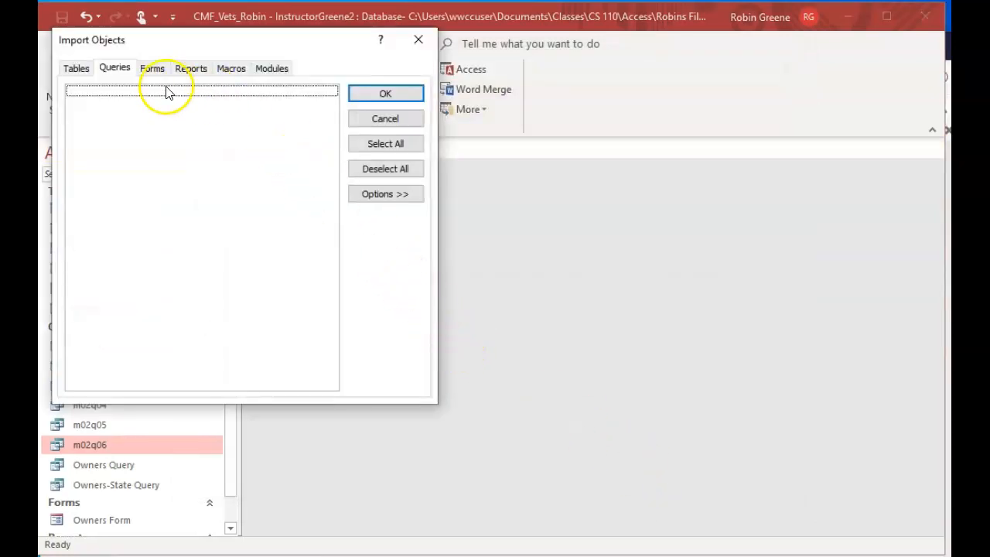
Import the Veterinary Vendors table into the current database without saving the import steps
click(76, 70)
click(126, 94)
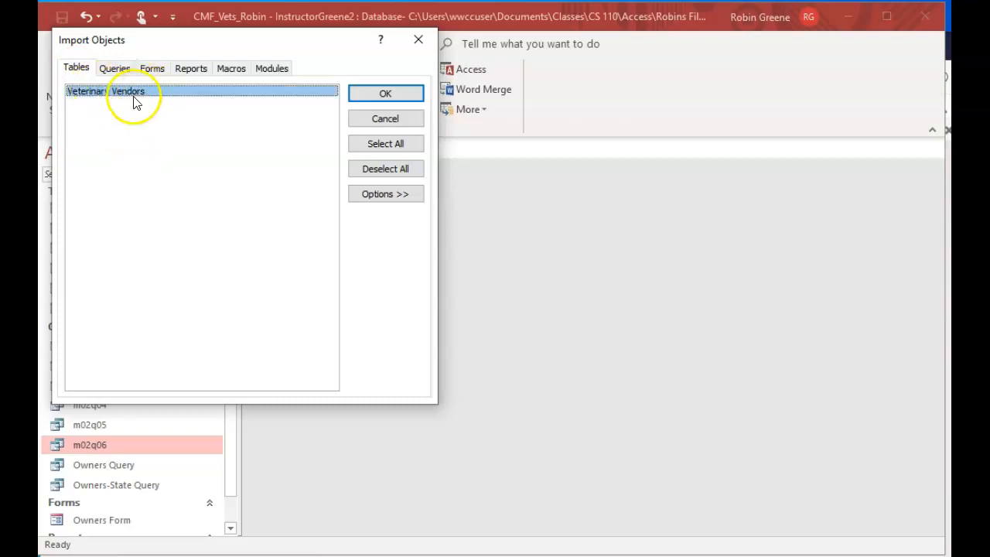
click(116, 68)
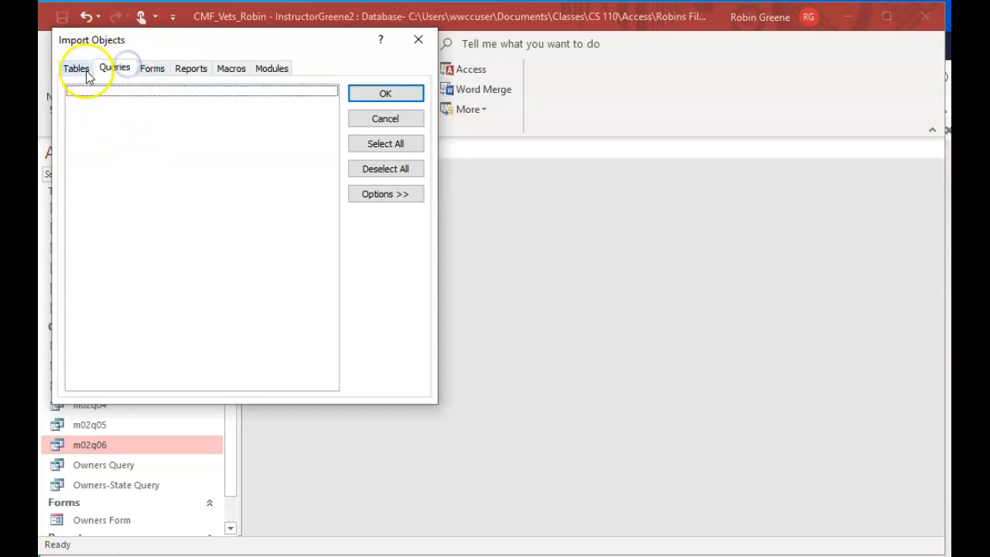
click(77, 69)
click(142, 92)
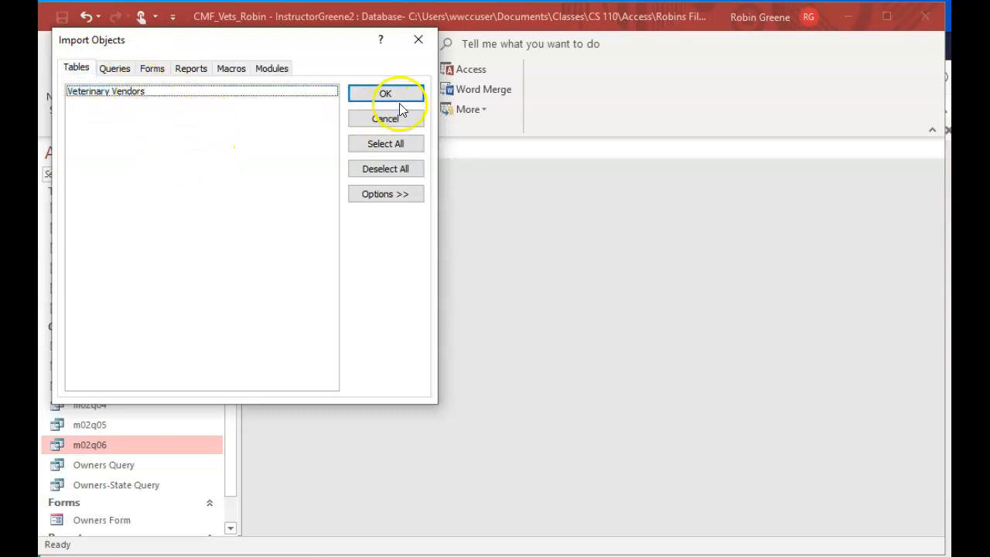
click(190, 92)
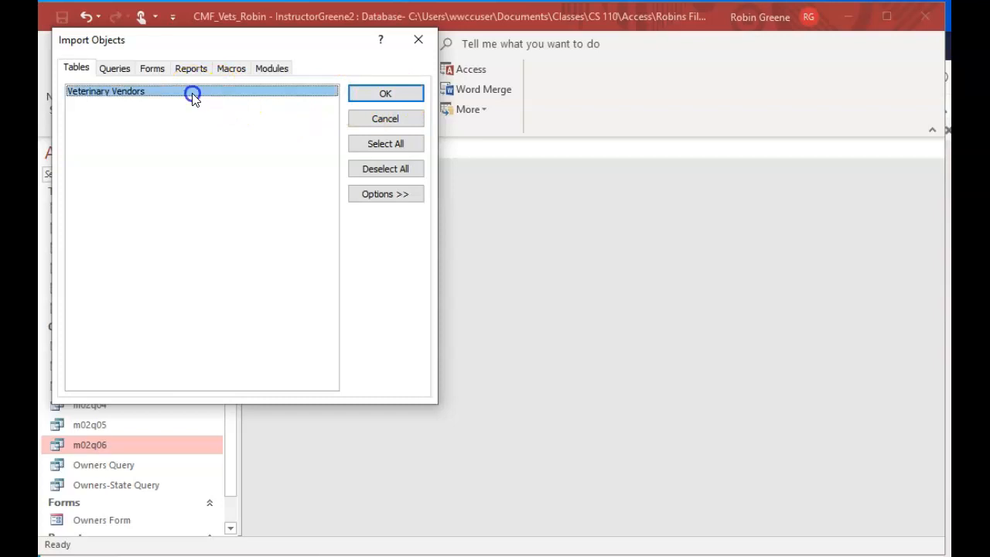
click(385, 94)
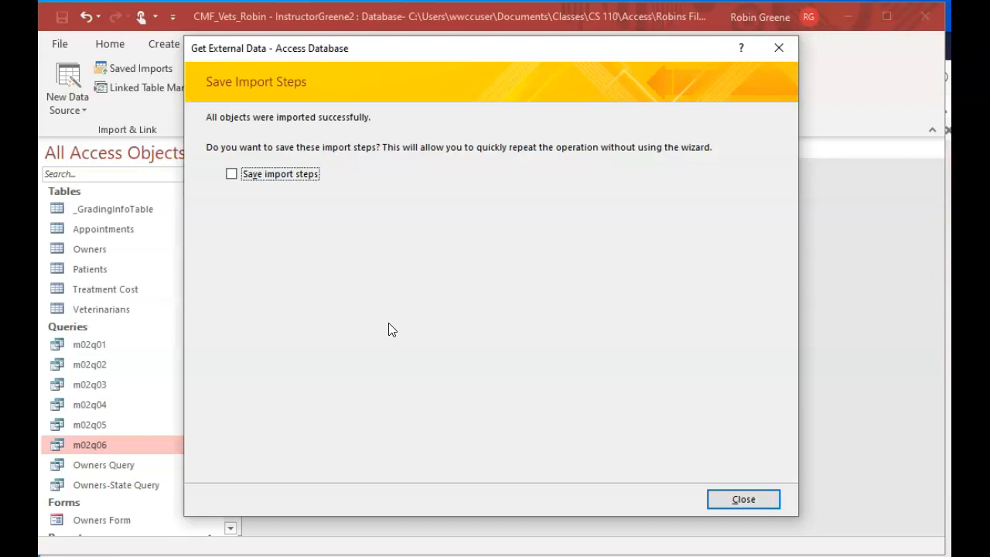
click(740, 499)
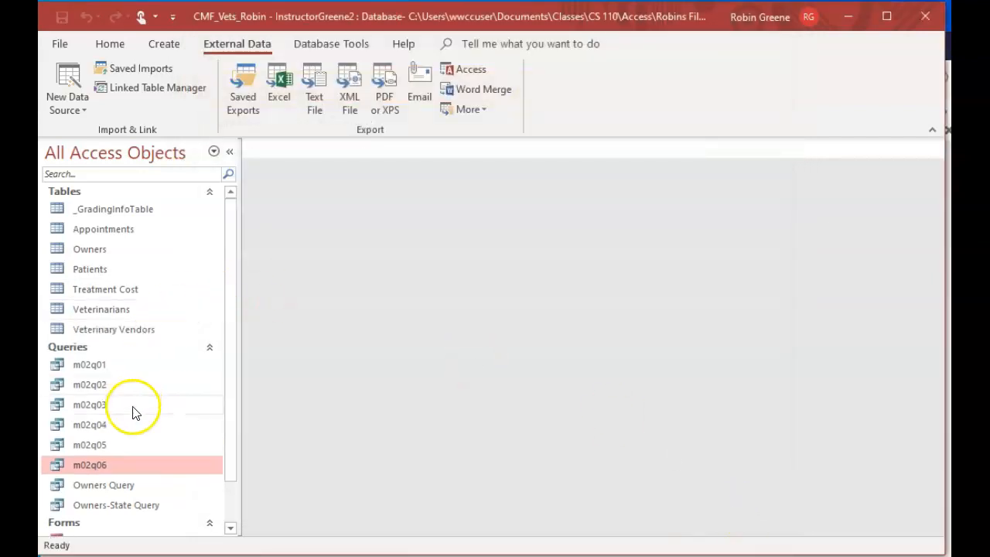
Open the imported Veterinary Vendors table, review its records, and close it
click(118, 329)
double_click(118, 329)
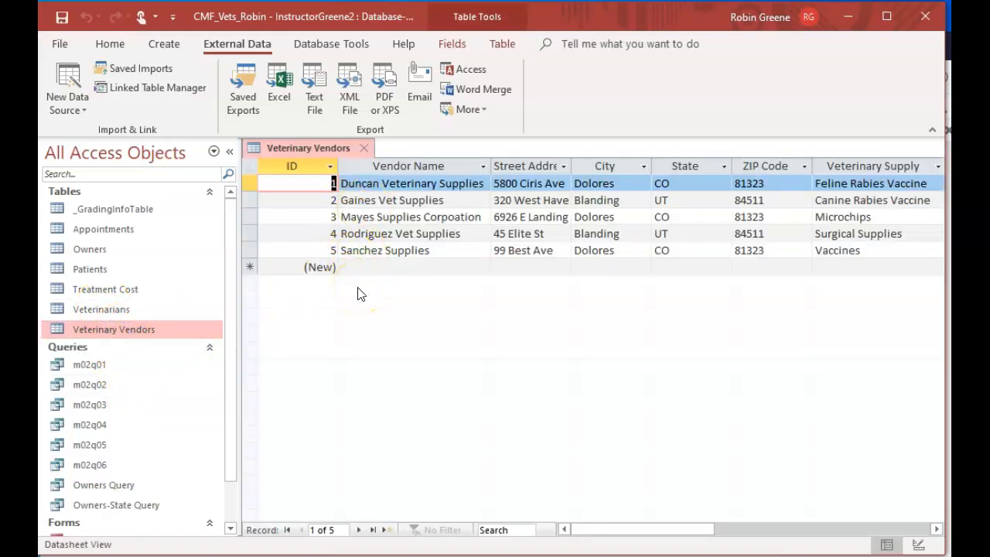
drag(624, 532, 607, 517)
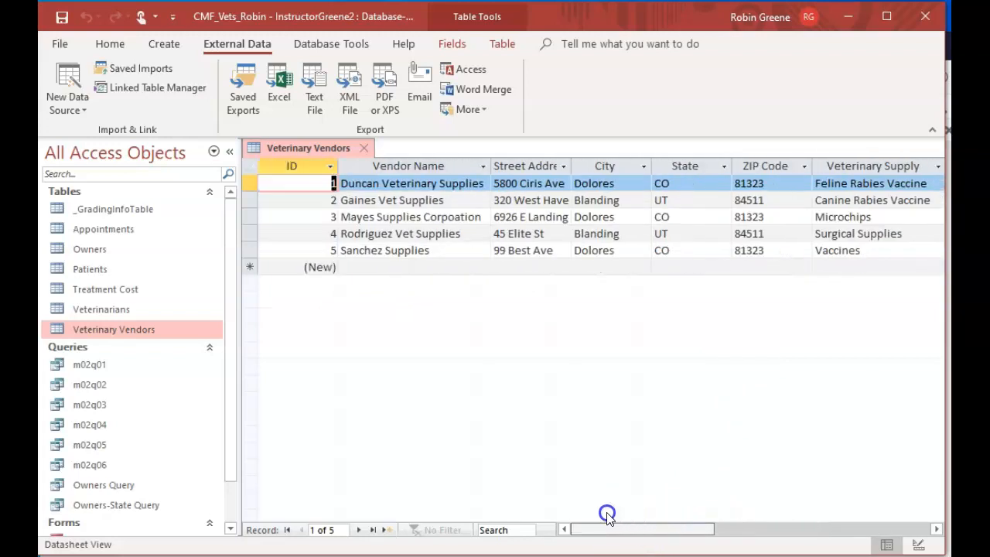
click(368, 149)
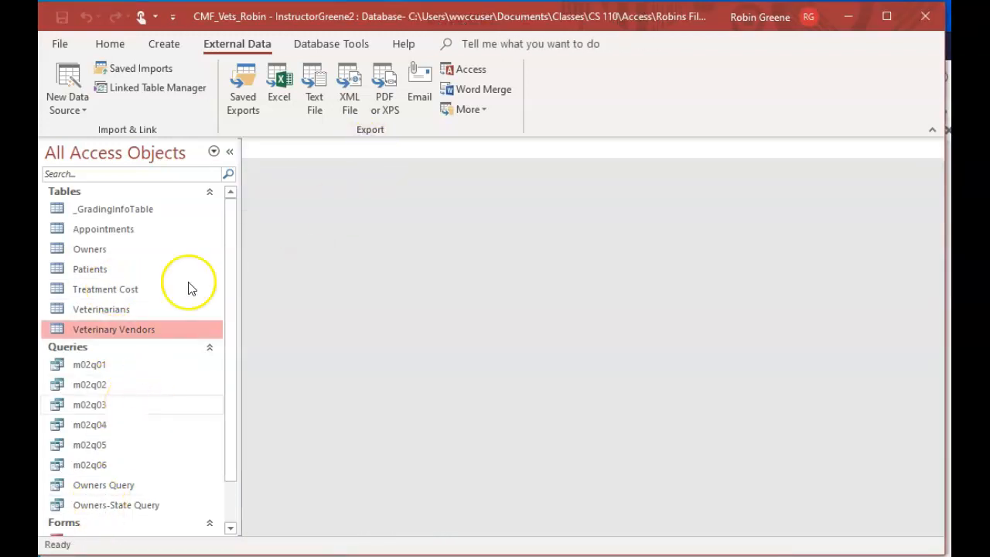
Create a new query in design view from the Treatment Cost table with the Treatment and Cost fields
click(163, 44)
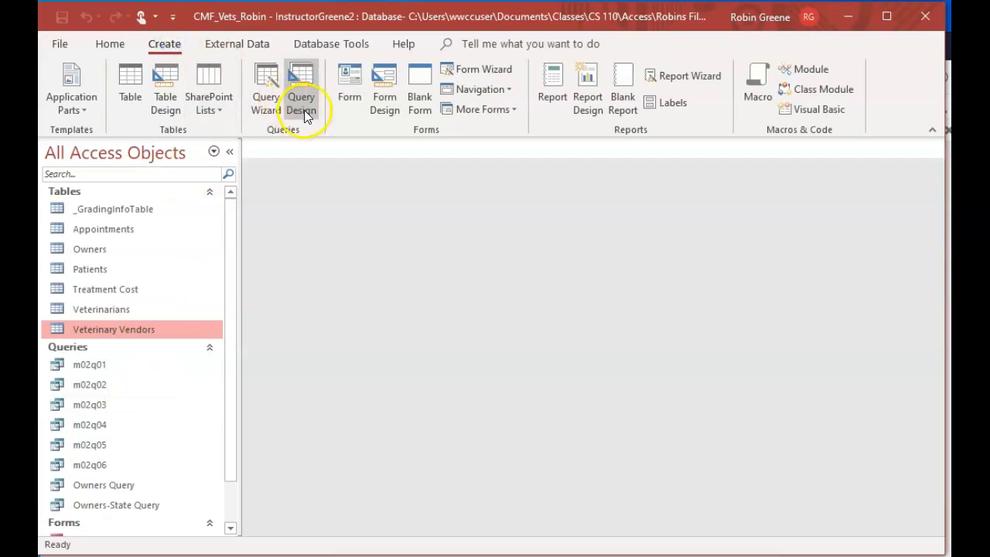
click(302, 108)
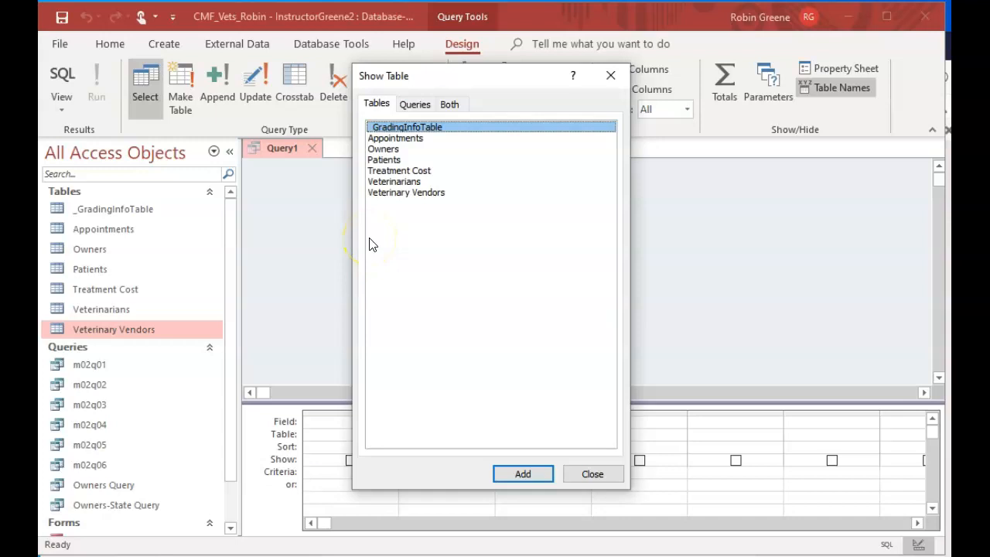
double_click(410, 170)
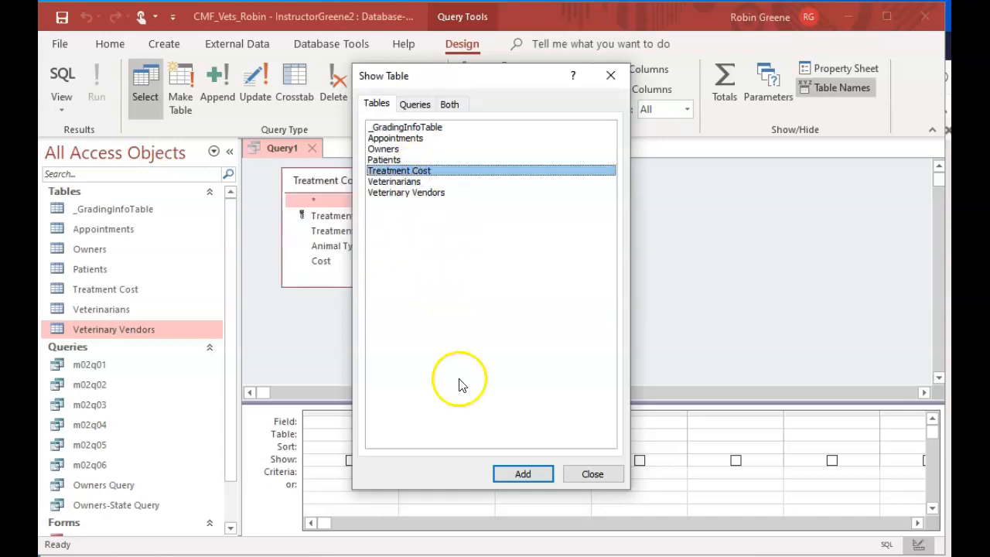
click(592, 473)
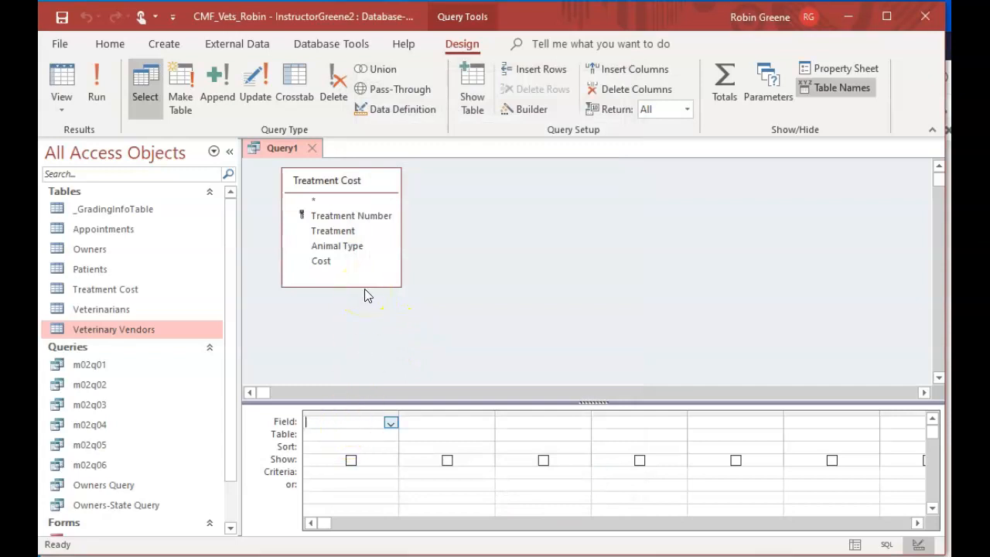
double_click(352, 230)
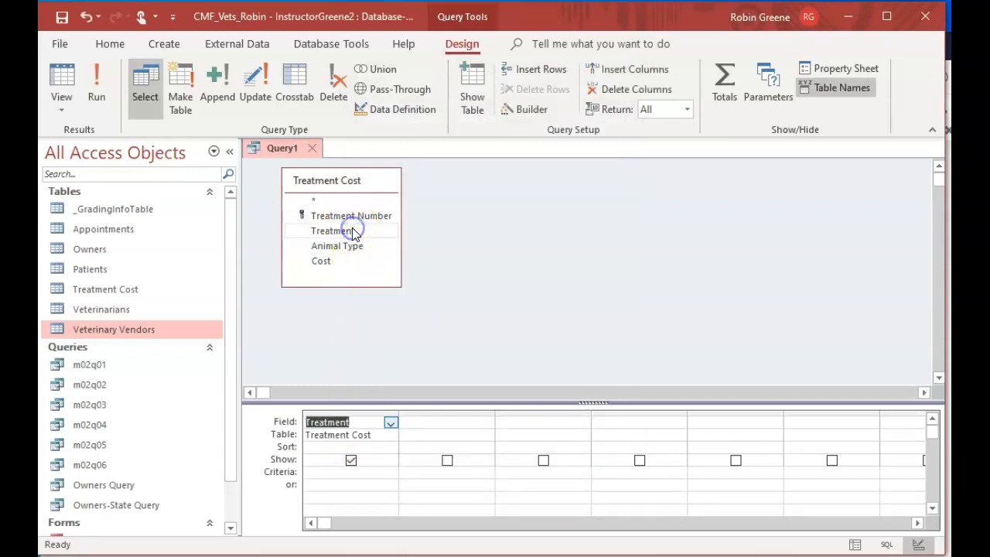
double_click(335, 262)
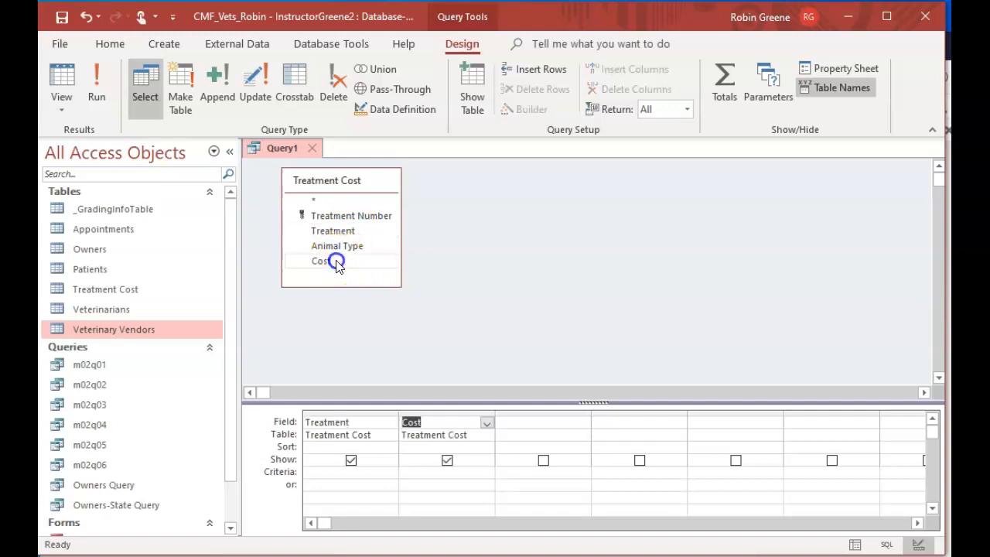
Sort the query by Cost in ascending order and run it
click(379, 446)
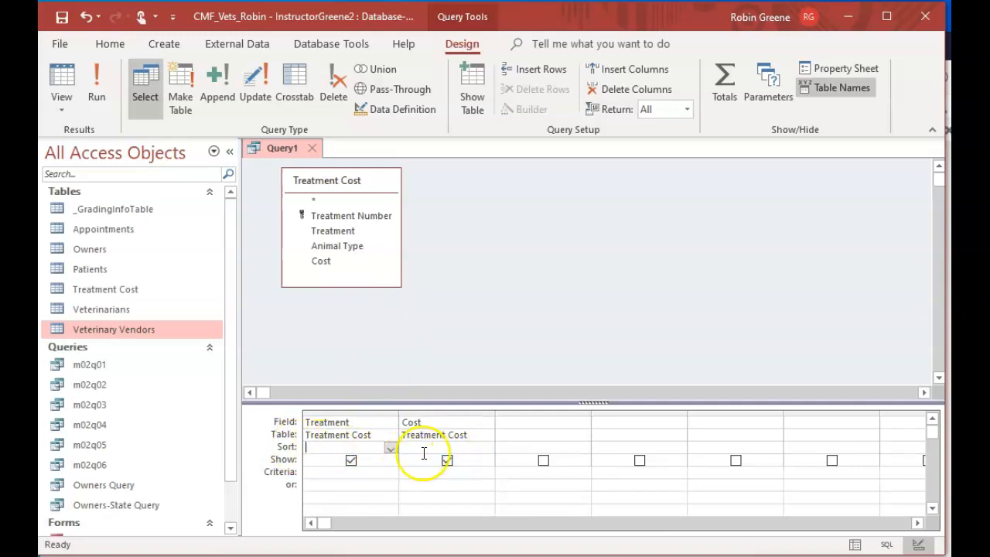
click(448, 449)
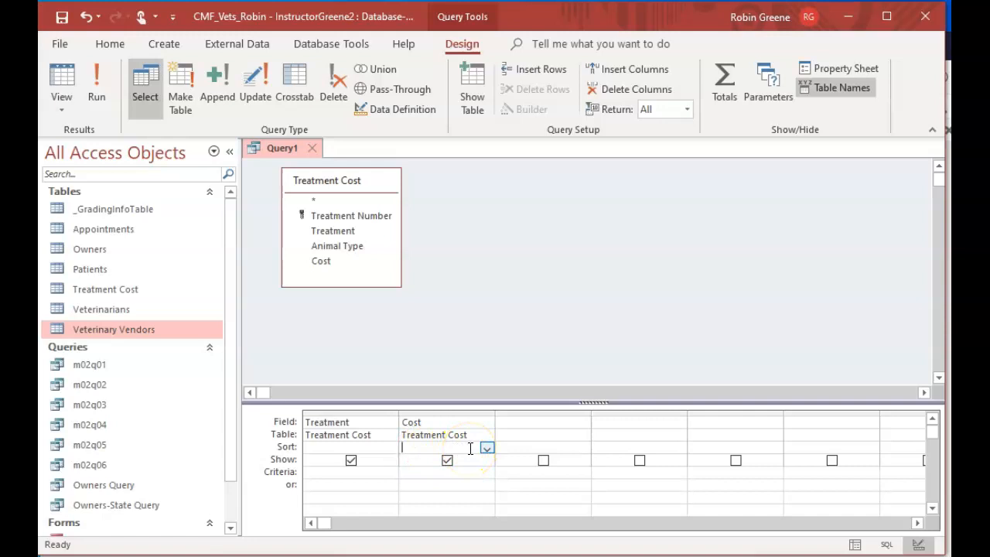
click(486, 448)
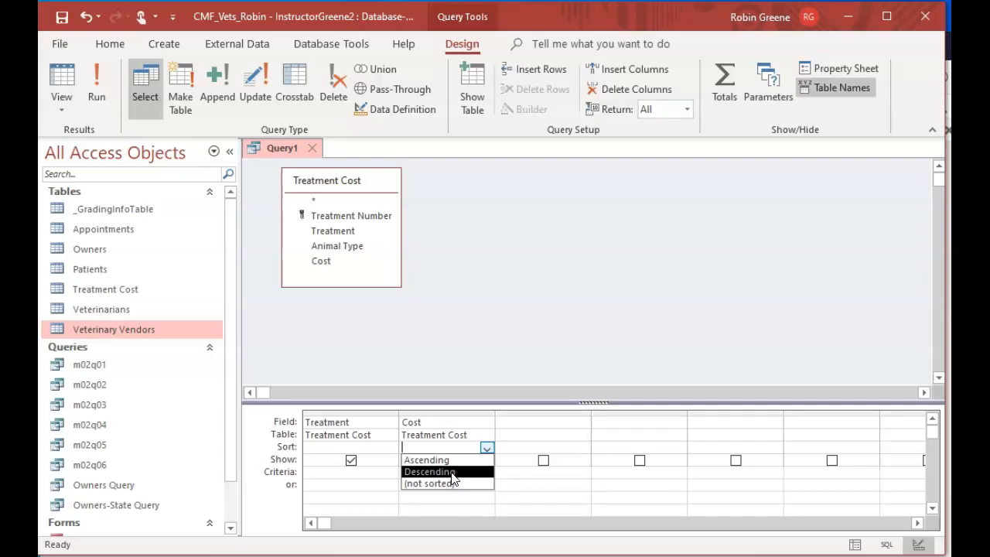
click(448, 460)
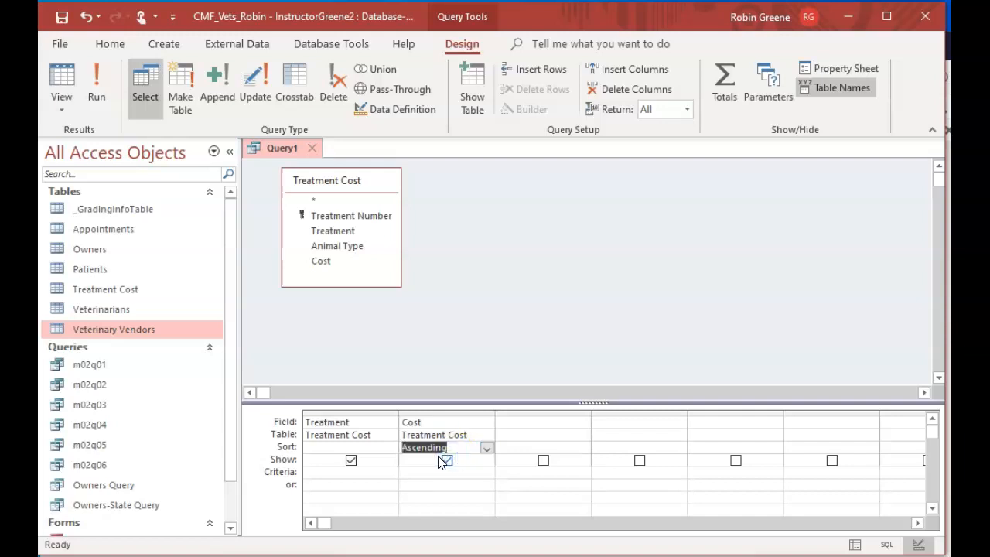
click(96, 86)
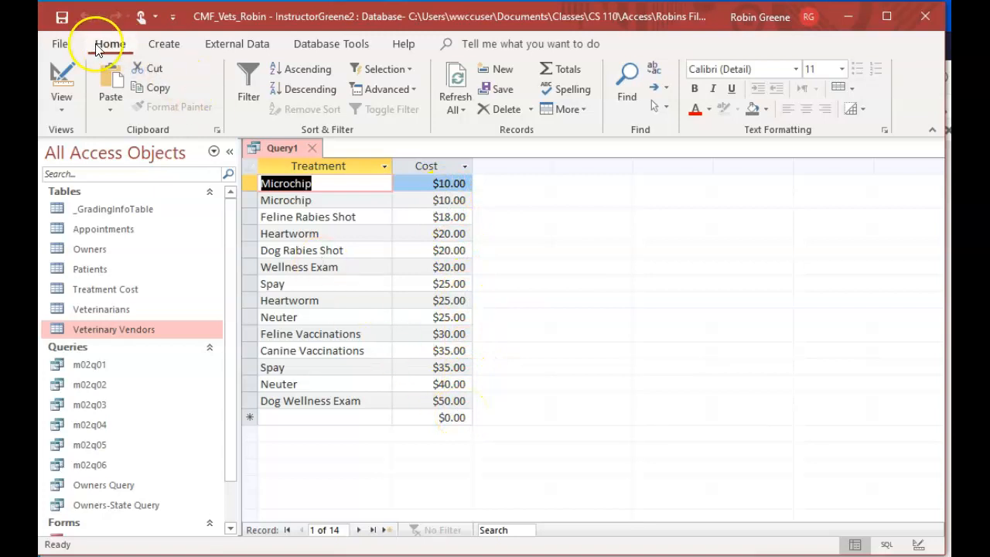
Close the new Treatment Cost query, saving it as m02q07
click(311, 148)
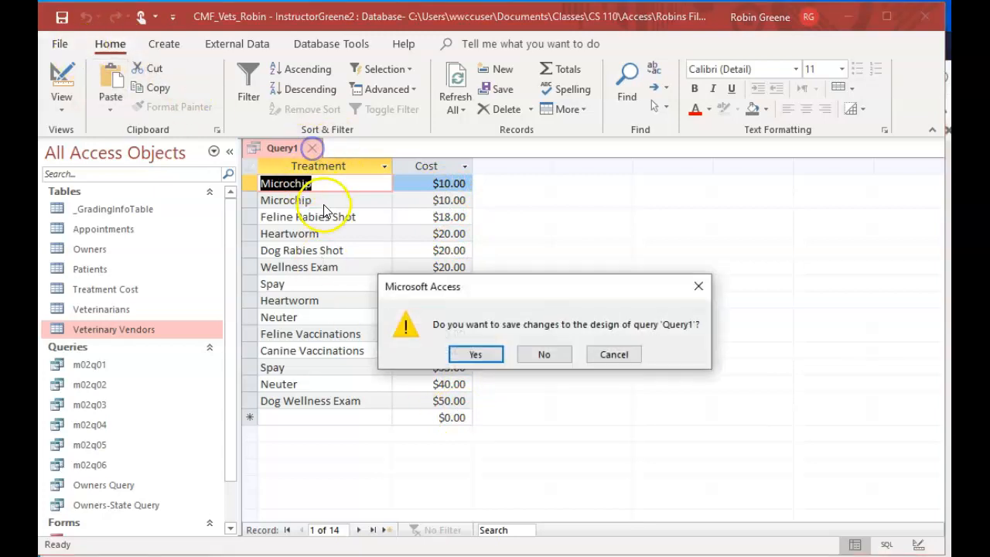
click(476, 354)
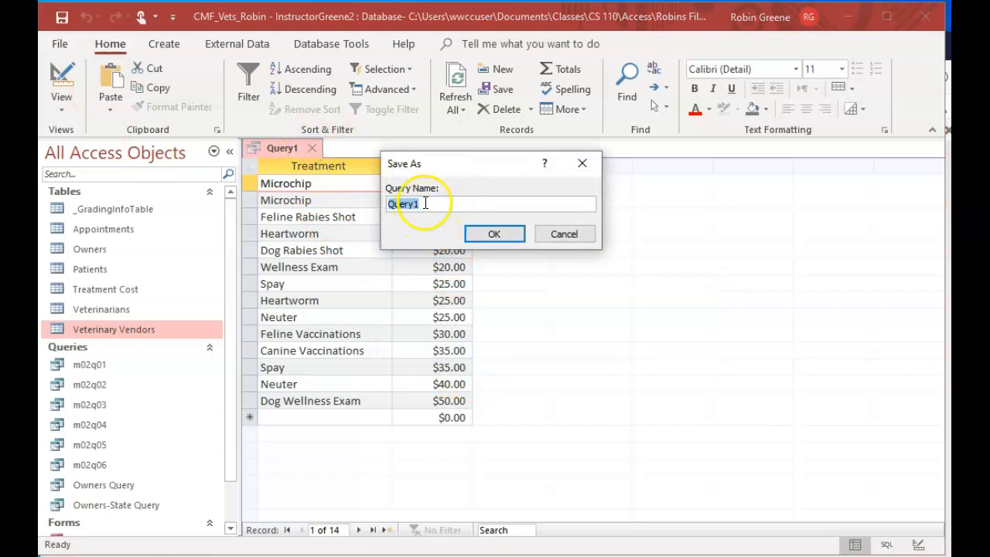
text(m02)
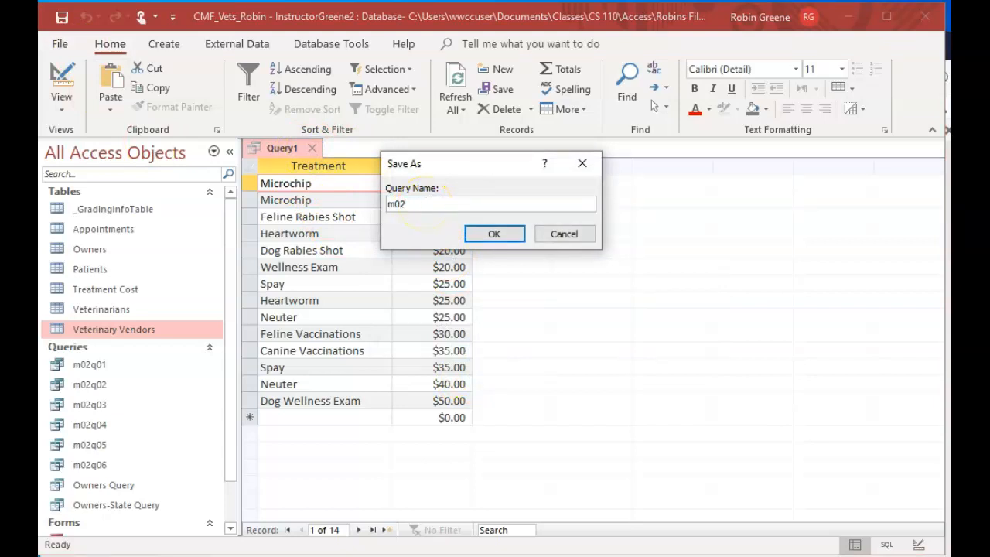
text(q07)
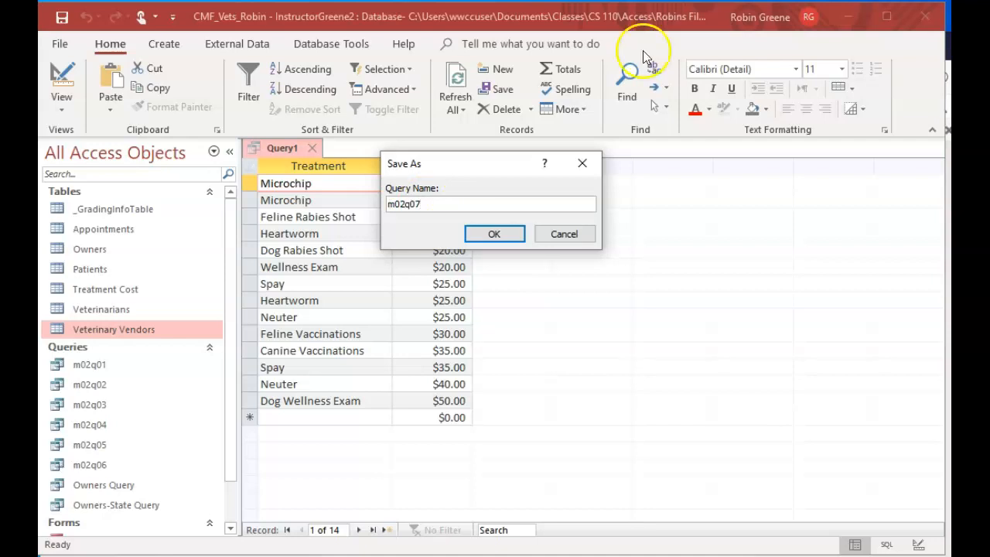
click(508, 227)
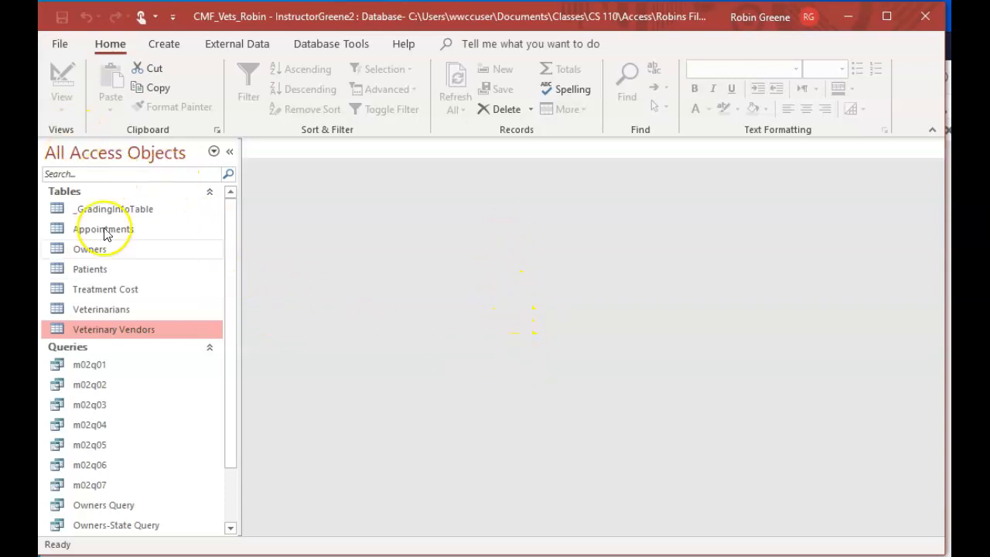
Open the m02q06 query and review its appointment records
click(141, 482)
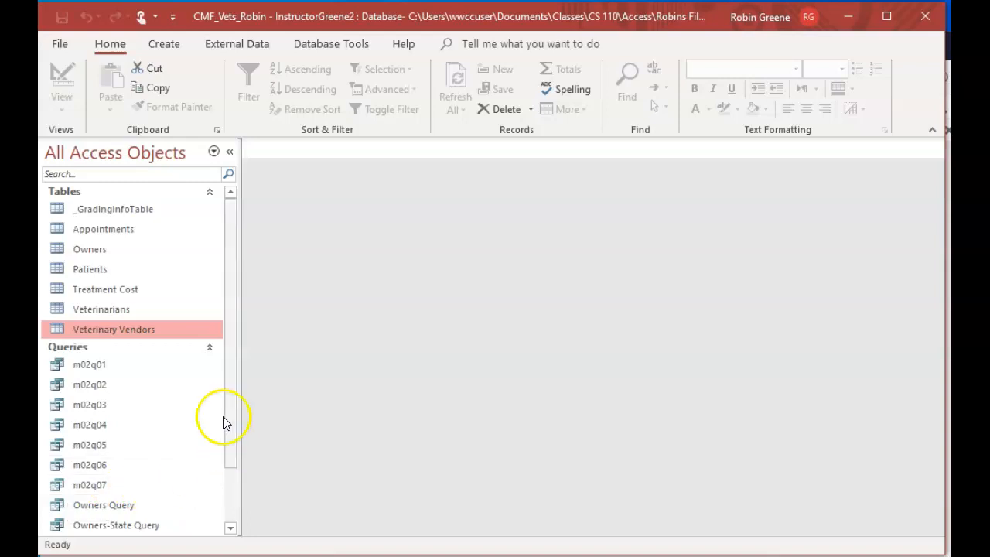
click(132, 465)
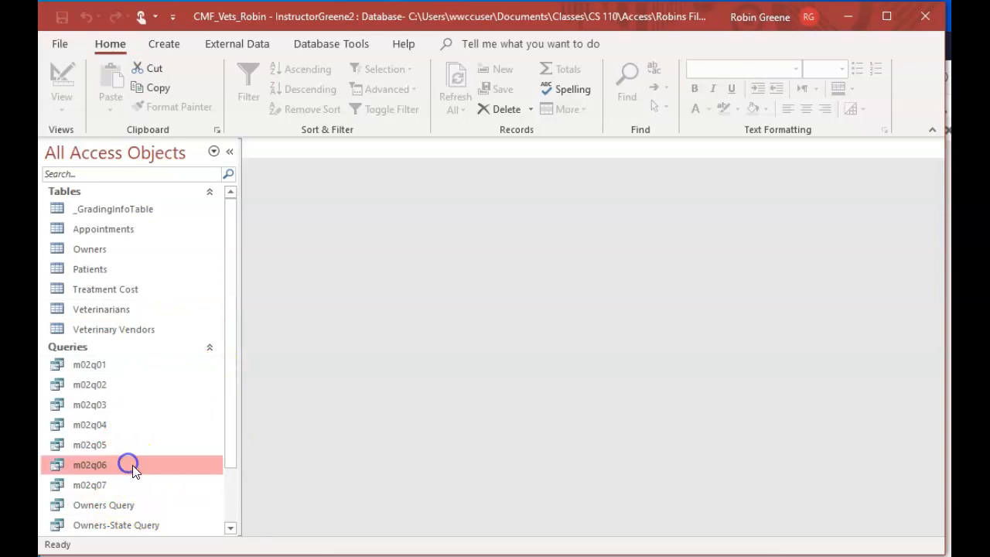
double_click(132, 464)
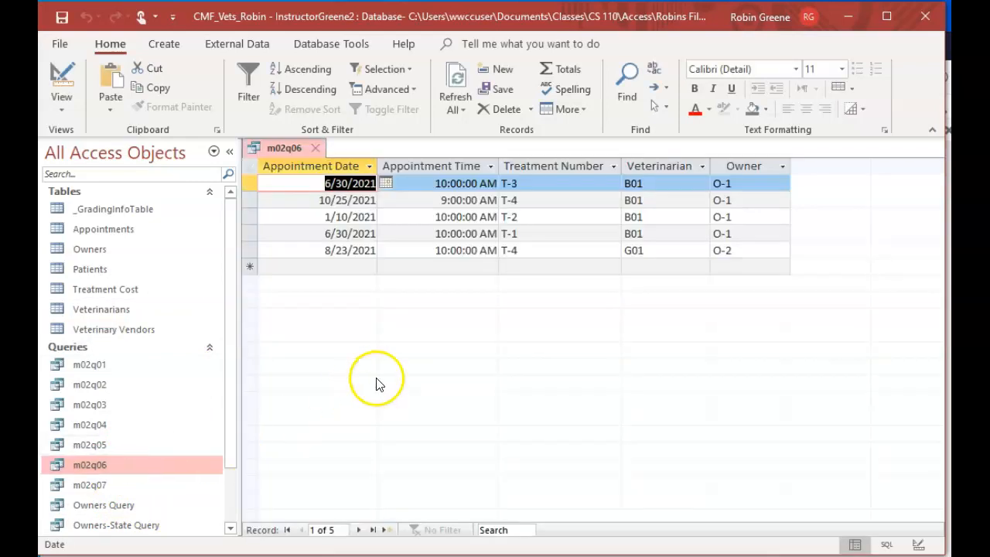
Open the m02q07 query, switch it to design view, and remove the Treatment field from the design grid
double_click(92, 485)
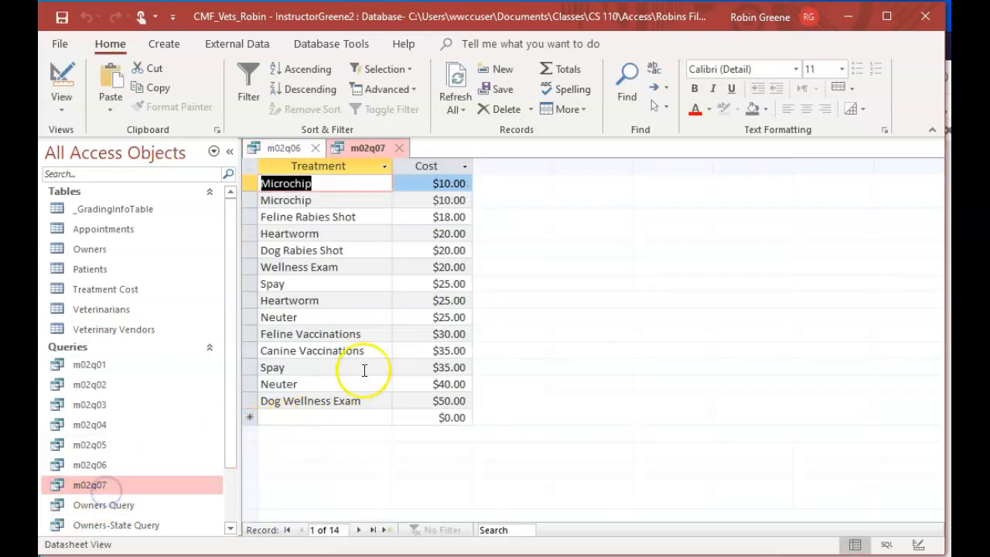
click(61, 83)
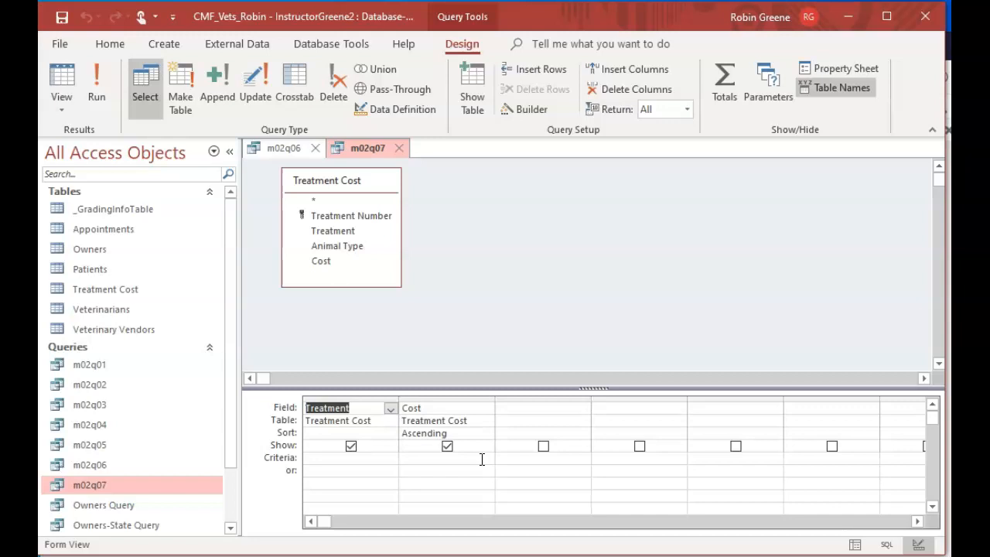
click(375, 399)
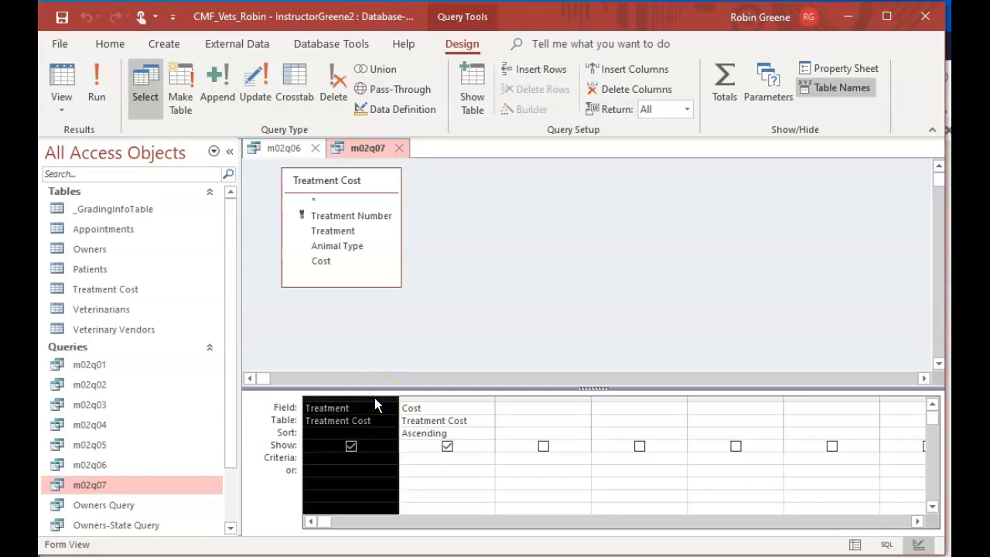
key(Delete)
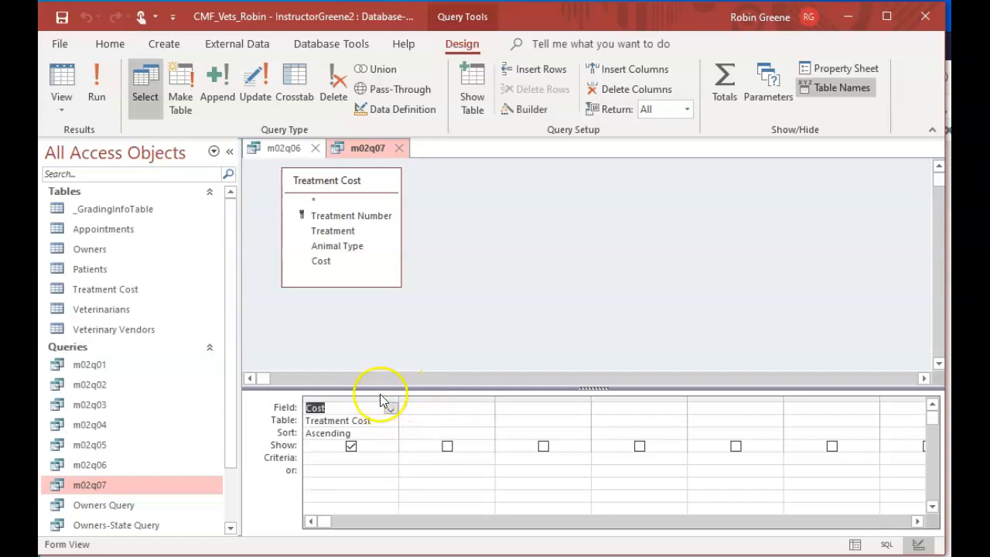
Display the property sheet for m02q07, compare the Cost field's properties with the query's properties, and leave the query properties shown
click(437, 409)
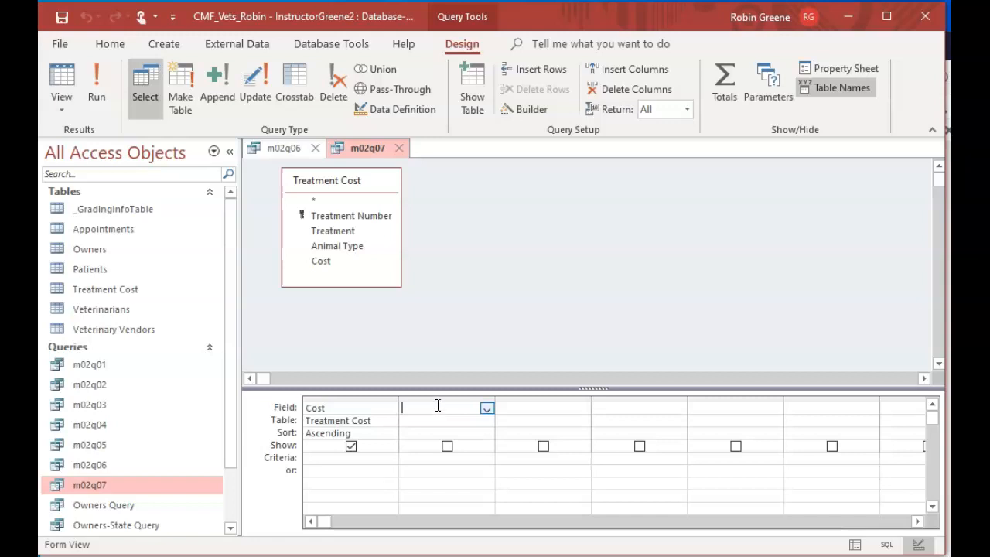
right_click(427, 405)
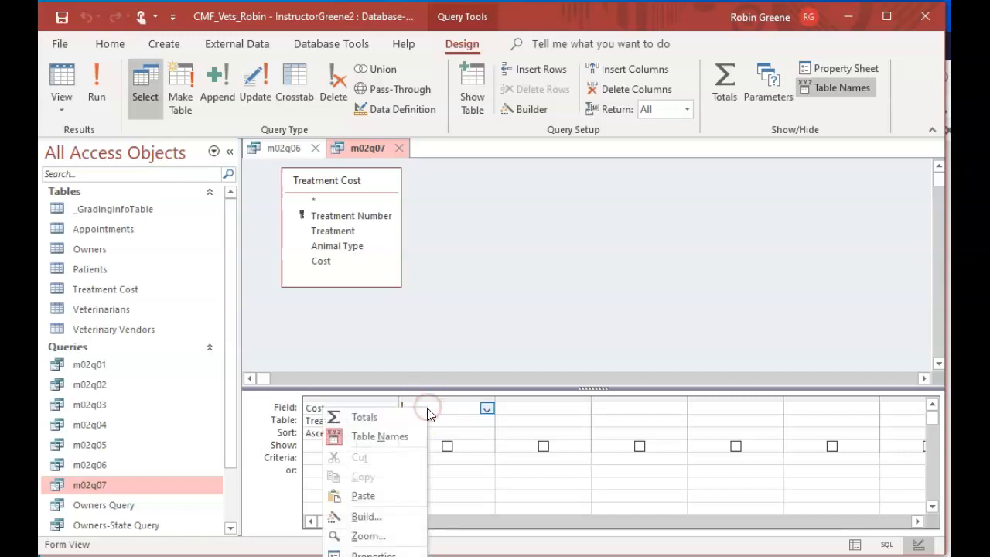
click(407, 552)
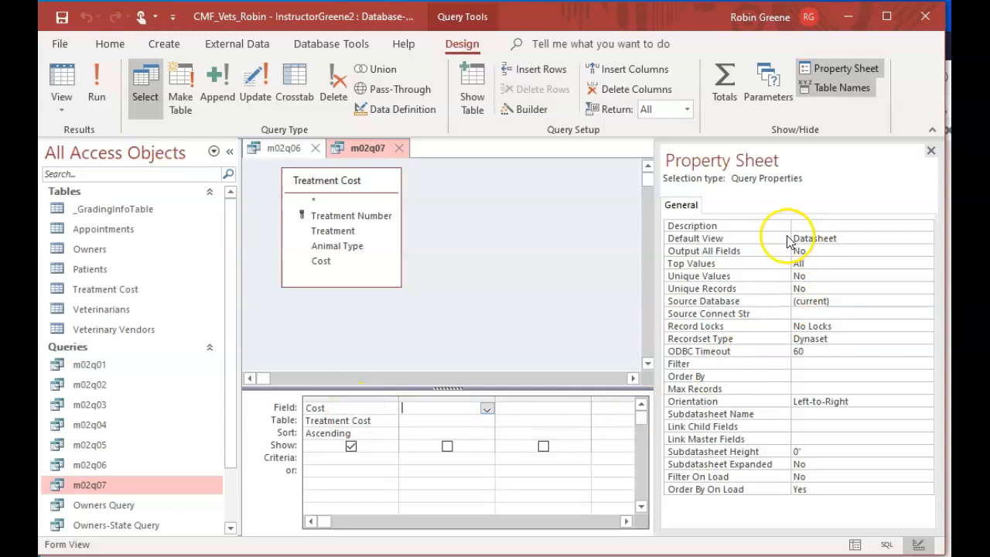
click(345, 407)
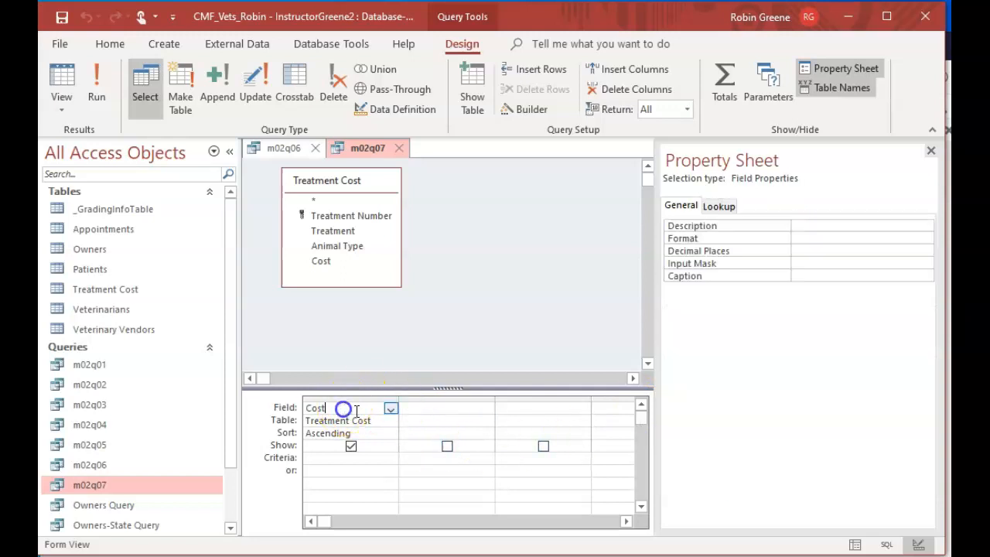
click(442, 407)
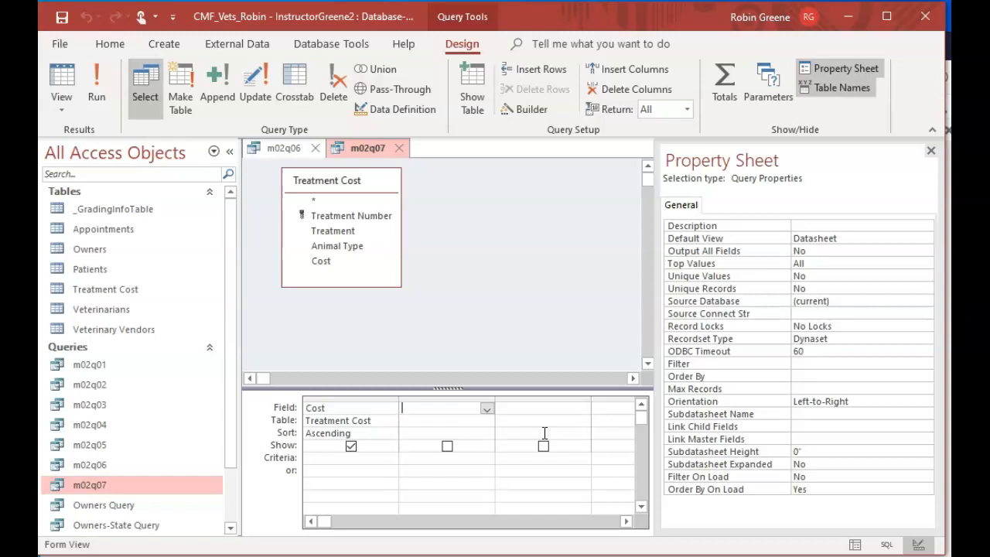
click(515, 268)
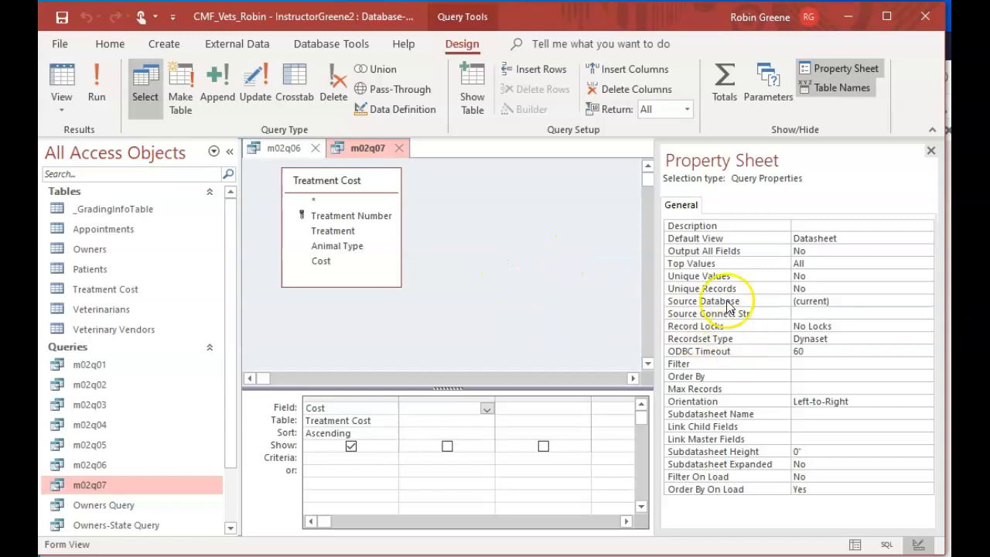
click(378, 411)
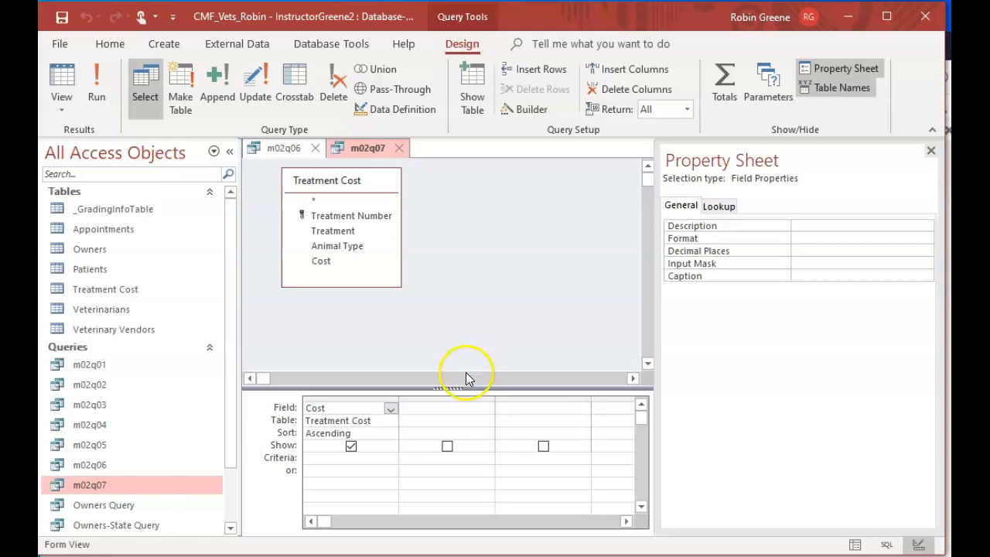
click(431, 413)
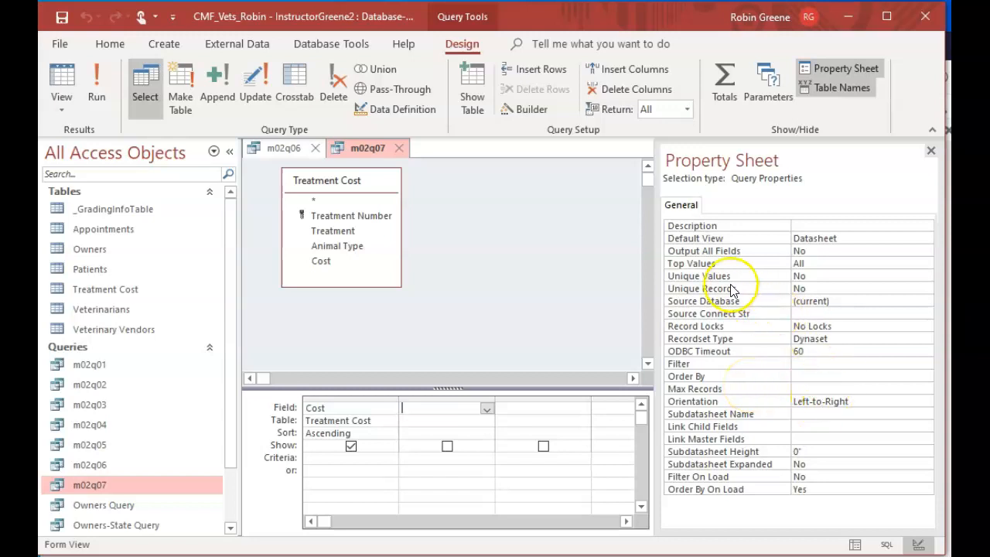
Set the query's Unique Values property to Yes and run m02q07
click(842, 276)
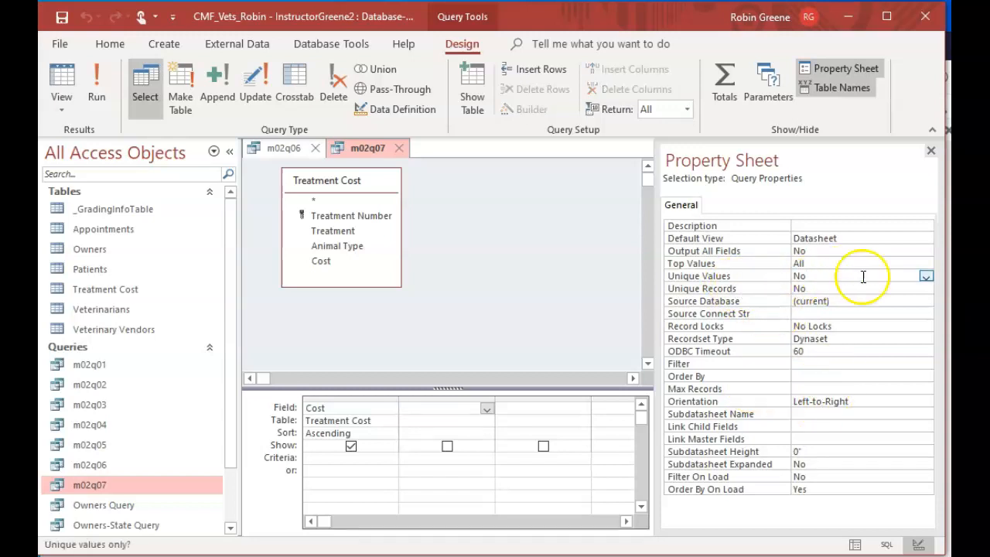
double_click(832, 276)
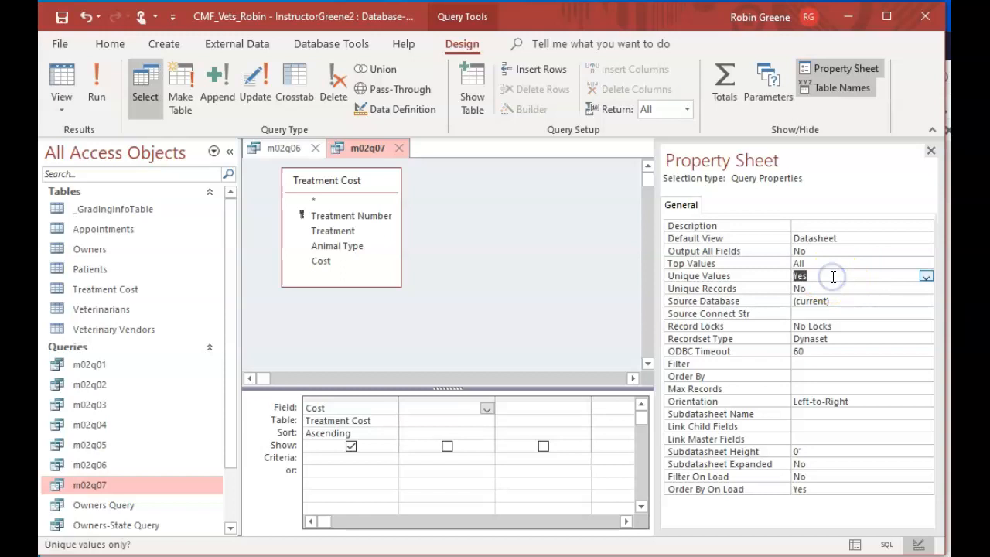
click(925, 276)
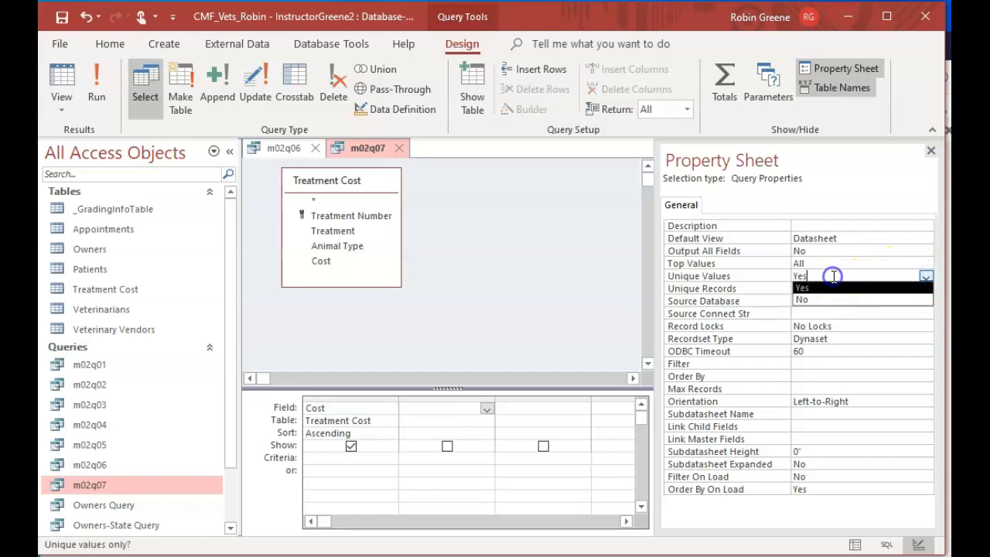
click(97, 78)
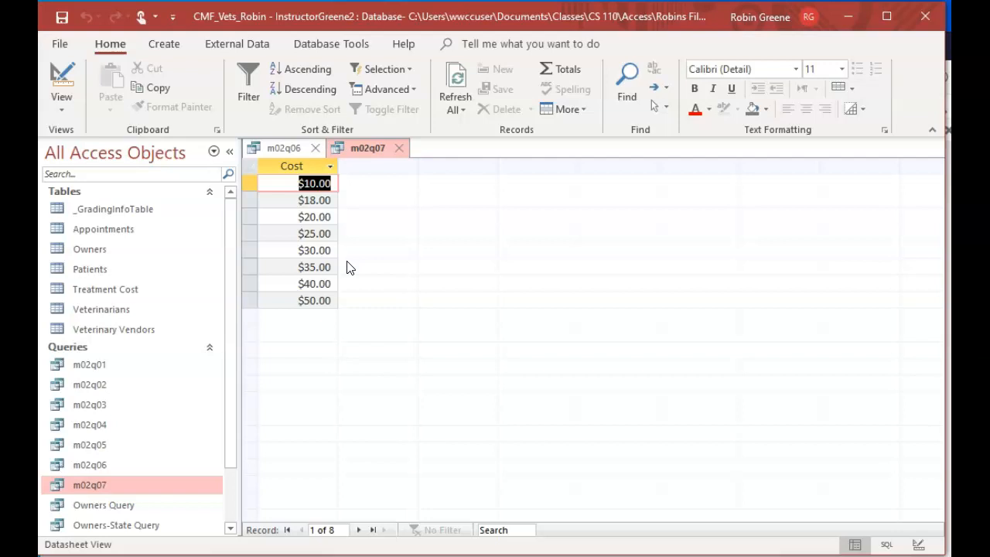
Save the design changes to m02q07, close both open queries, and briefly reopen m02q07 to review its records
click(121, 554)
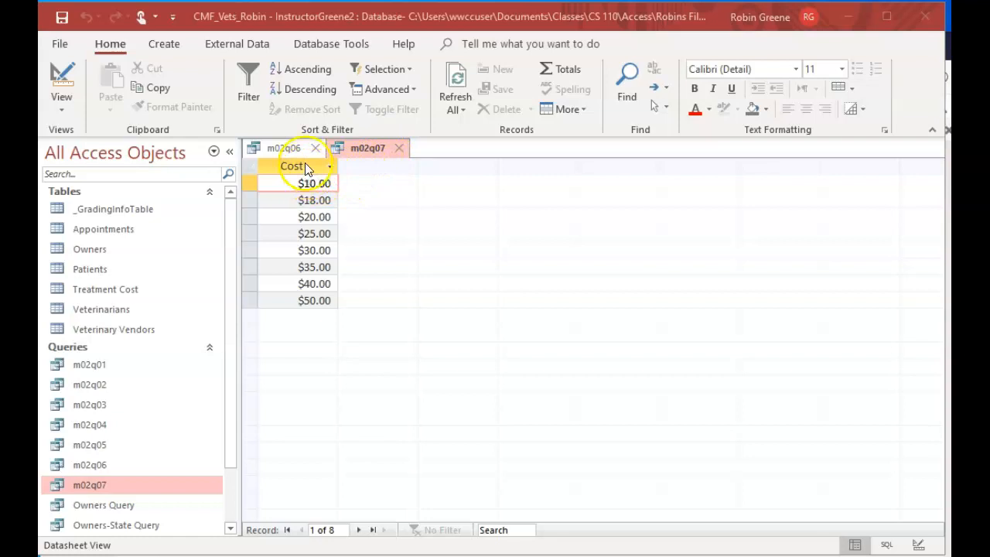
click(401, 150)
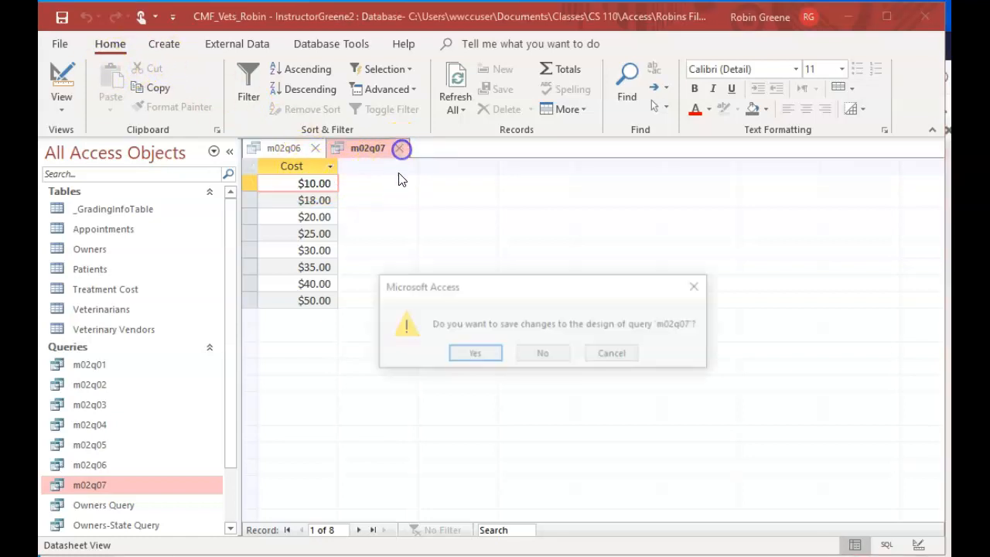
click(474, 354)
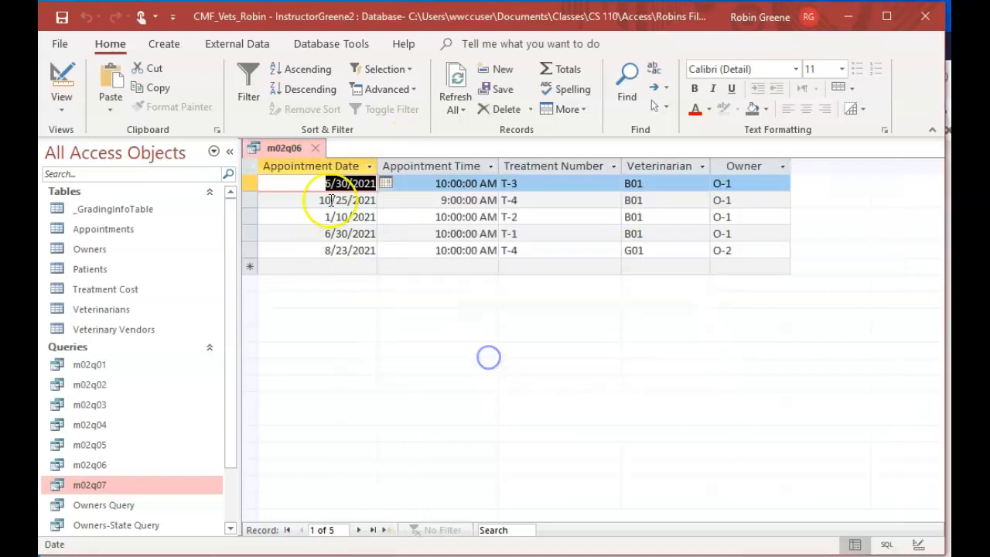
click(319, 148)
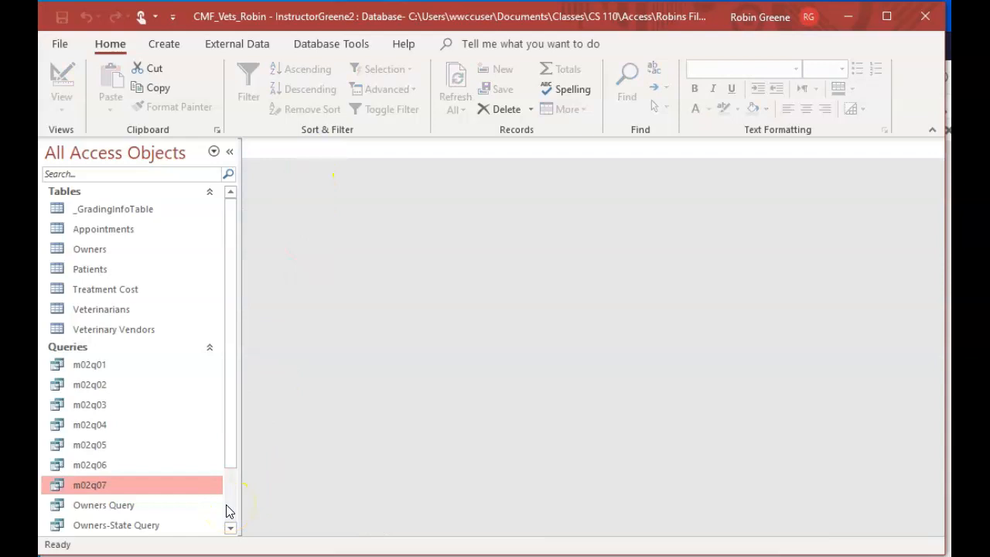
double_click(150, 480)
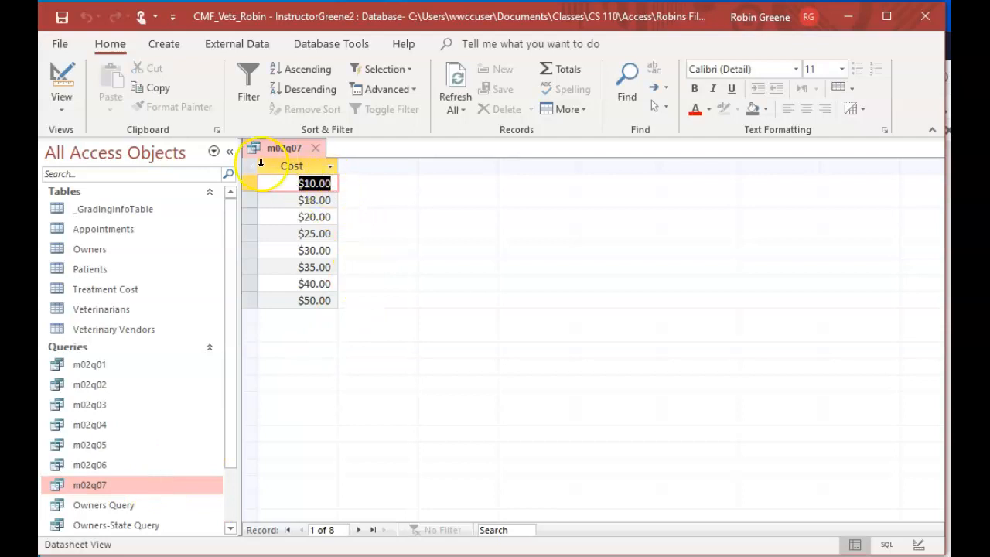
click(315, 147)
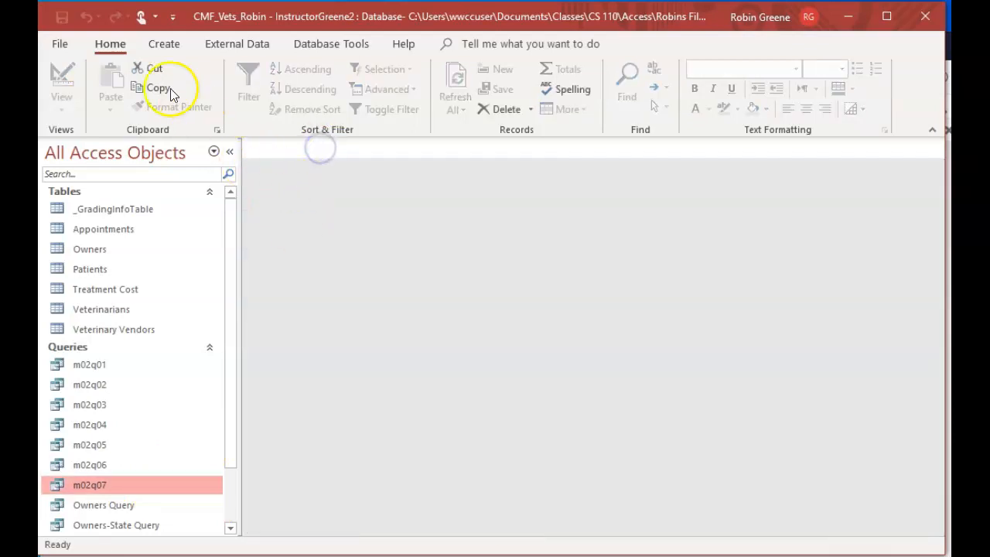
Create a new query in design view based on the Treatment Cost table
click(165, 43)
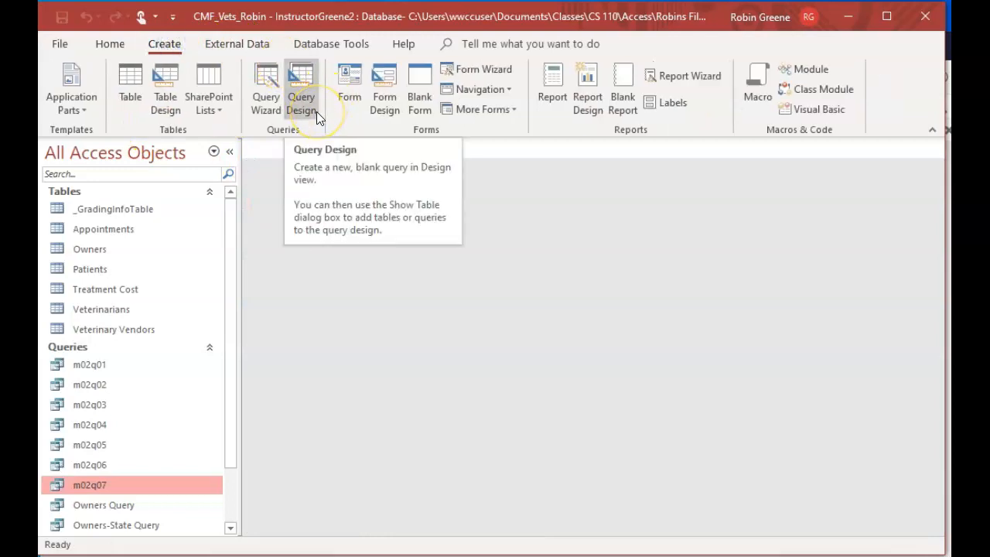
click(305, 110)
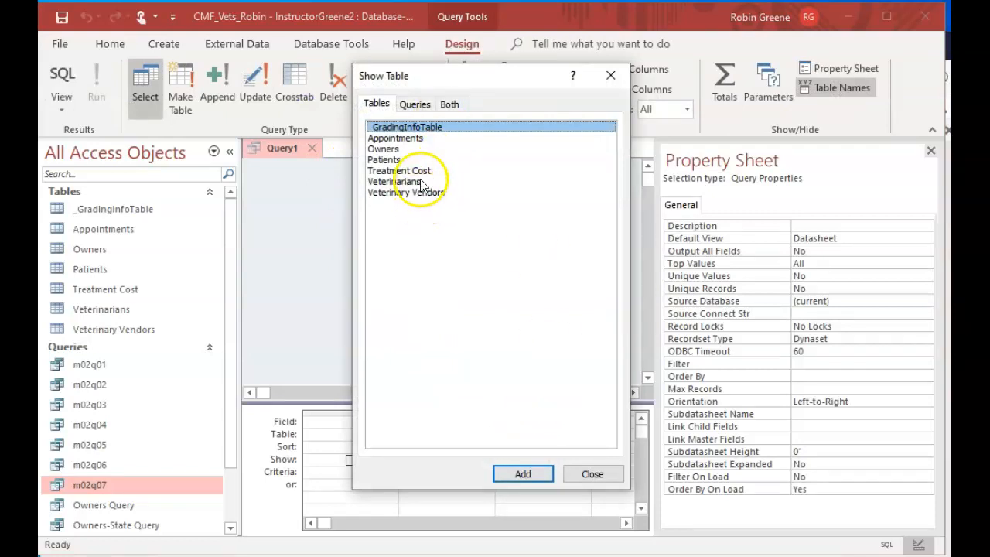
double_click(421, 171)
click(588, 479)
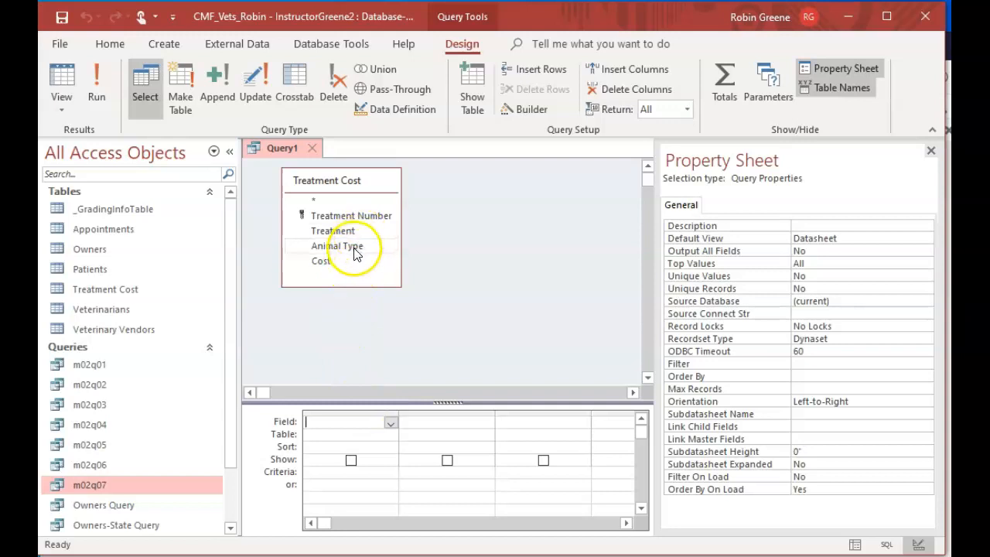
Add the Treatment Number, Treatment, Animal Type and Cost fields to the query's design grid, keeping all of them shown
double_click(371, 216)
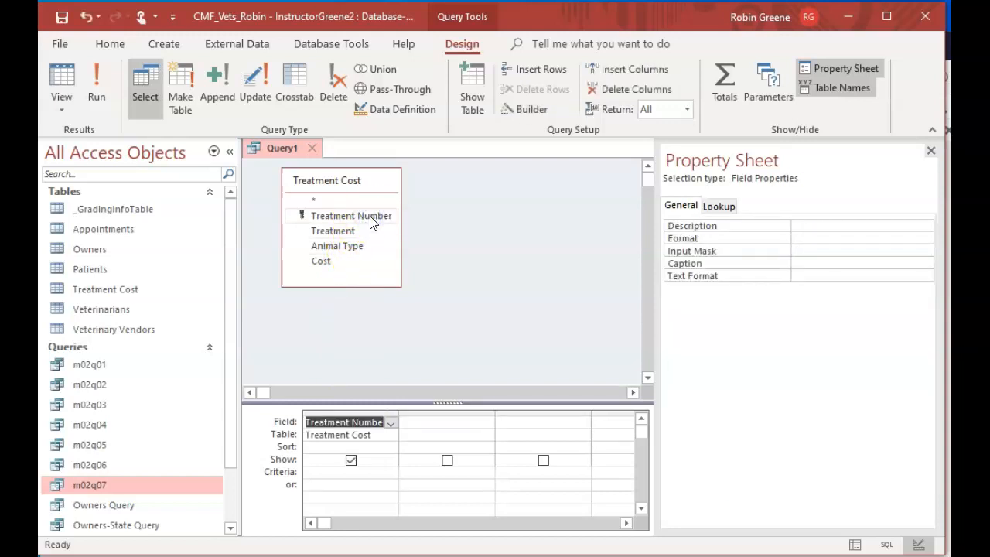
double_click(353, 231)
double_click(357, 246)
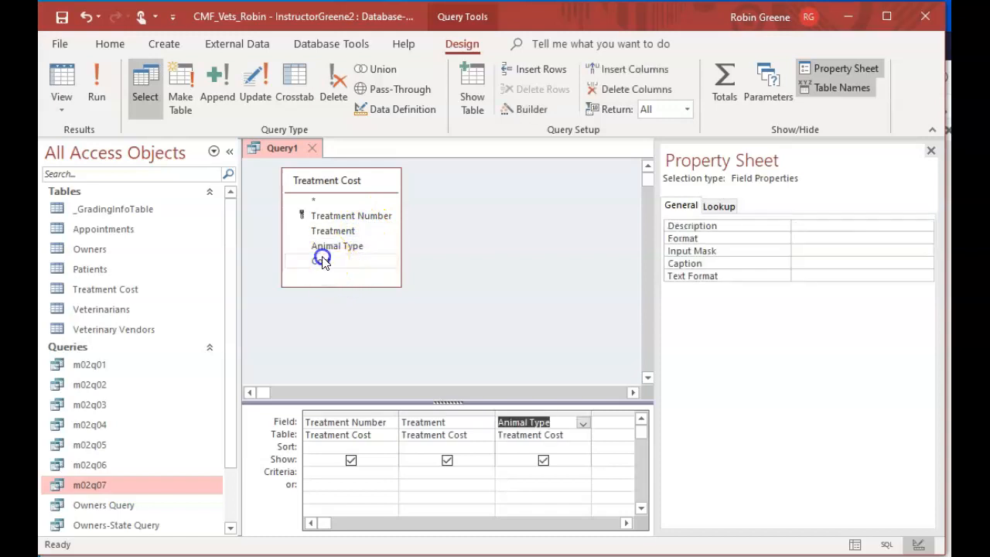
double_click(321, 260)
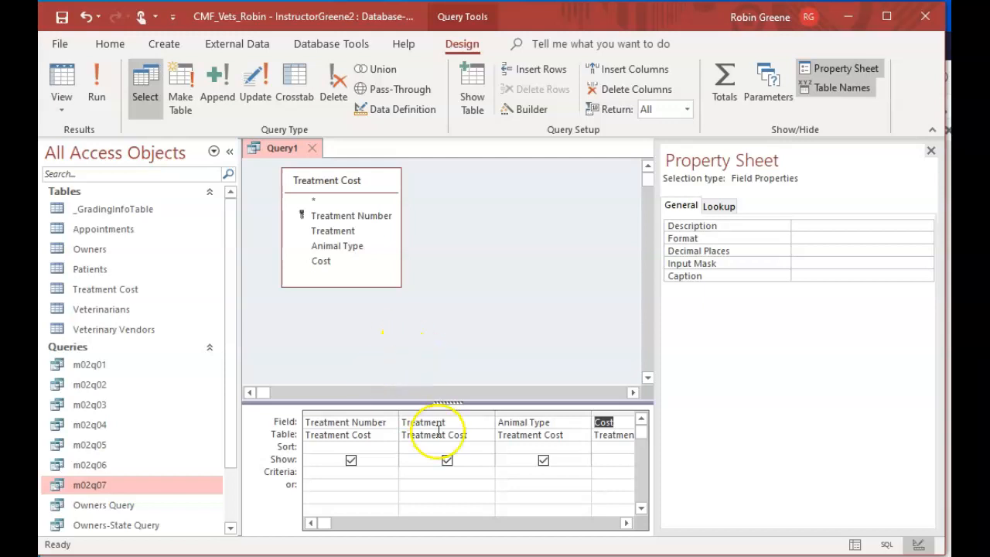
click(517, 462)
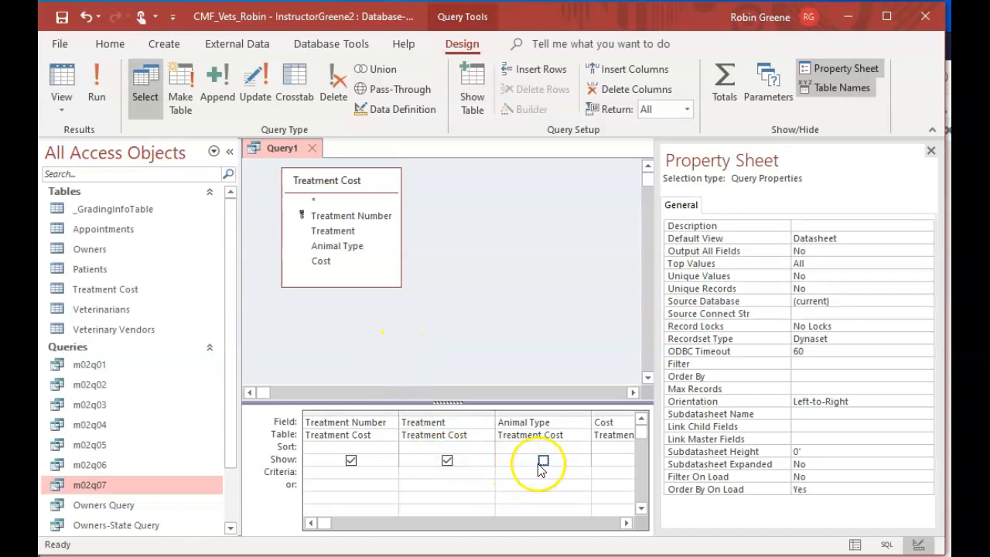
click(543, 460)
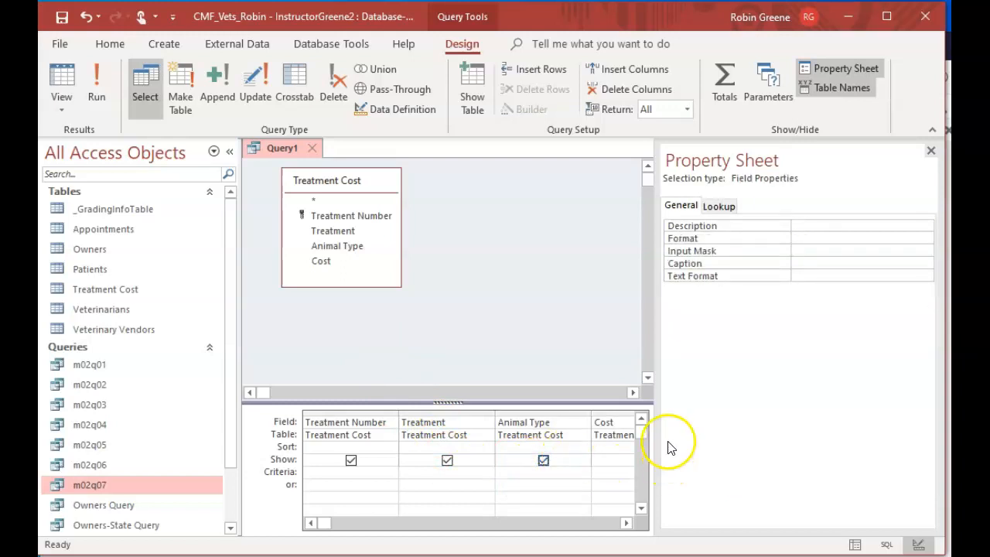
Sort the query by Animal Type and by Cost, both Ascending, and run it to review the costs within each animal type
drag(654, 356, 722, 356)
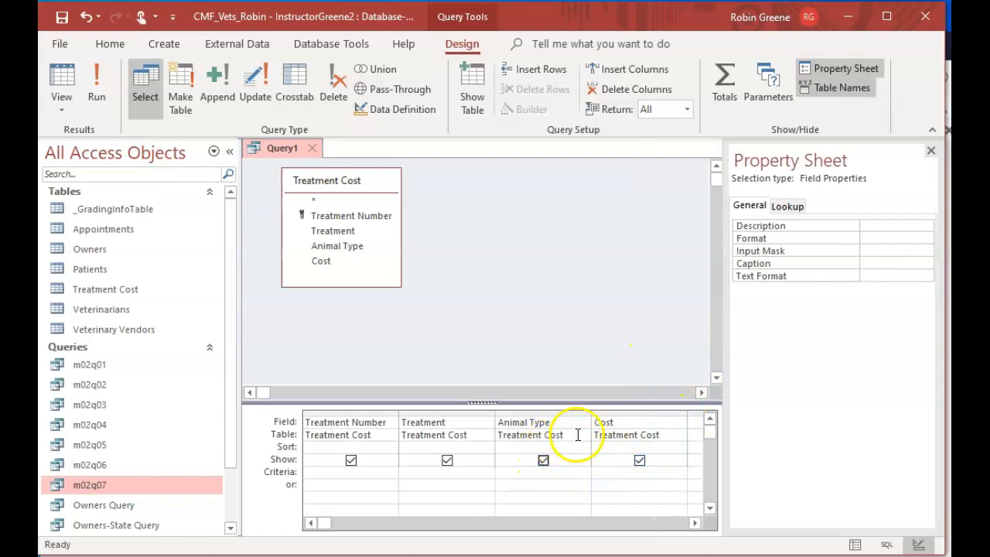
click(576, 446)
click(582, 448)
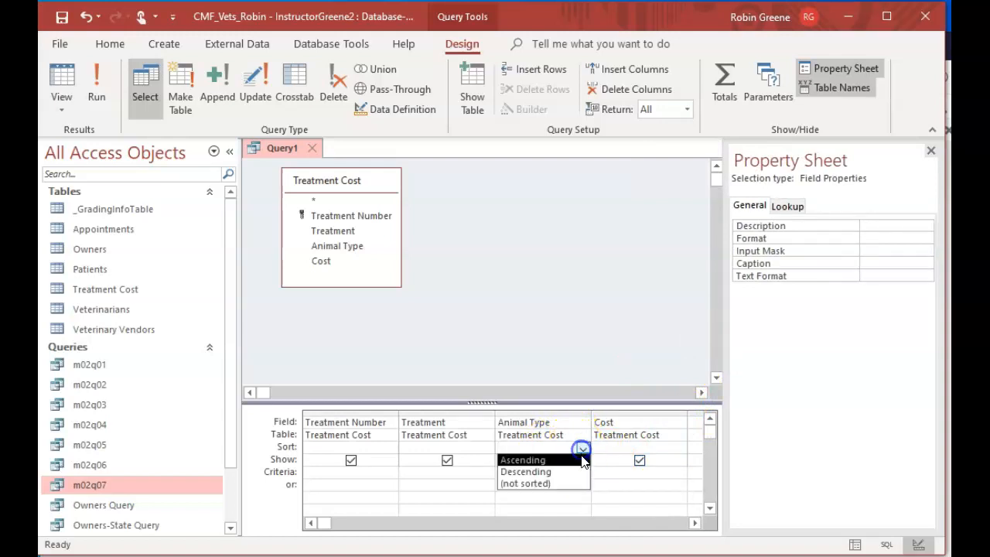
click(582, 462)
click(639, 447)
click(678, 448)
click(667, 459)
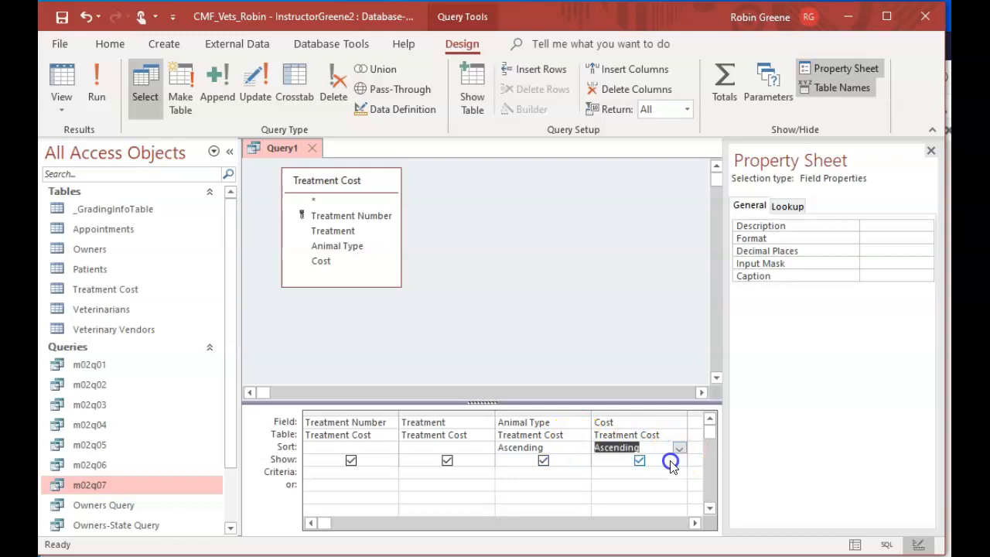
click(93, 79)
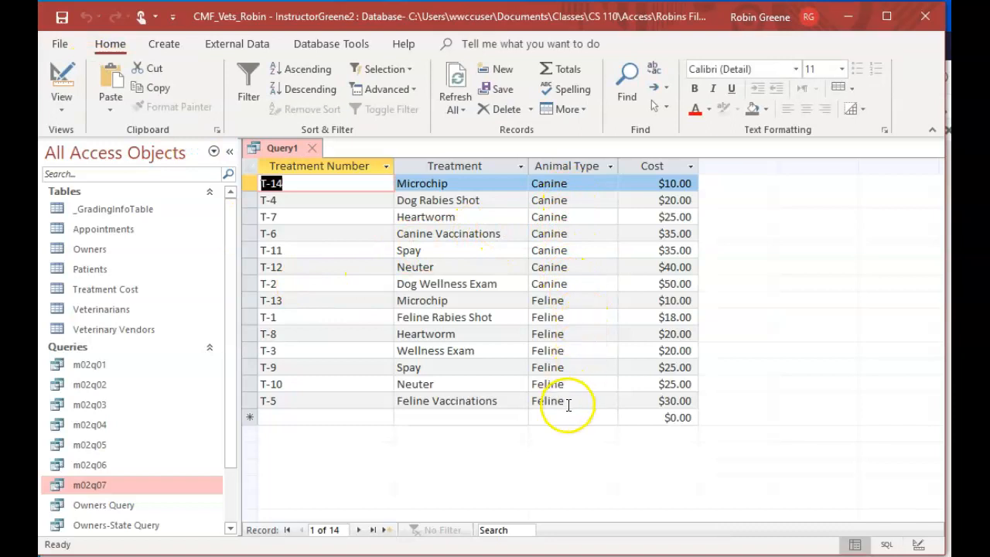
drag(674, 367, 683, 380)
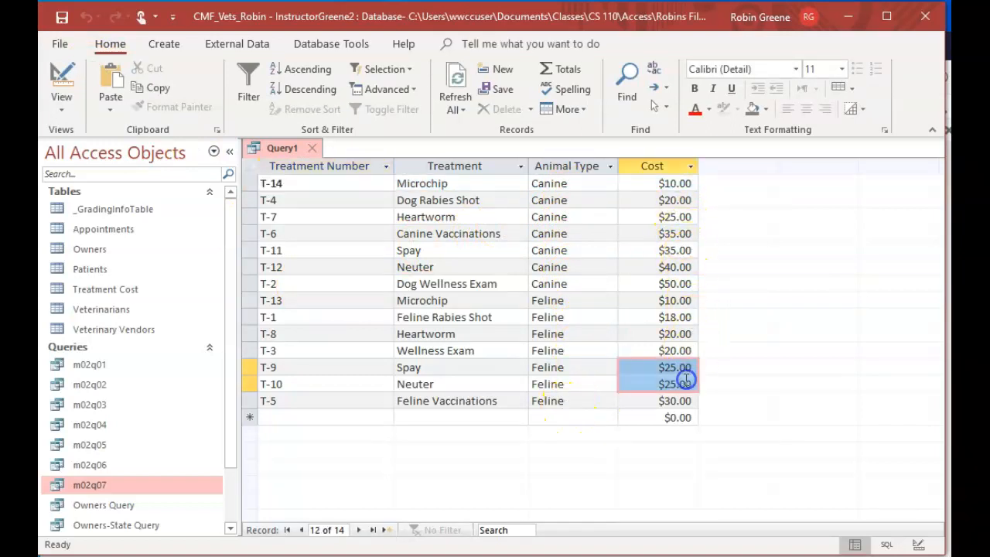
click(648, 399)
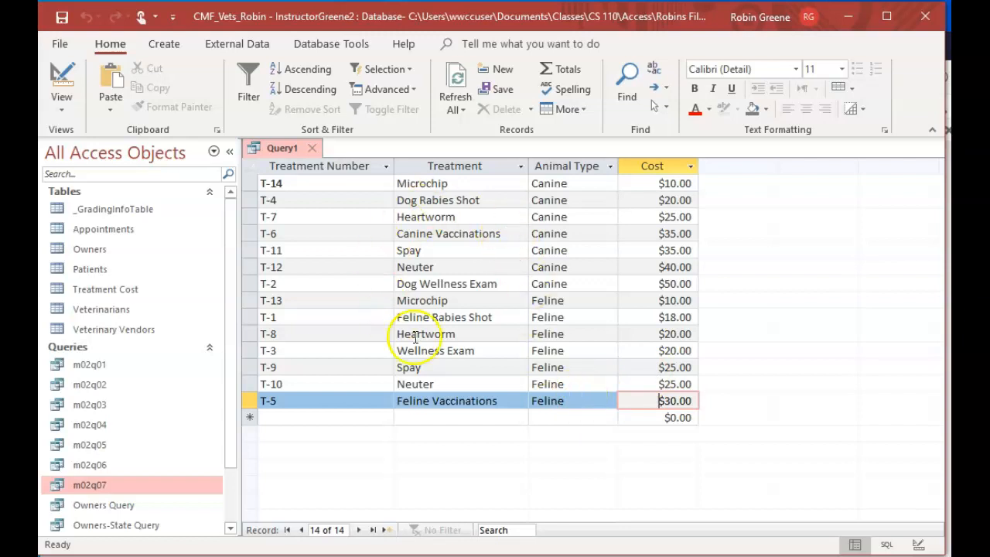
Change the Animal Type sort to Descending in the query design and run the query
click(62, 78)
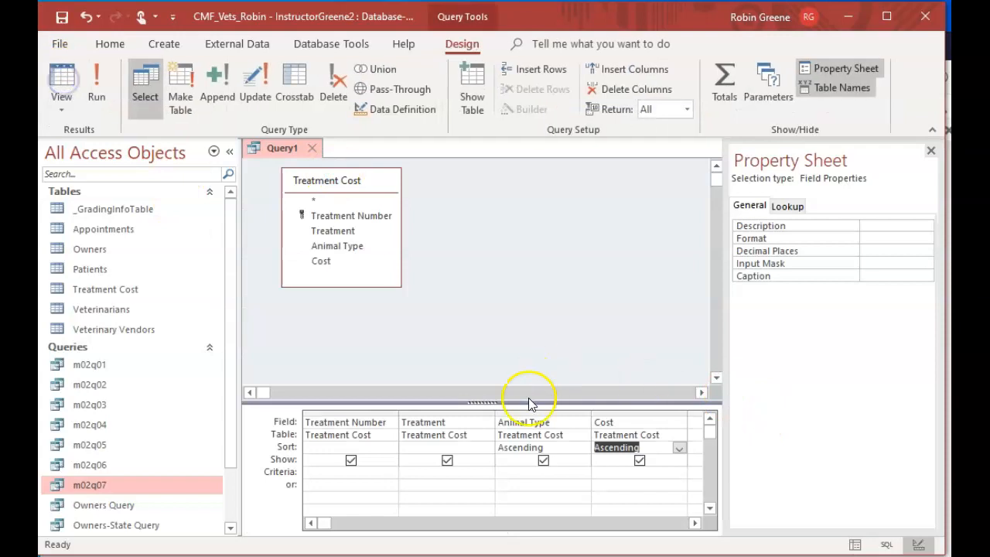
click(564, 446)
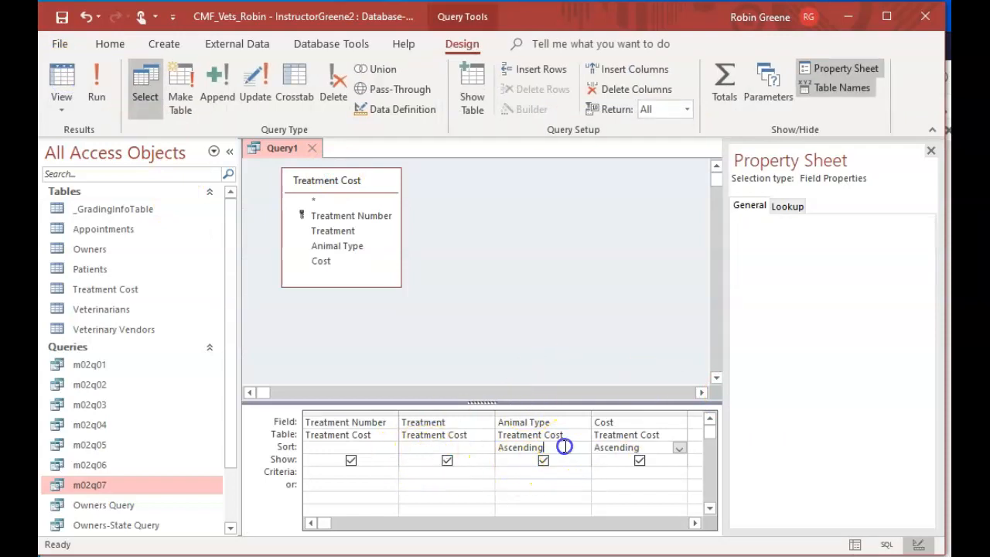
click(582, 448)
click(533, 470)
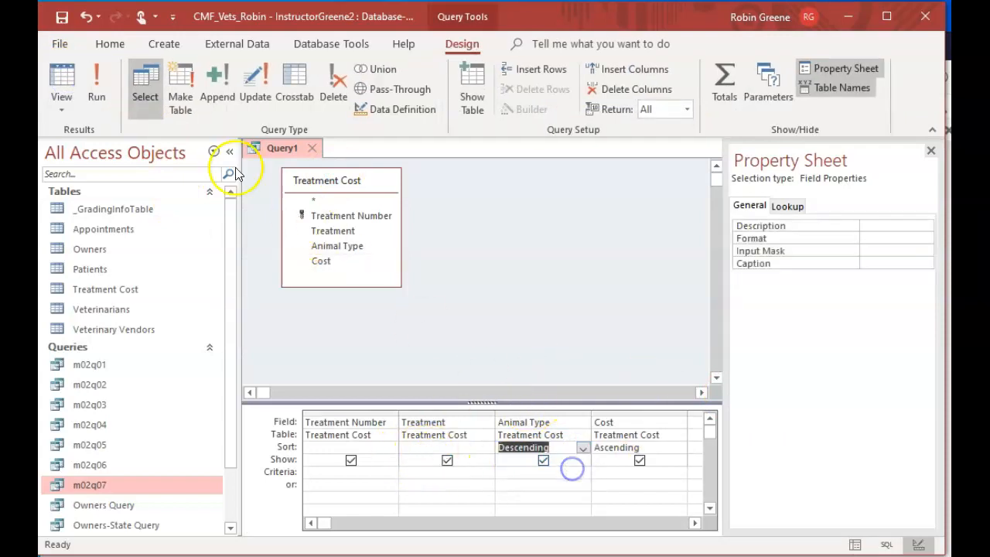
click(94, 78)
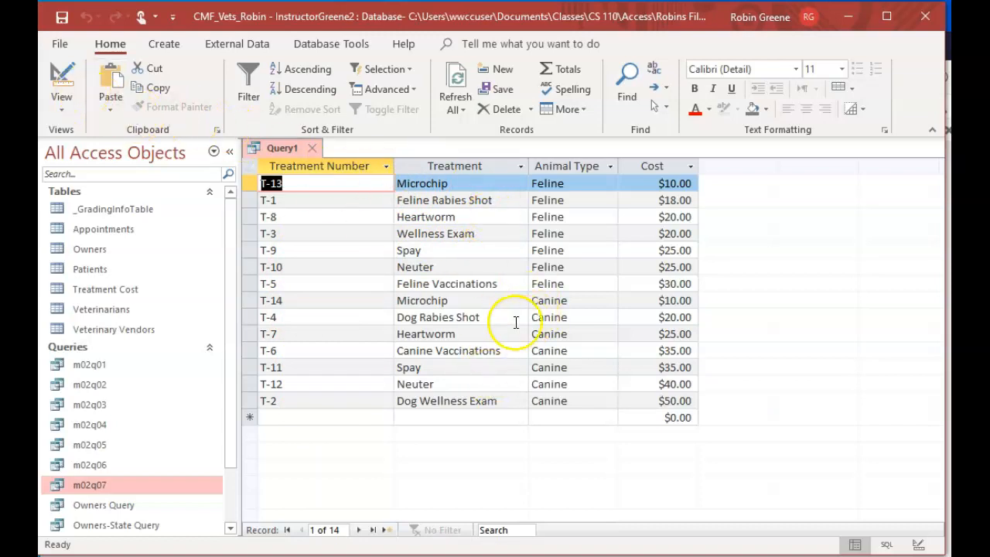
Set the Treatment field's sort to Ascending, clear the sort on Animal Type, and run the query
click(70, 79)
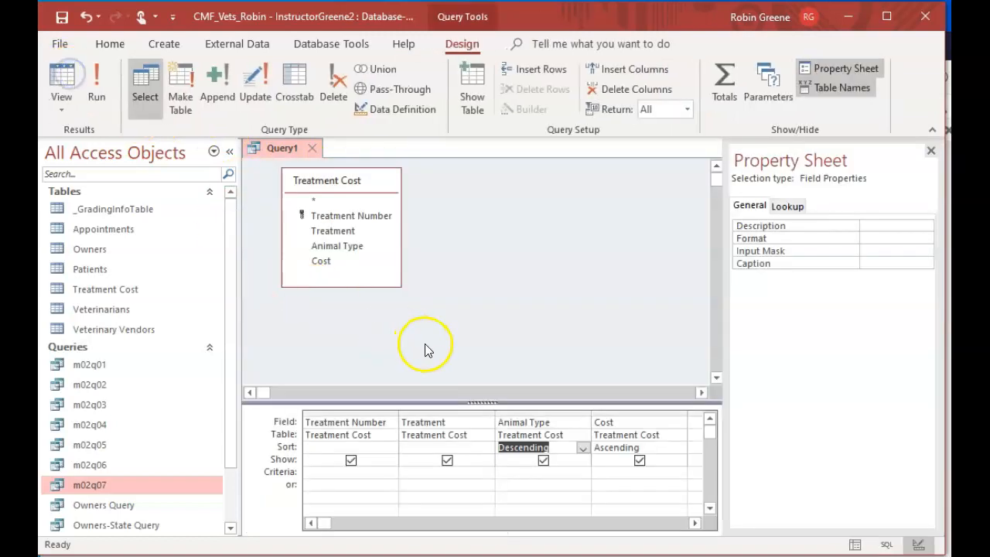
click(468, 448)
click(487, 447)
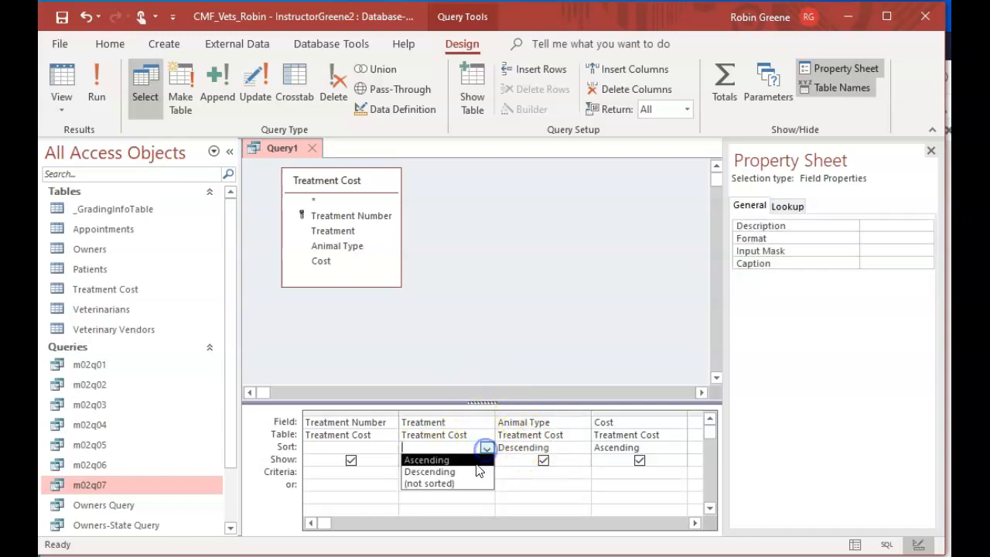
click(472, 459)
click(573, 448)
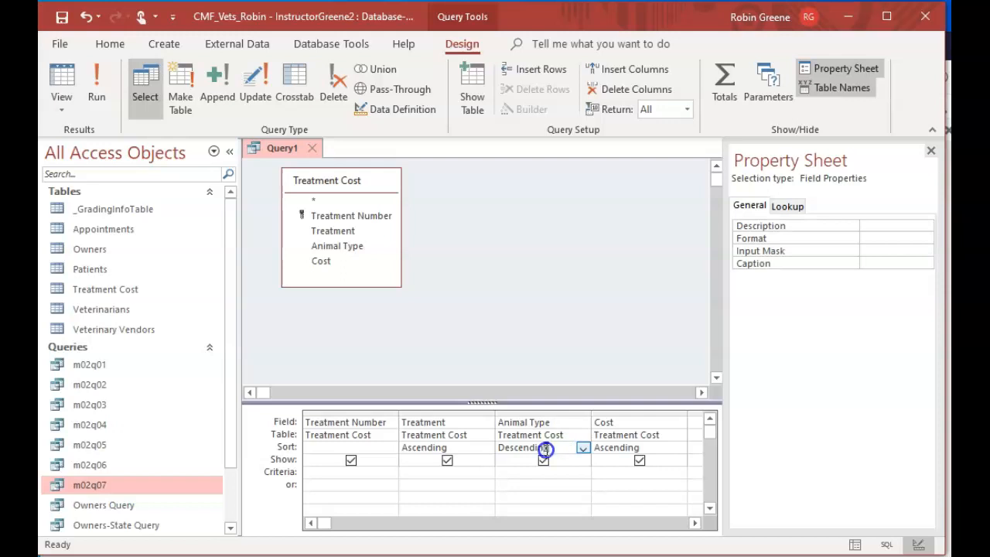
double_click(545, 449)
key(Delete)
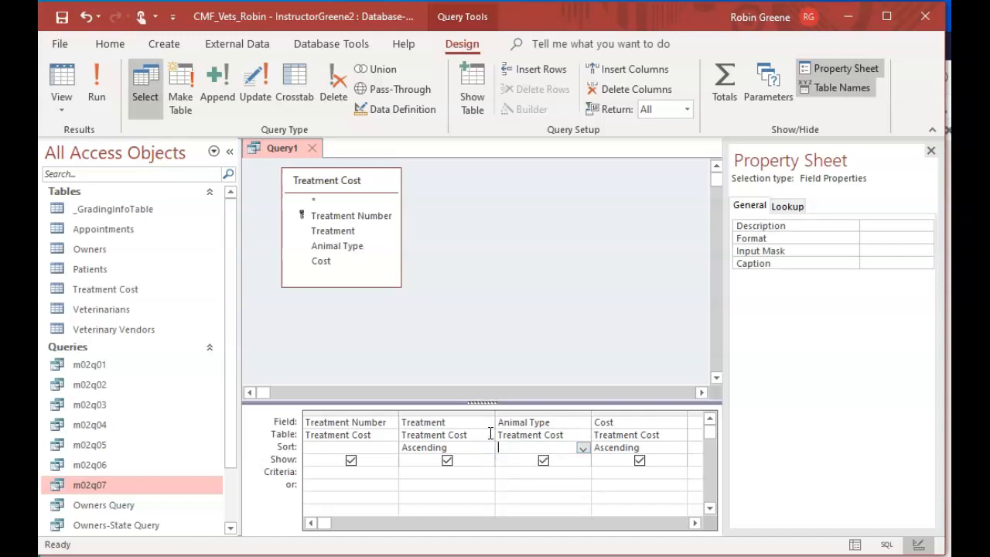
click(93, 79)
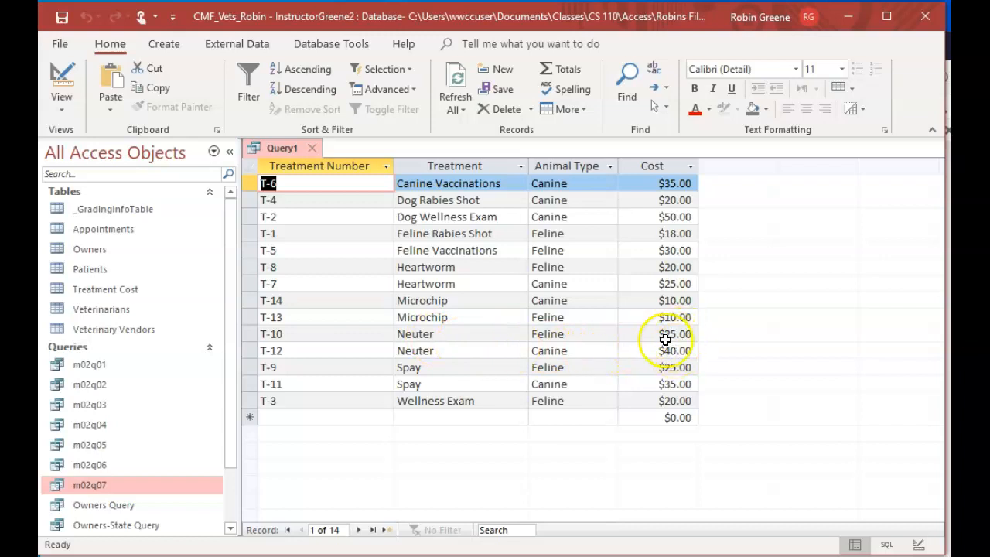
Return to the query design, set the Animal Type sort back to Ascending, and clear the sort on the Treatment field
click(60, 80)
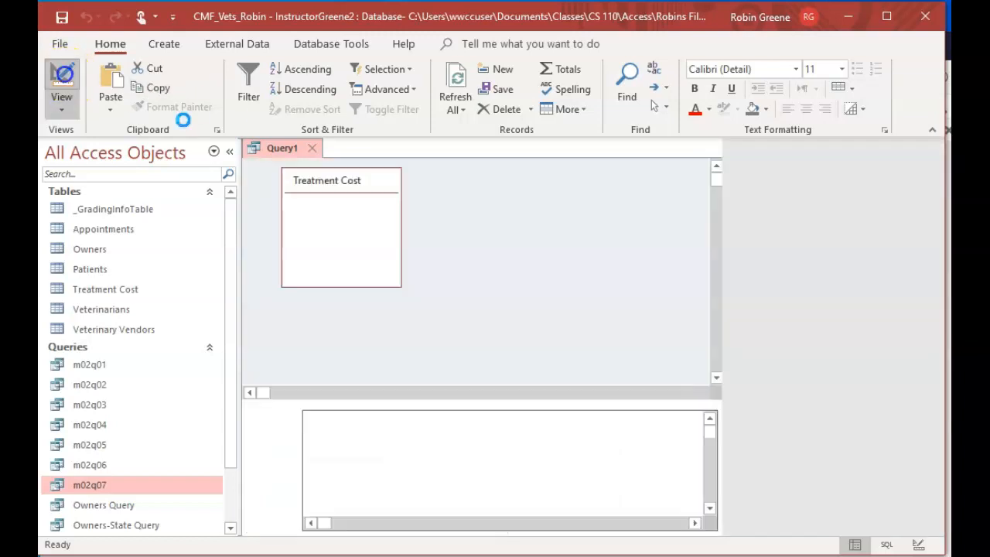
click(582, 448)
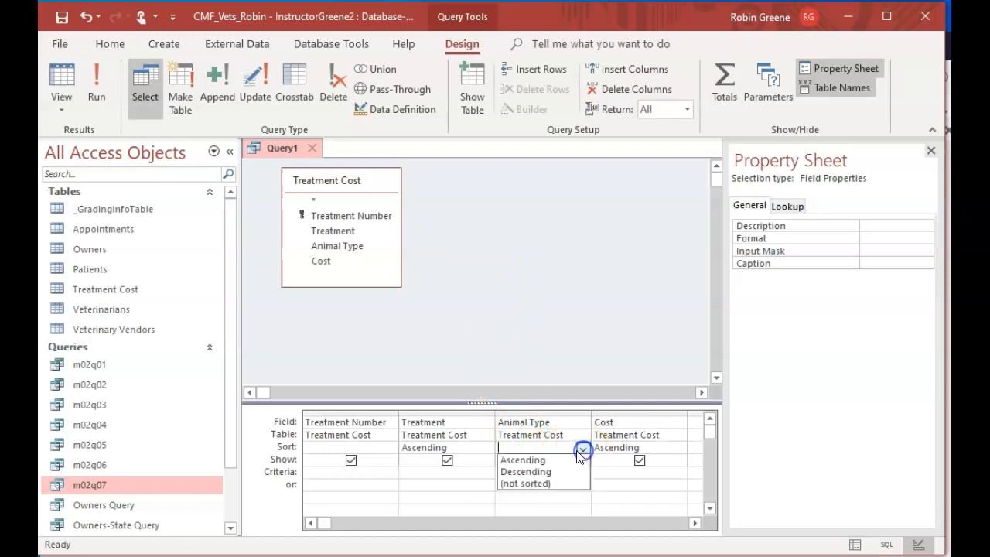
click(541, 459)
click(411, 448)
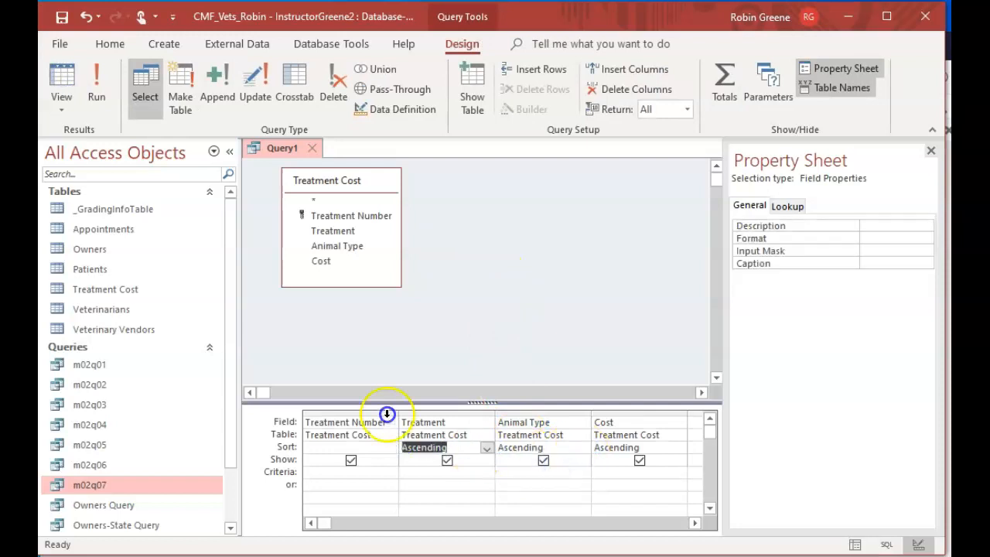
key(Tab)
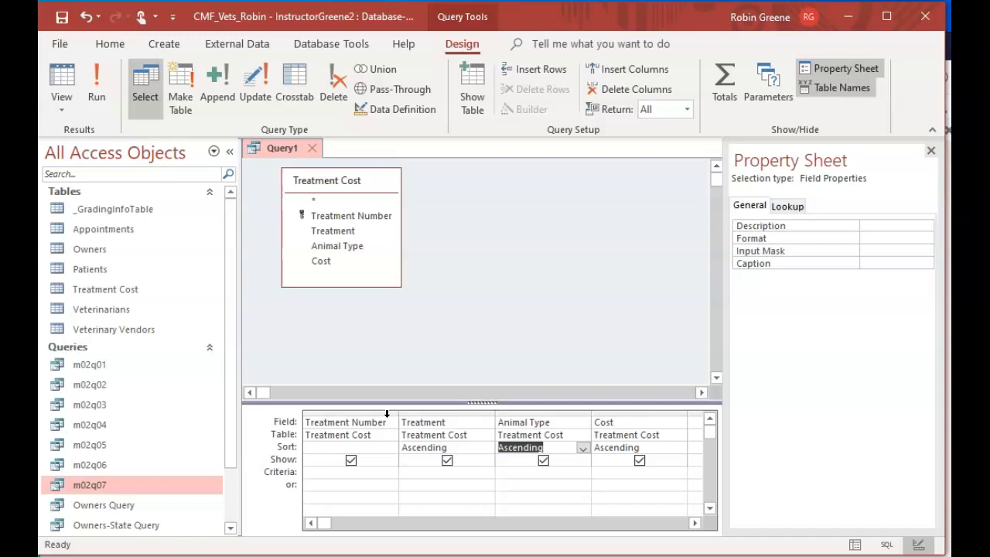
click(467, 441)
click(411, 447)
drag(448, 448, 391, 441)
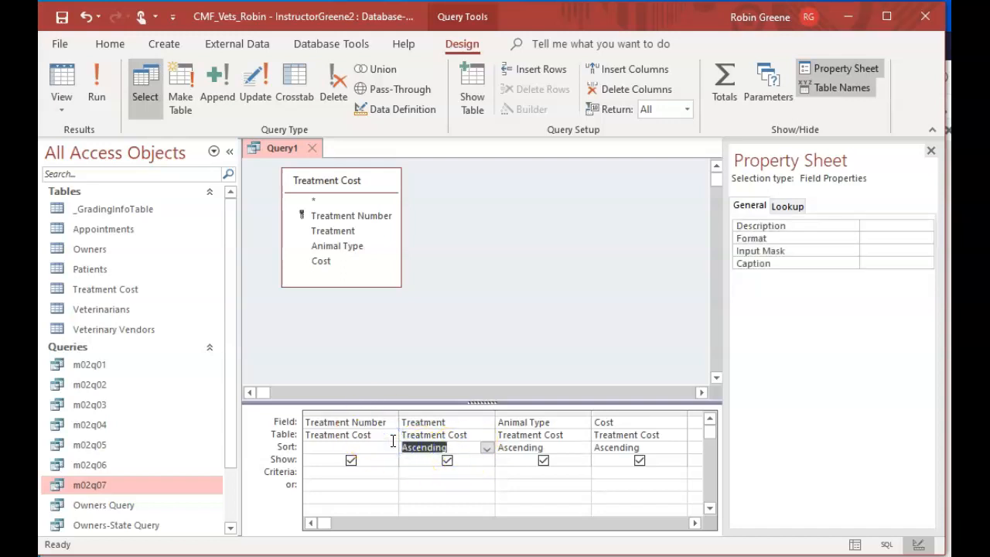
key(Delete)
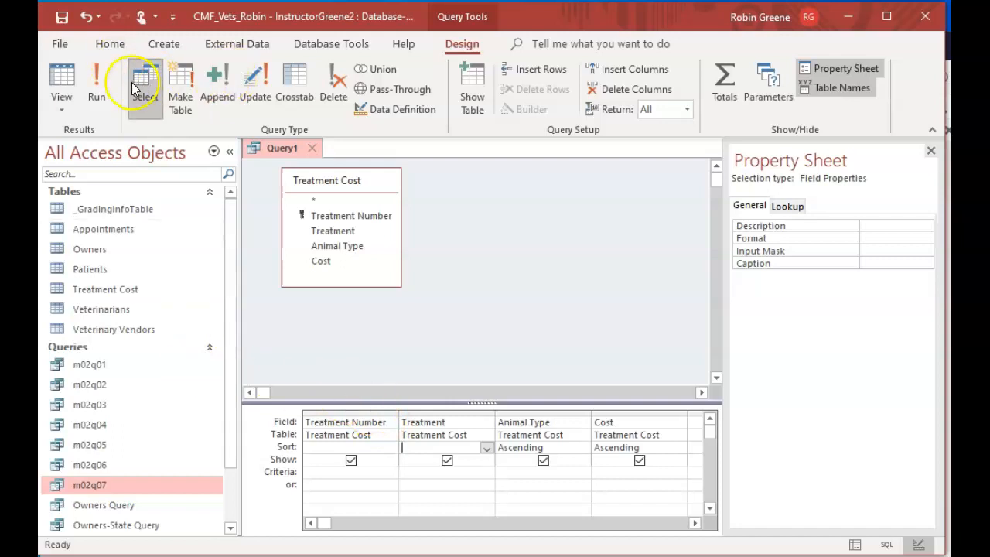
Close the query, saving it as m02q08, and reopen m02q08 in Design view
click(313, 148)
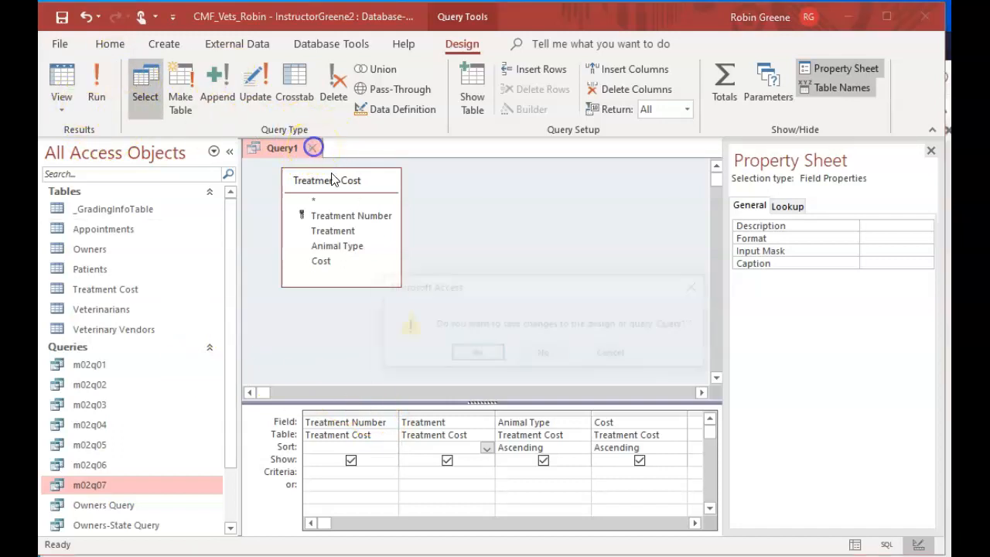
click(477, 354)
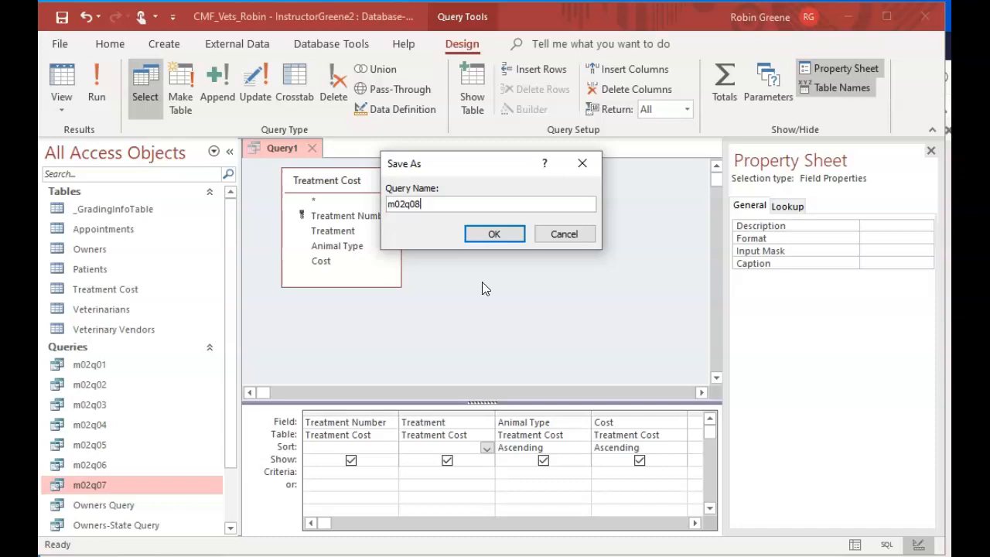
click(506, 233)
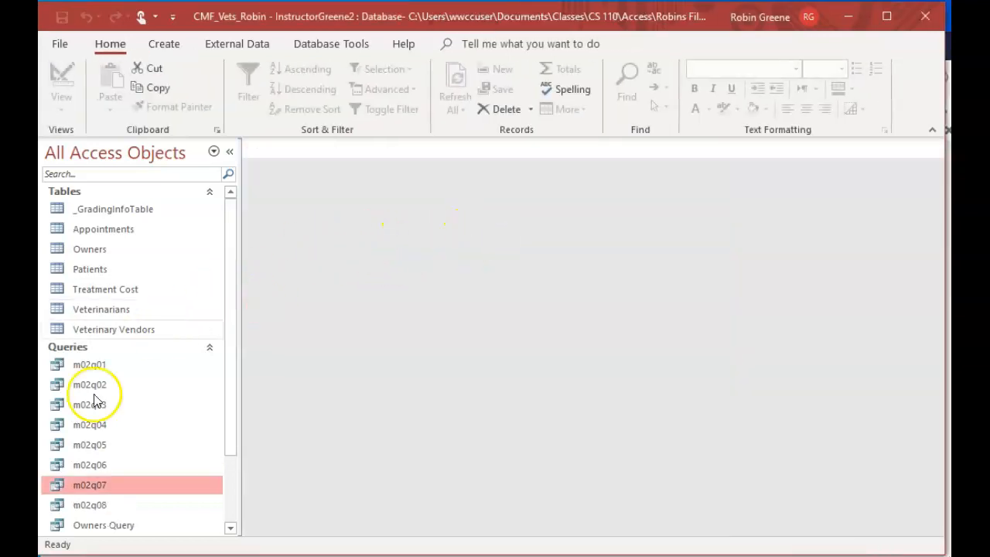
double_click(90, 505)
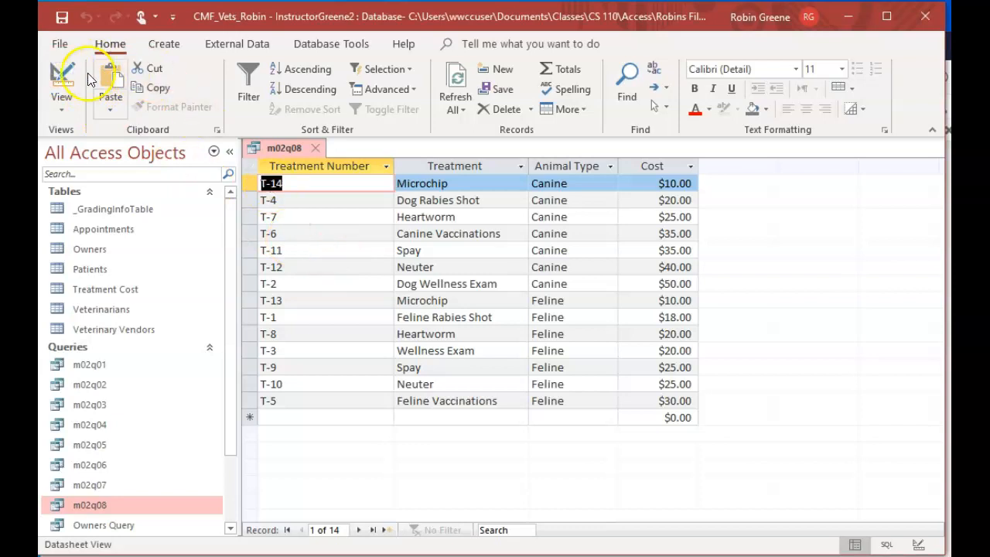
click(56, 77)
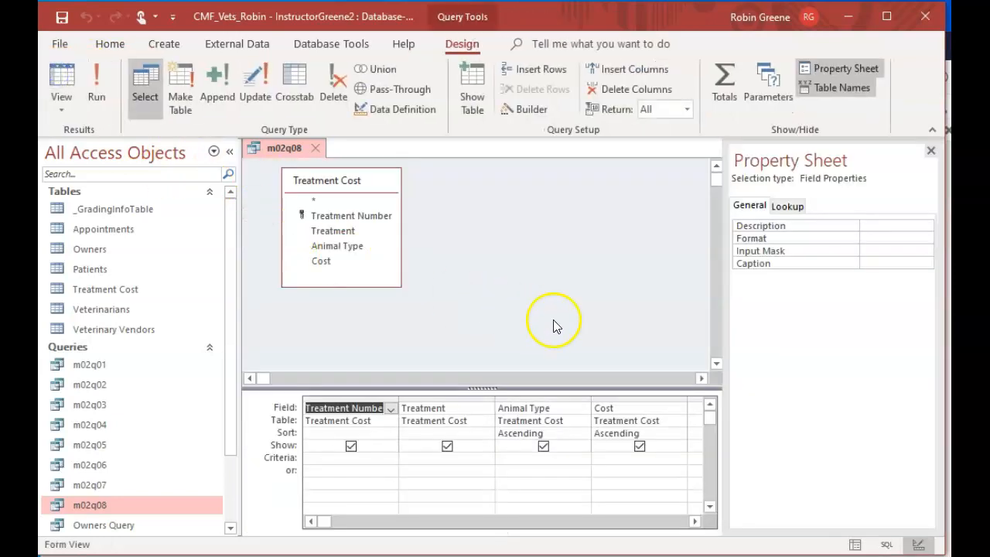
Try the 5 and 5% Return limits for m02q08, settle on 25%, and run the query
click(687, 109)
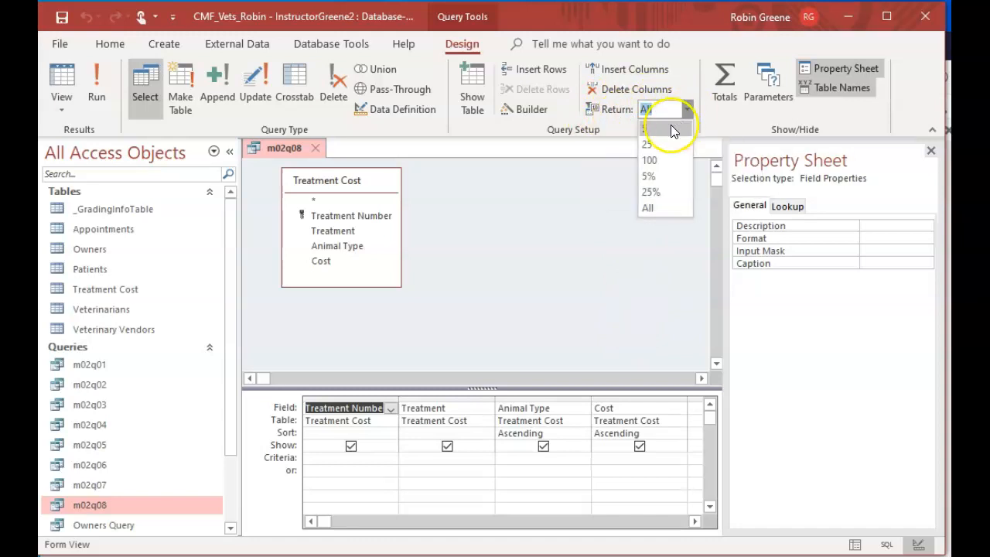
click(671, 125)
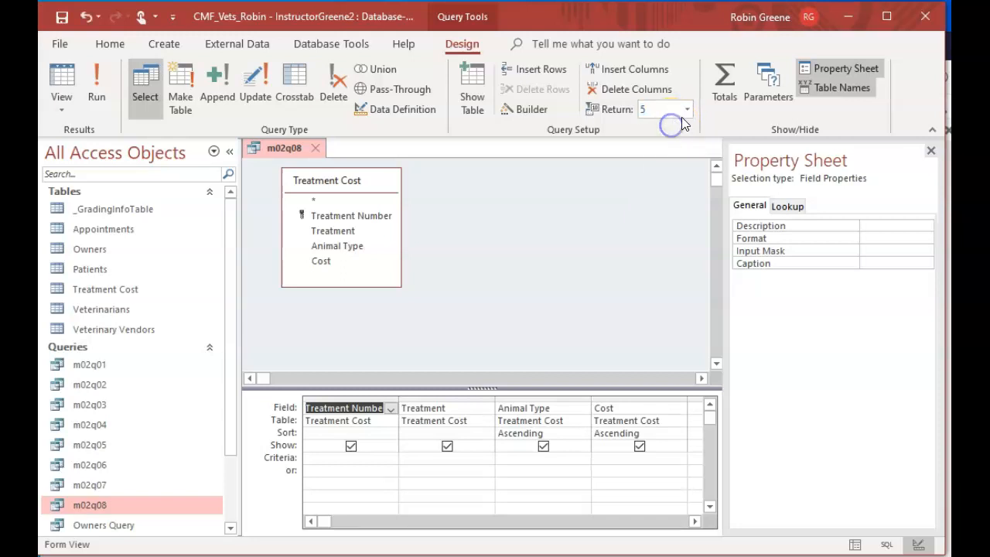
click(687, 106)
click(672, 175)
click(686, 109)
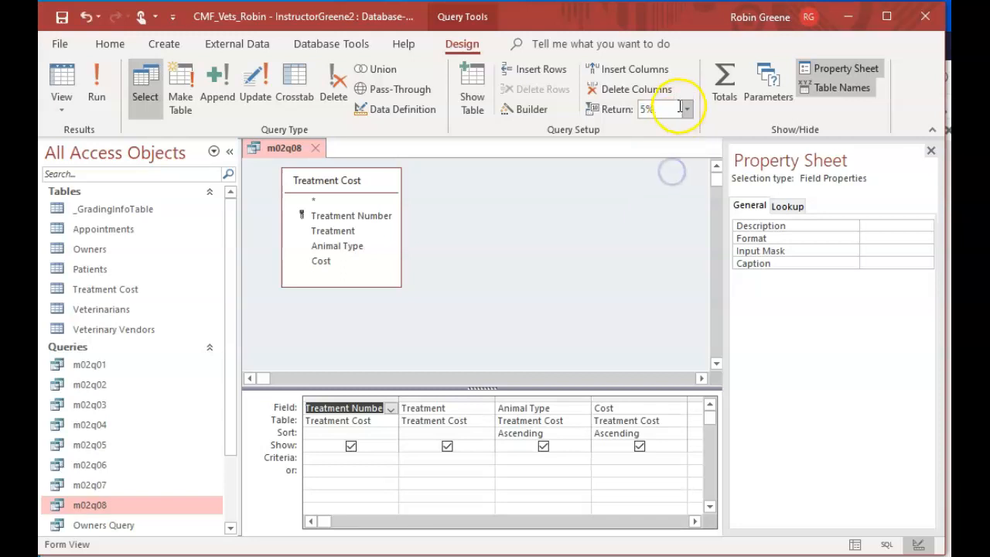
click(668, 197)
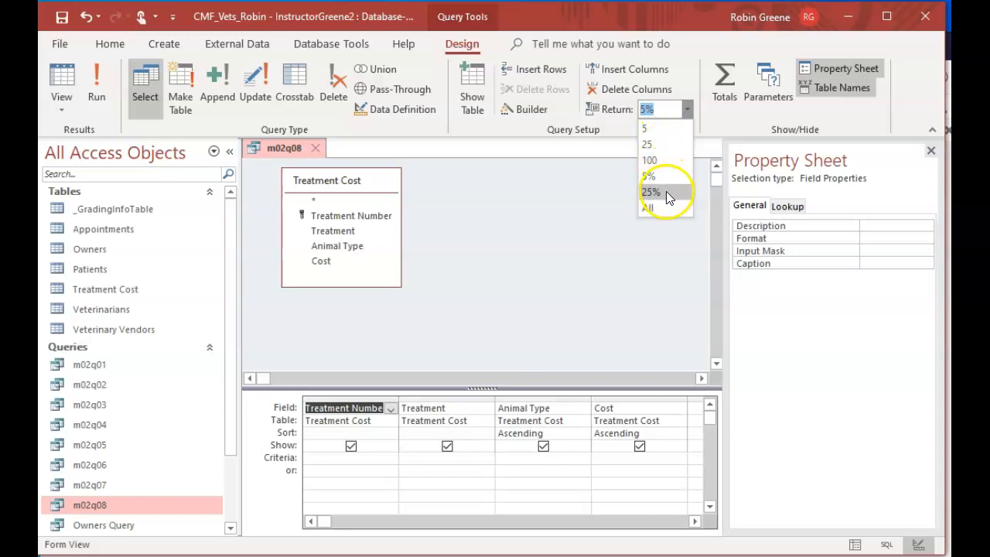
click(665, 191)
click(99, 83)
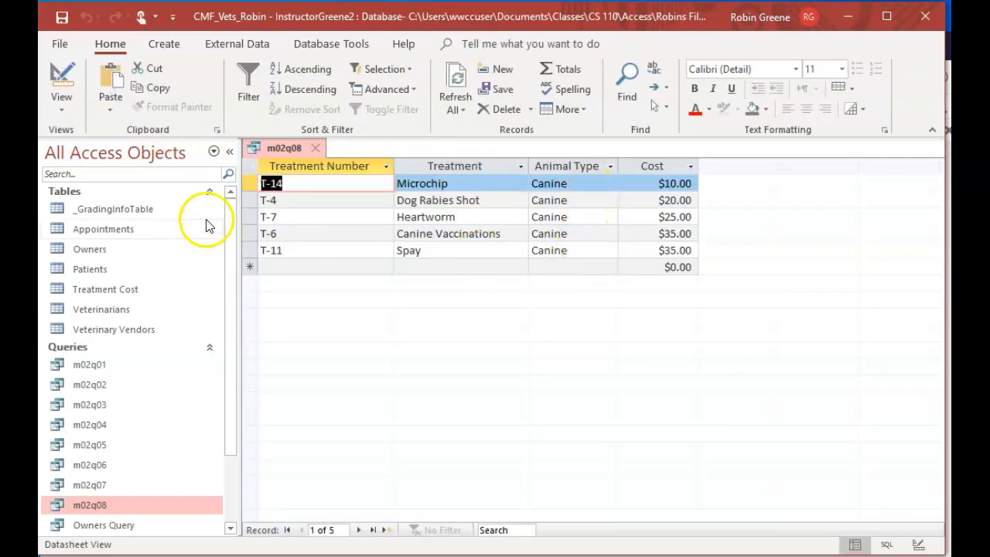
Go back to the query design, set the Return limit to 5 records, and run the query
click(62, 85)
click(684, 109)
click(656, 130)
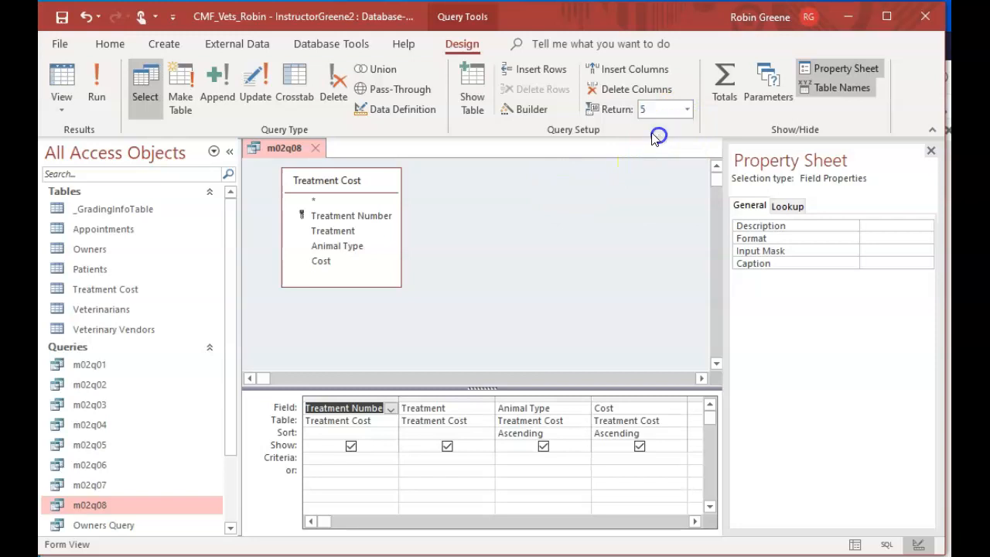
click(96, 85)
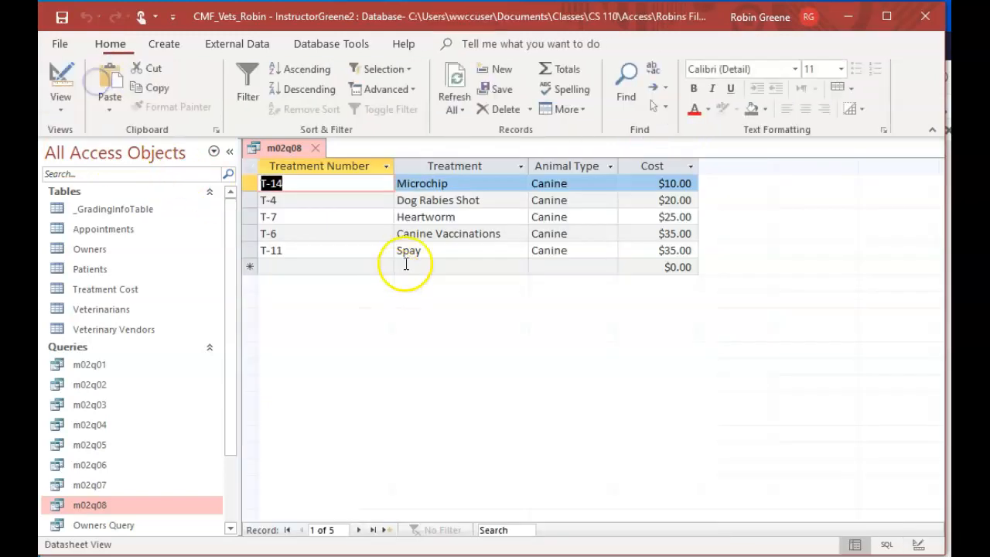
Reopen the query design, change the Return limit to 5%, and run the query
click(62, 77)
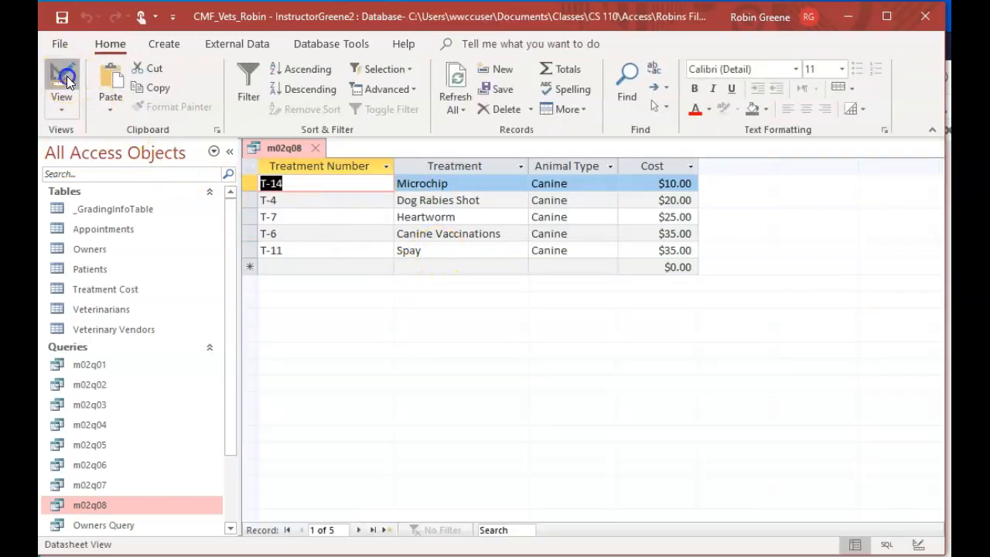
click(688, 109)
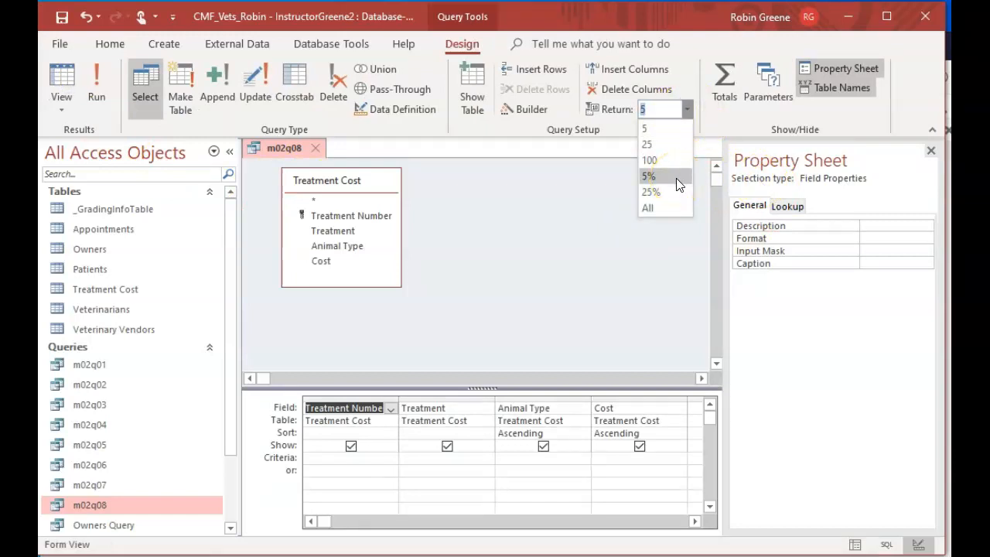
click(648, 176)
click(93, 81)
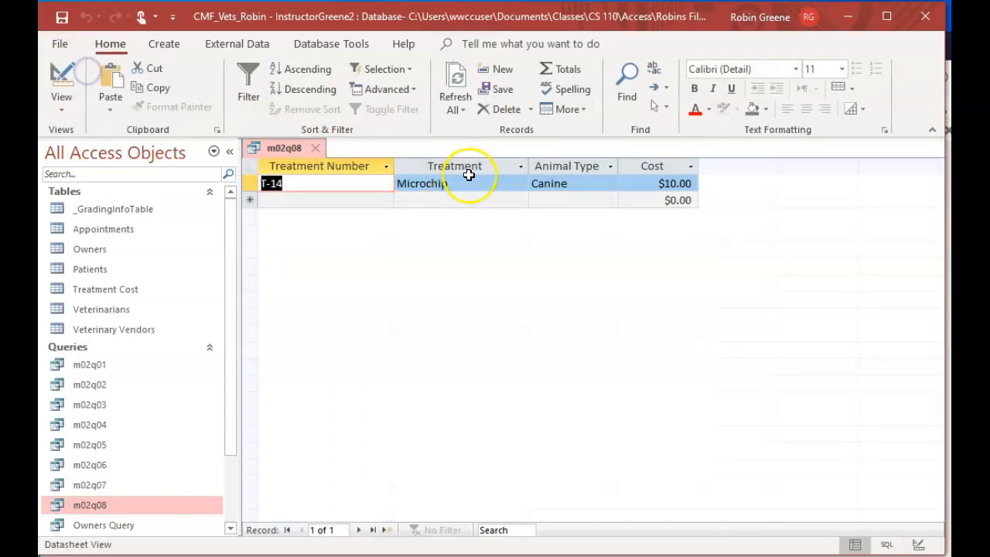
Switch back to Design view, restore the Return limit to the top 5 records, and run the query again
click(76, 86)
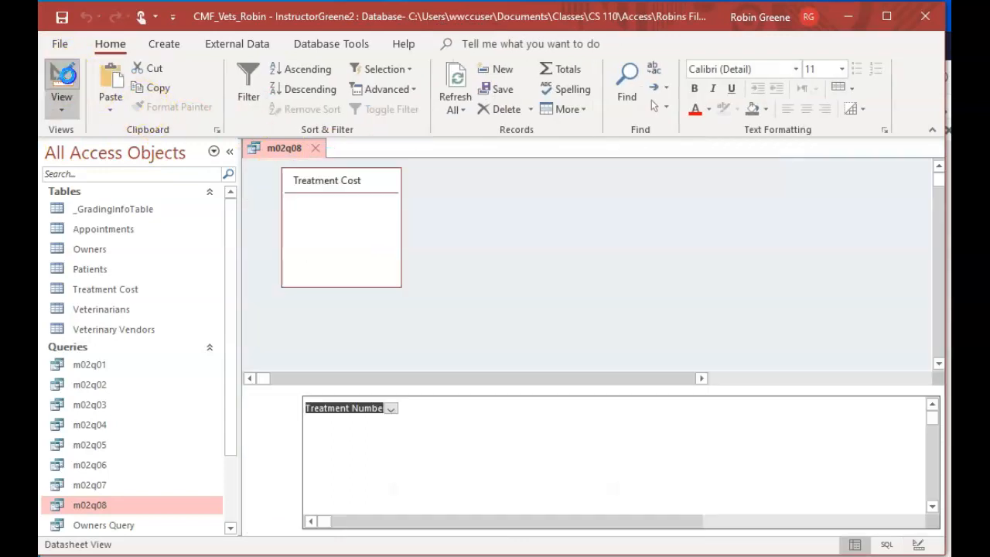
click(687, 109)
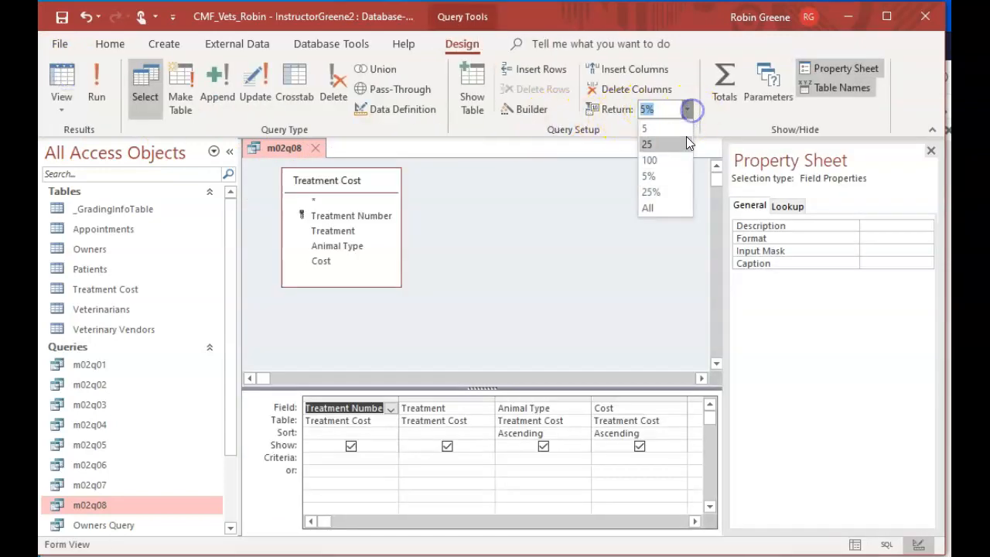
click(685, 139)
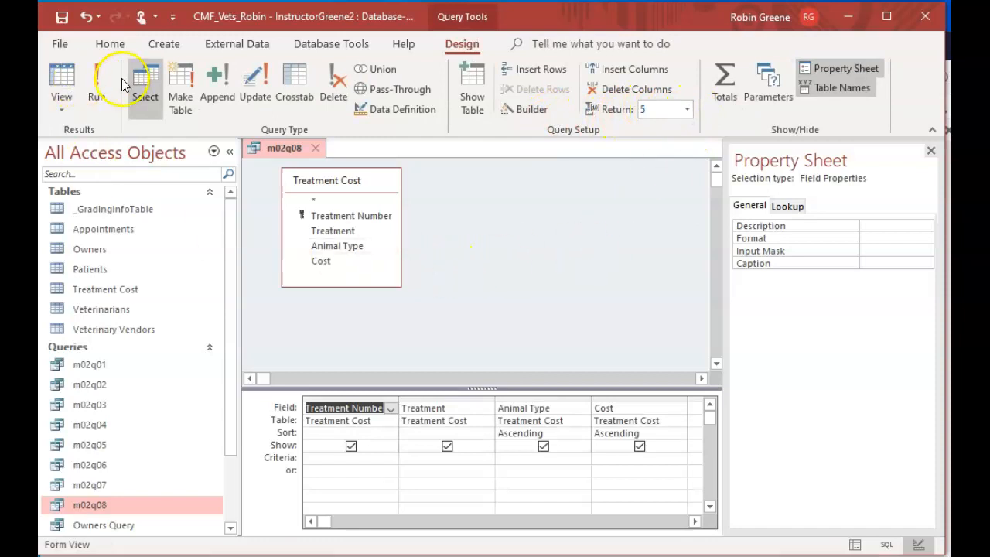
click(98, 89)
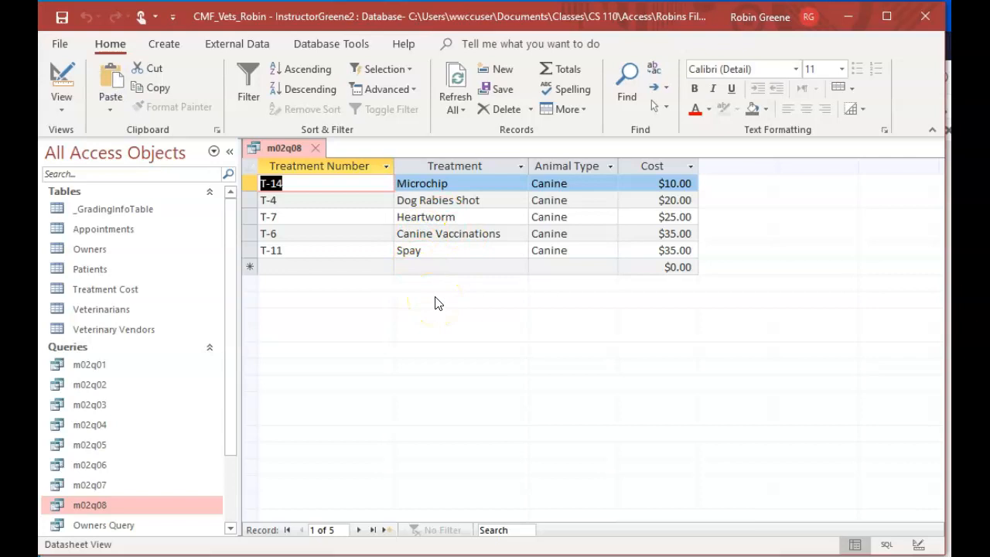
Save the limited query as a new query object named m02q09 and close it
click(65, 49)
click(90, 209)
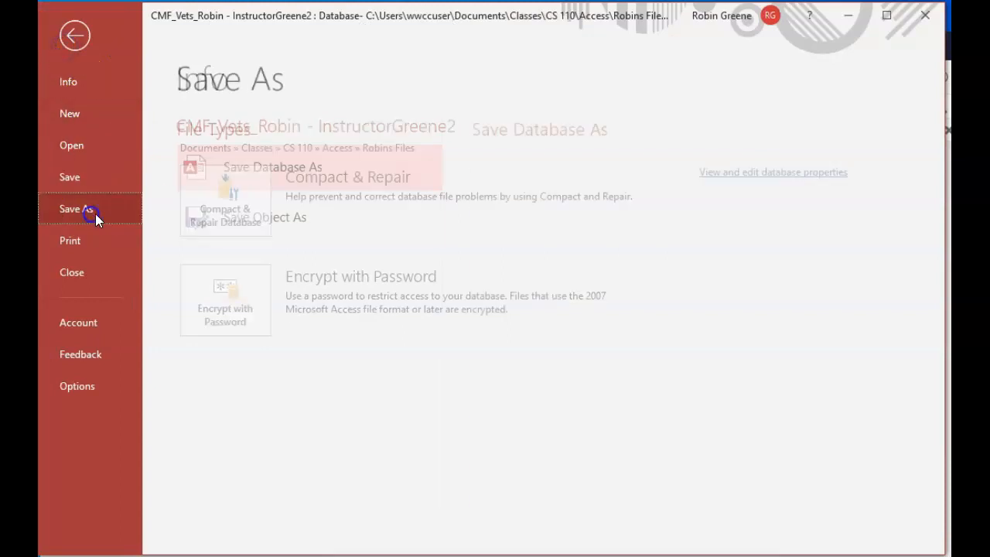
double_click(290, 220)
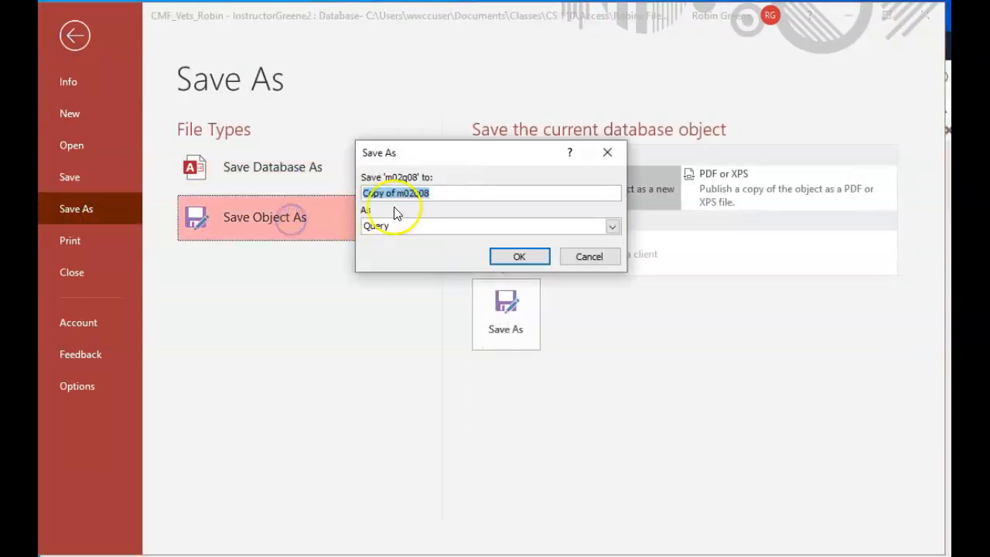
drag(400, 201, 323, 199)
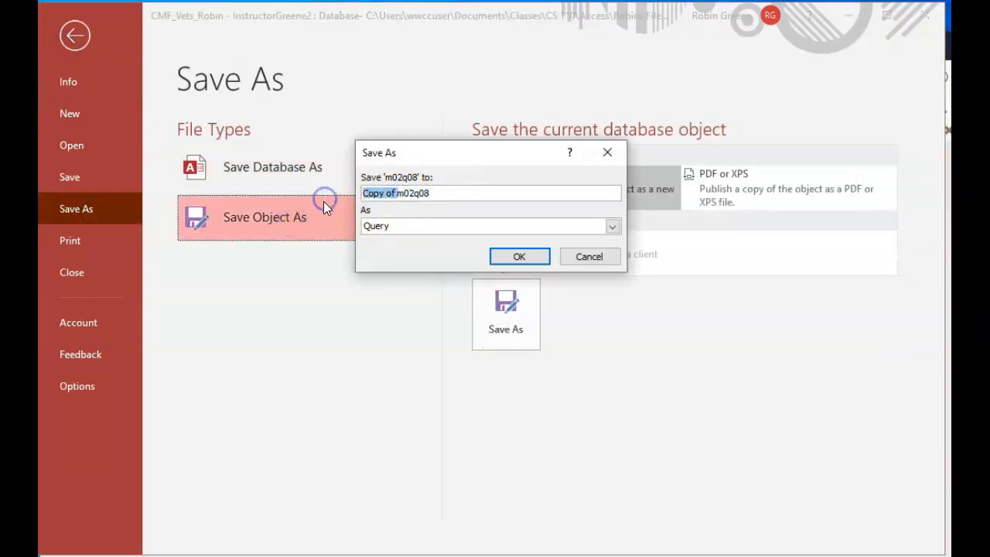
key(Delete)
click(411, 194)
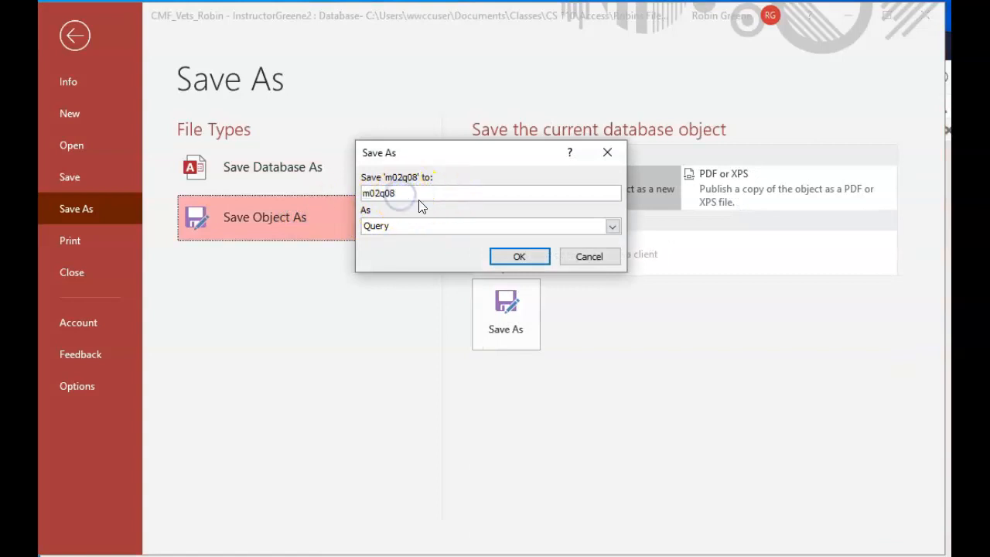
text(9)
click(511, 256)
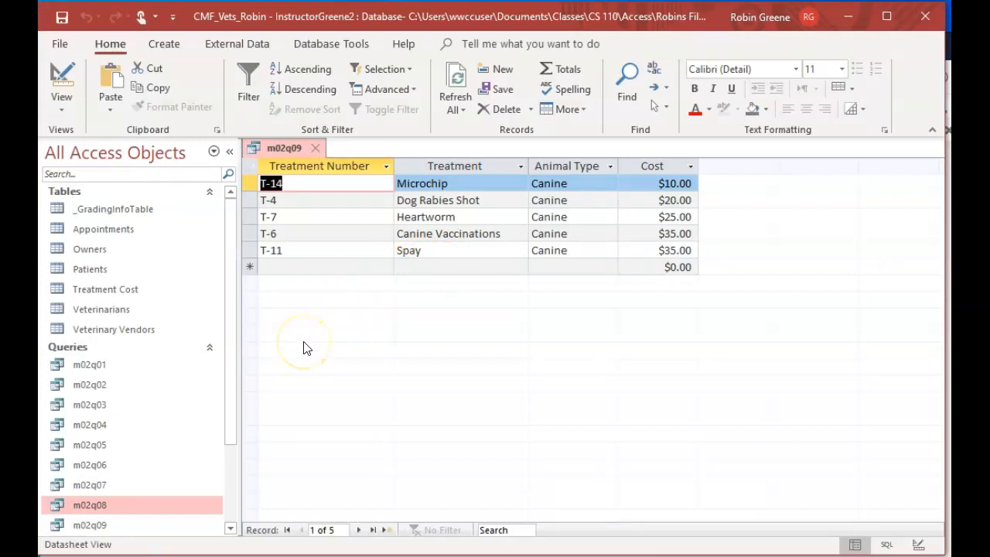
click(315, 147)
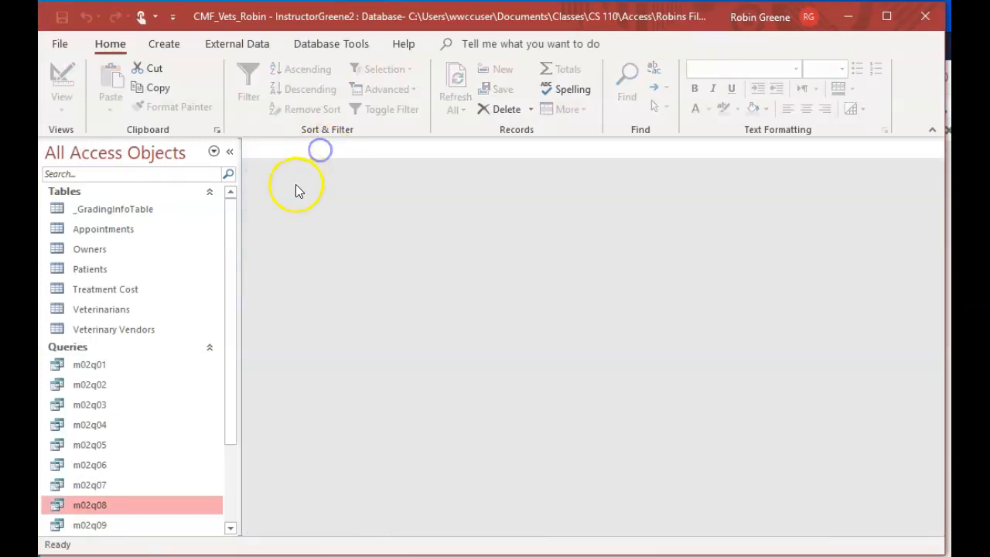
Create a new query design with the Appointments and Treatment Cost tables, and enlarge the Appointments field list to show all its fields
click(164, 43)
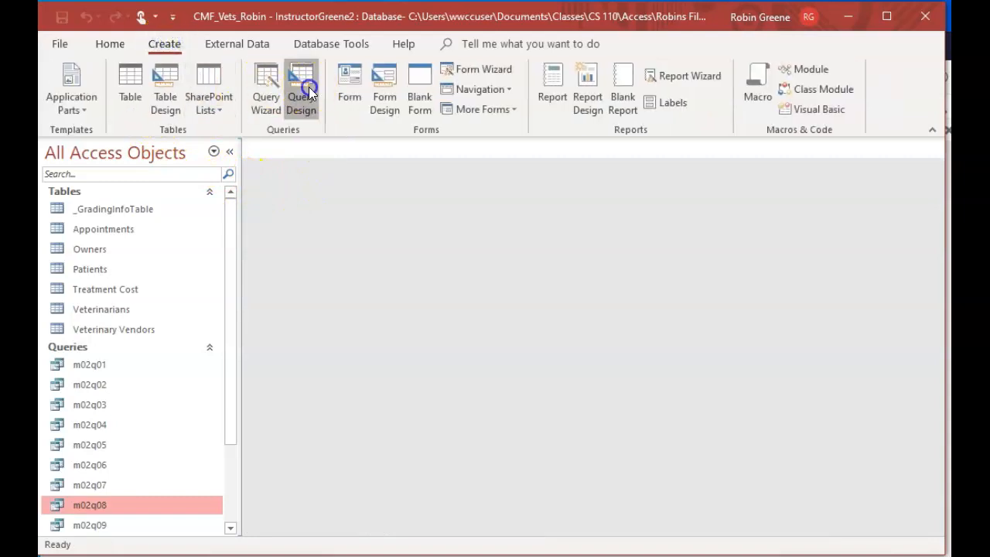
click(303, 88)
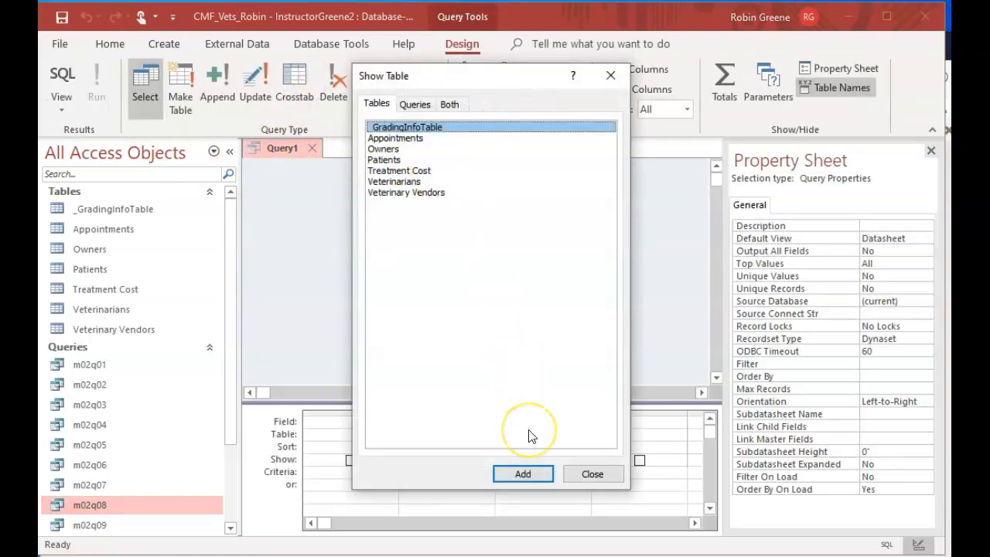
double_click(394, 140)
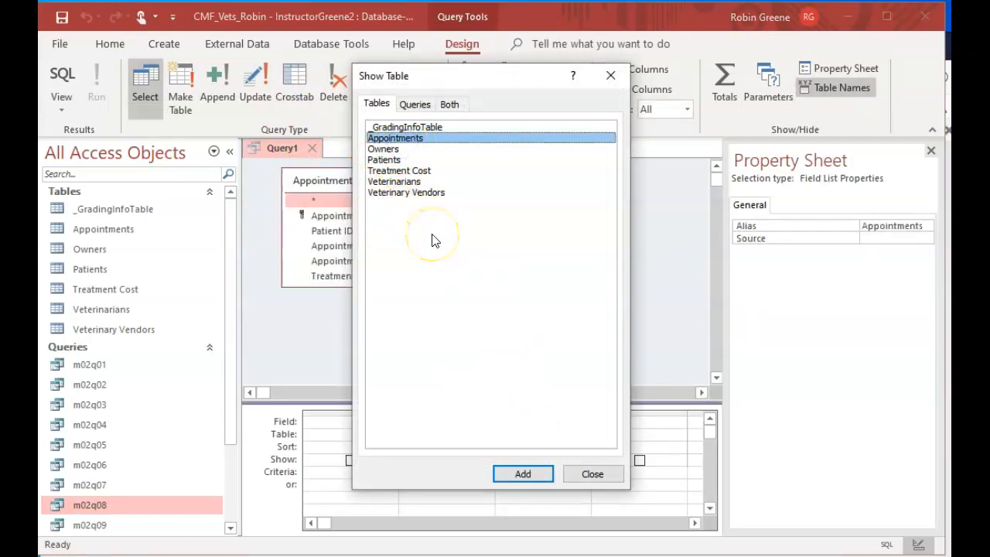
click(421, 172)
click(598, 472)
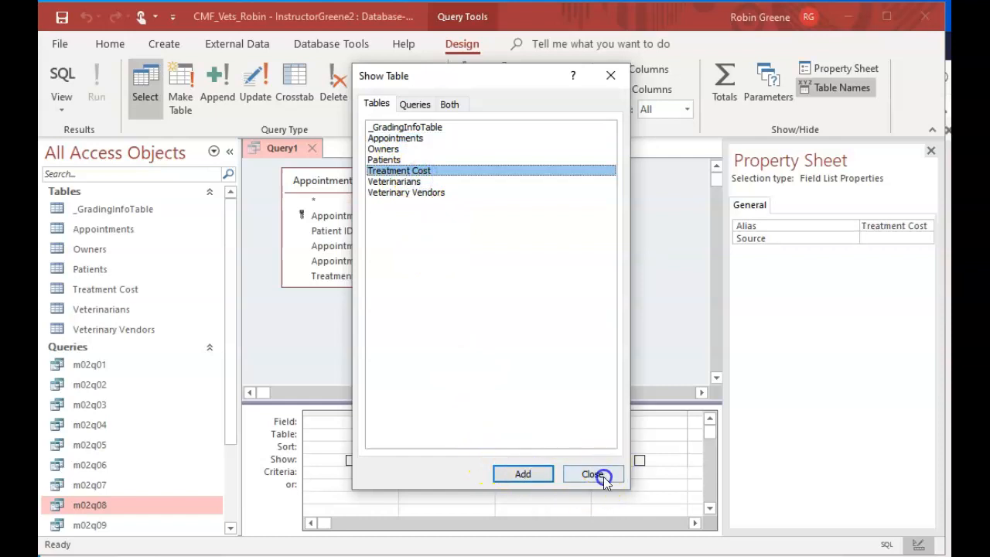
drag(350, 287, 360, 318)
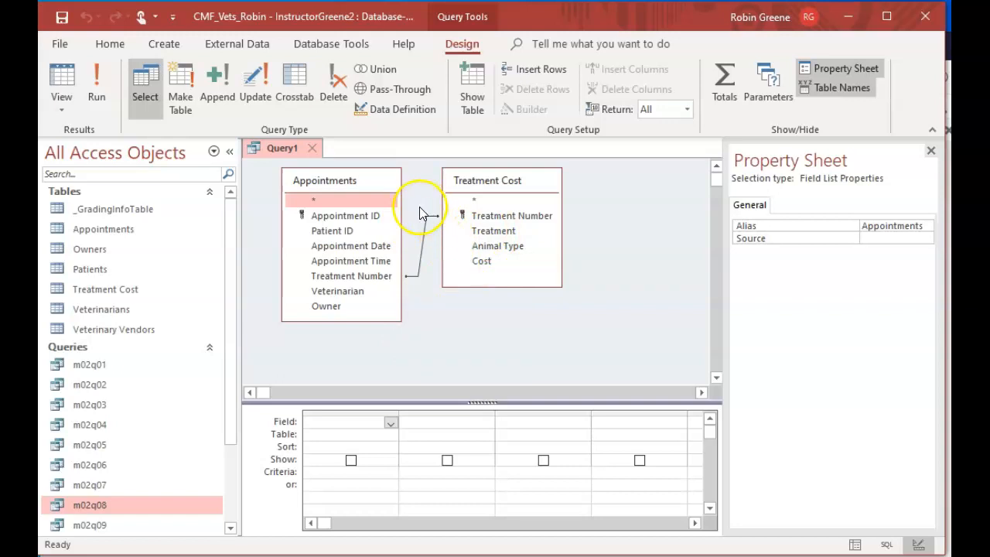
Add Appointment Date from Appointments and Treatment, Animal Type, and Cost from Treatment Cost to the query grid
click(381, 246)
double_click(382, 246)
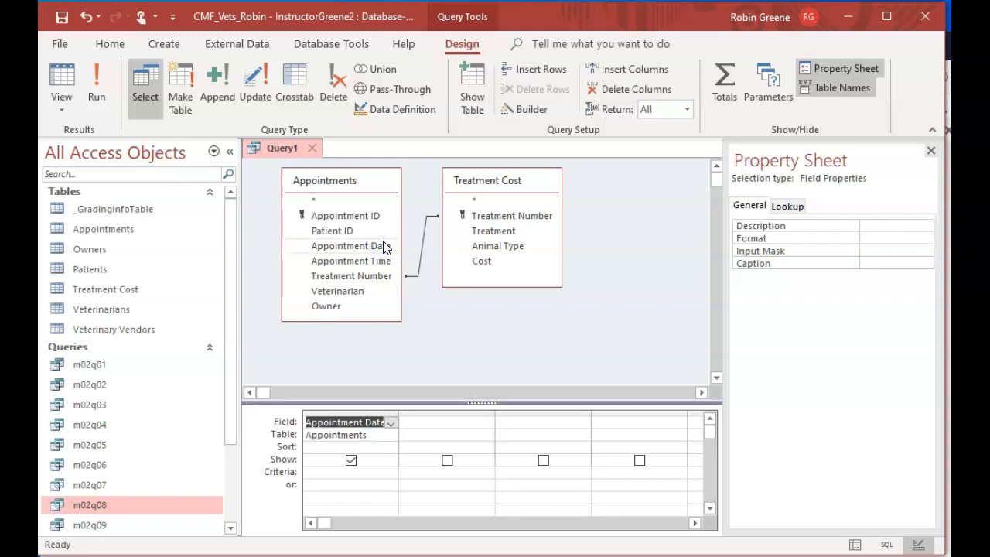
double_click(513, 231)
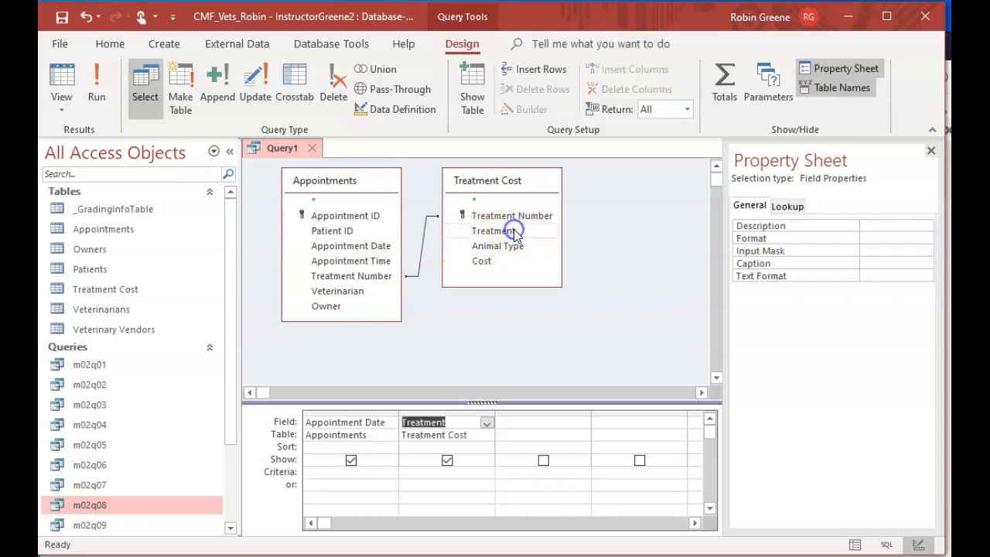
double_click(509, 246)
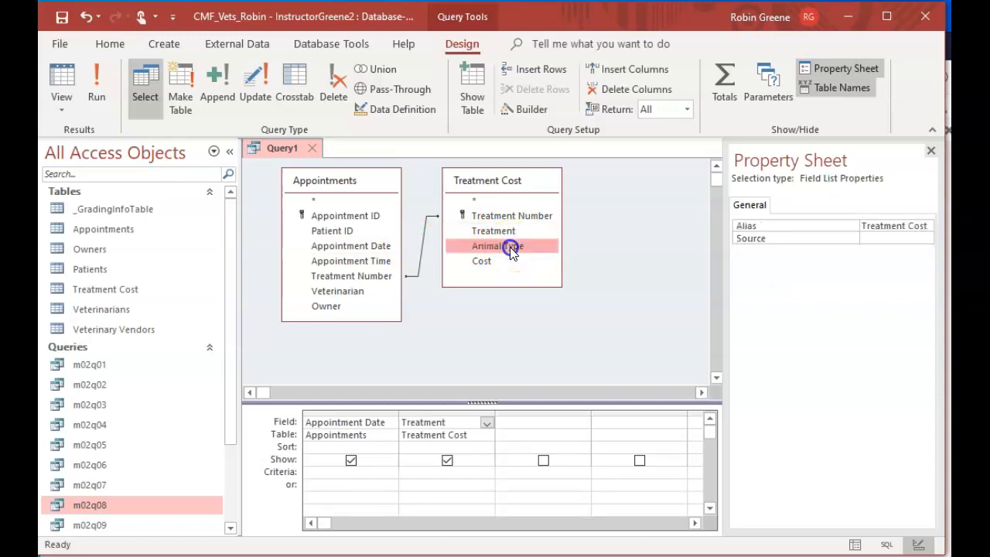
double_click(507, 260)
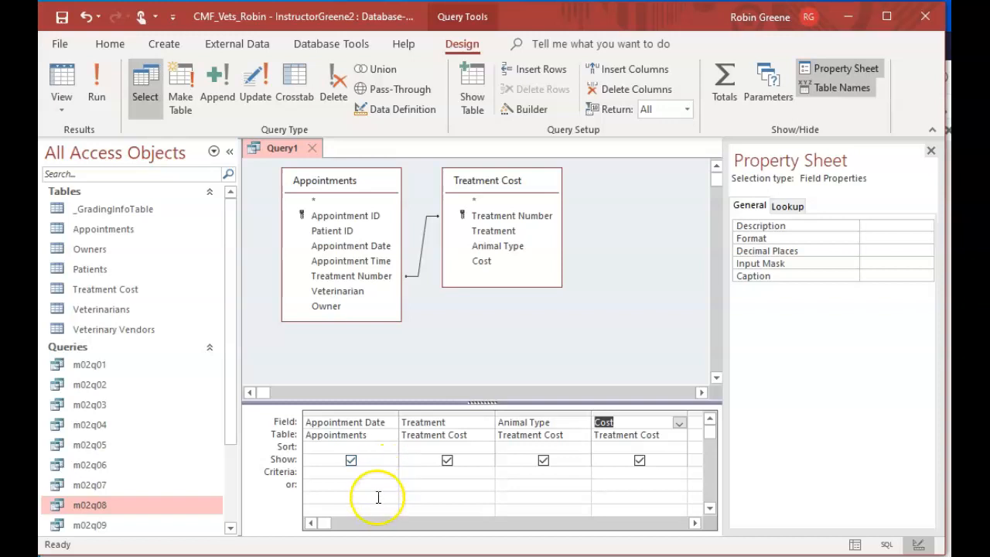
Sort the query in ascending order by Appointment Date and by Treatment
click(389, 448)
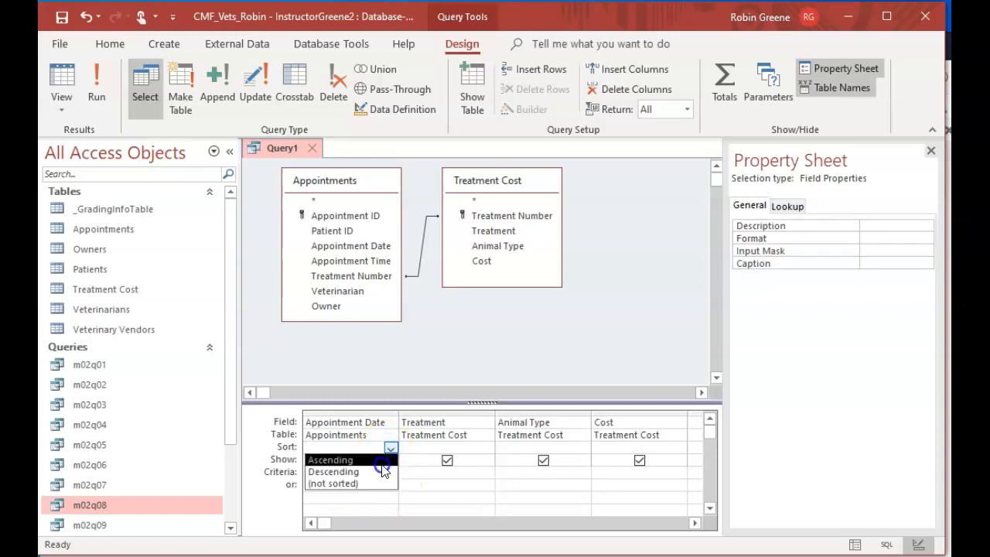
click(382, 460)
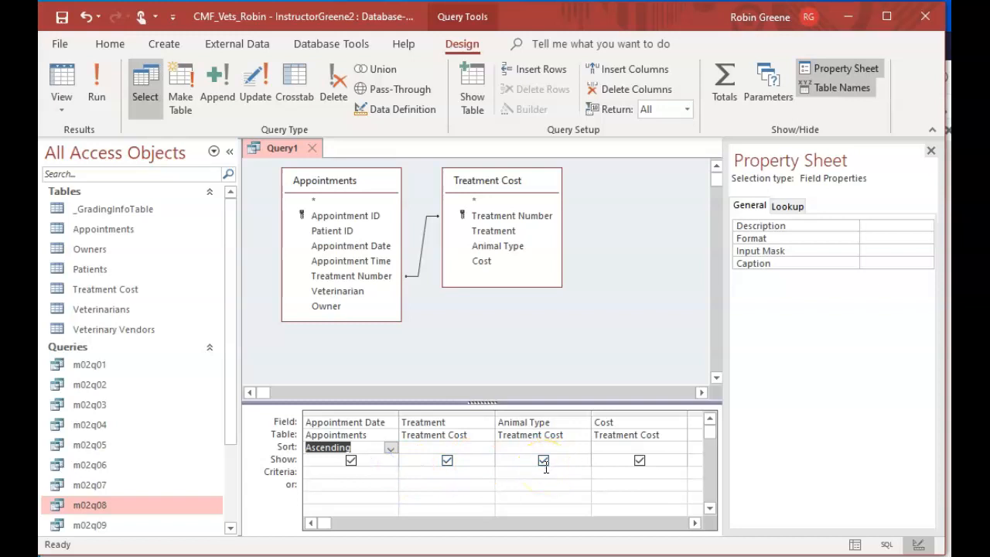
click(472, 450)
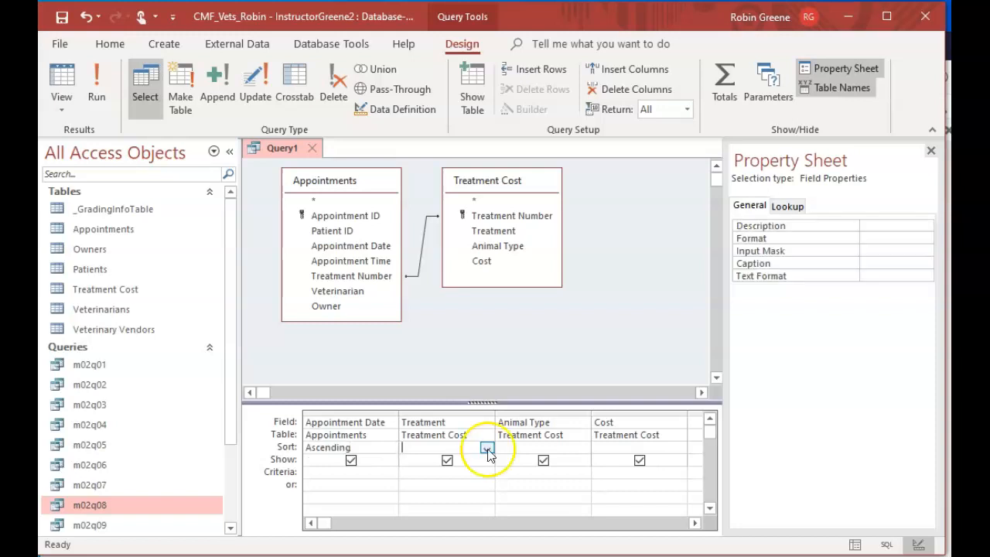
click(488, 449)
click(462, 460)
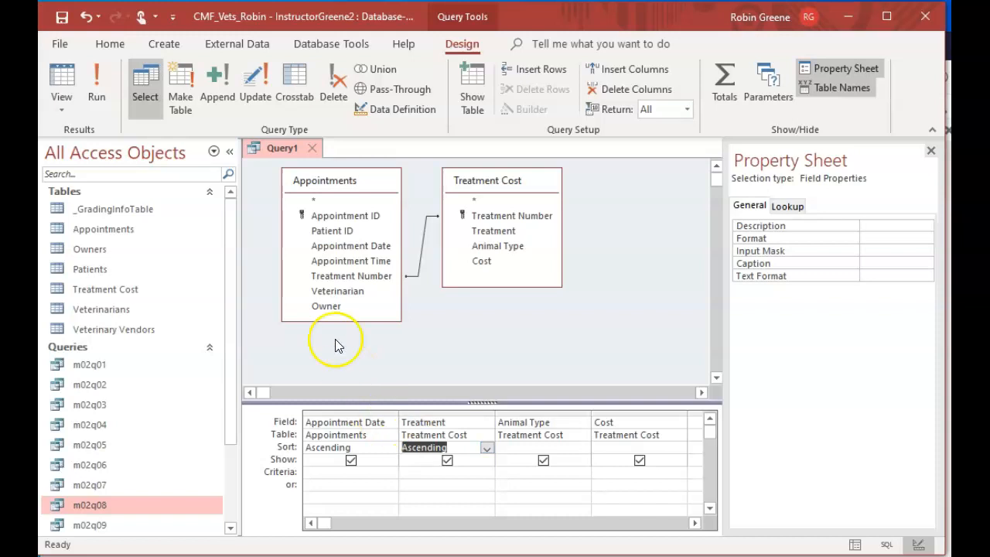
Run the query to check the sorted records and return to Design view
click(94, 87)
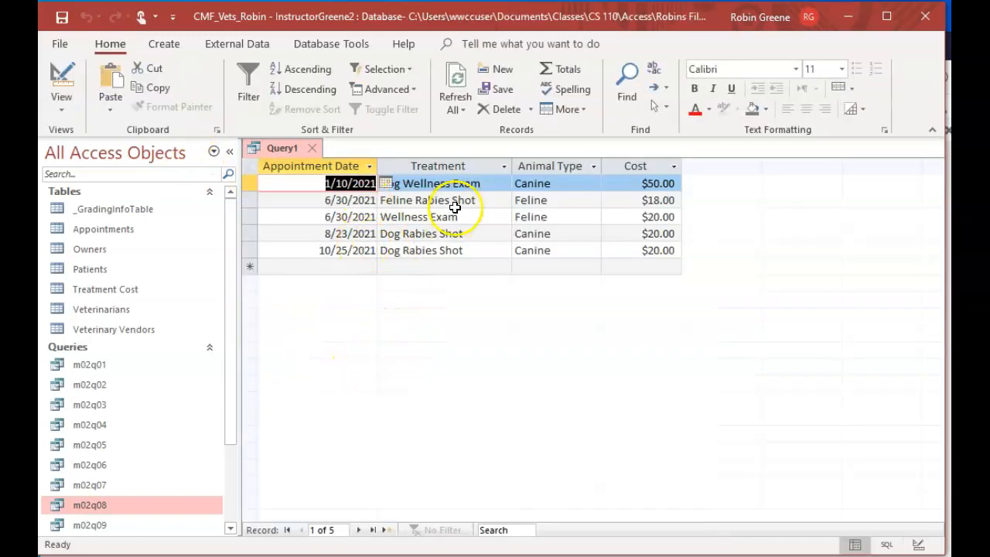
click(53, 78)
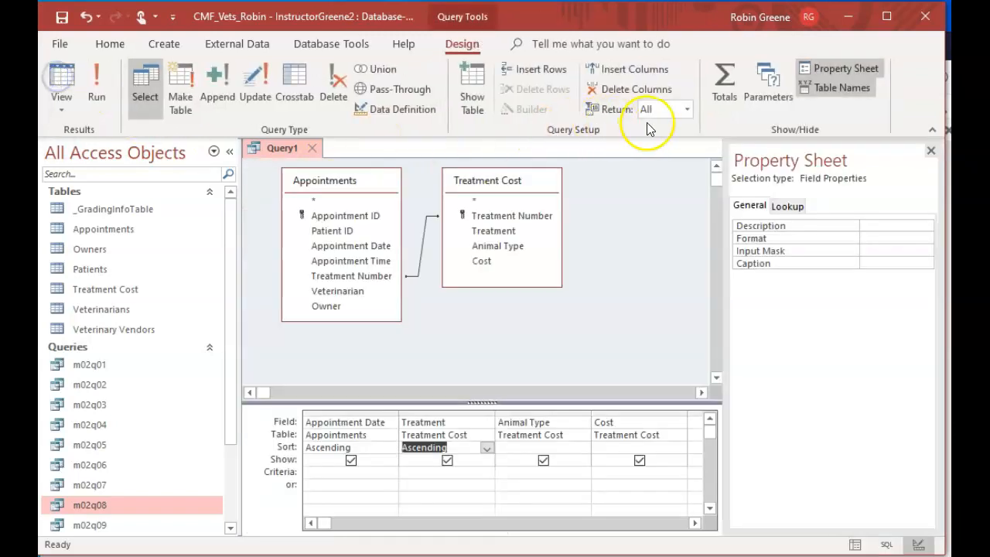
click(109, 85)
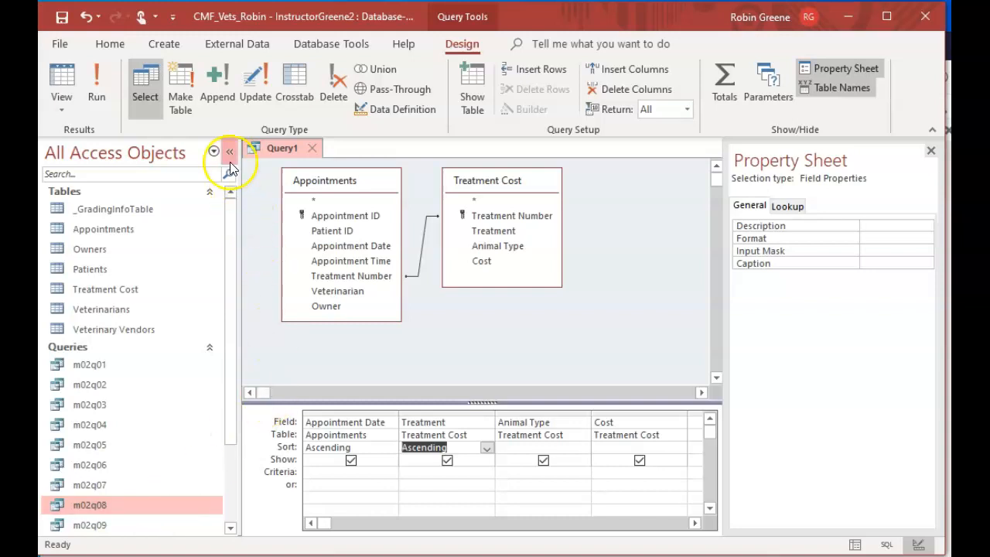
Close the new query and save it under the name Appointments and Treatments
click(310, 148)
click(470, 353)
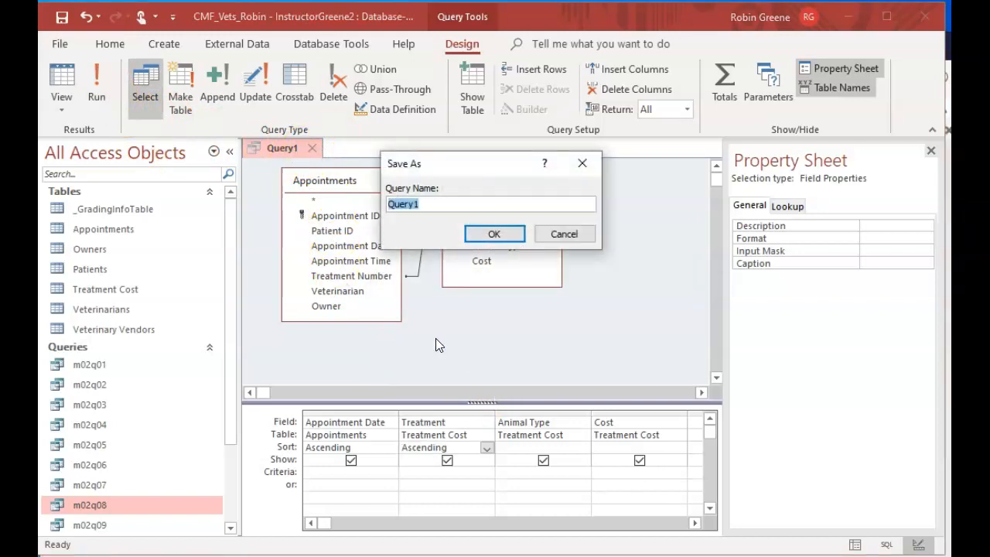
text(Appointments and)
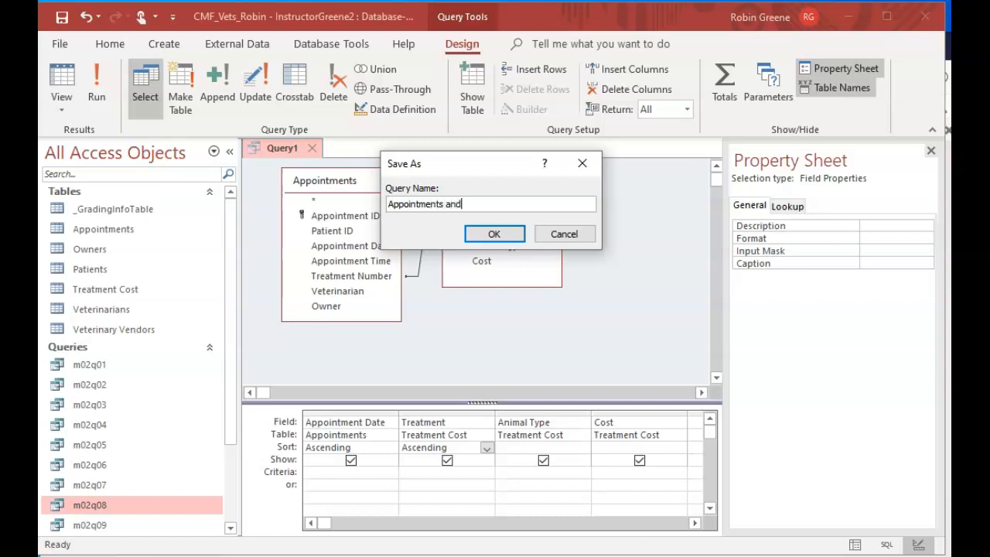
text( Treatments)
click(494, 233)
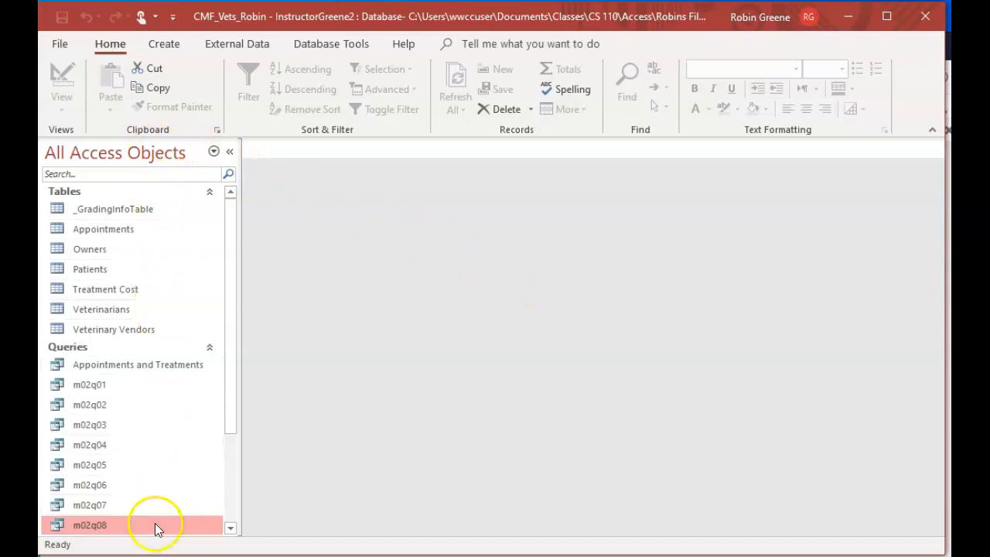
Open the saved Appointments and Treatments query and switch it to Design view
drag(234, 419, 233, 485)
double_click(162, 272)
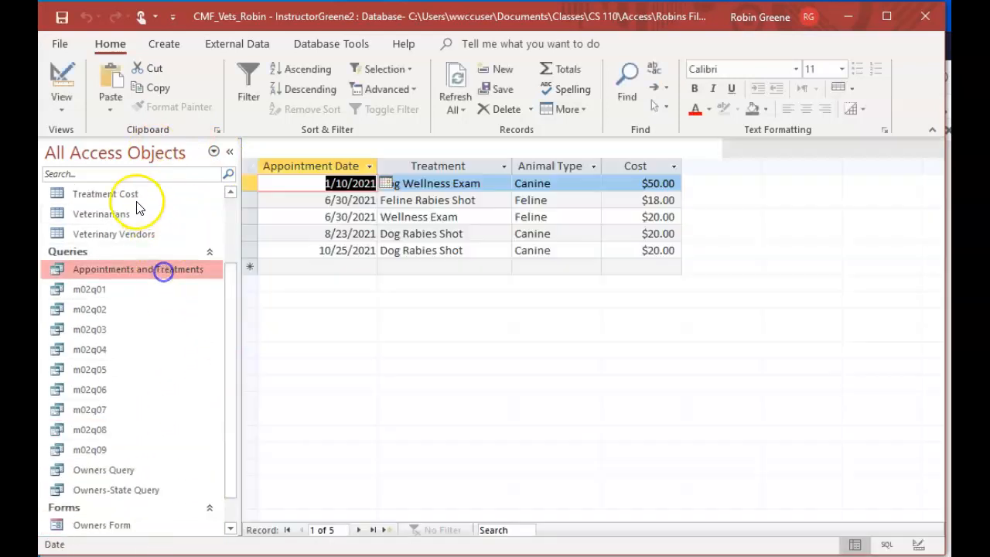
click(61, 91)
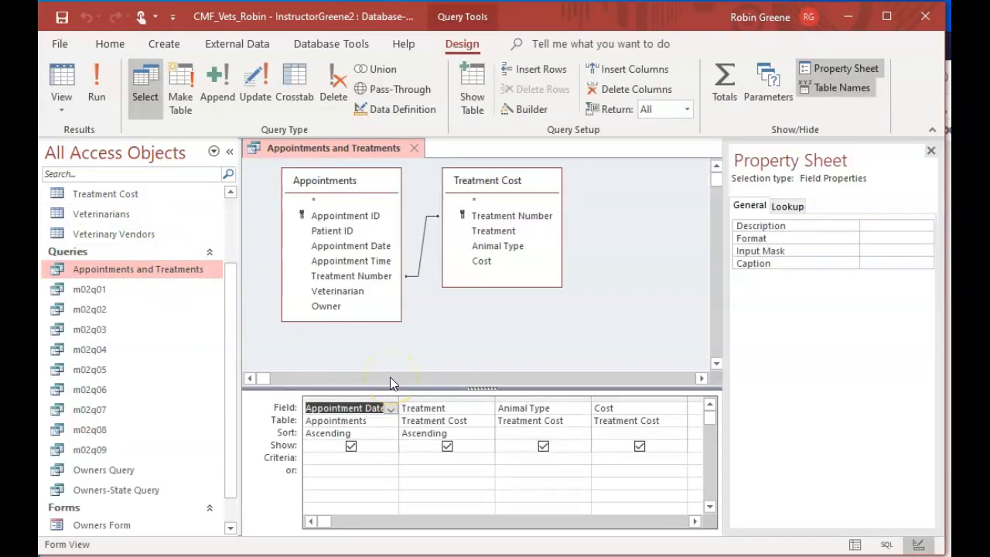
Set the join to include all Treatment Cost records and only matching Appointments records, and run the query
right_click(423, 235)
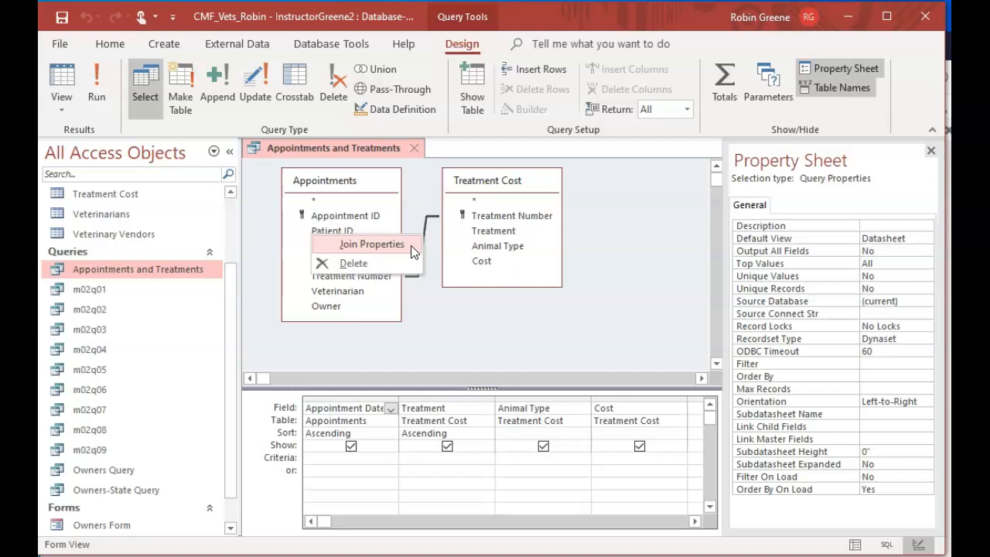
click(410, 245)
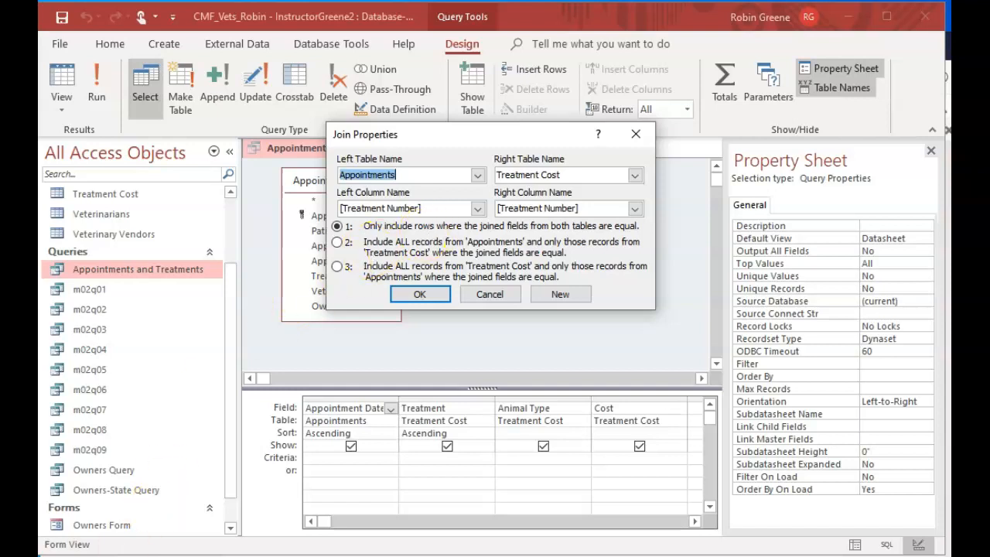
click(338, 268)
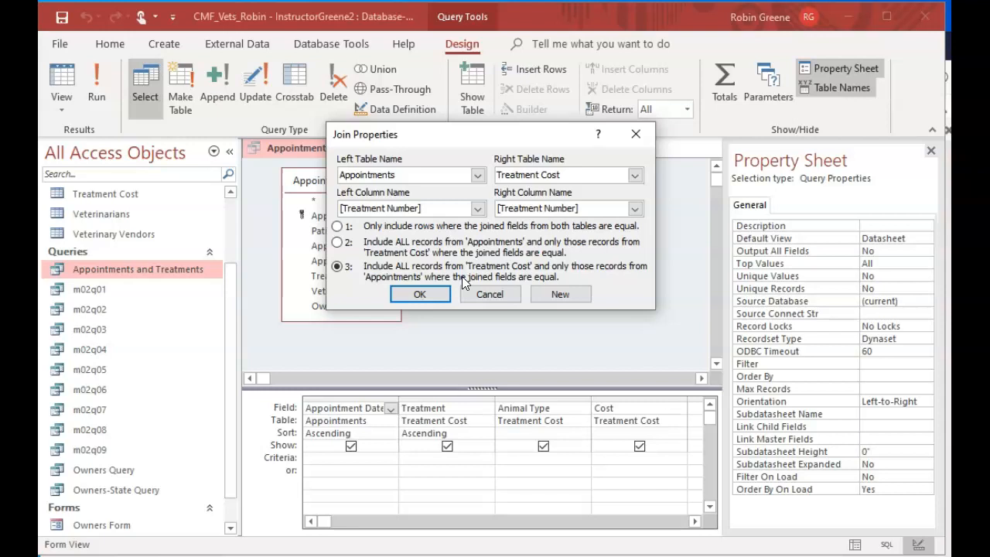
click(421, 294)
click(96, 84)
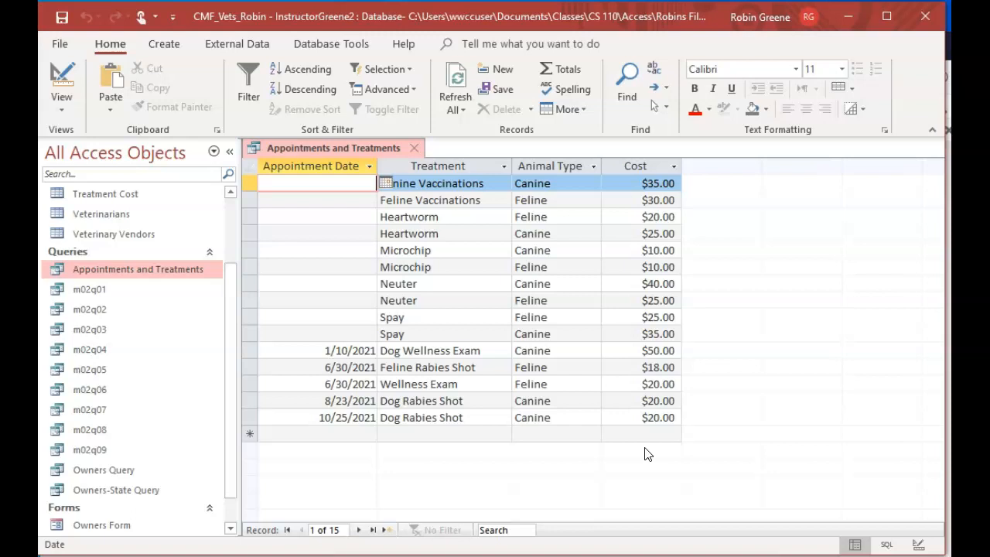
Change the join in Design view to include all Appointments records and only matching Treatment Cost records, and run the query
click(62, 83)
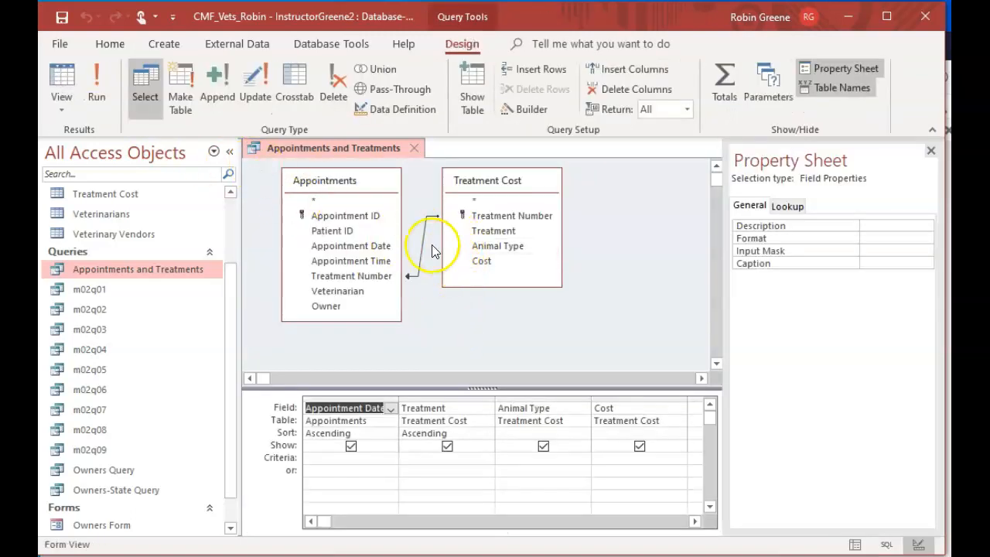
right_click(421, 237)
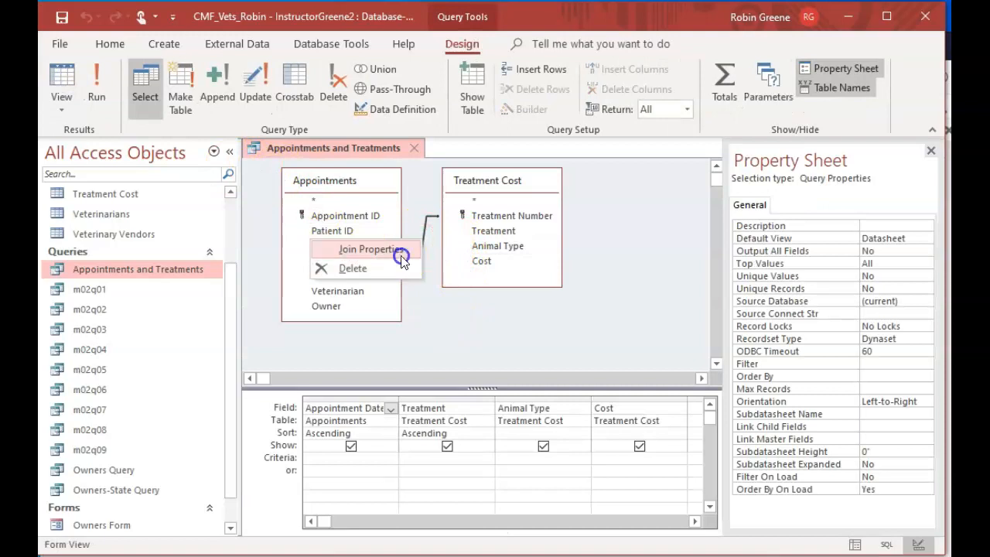
click(401, 249)
click(337, 242)
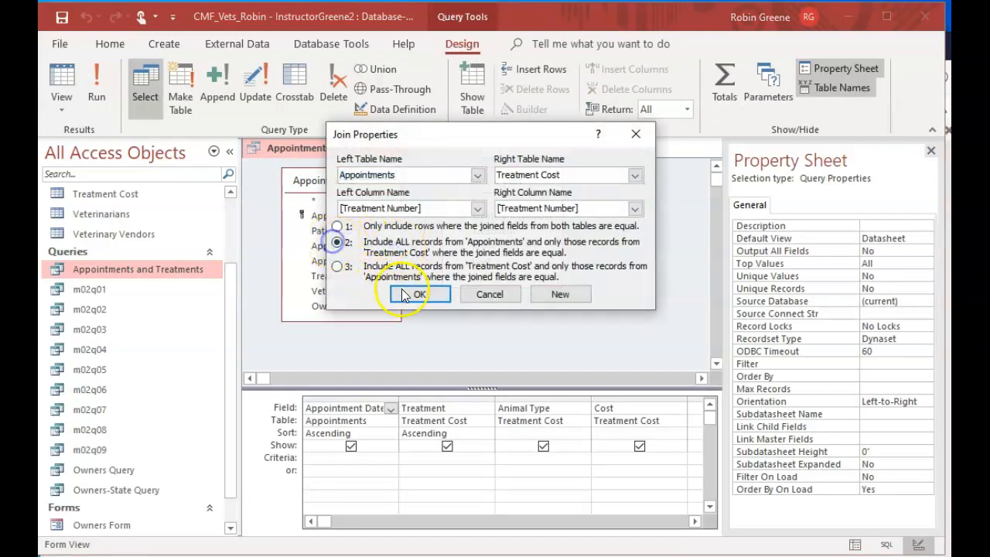
click(403, 292)
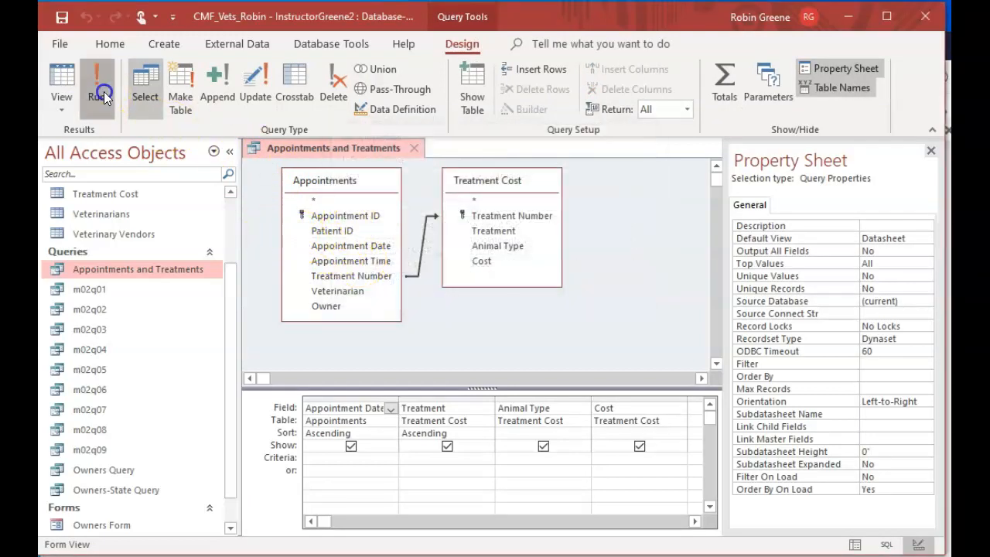
click(101, 91)
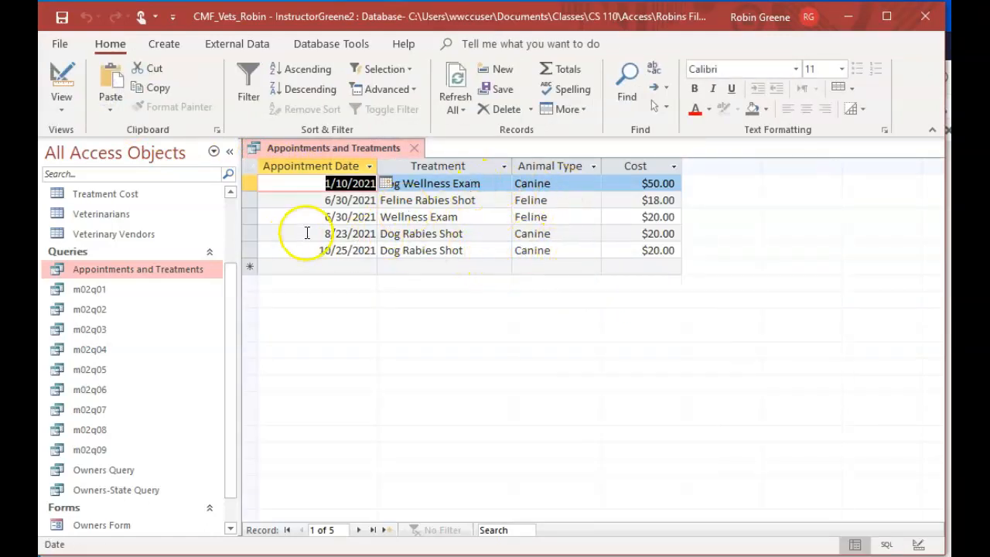
Return to Design view and set the join back to all Treatment Cost records with only matching Appointments records
click(65, 79)
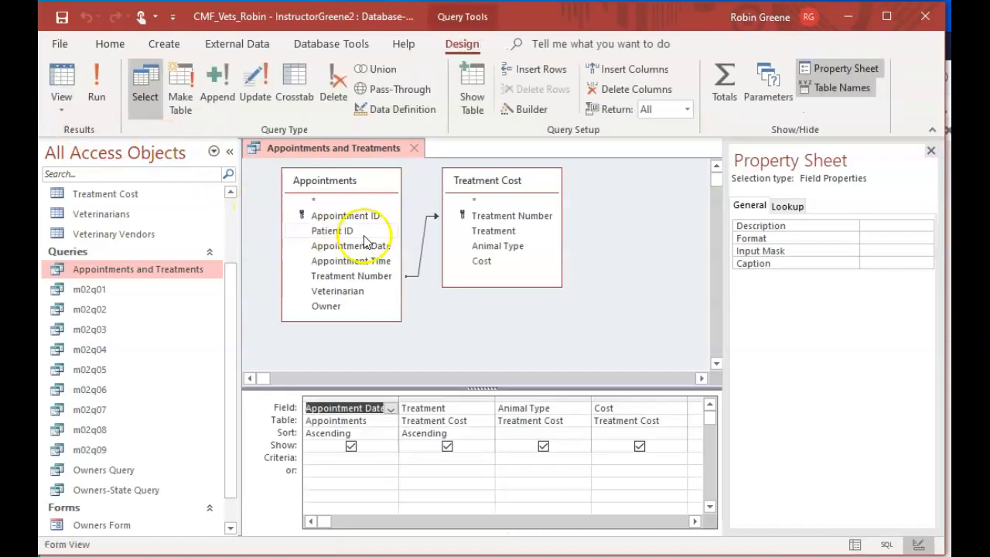
right_click(425, 232)
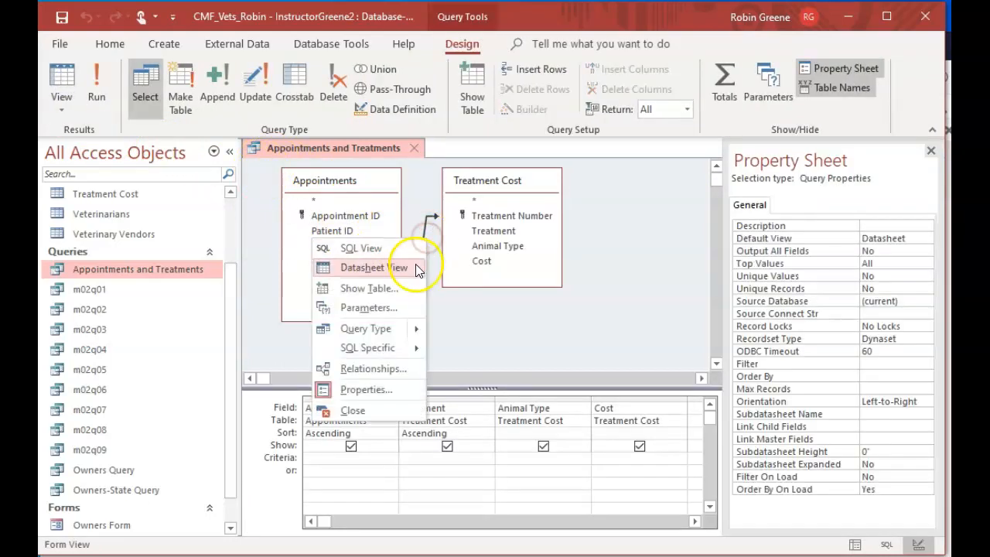
click(428, 226)
right_click(428, 227)
click(411, 232)
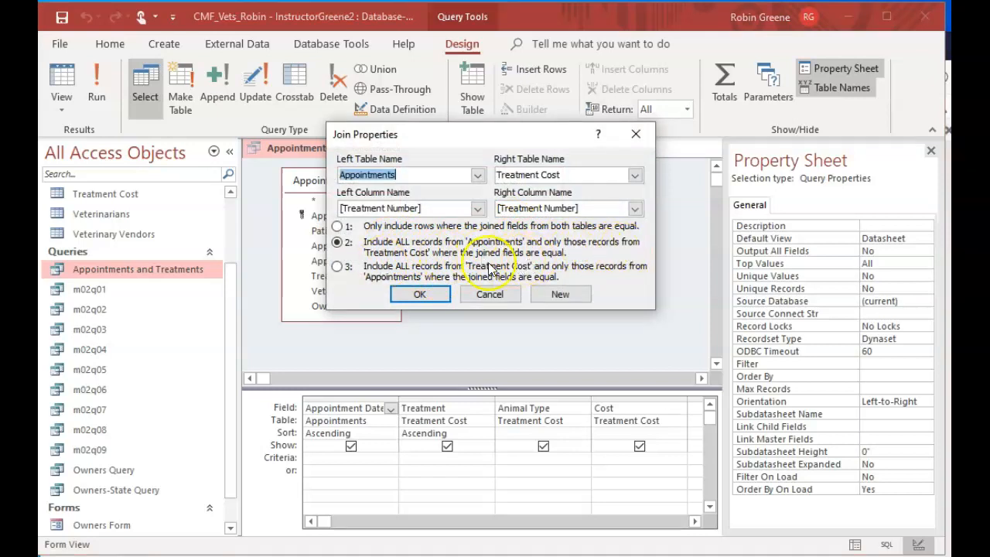
click(338, 268)
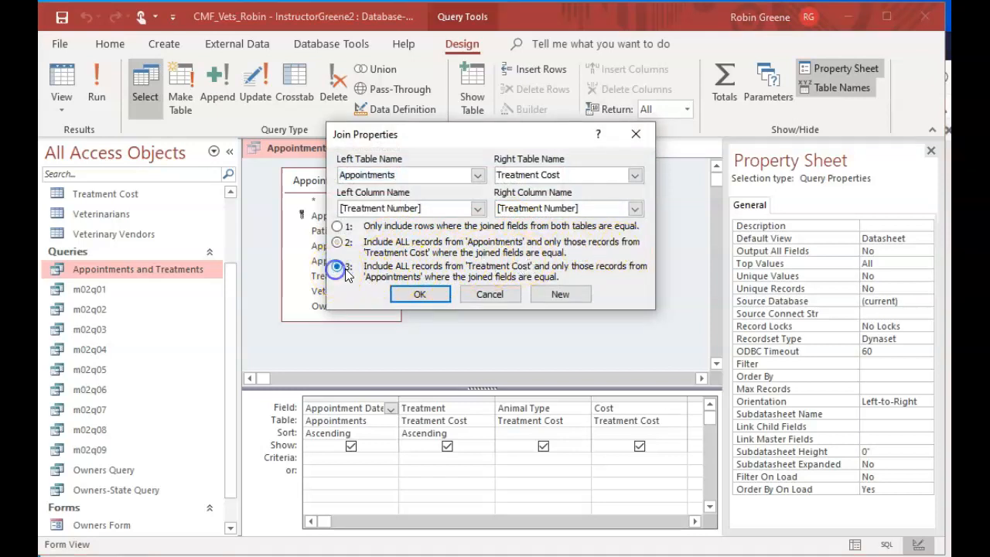
click(419, 295)
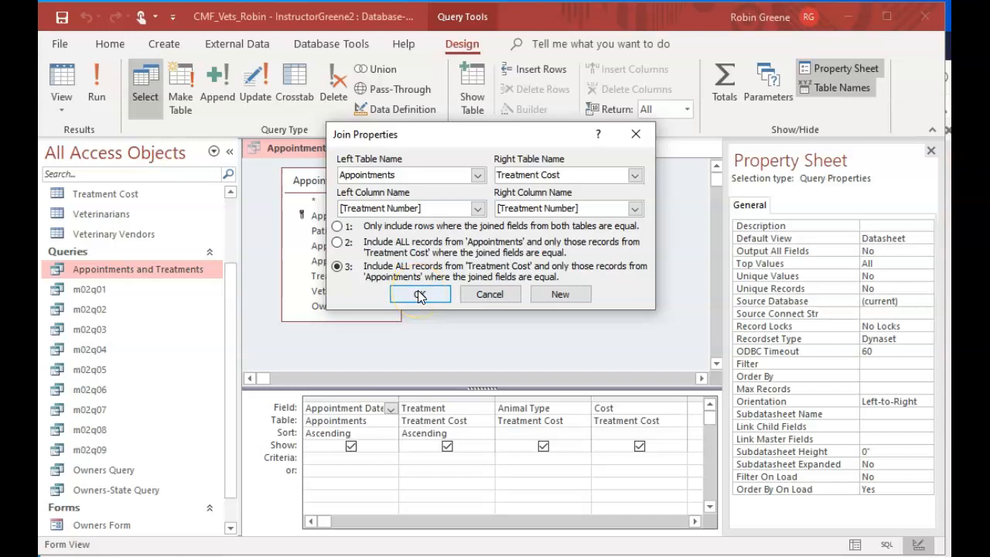
click(419, 294)
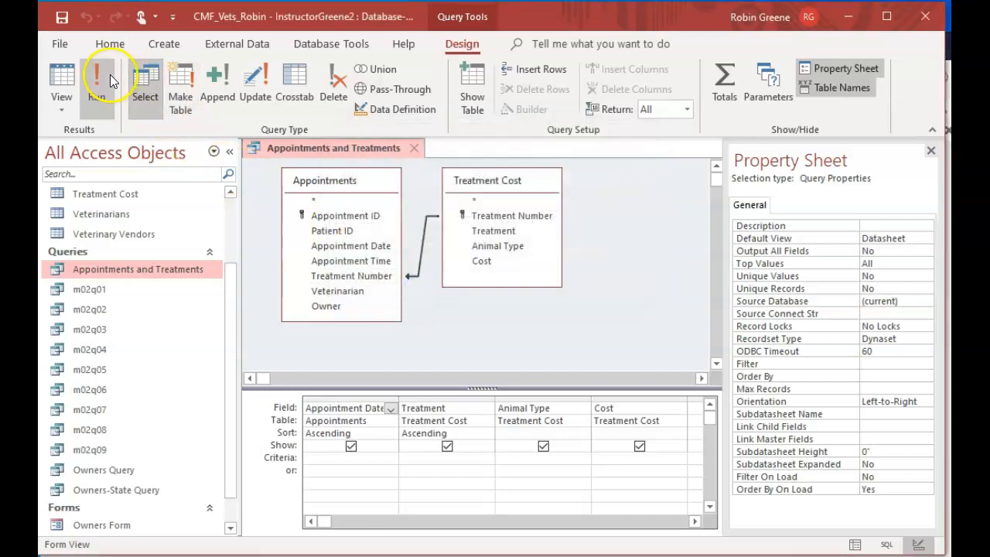
Save and close the Appointments and Treatments query, and reopen it in Datasheet view
right_click(335, 148)
click(364, 155)
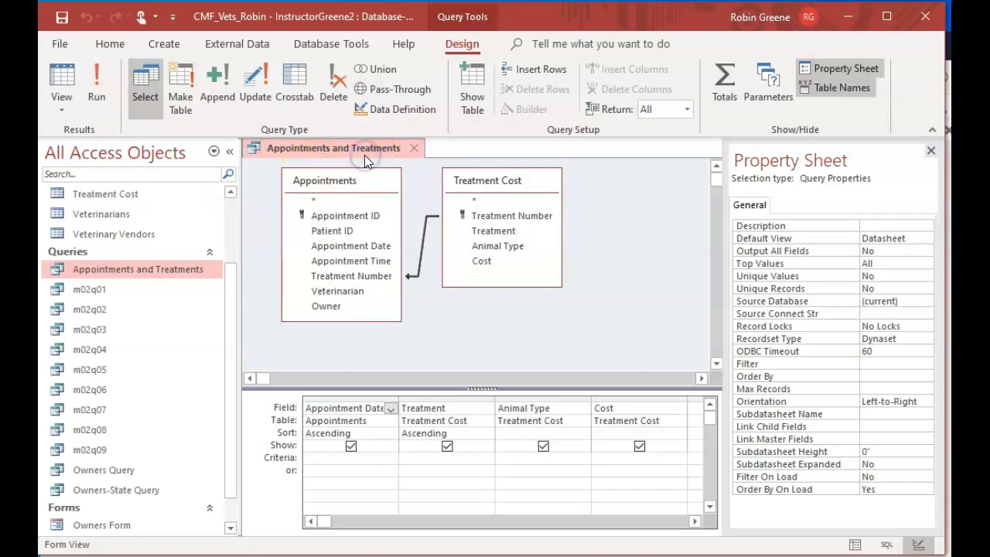
click(414, 148)
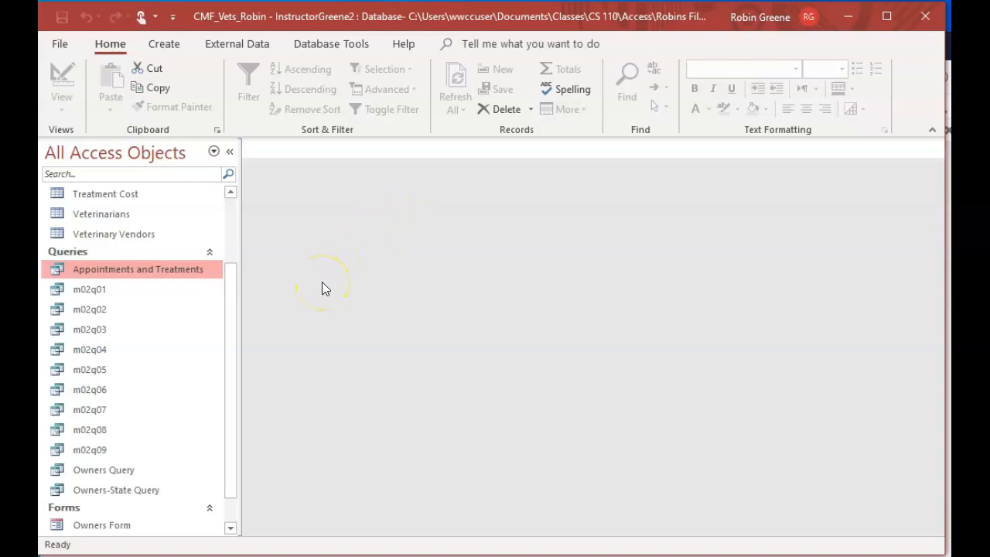
double_click(178, 275)
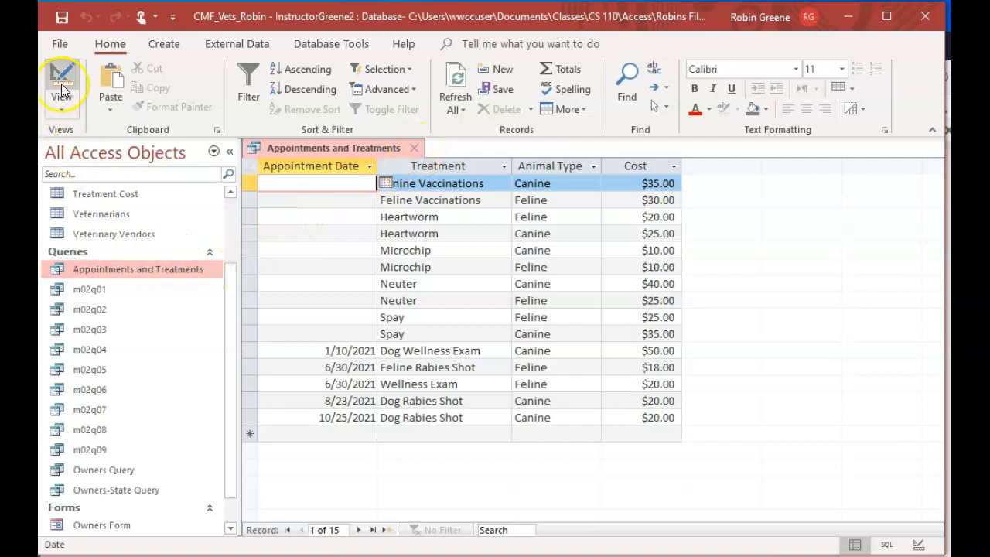
click(162, 45)
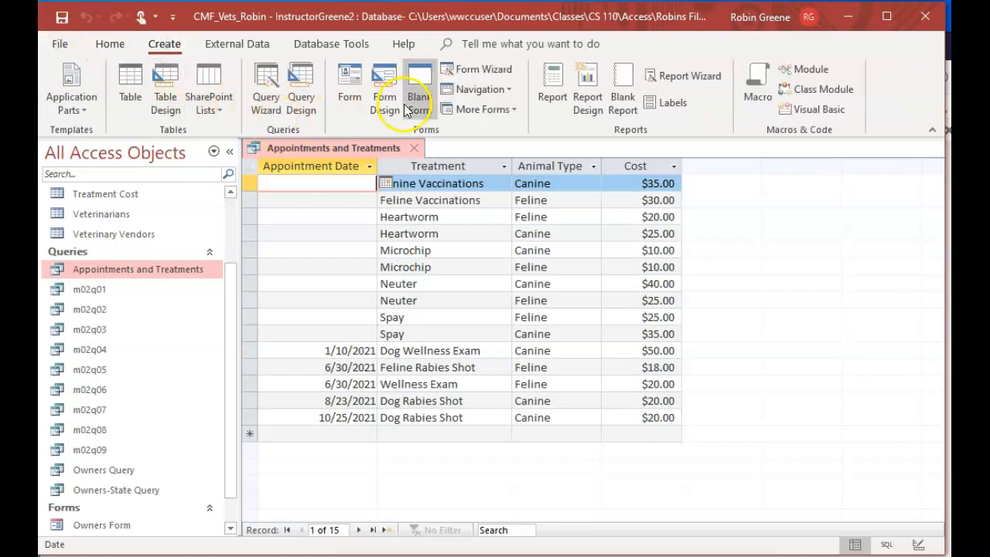
click(549, 96)
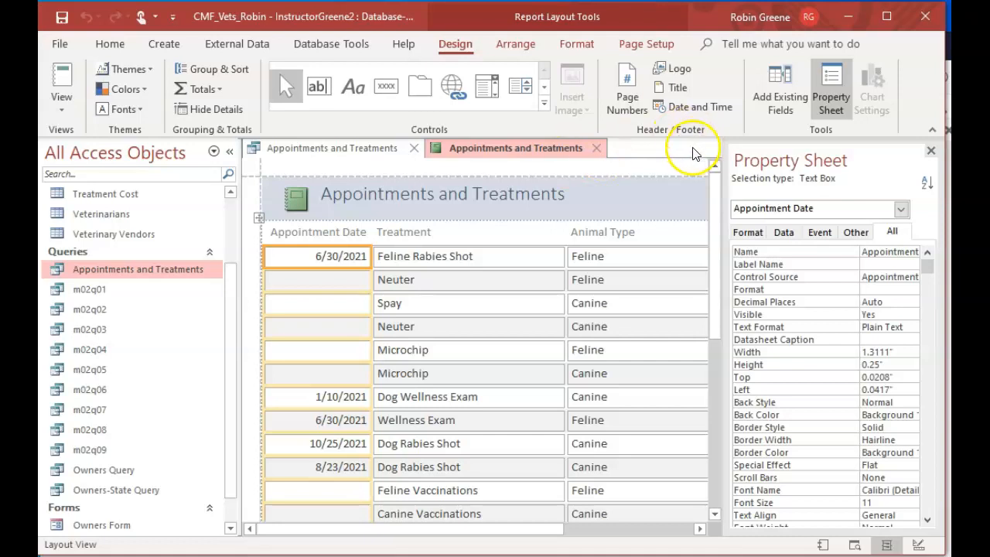
click(596, 149)
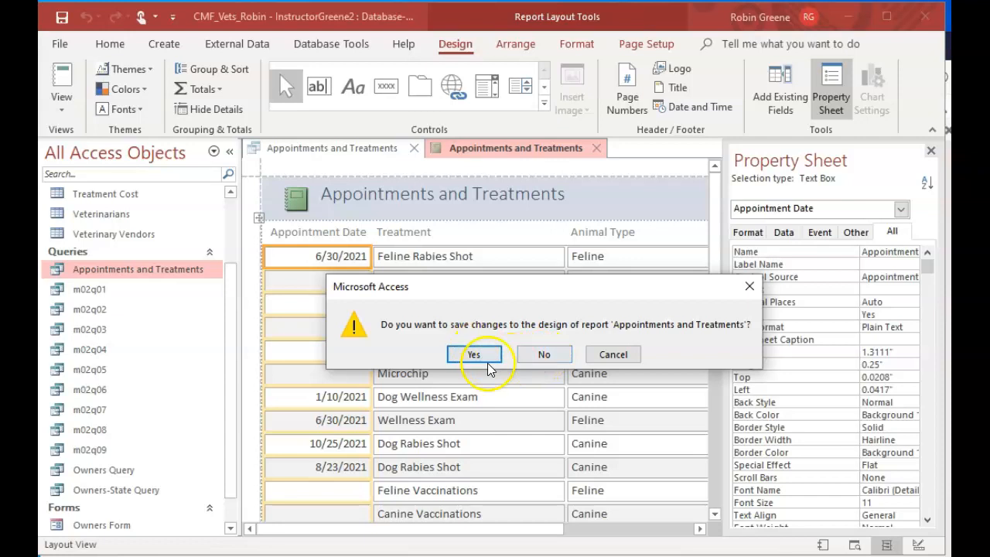
click(541, 354)
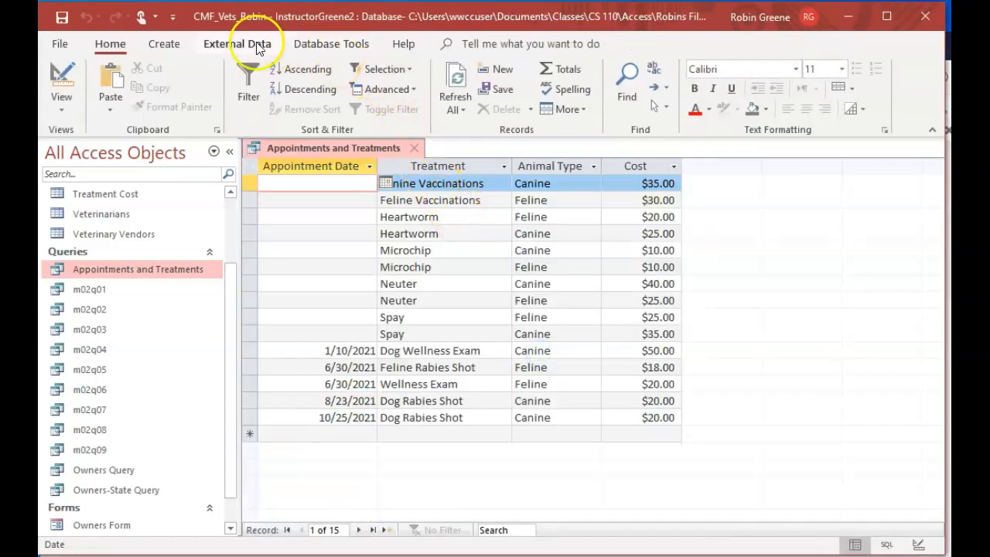
Set up a Report Wizard report with all Appointments and Treatments query fields, no grouping or sorting, in tabular layout and portrait orientation
click(164, 44)
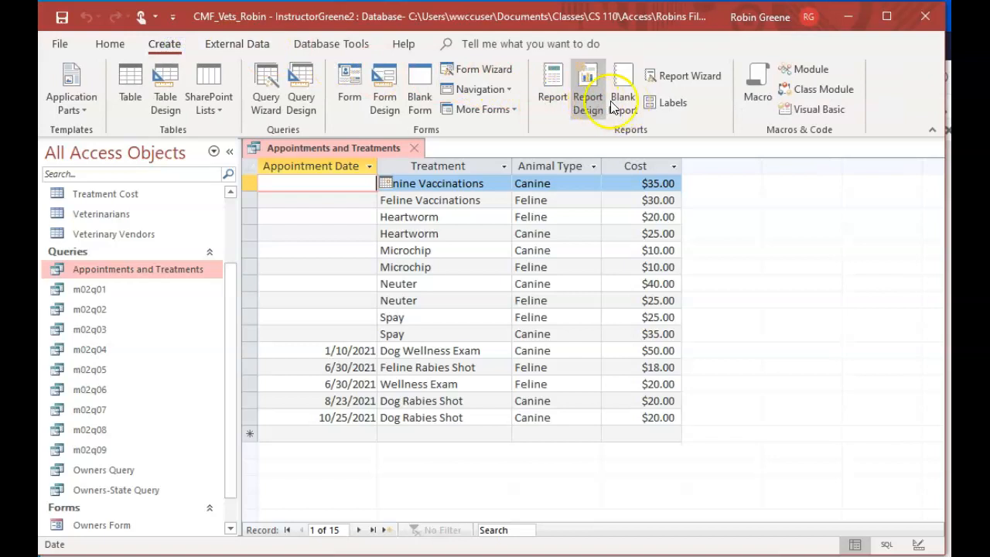
click(684, 76)
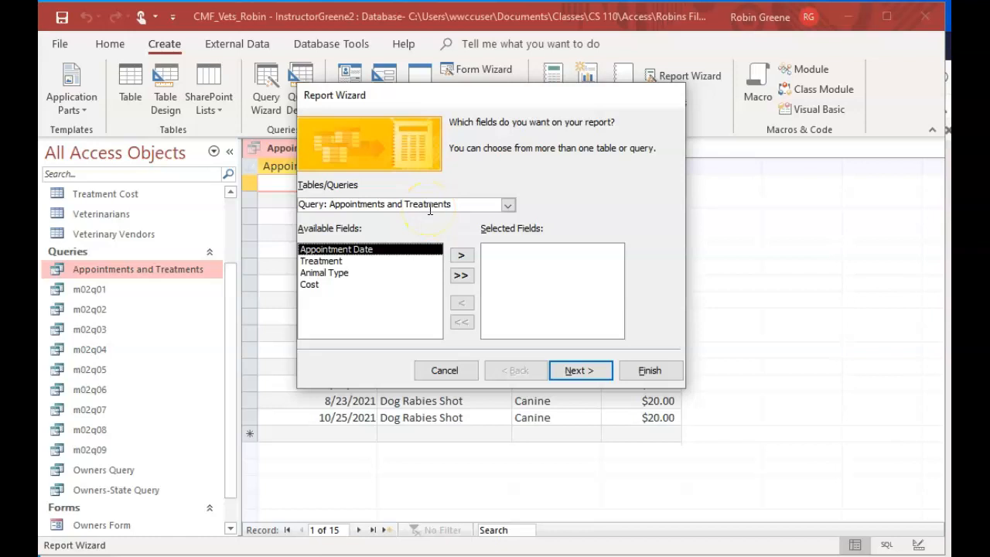
click(461, 275)
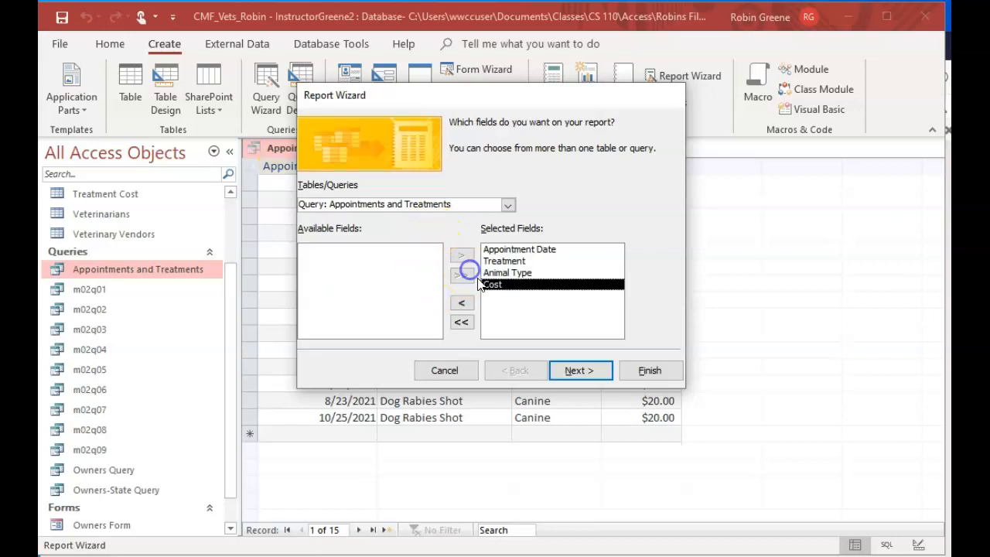
click(587, 373)
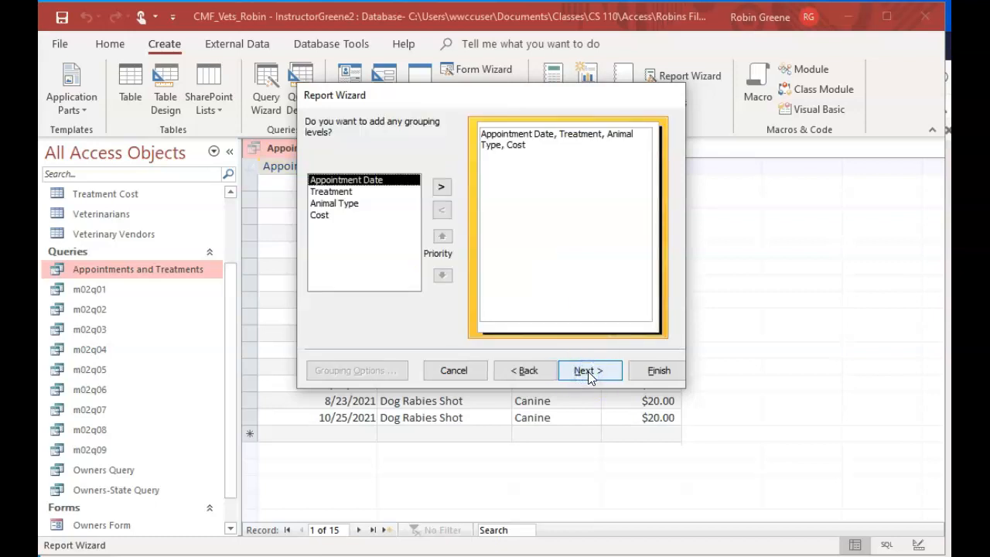
click(585, 372)
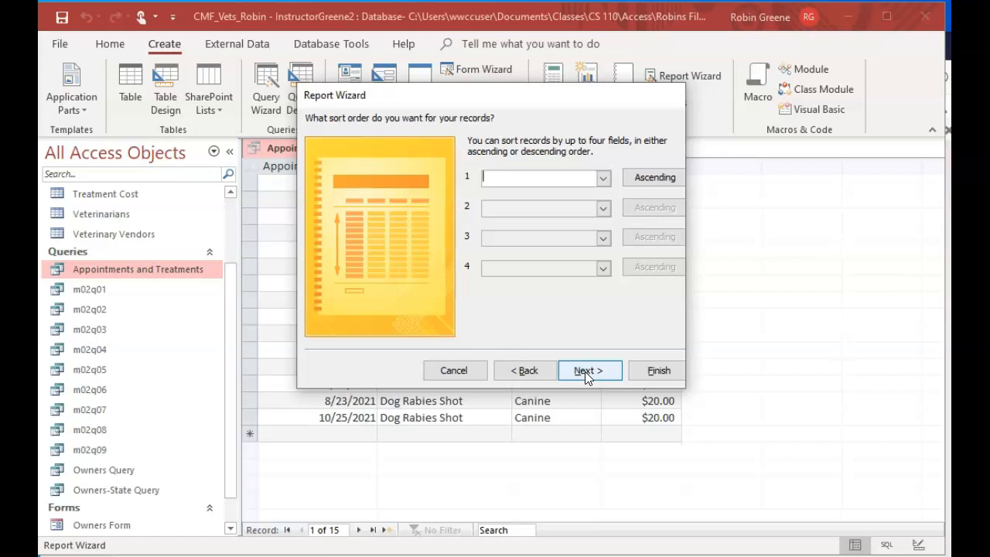
click(585, 371)
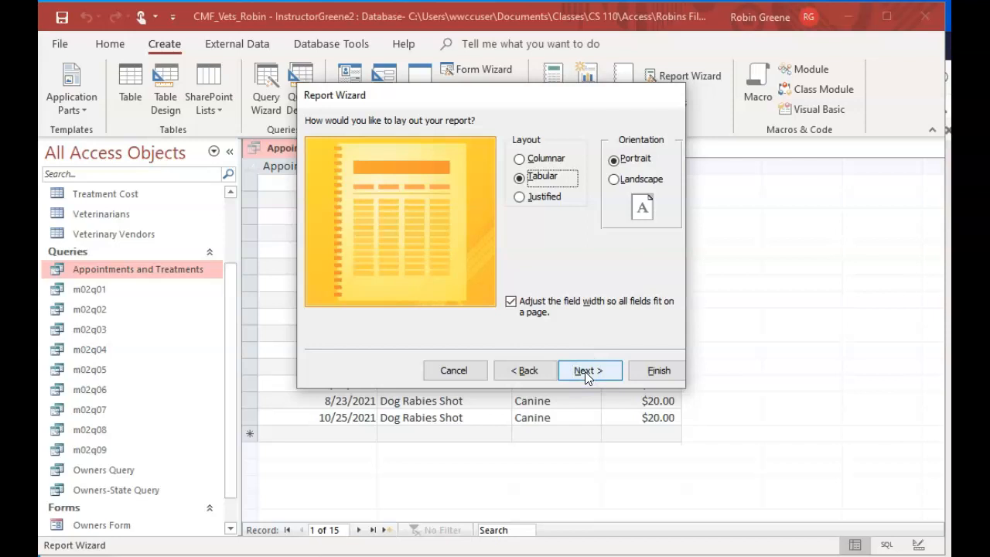
click(585, 371)
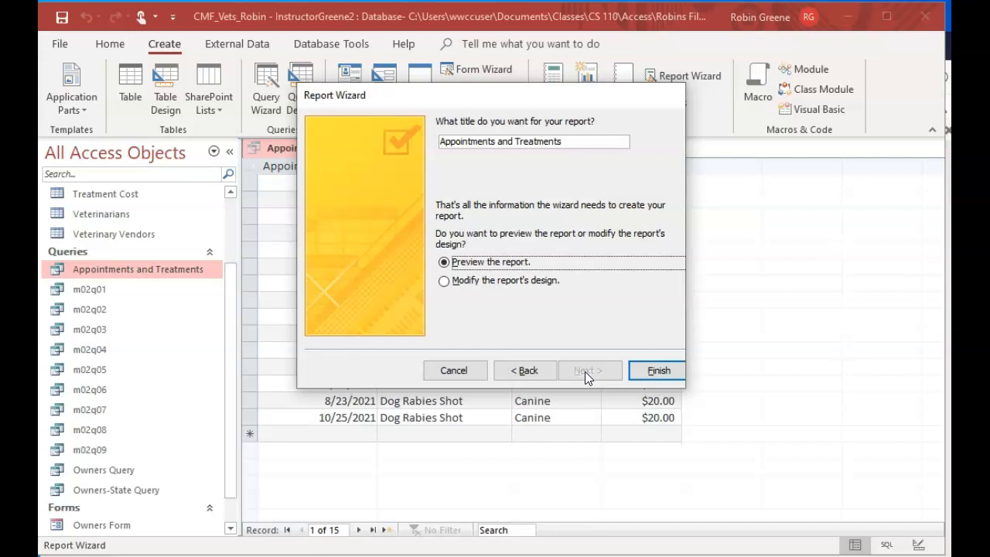
Title the report "Appointments and Treatments Report" and finish the wizard with the report preview
click(597, 138)
text(Reporet)
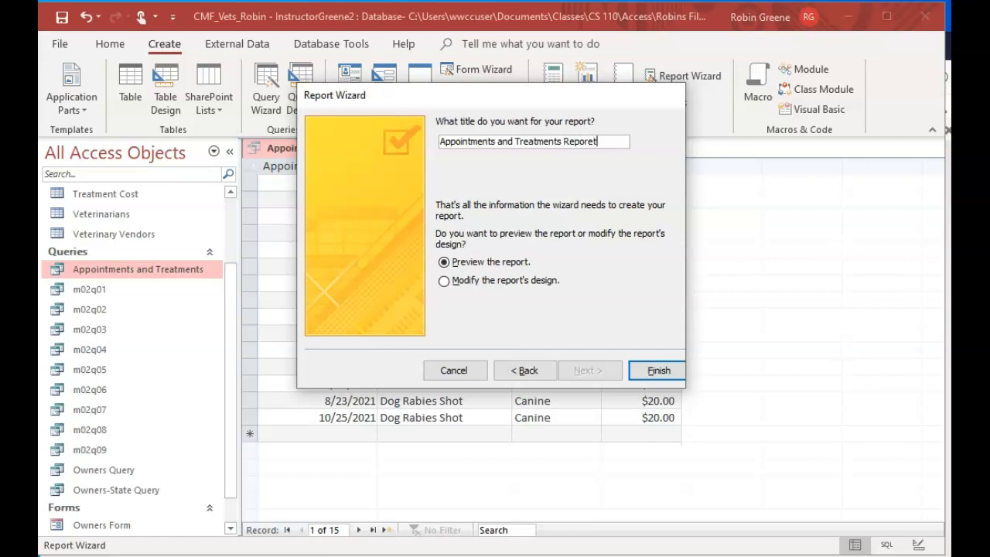
key(BackSpace)
key(BackSpace)
text(y)
key(BackSpace)
text(t)
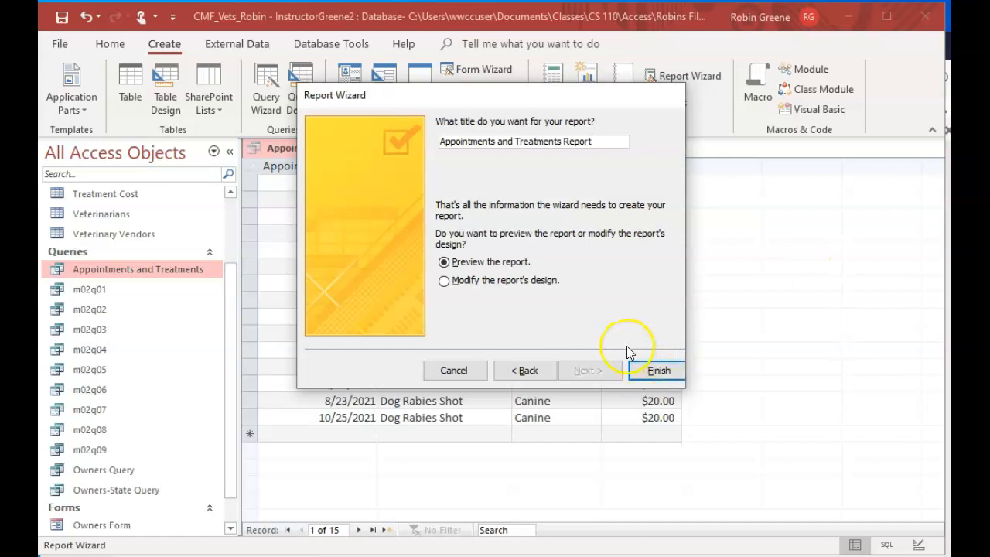
click(656, 371)
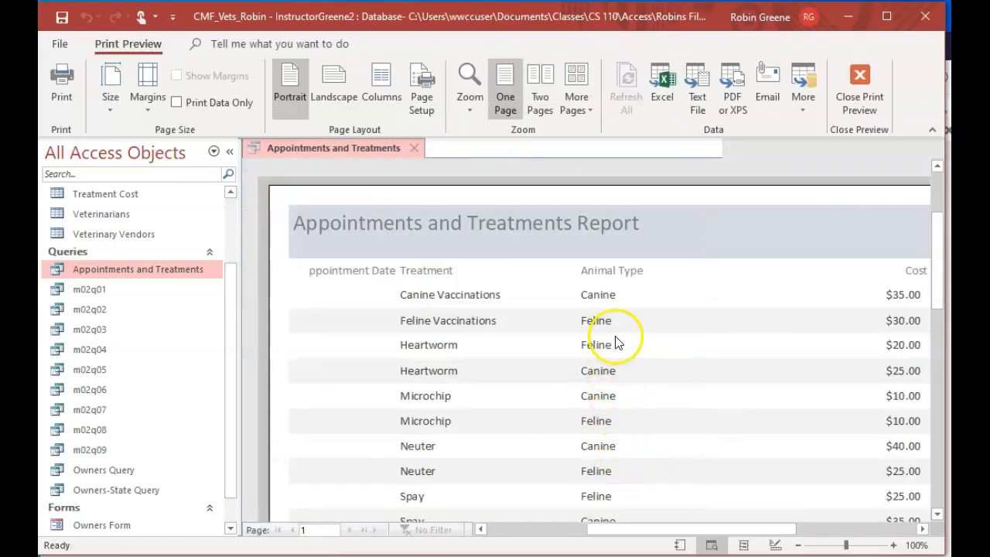
Look over the treatment rows in the report preview, and close both the report and the Appointments and Treatments query
scroll(692, 402, down, 2)
scroll(694, 402, down, 4)
scroll(694, 403, up, 5)
scroll(694, 403, up, 2)
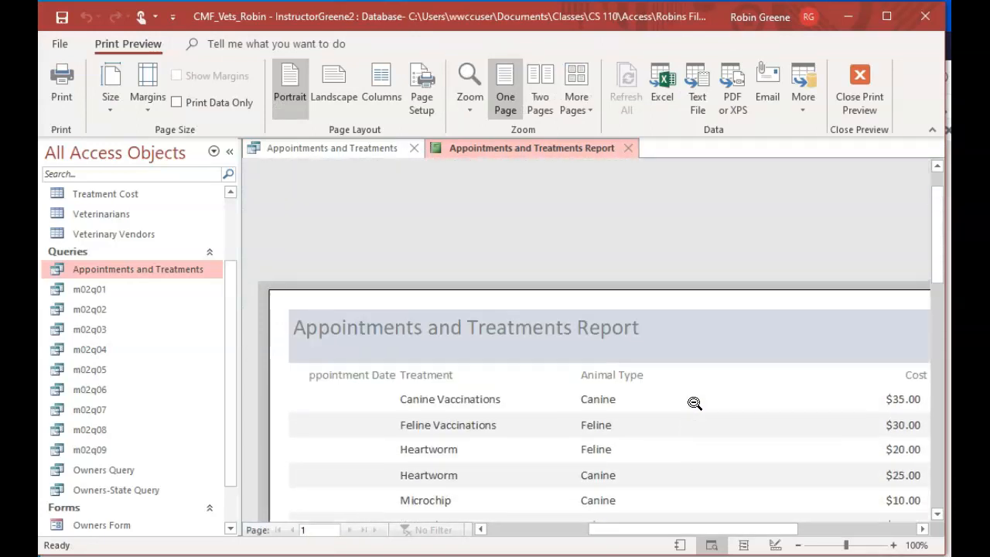
scroll(693, 403, down, 1)
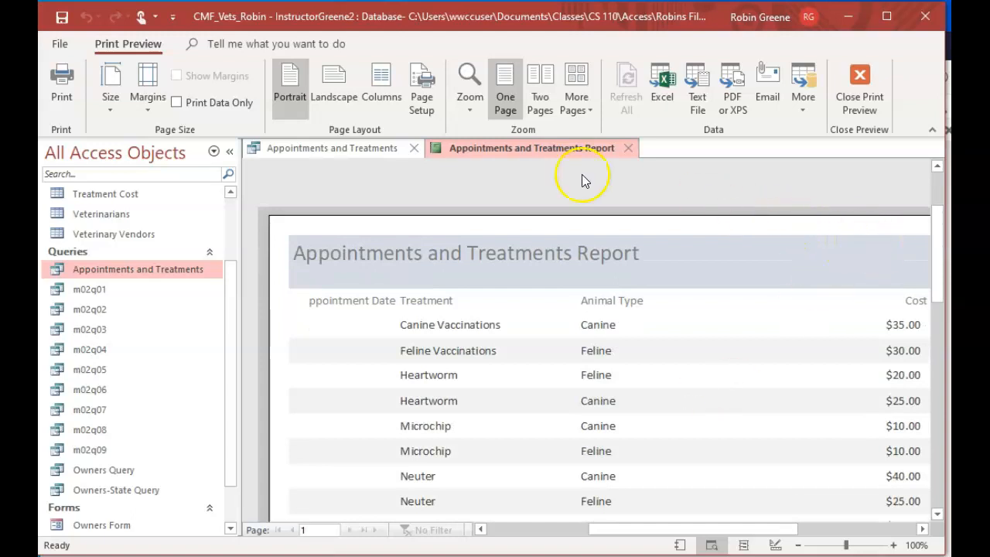
click(634, 147)
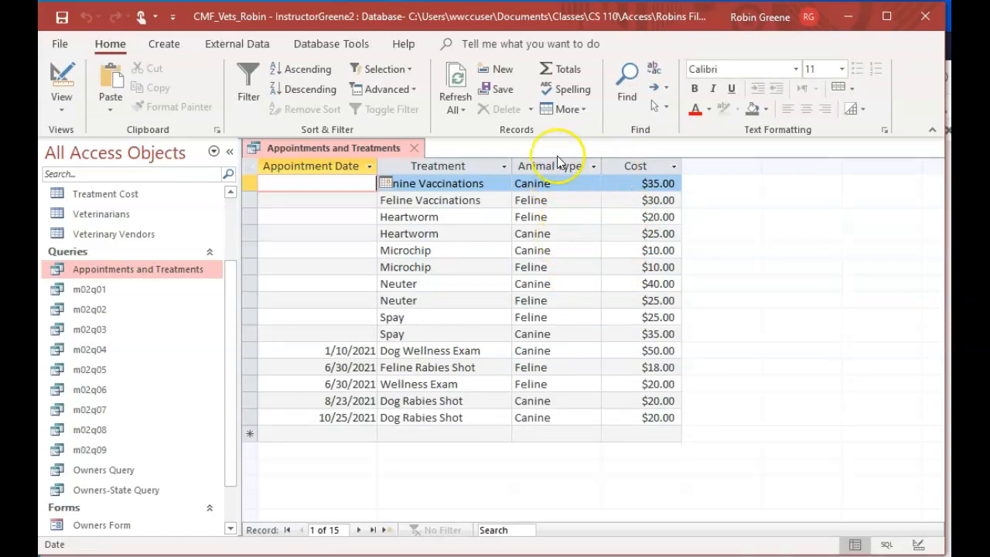
click(415, 148)
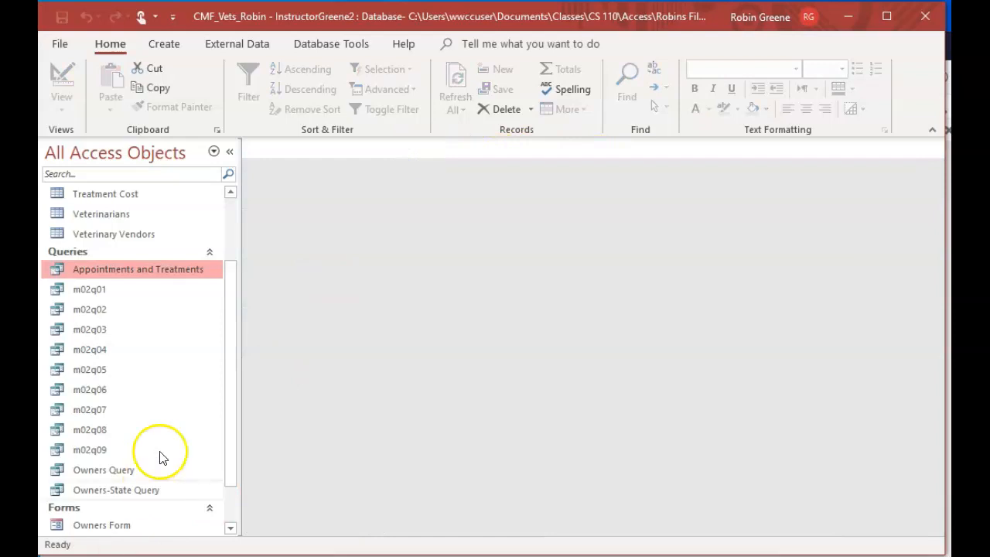
Reopen the Appointments and Treatments Report and check its page in Print Preview
scroll(194, 440, down, 1)
double_click(143, 505)
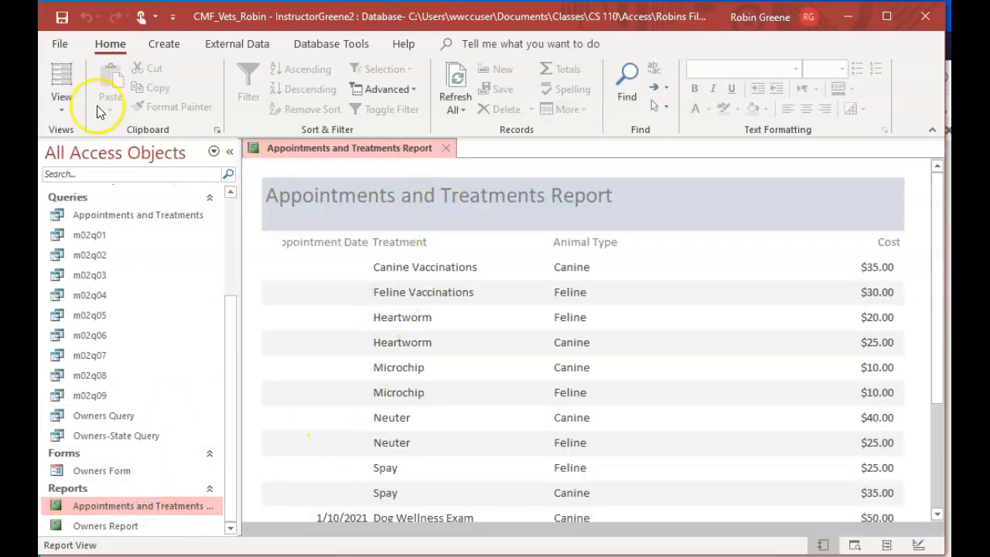
click(61, 46)
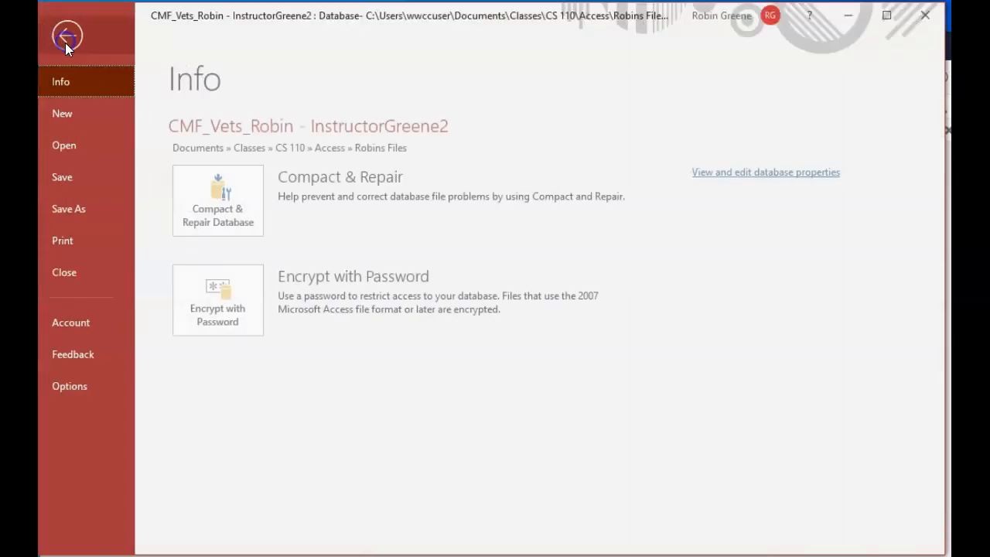
click(80, 245)
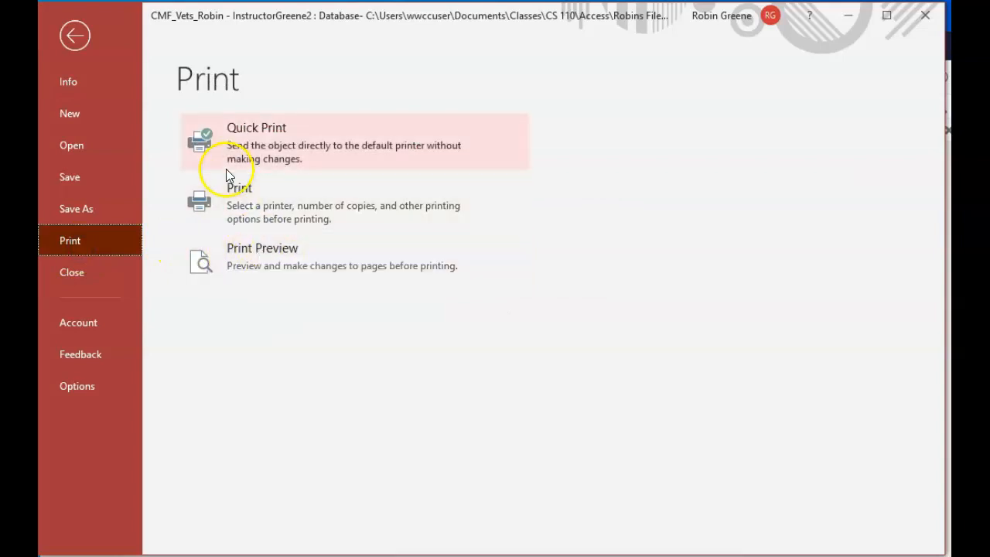
click(274, 261)
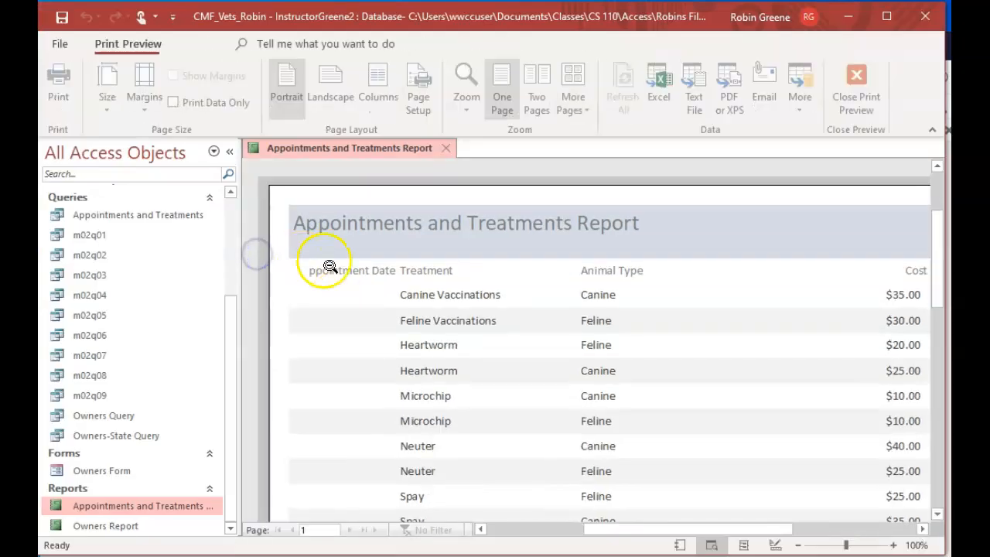
scroll(506, 323, down, 5)
scroll(508, 325, up, 5)
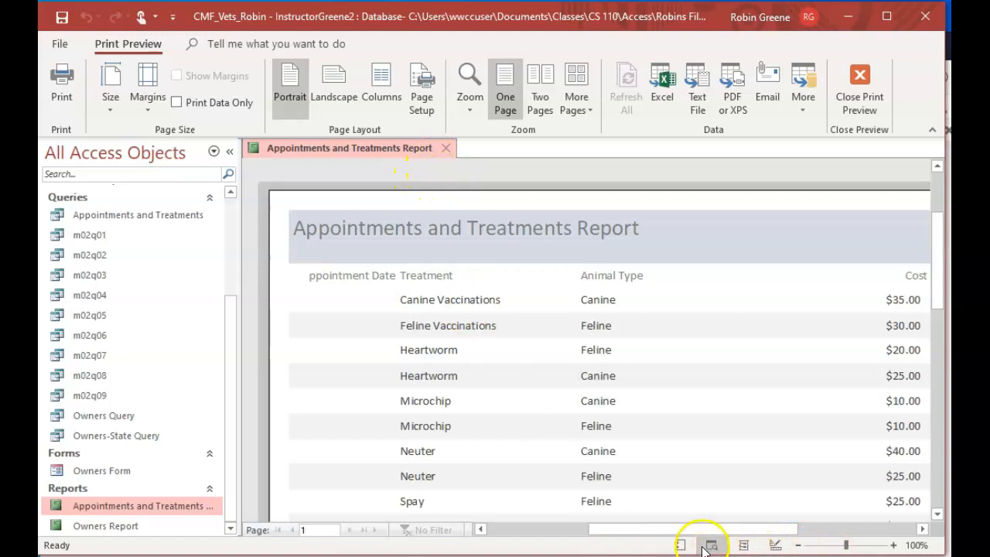
View the report in Layout view and in Design view, and close it
click(742, 545)
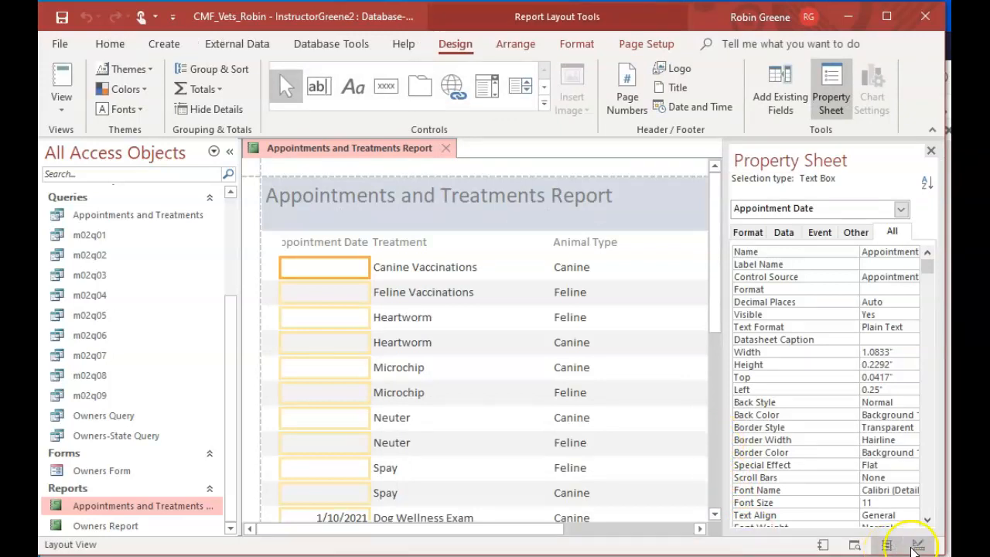
click(917, 545)
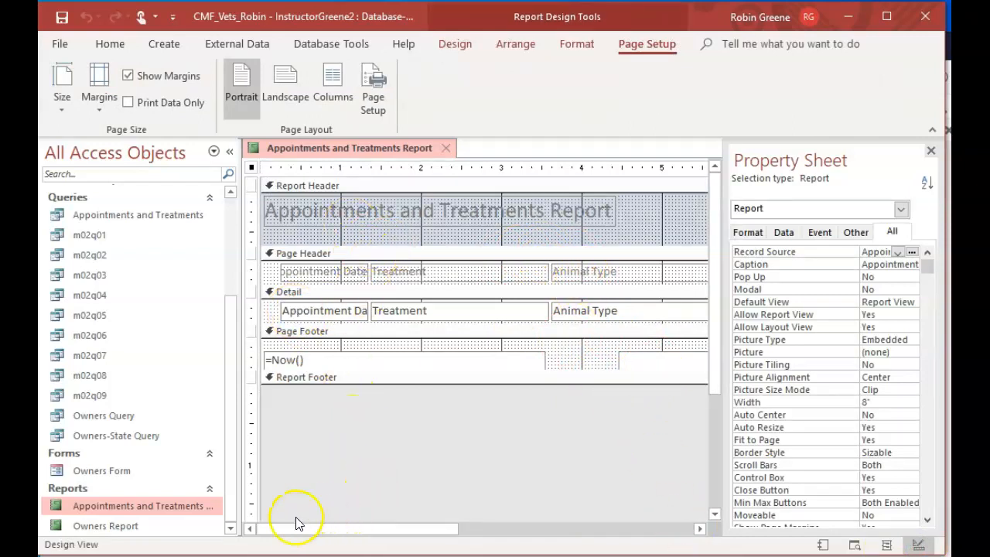
click(447, 148)
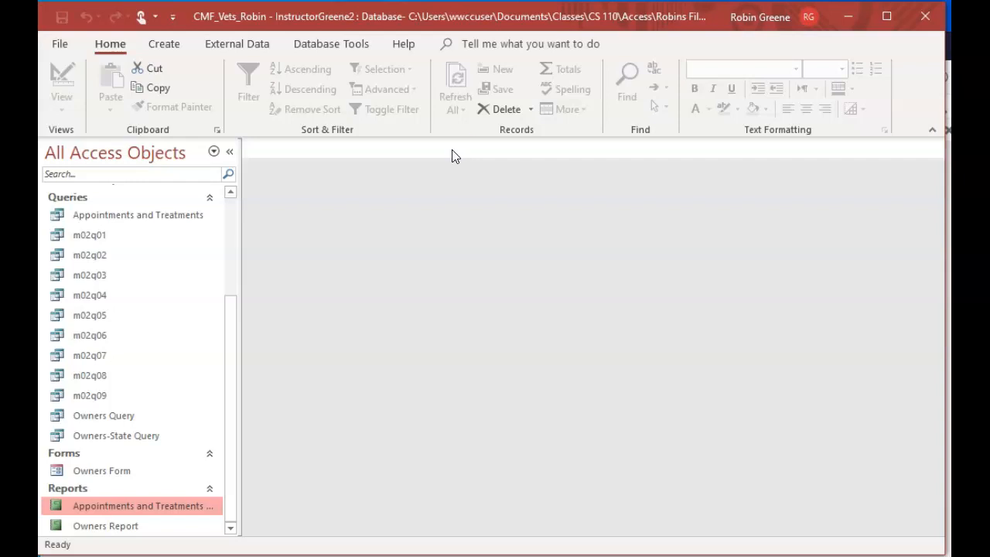
Create a basic form based on the Appointments and Treatments query
click(121, 216)
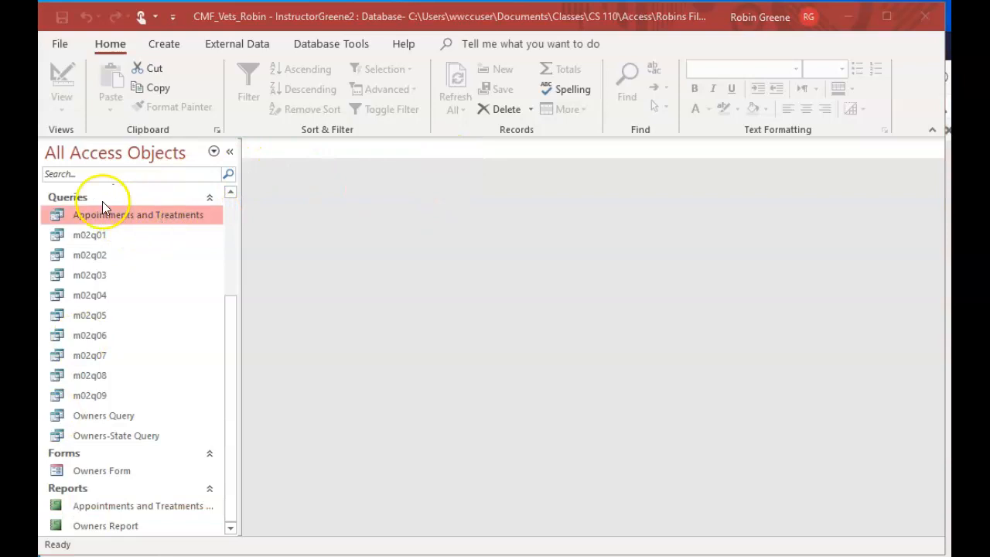
click(165, 42)
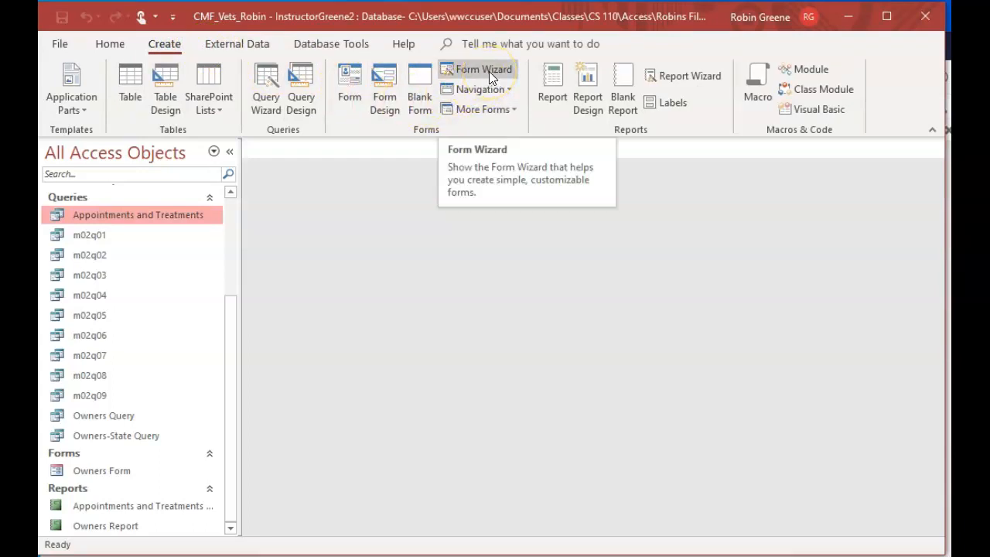
click(347, 75)
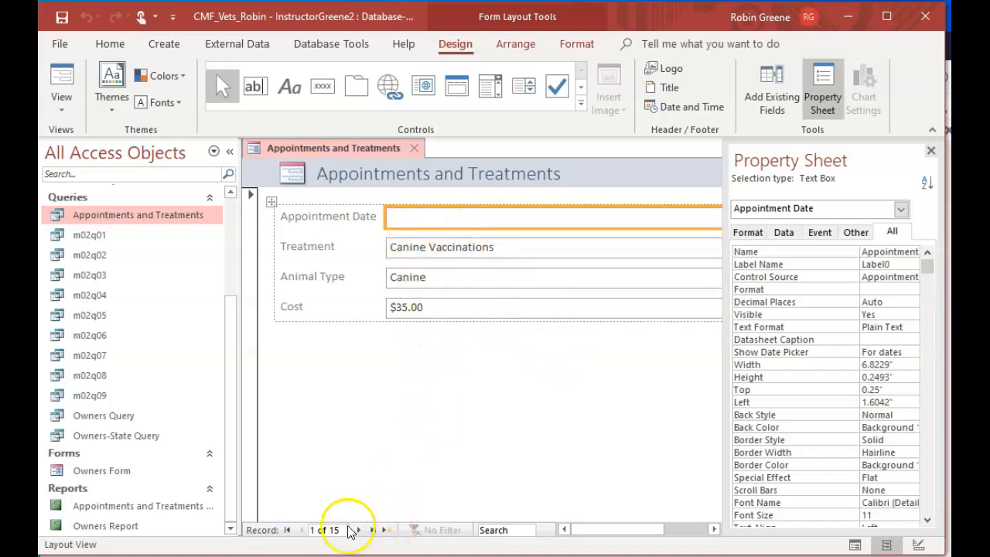
Jump to the form's last record and browse backward and forward through the neighbouring records
click(375, 531)
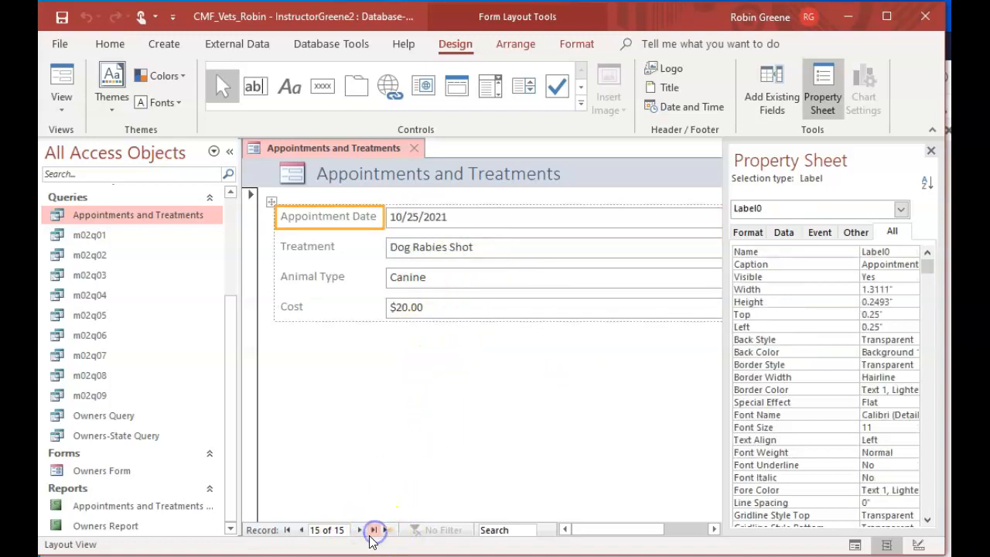
click(299, 531)
click(299, 532)
click(299, 531)
click(300, 531)
click(359, 532)
click(359, 531)
click(359, 531)
click(360, 531)
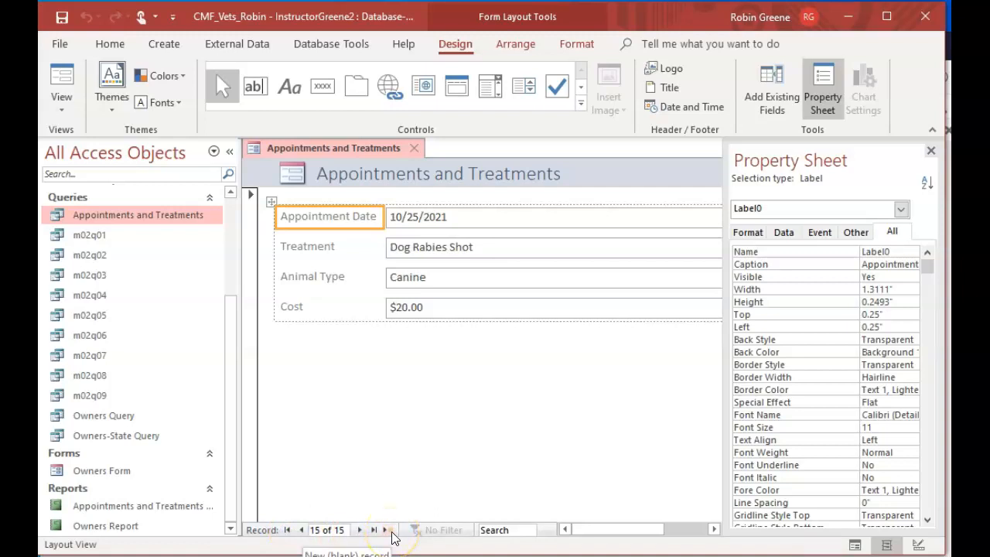
Save the new form as "Appointments and Treatments Form" and close it
right_click(329, 149)
click(348, 160)
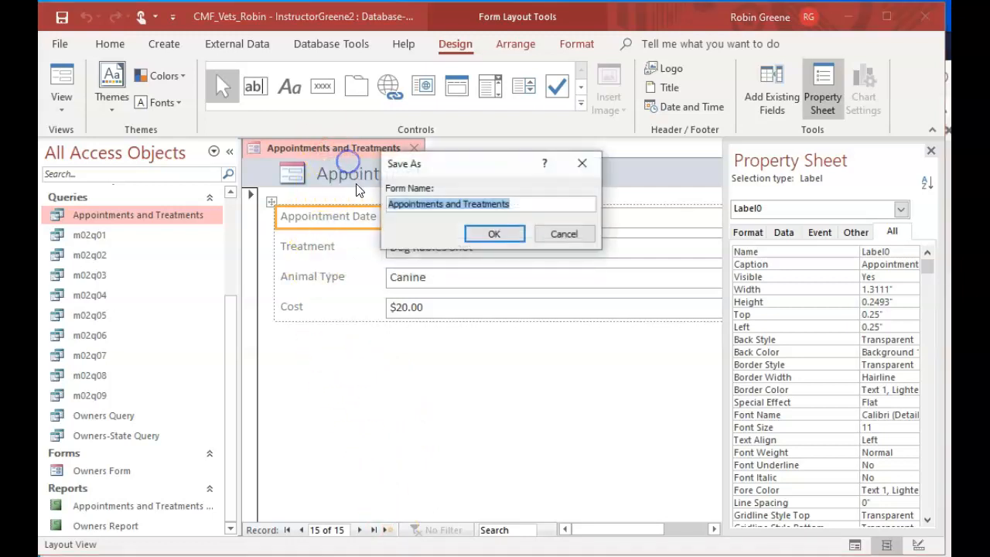
click(521, 203)
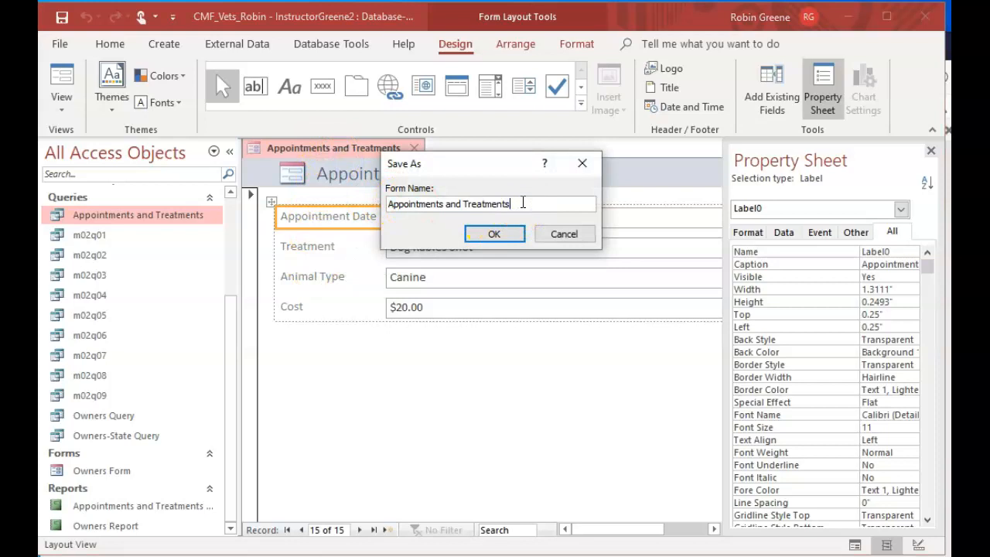
text(Form)
click(499, 232)
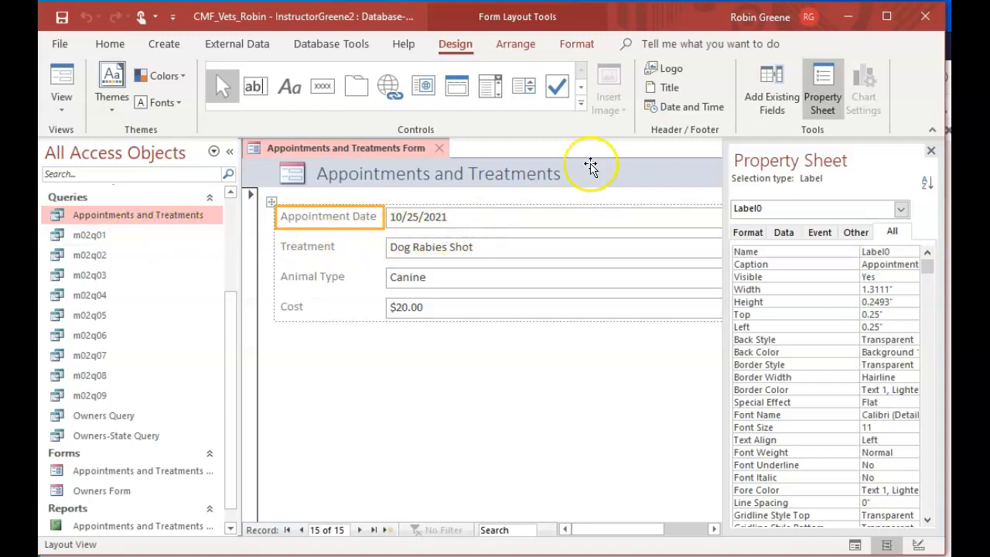
click(438, 147)
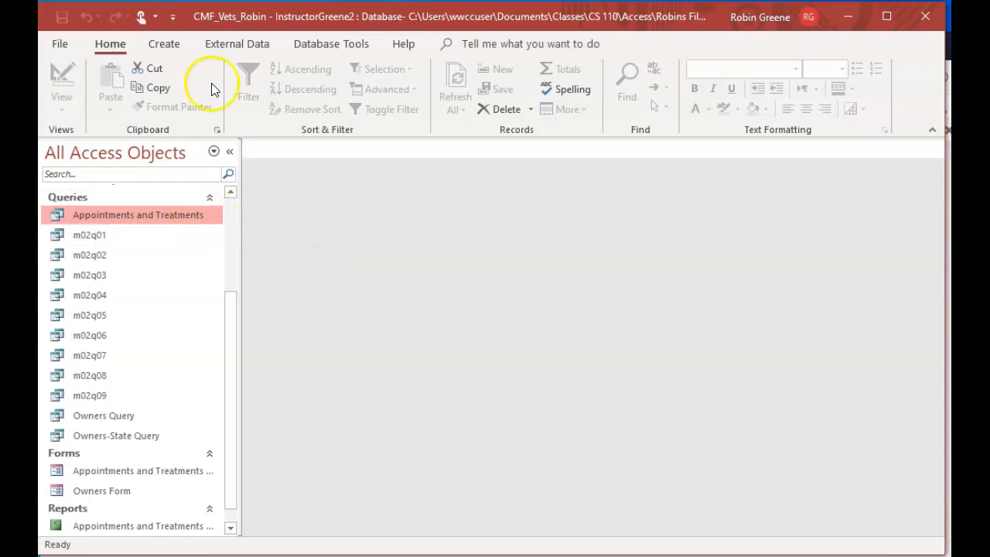
Start an Excel export of the Appointments and Treatments query, choosing the instructor's own files folder under Documents\Classes\CS 110\Access as the destination
click(224, 44)
click(279, 97)
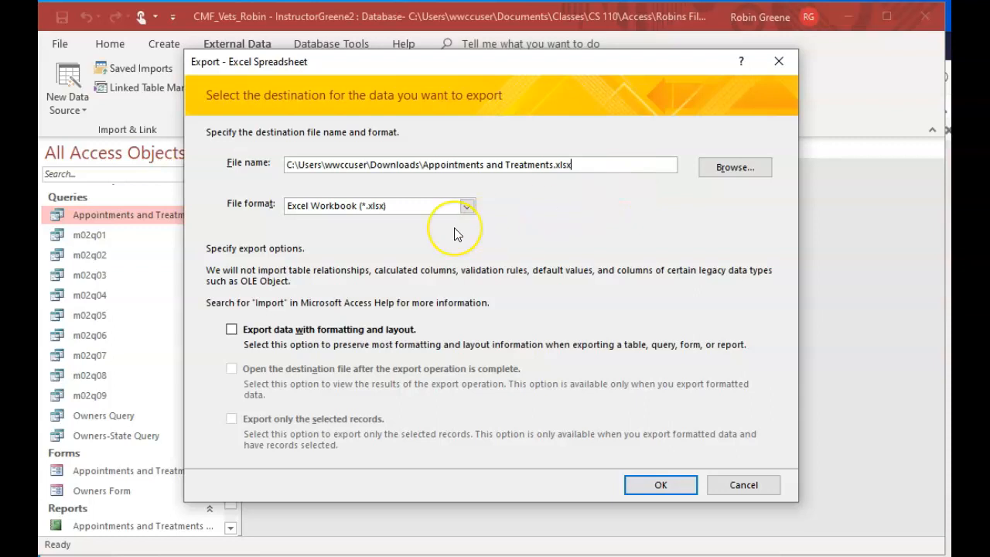
click(714, 177)
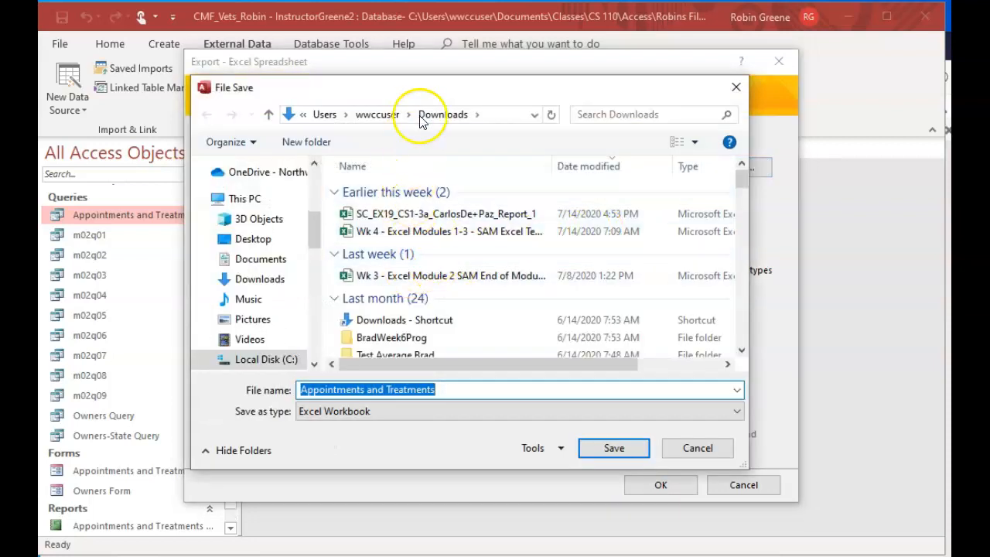
click(281, 259)
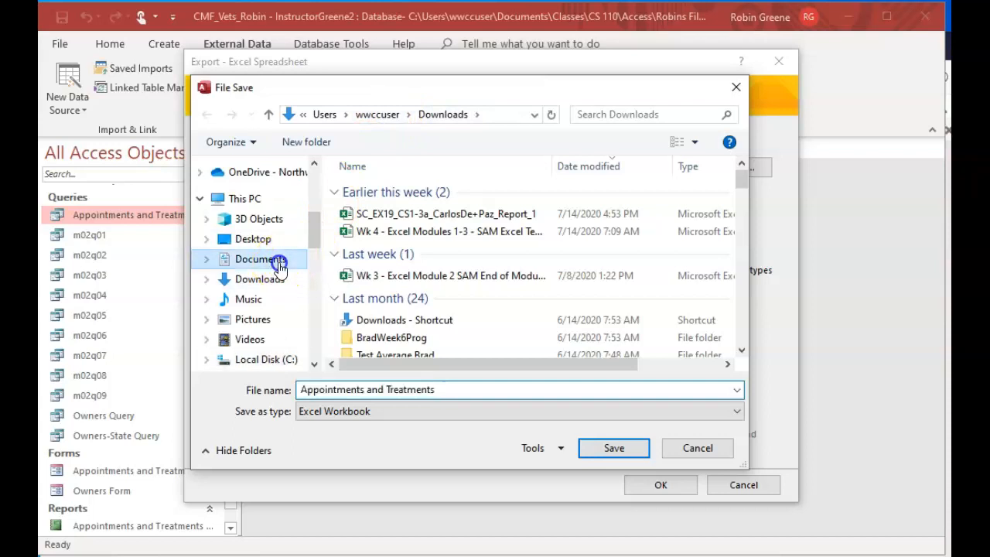
double_click(376, 226)
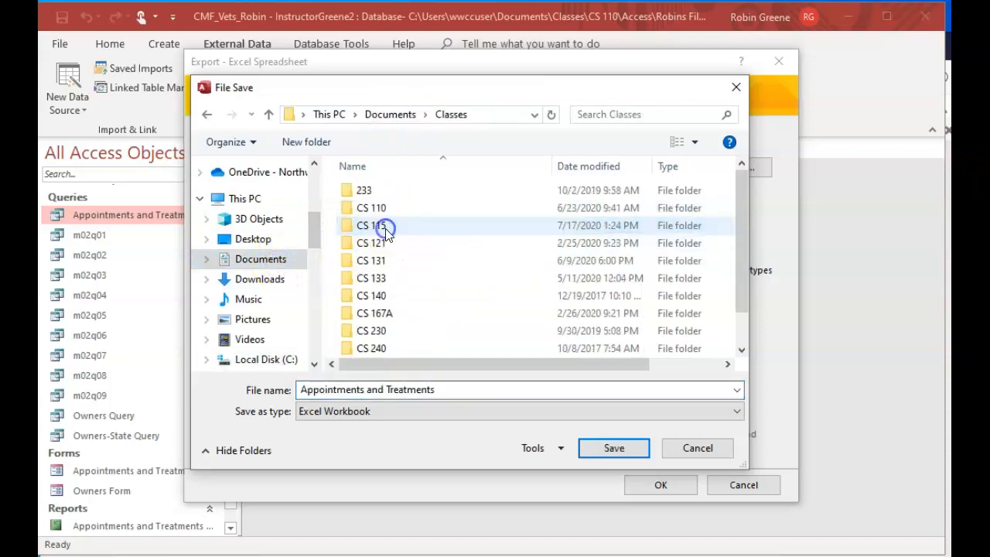
double_click(390, 207)
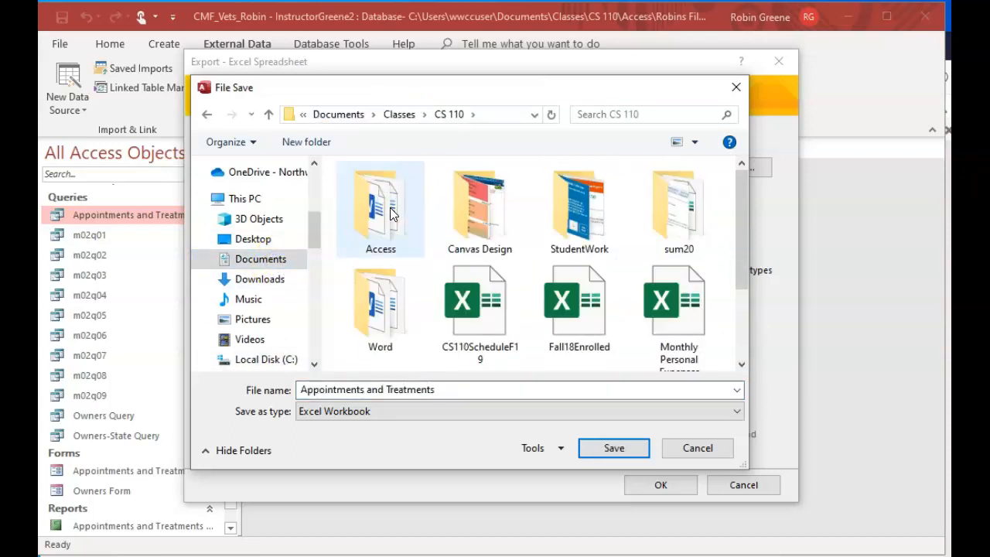
double_click(390, 207)
click(395, 194)
double_click(395, 207)
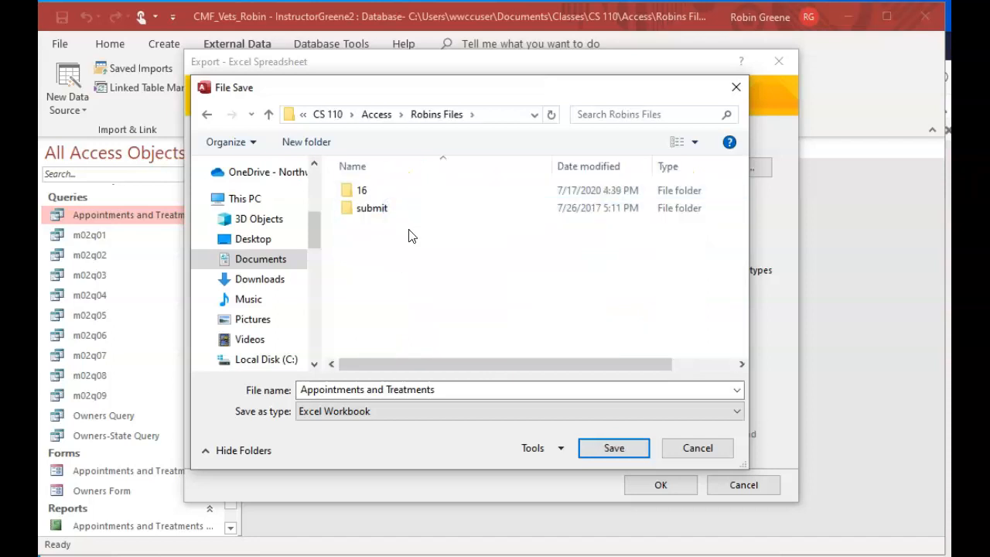
click(615, 448)
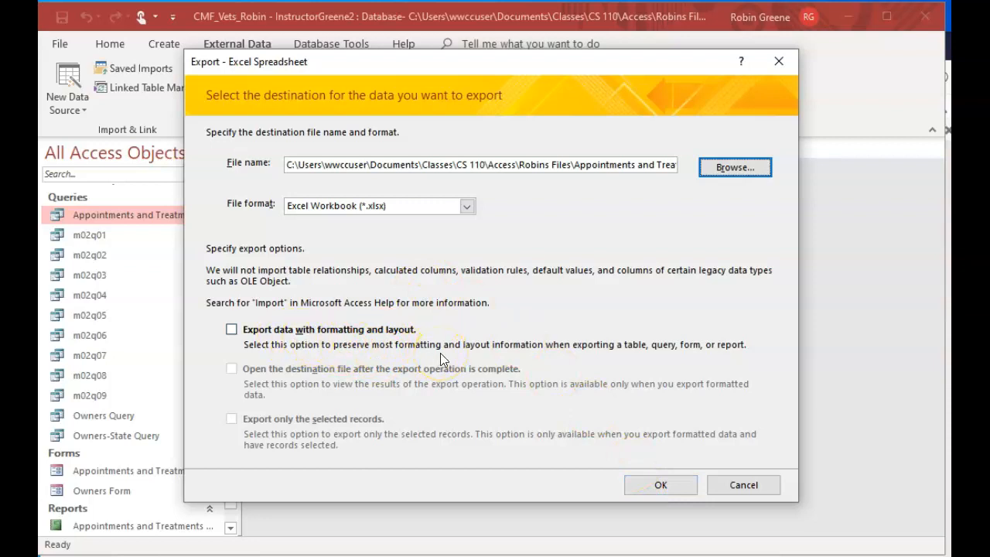
Export the query data with formatting and layout, and have the destination file open once the export completes
click(232, 329)
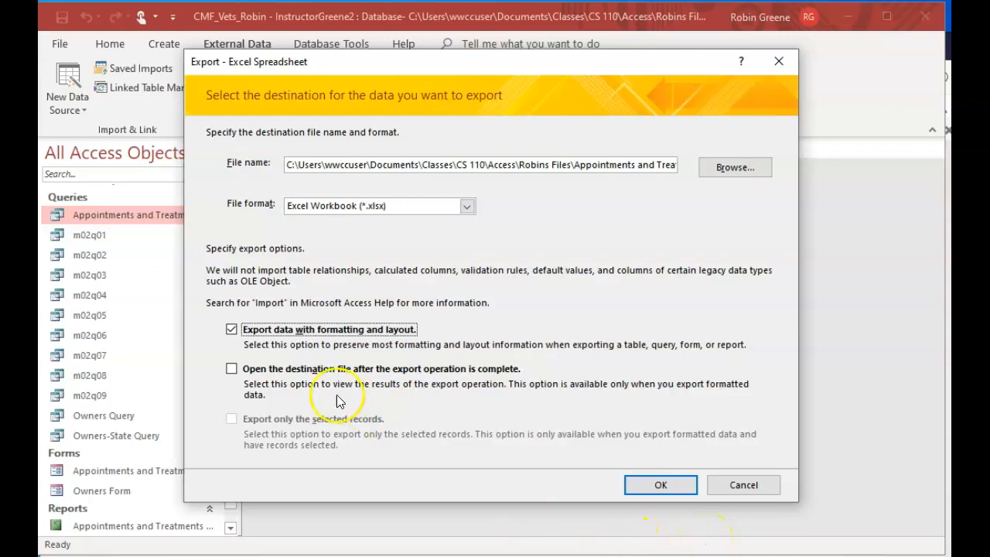
click(242, 373)
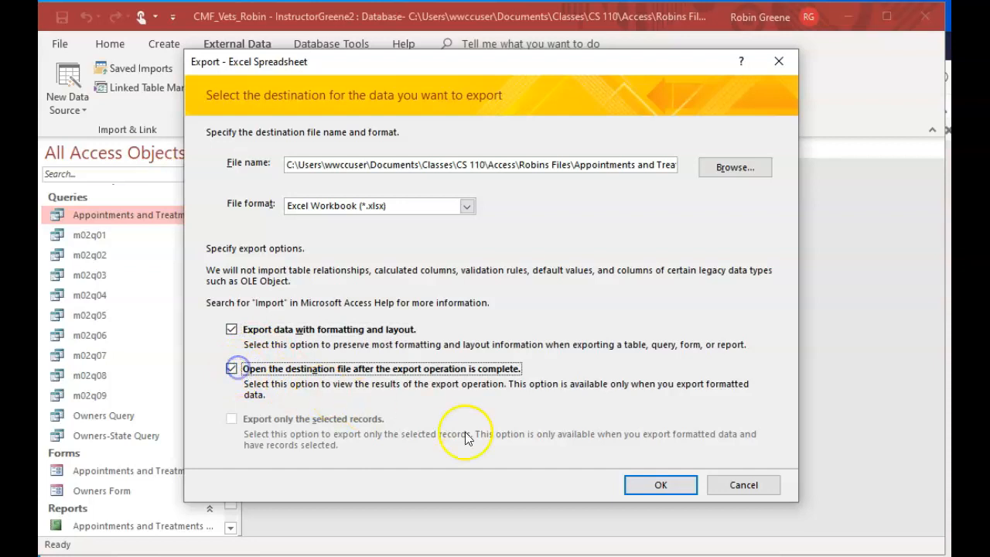
click(642, 483)
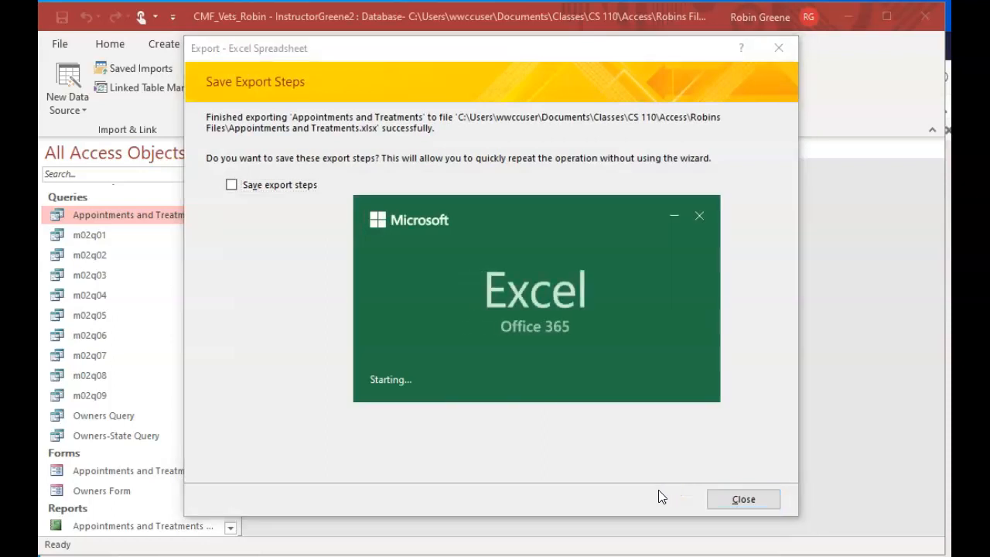
Check the exported rows in the Excel workbook, close it, and save the export steps under the proposed name
click(231, 187)
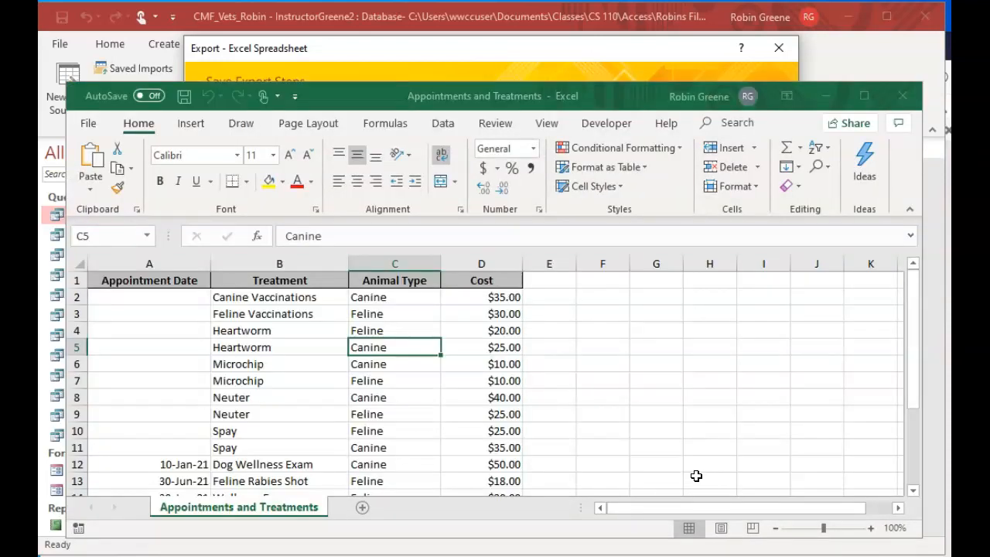
scroll(380, 466, down, 2)
scroll(379, 466, up, 2)
scroll(379, 466, down, 3)
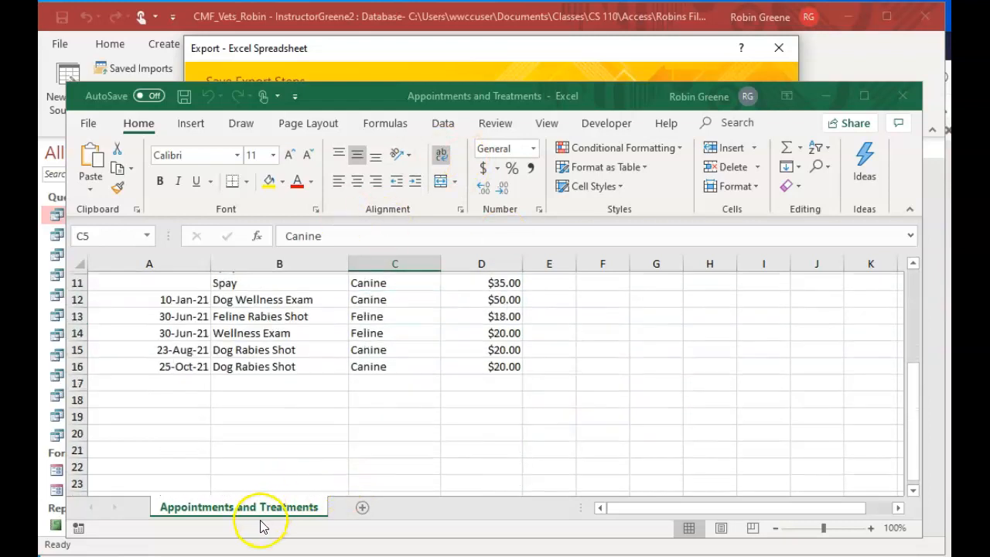
click(903, 97)
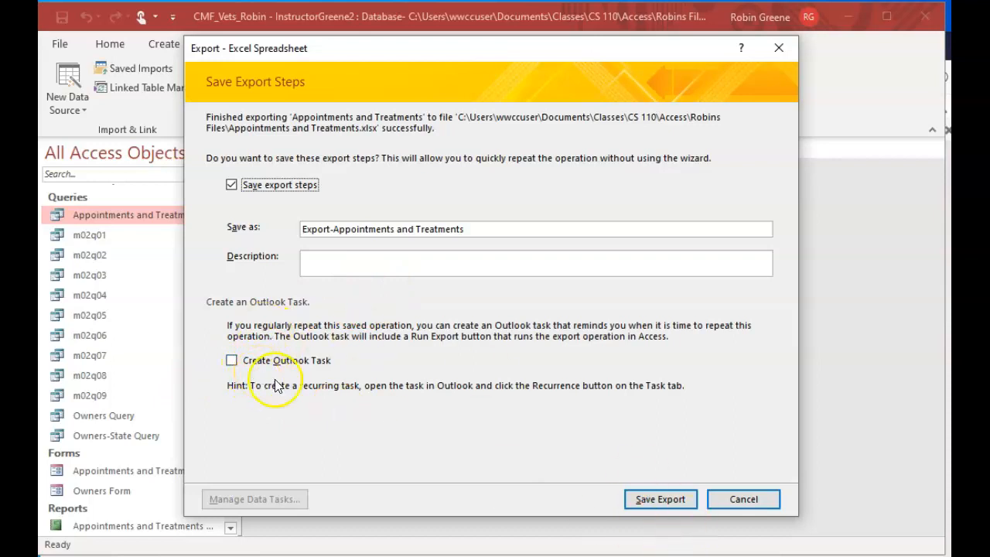
click(662, 499)
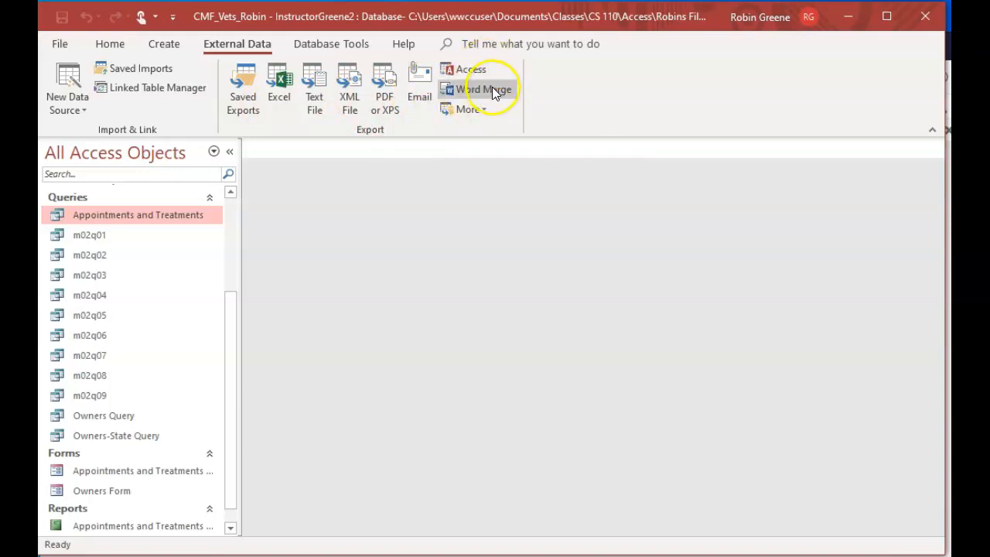
click(471, 108)
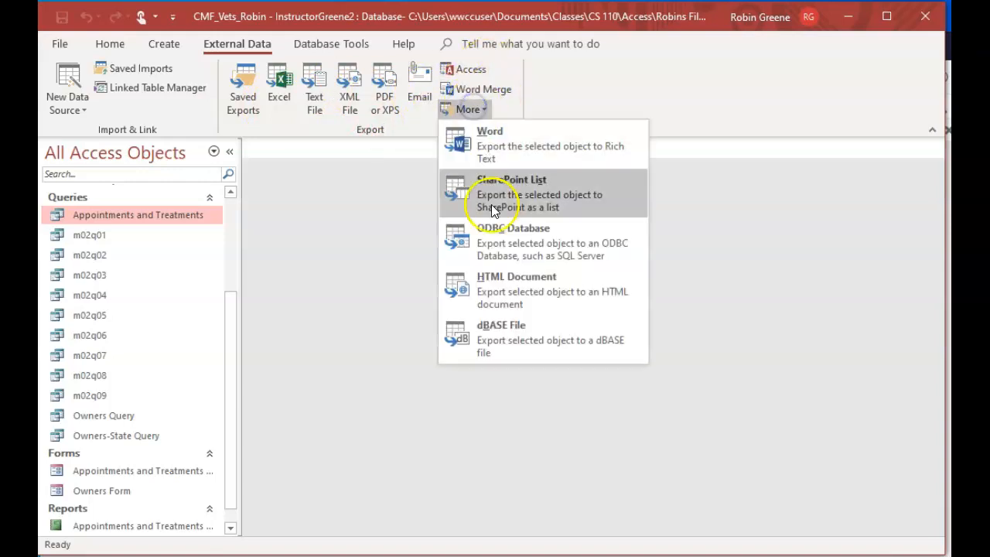
click(377, 290)
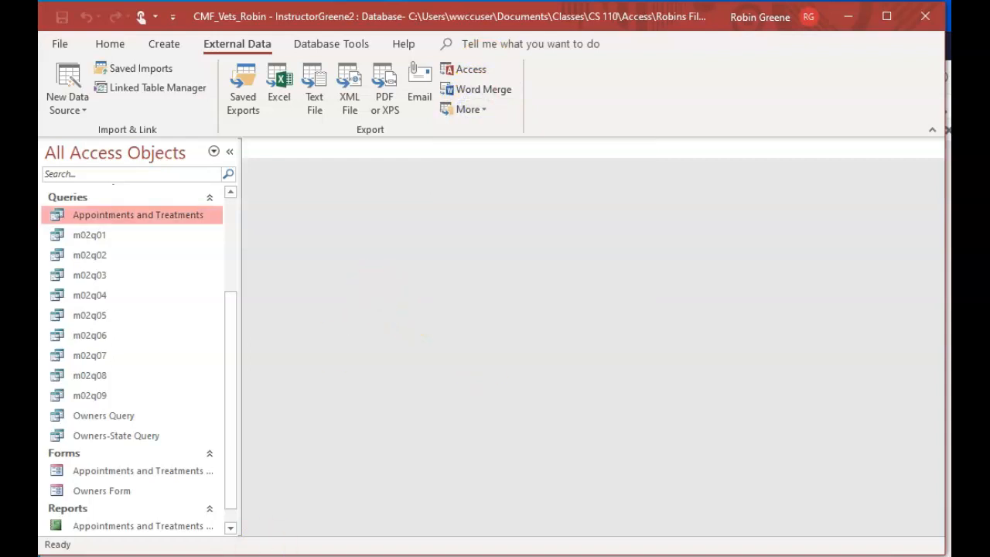